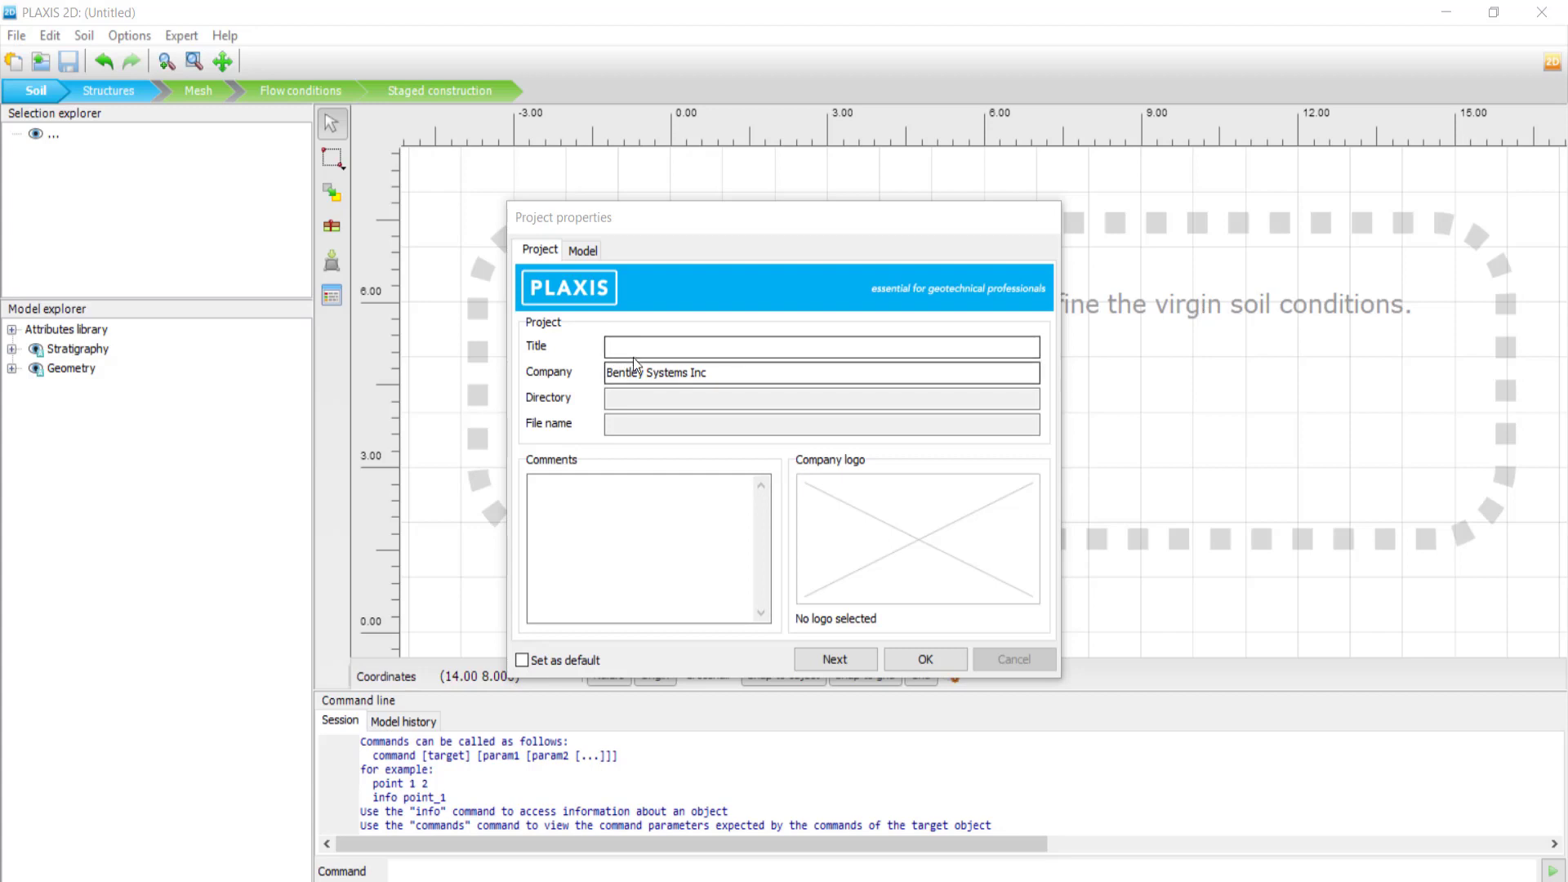
Step: Set the project title to "Demo Techtalk" in the project properties
click(629, 348)
text(DEM)
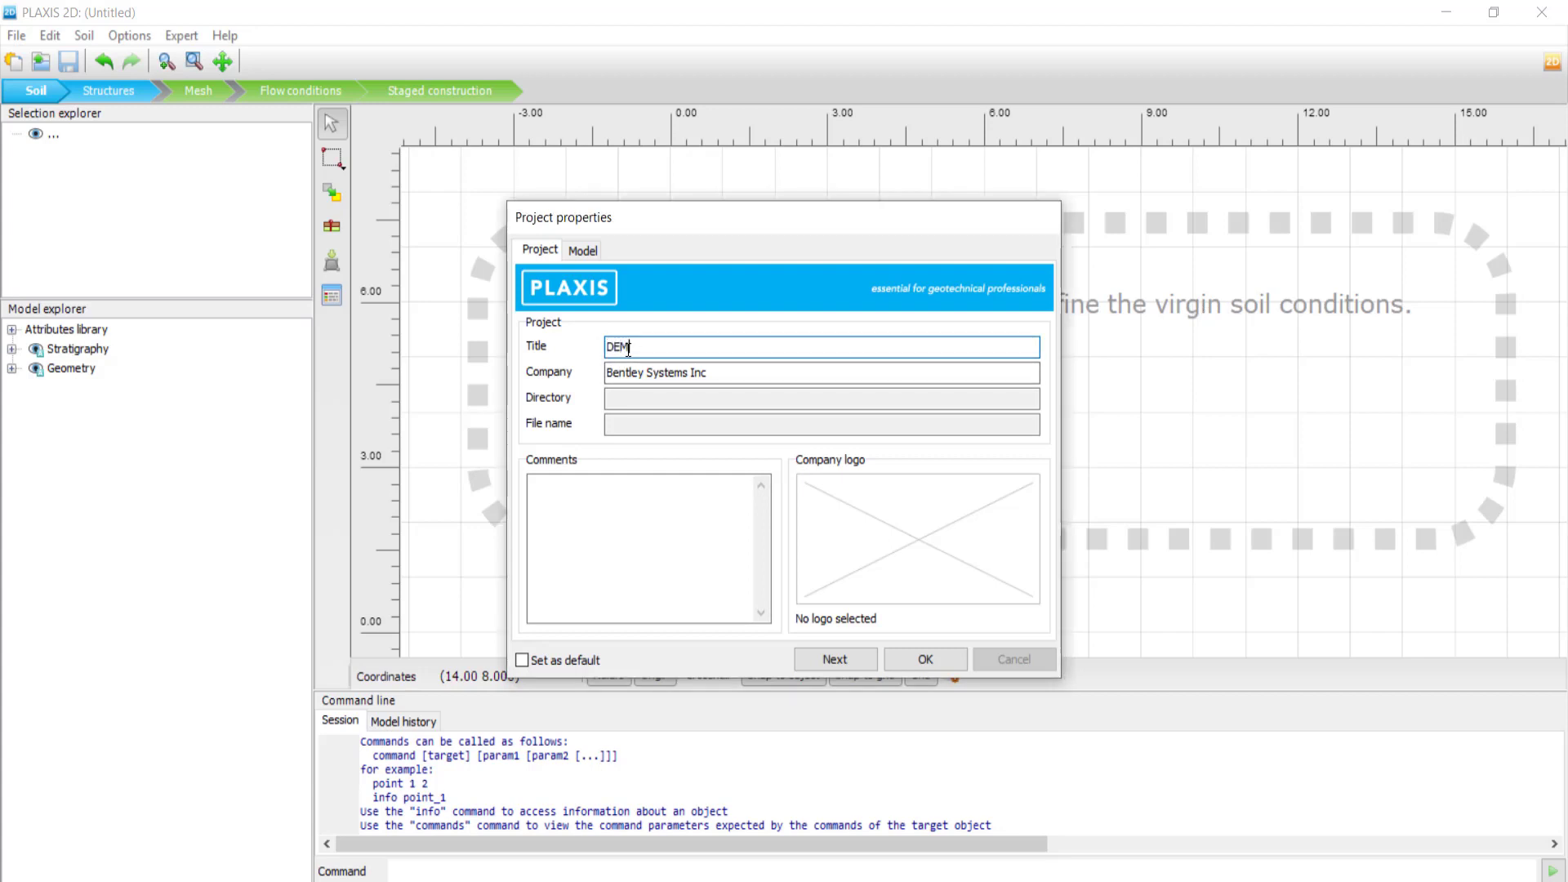
key(BackSpace)
key(BackSpace)
text(emo Techtalk)
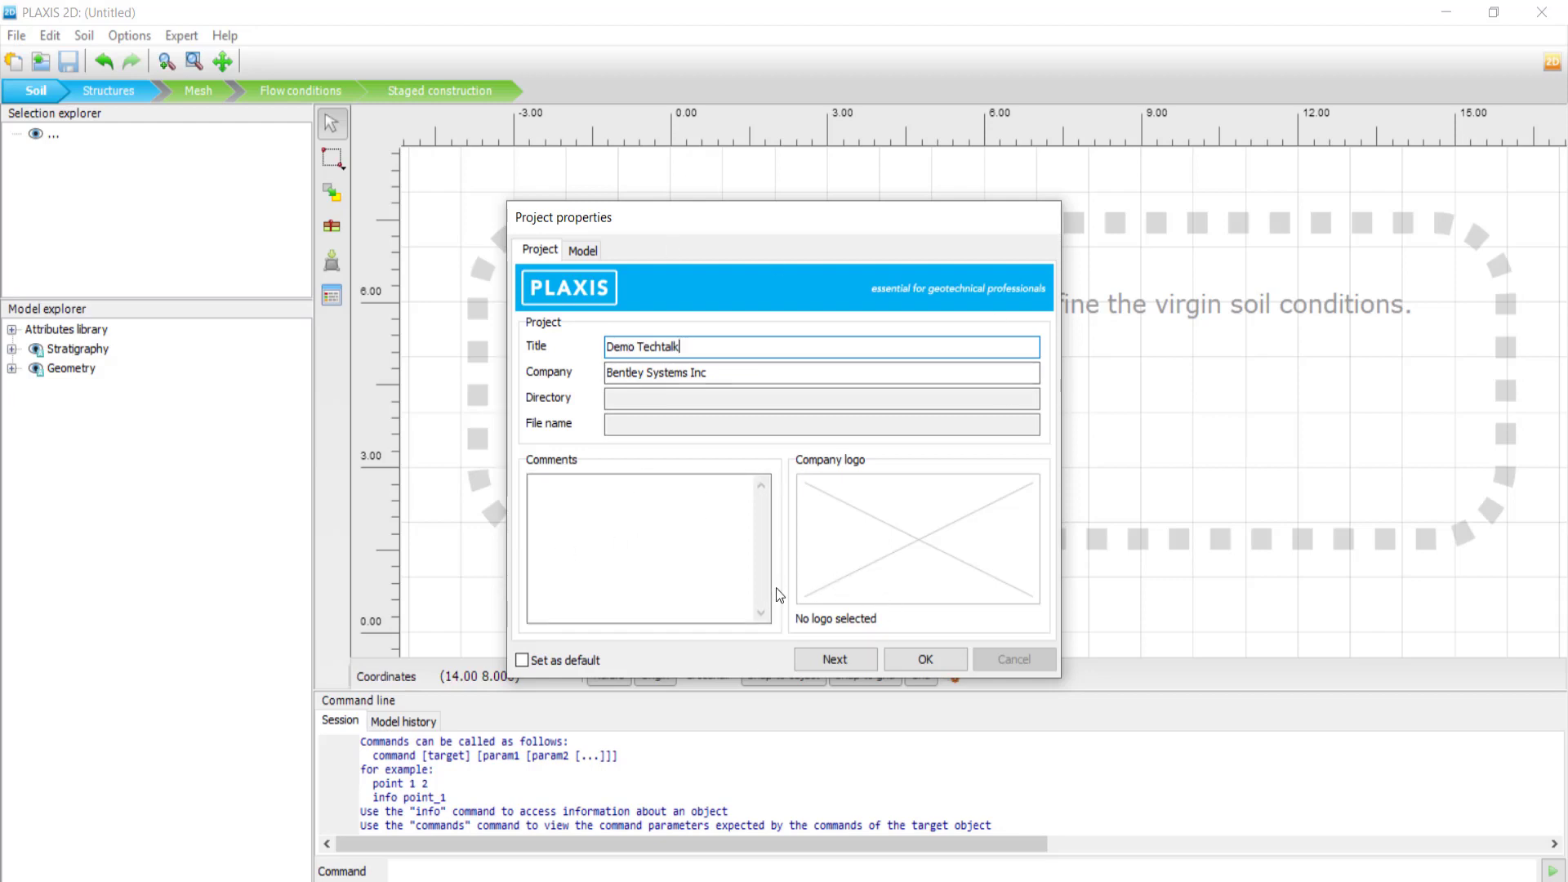
Step: Go to the project's model settings and use Plane strain as the model type
click(569, 253)
click(542, 251)
click(578, 254)
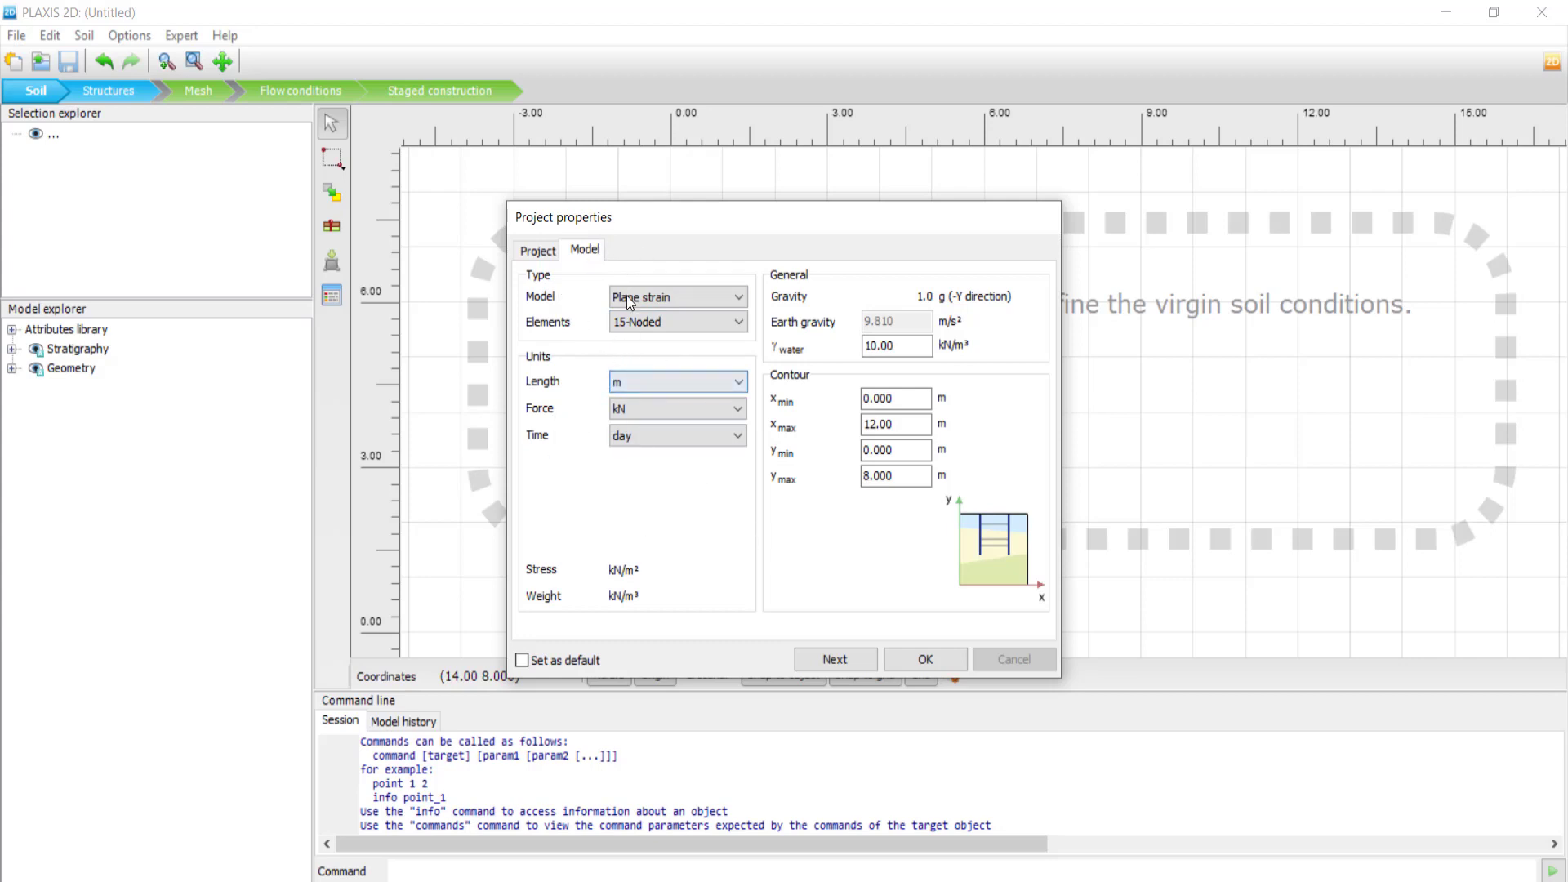
click(662, 297)
click(668, 304)
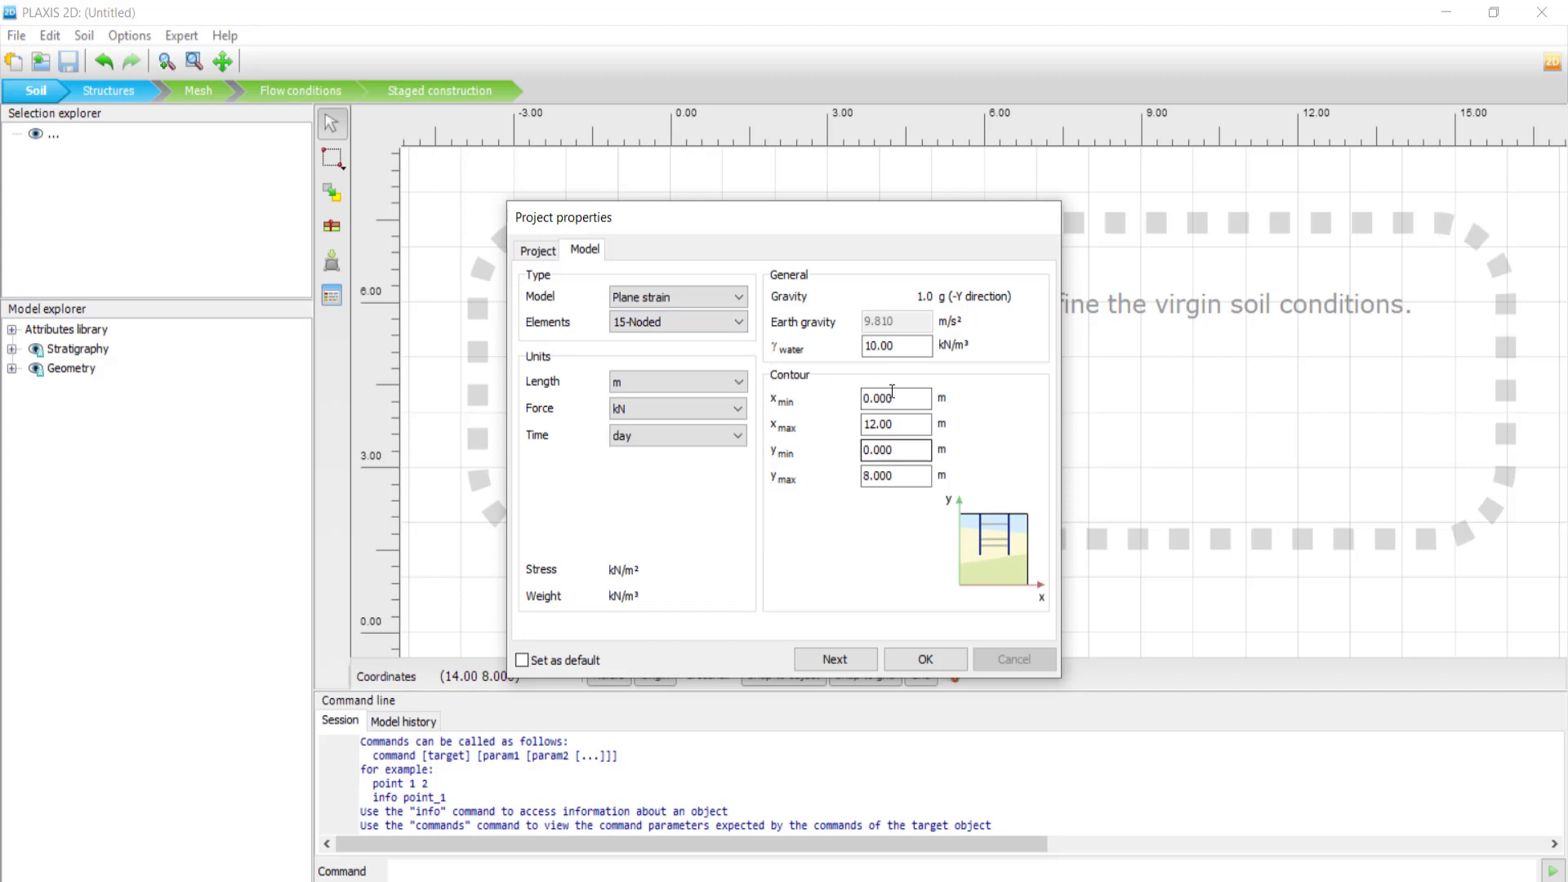
Step: Set the model contour to x max 65 m, y min -30 m and y max 20 m, and accept the project properties
drag(896, 427, 856, 426)
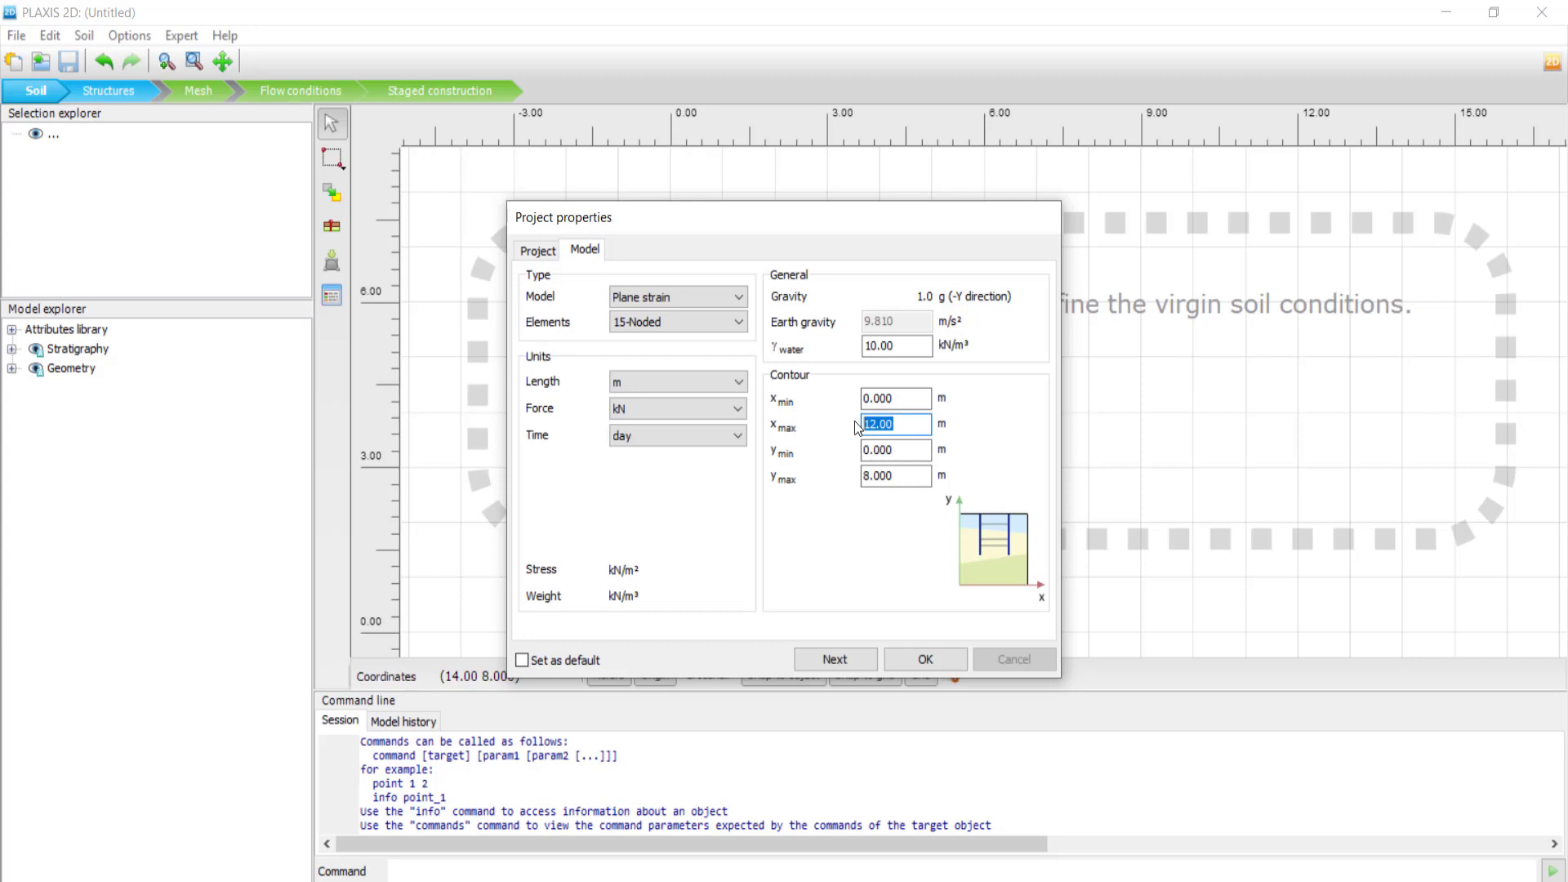
text(65)
click(907, 449)
drag(917, 450, 824, 463)
text(-30)
key(Tab)
text(20)
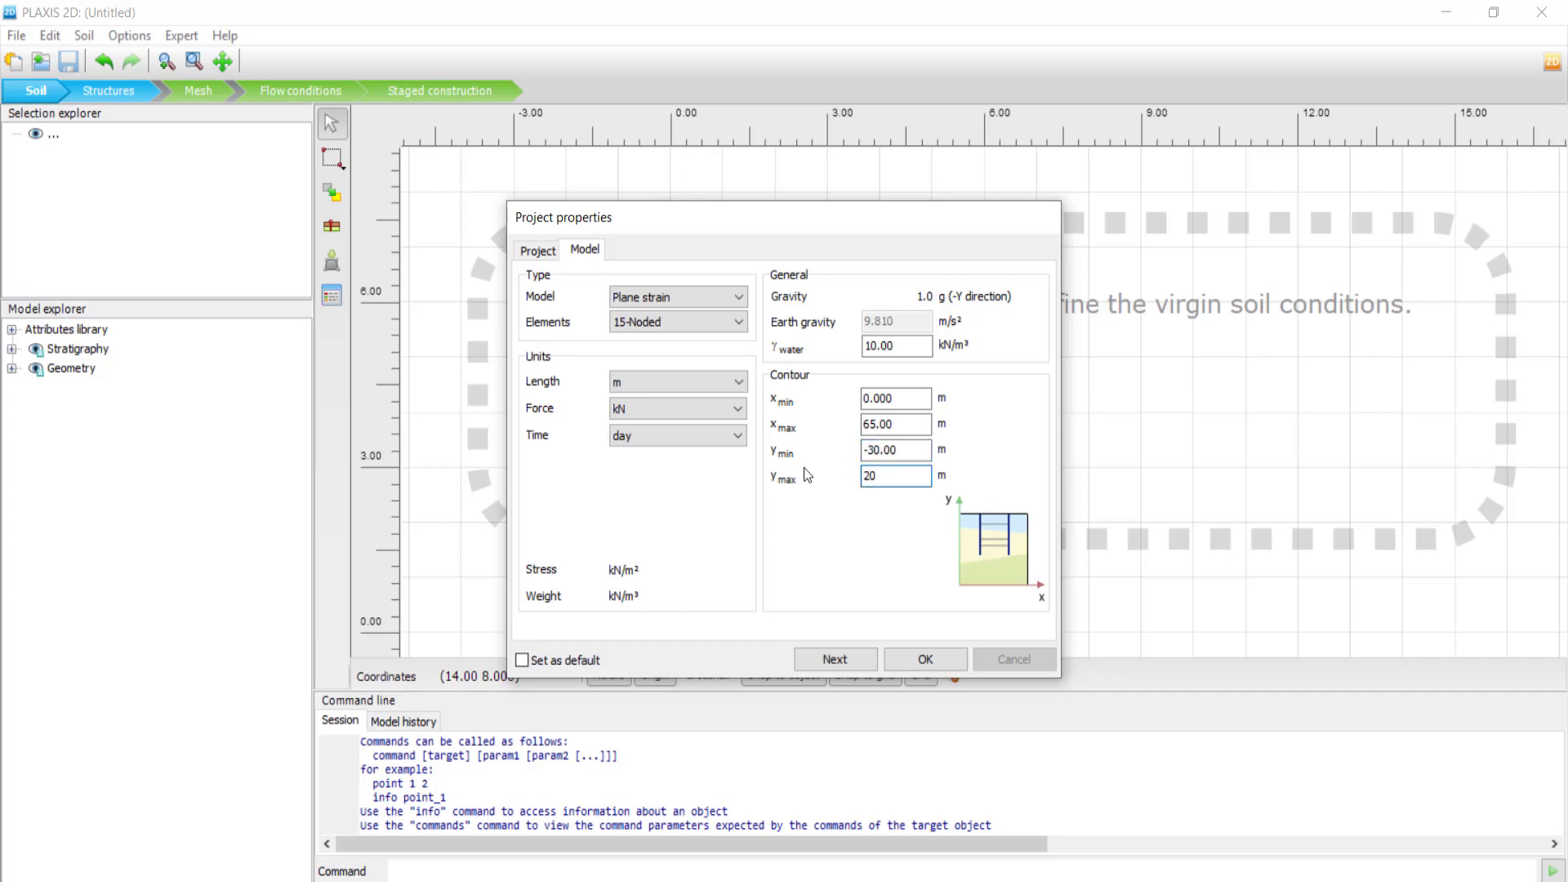
click(912, 348)
click(922, 657)
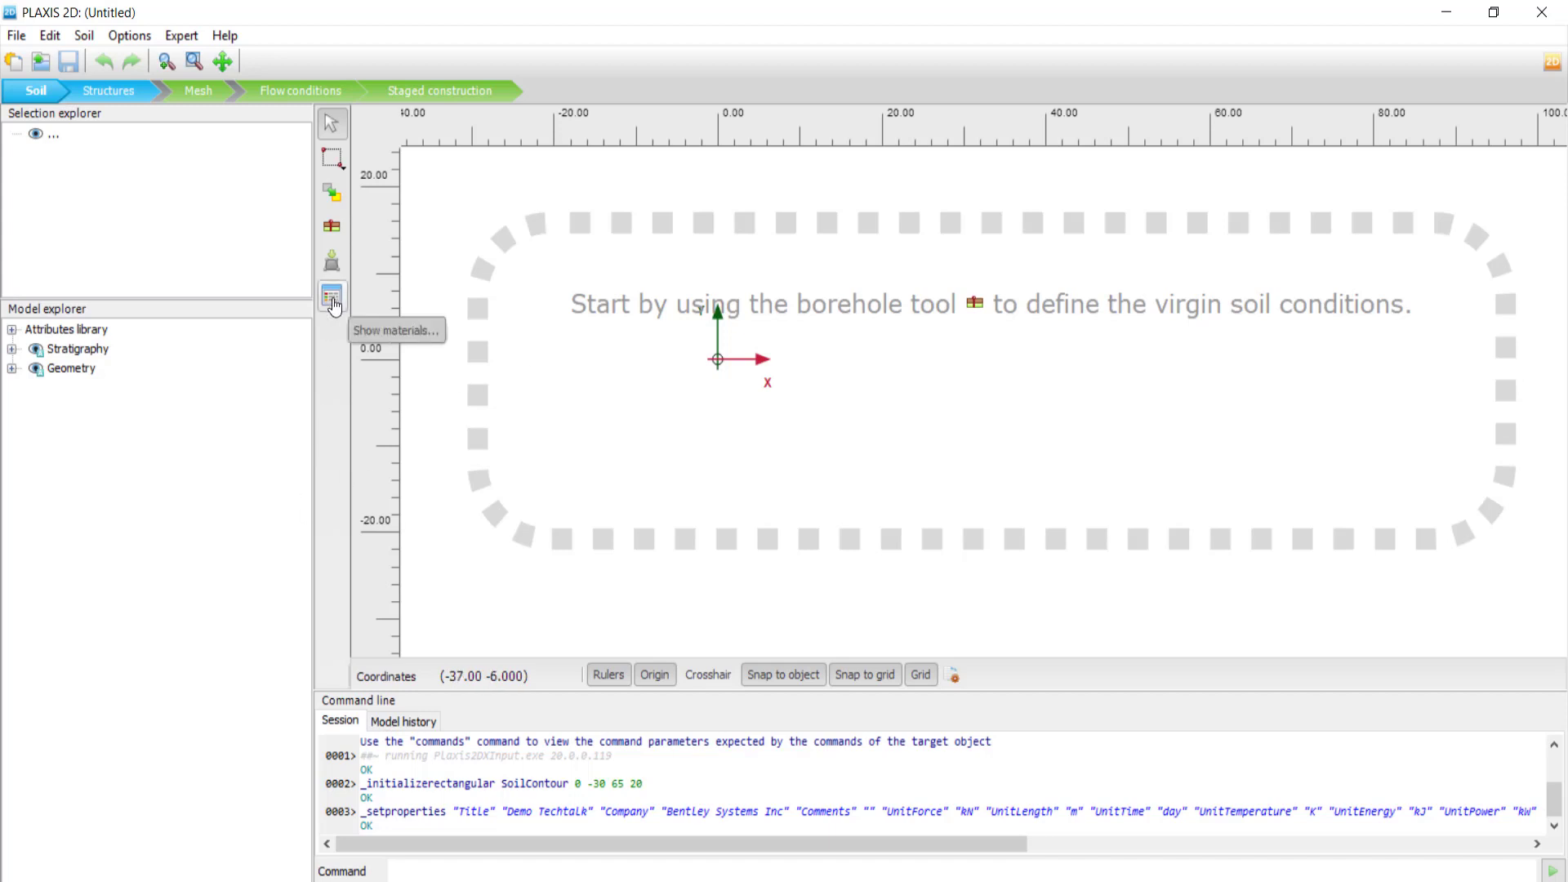
Step: Create a borehole at x = 0 and add a first soil layer with its top at 20 m
click(332, 236)
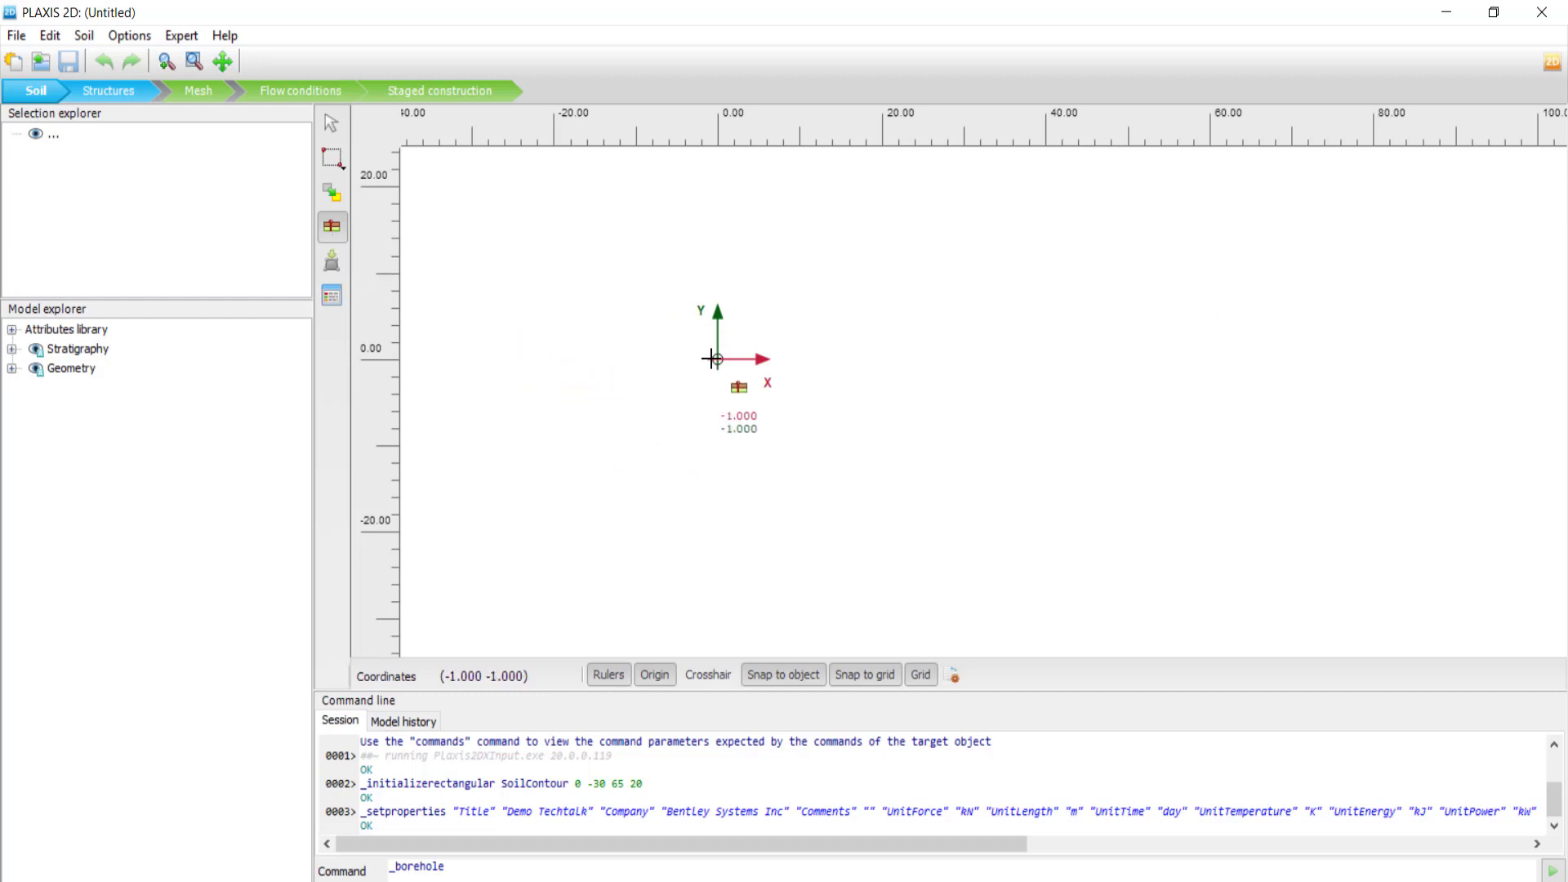
click(717, 358)
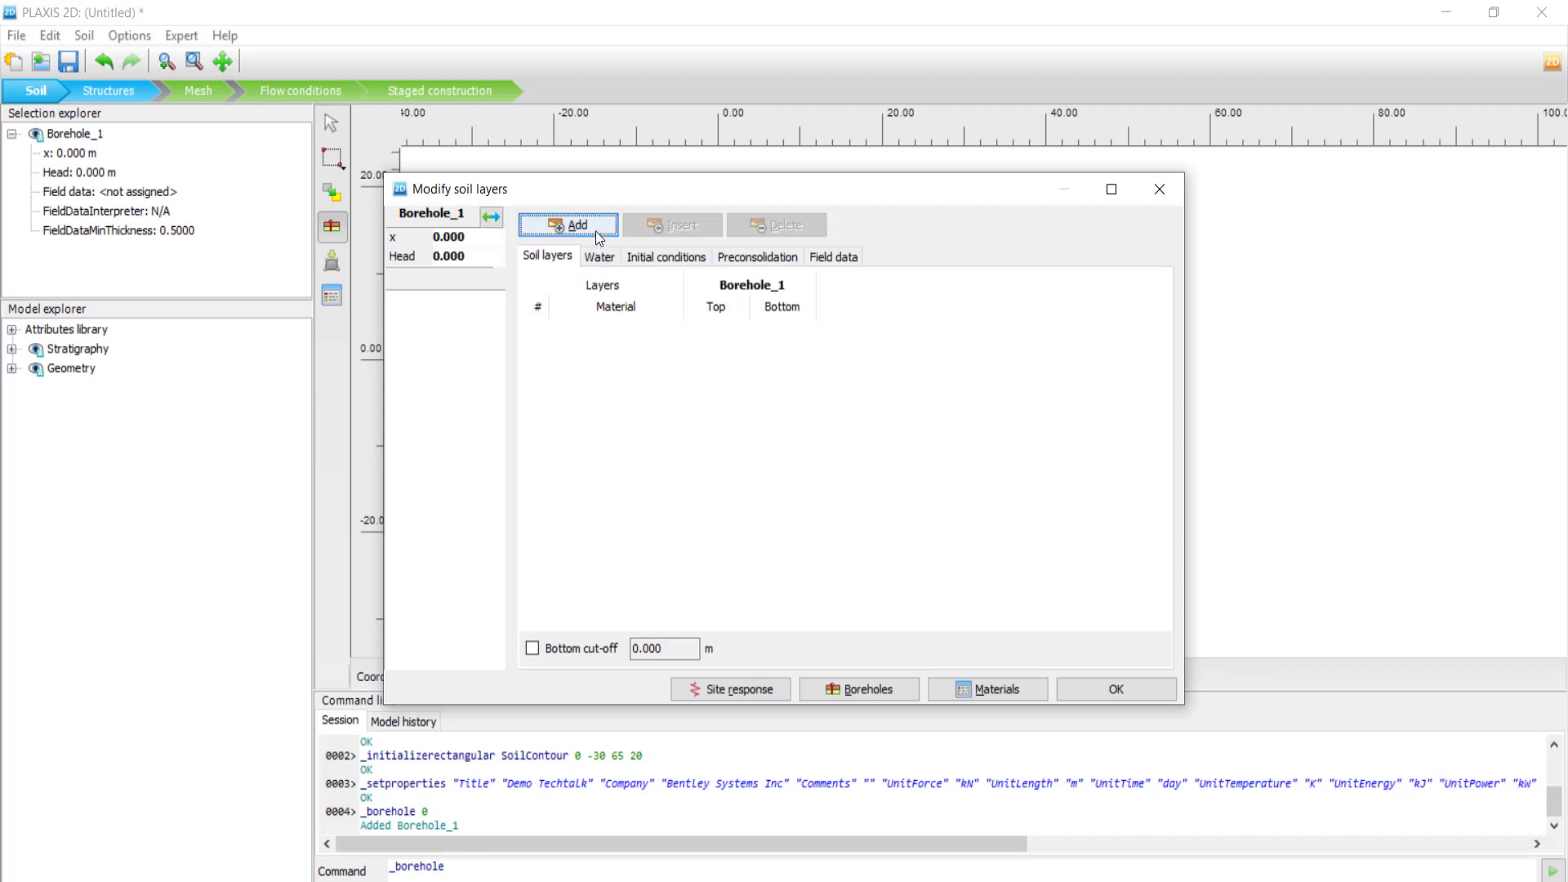
click(595, 232)
click(723, 336)
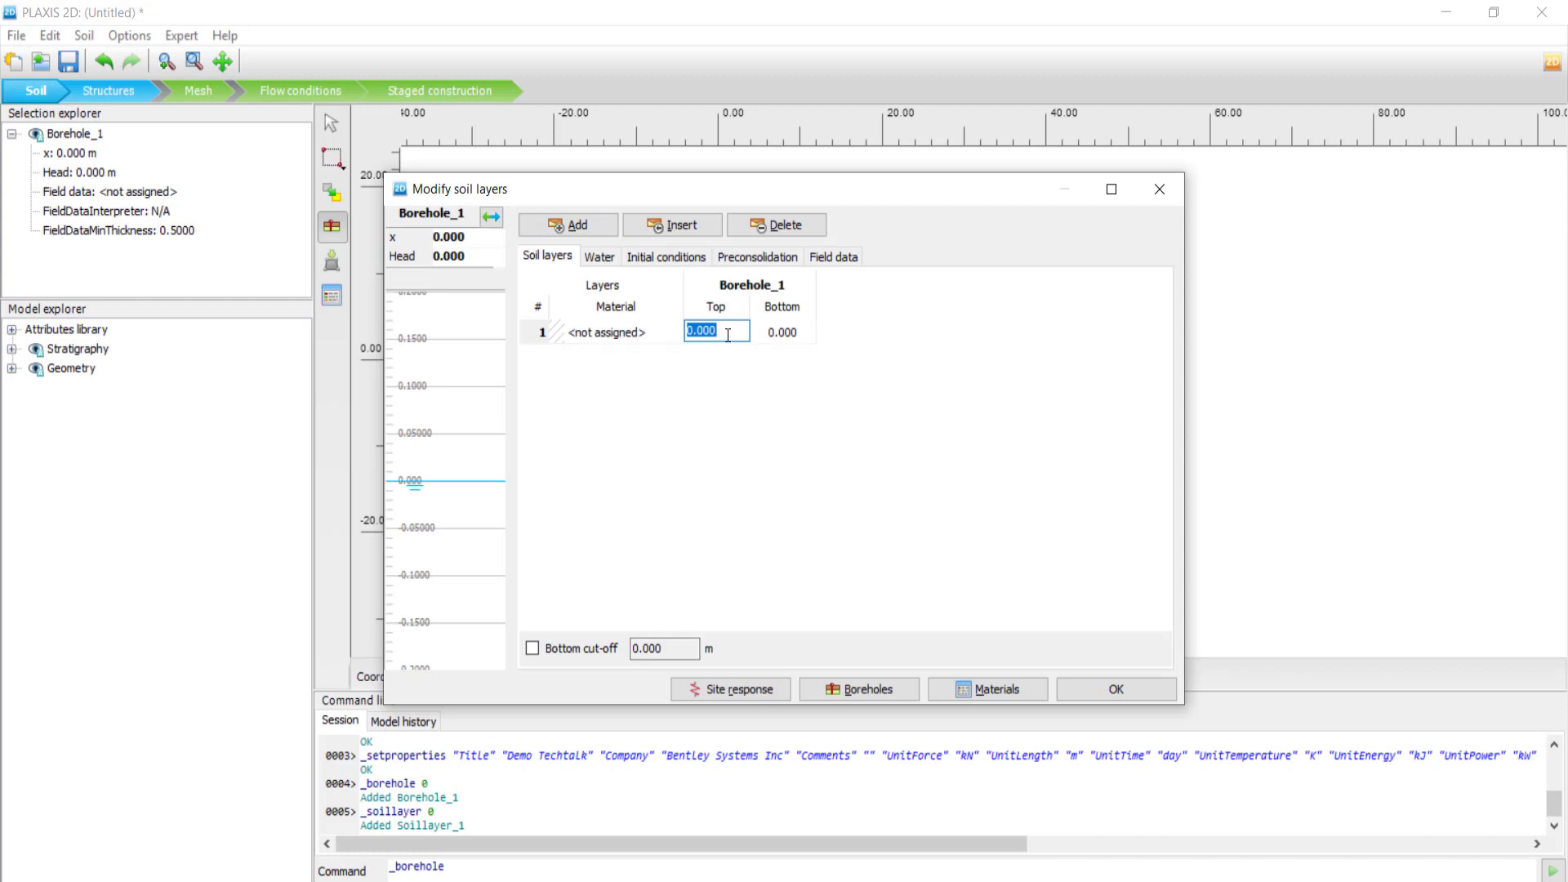
text(20)
click(772, 332)
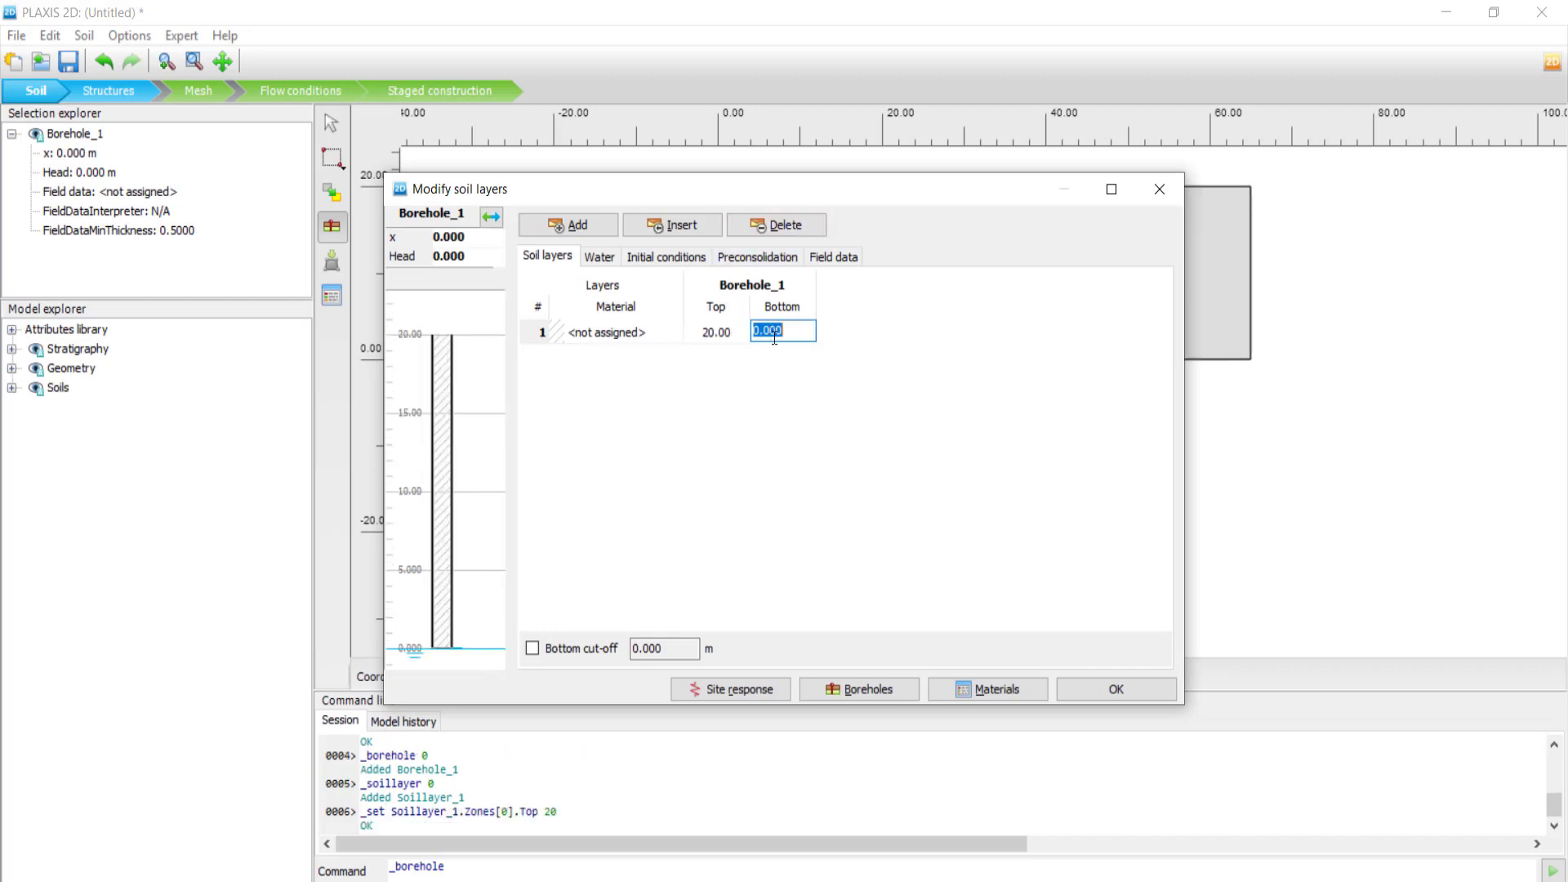
Step: Add a second soil layer to the borehole with its bottom at -30 m
click(571, 227)
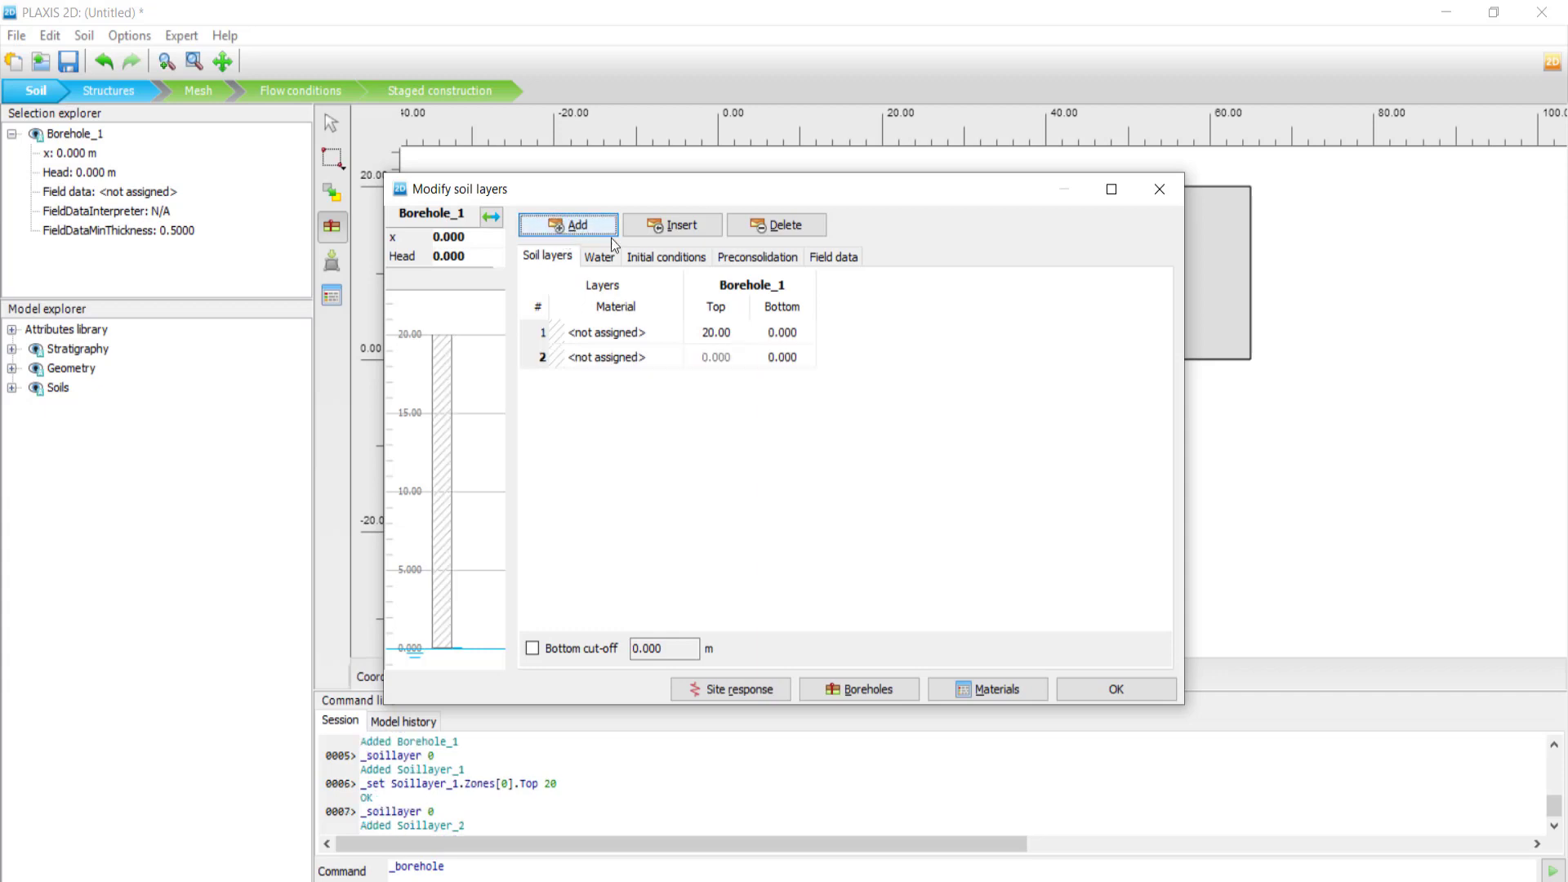
click(773, 358)
text(-30)
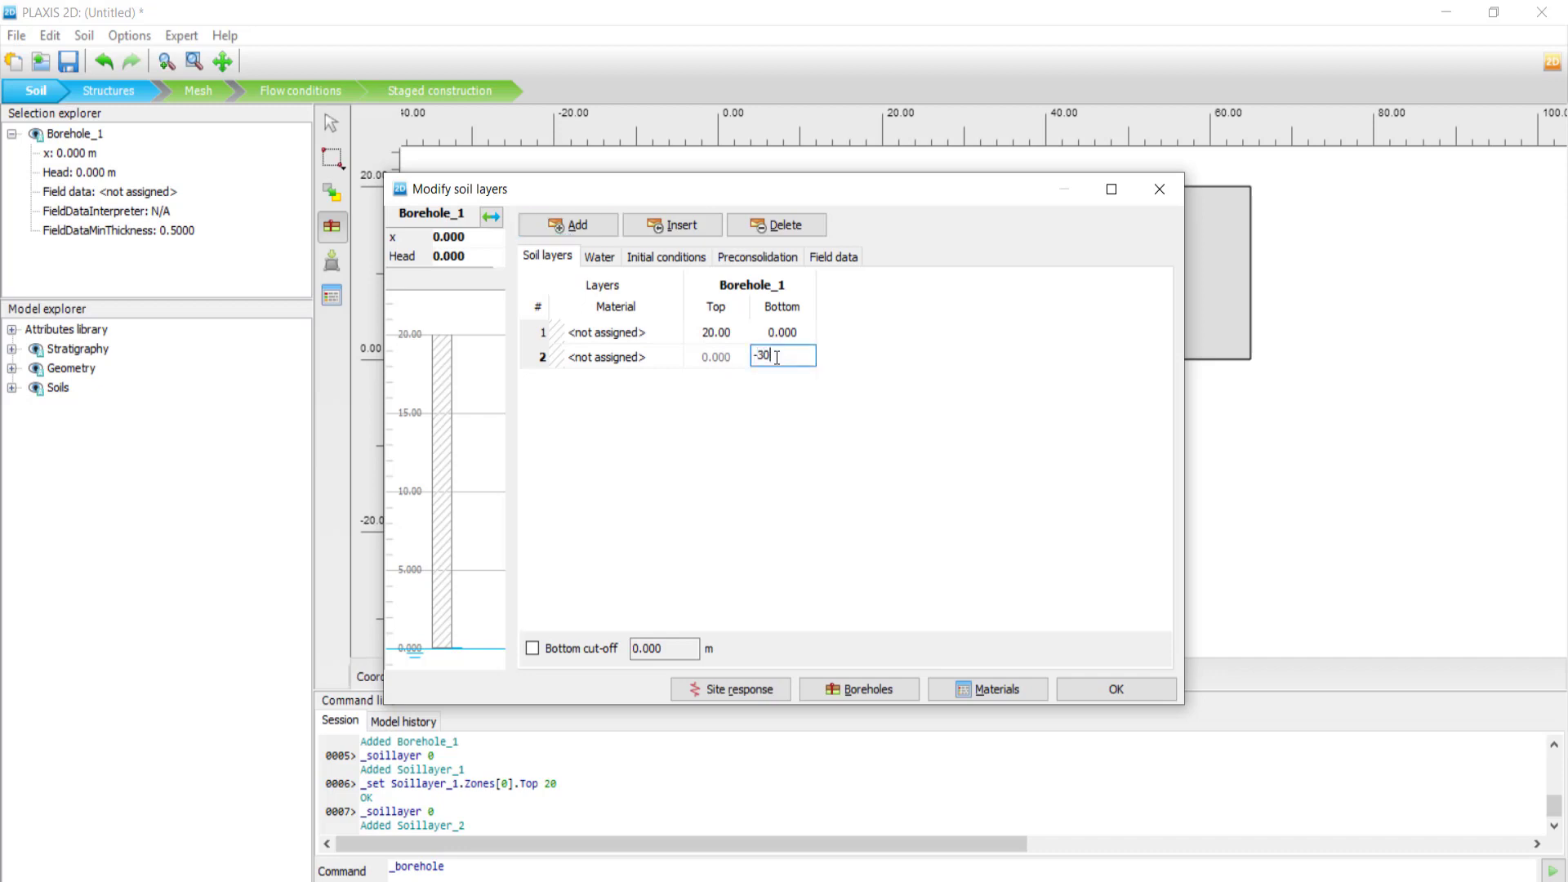
click(758, 329)
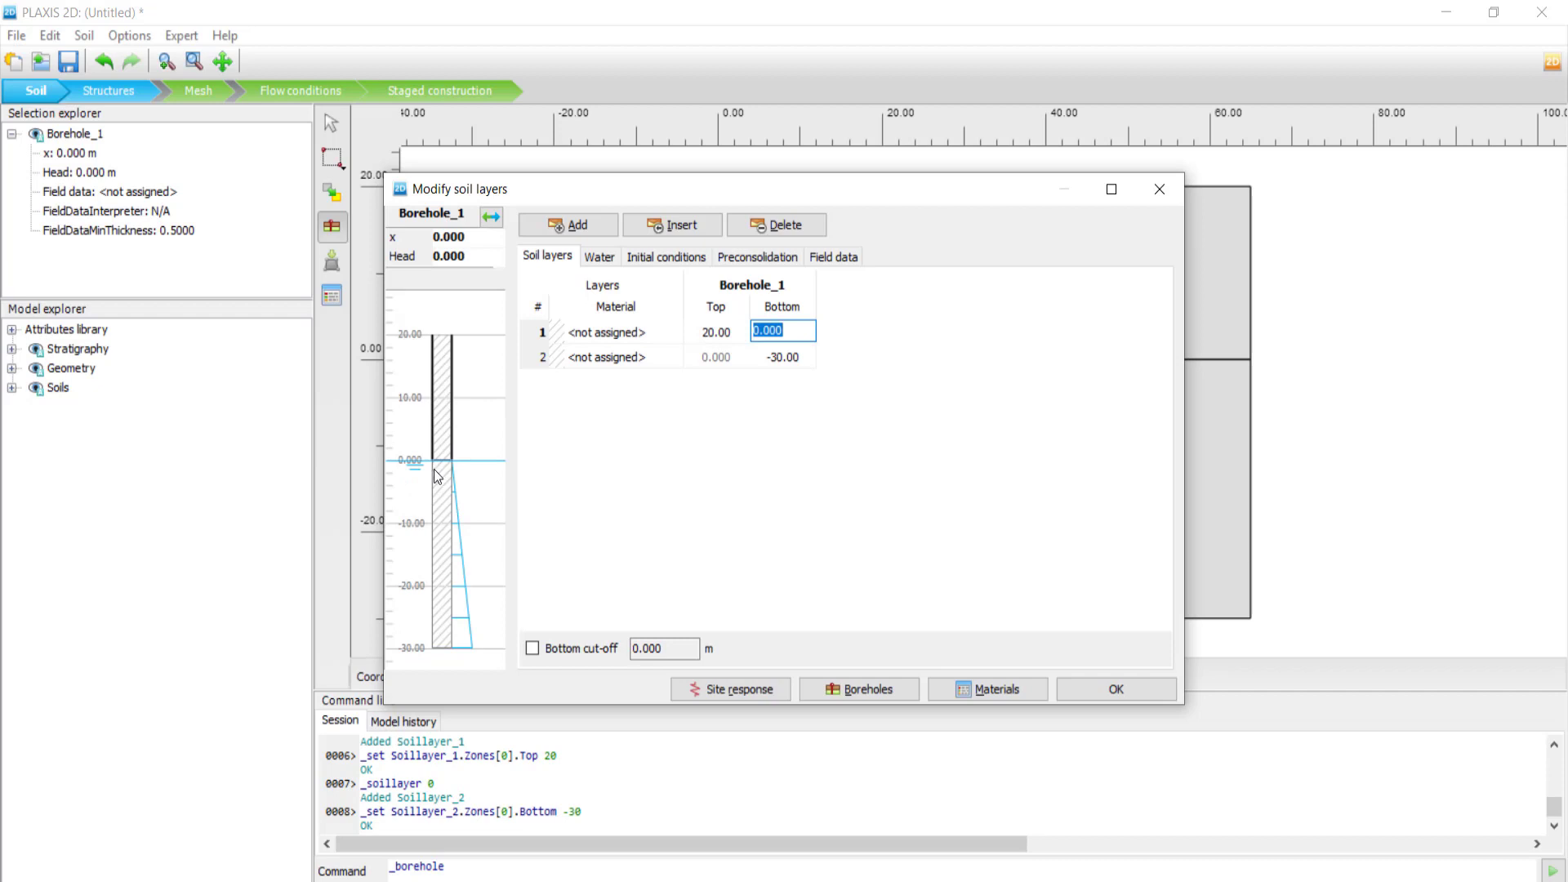
Step: Set the borehole's water head to 18 m
click(468, 257)
drag(468, 257, 435, 256)
text(18)
key(Return)
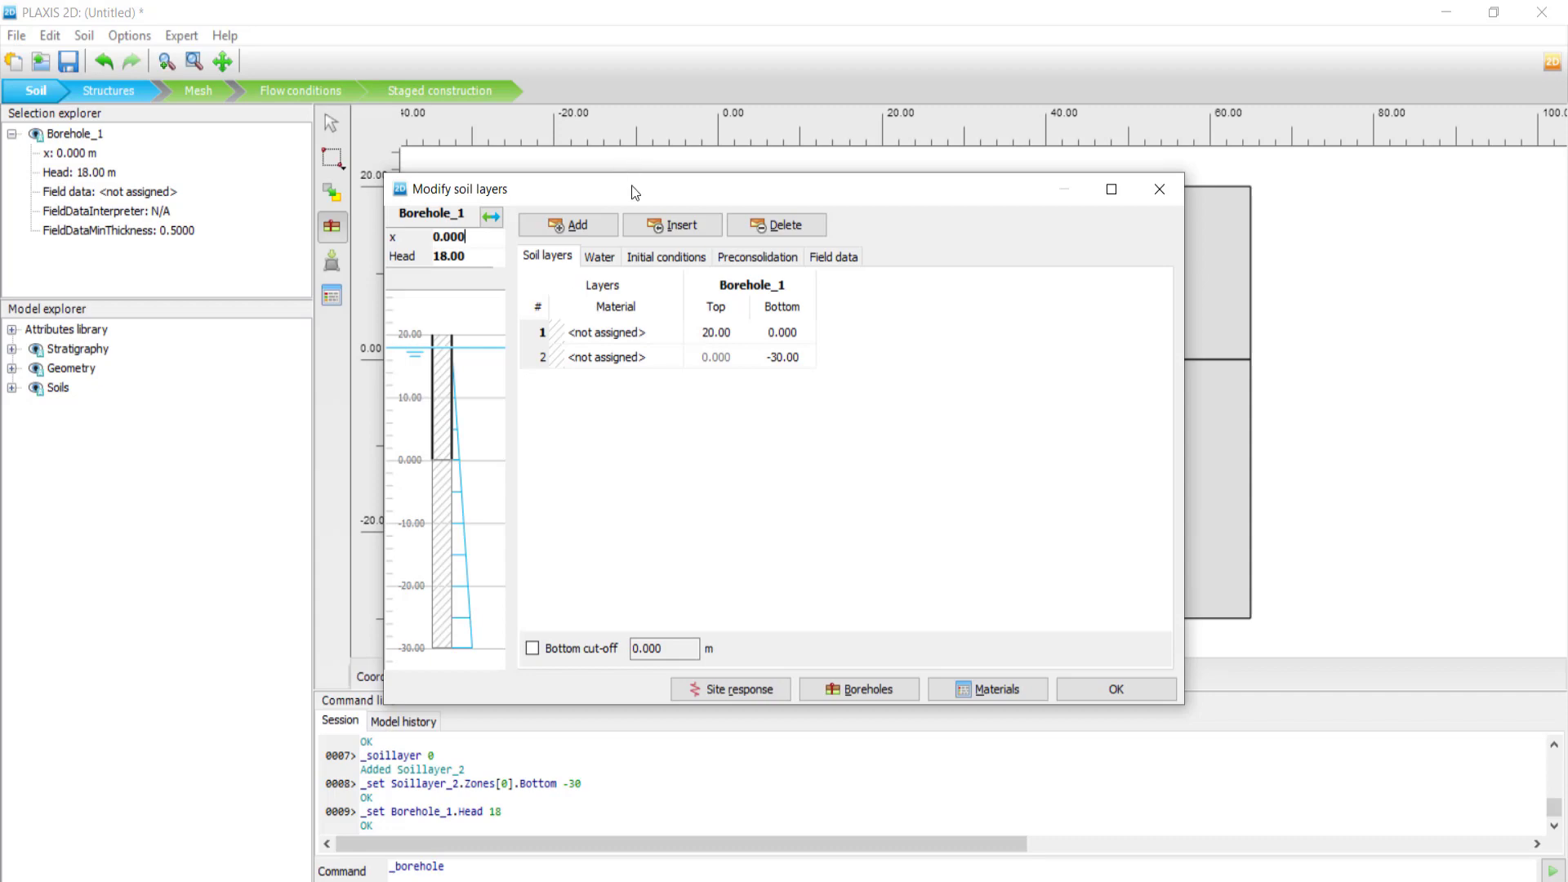
Step: Create a new soil material set and look through its parameter, groundwater, interface and initial properties
mouse_move(636, 192)
mouse_down()
mouse_move(759, 413)
mouse_move(919, 428)
mouse_move(651, 658)
mouse_move(70, 178)
mouse_move(72, 154)
mouse_move(335, 138)
mouse_move(235, 175)
mouse_move(155, 157)
mouse_move(563, 154)
mouse_up()
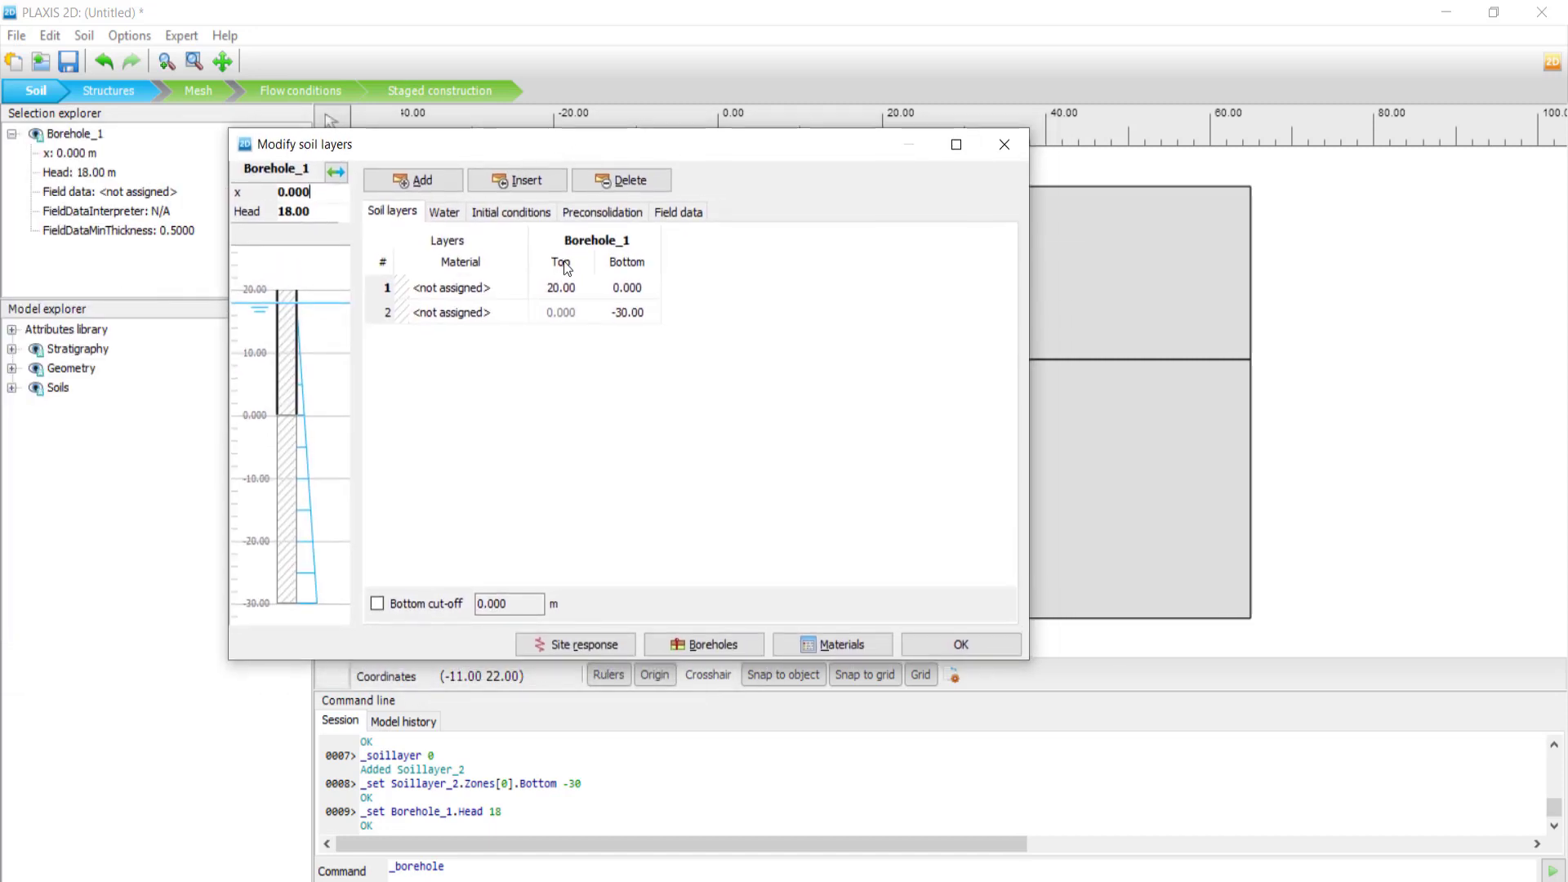
click(835, 643)
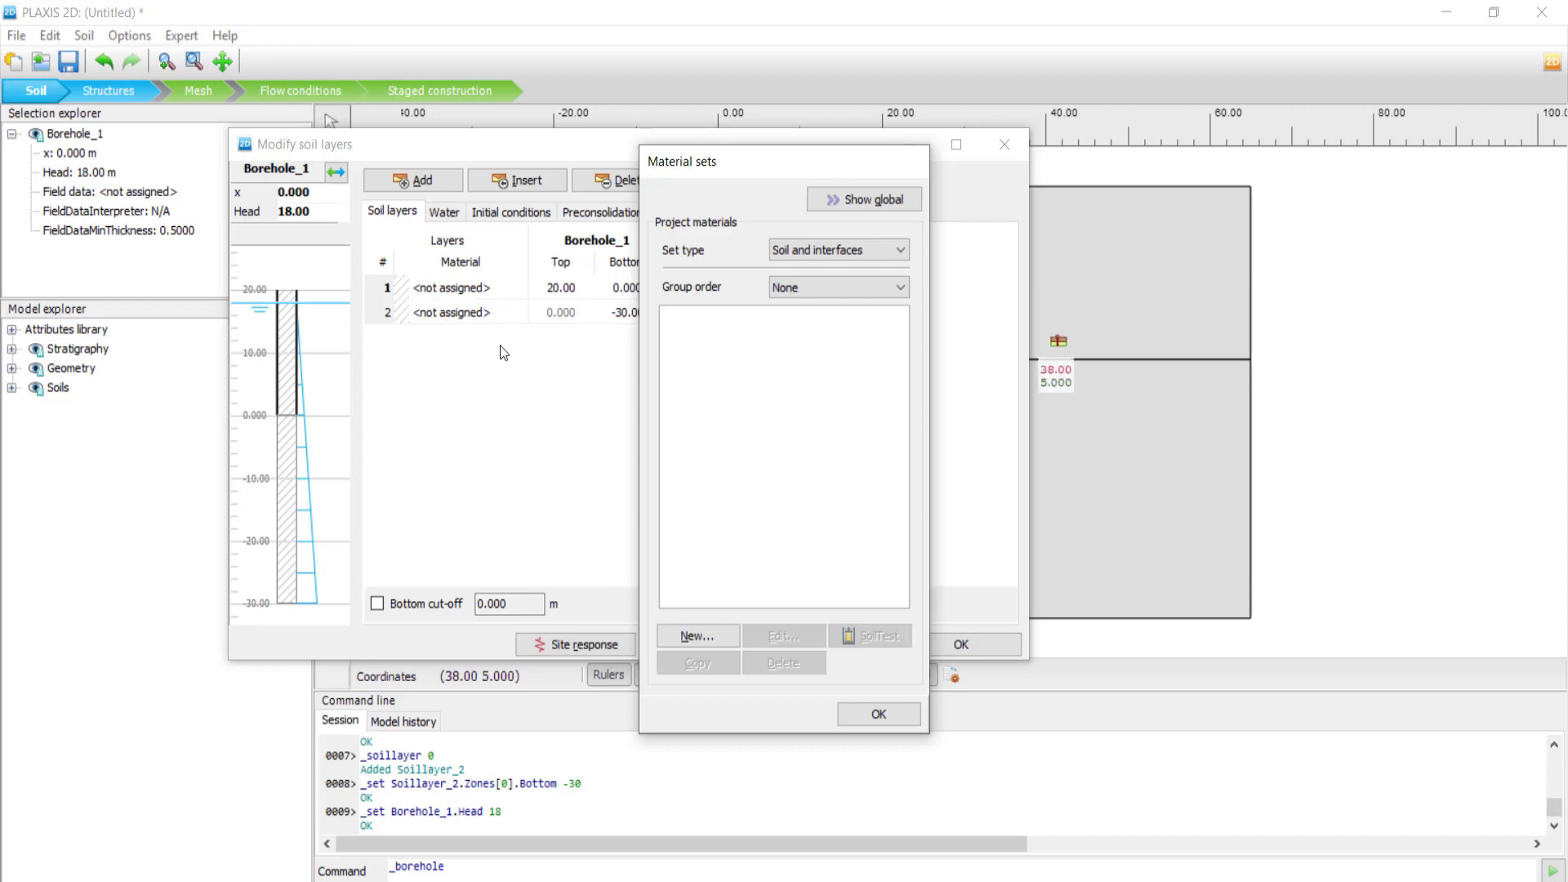
click(716, 634)
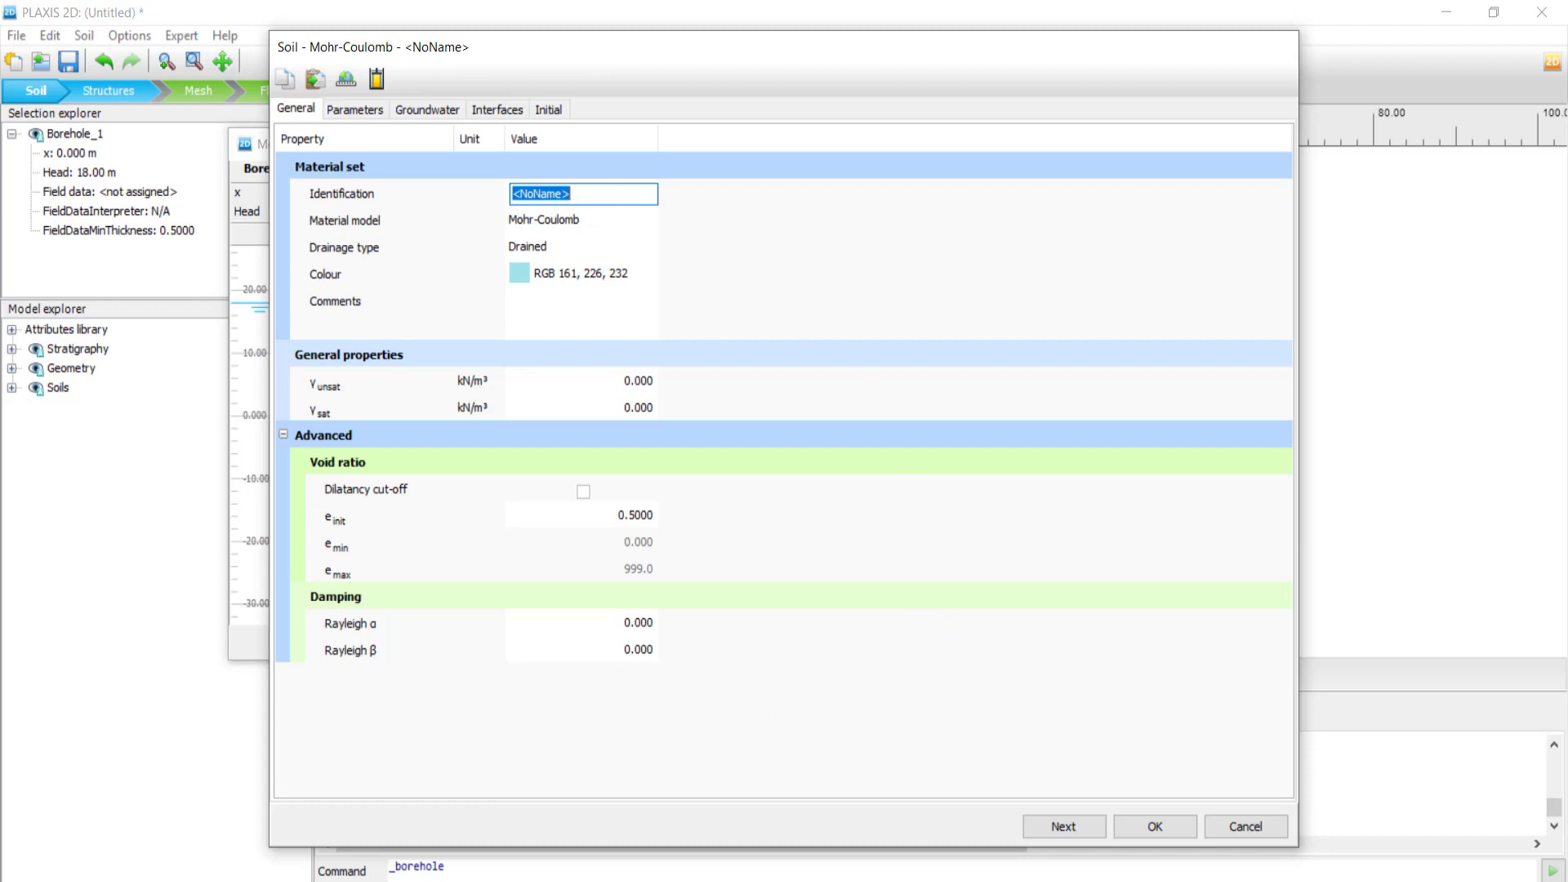
click(359, 111)
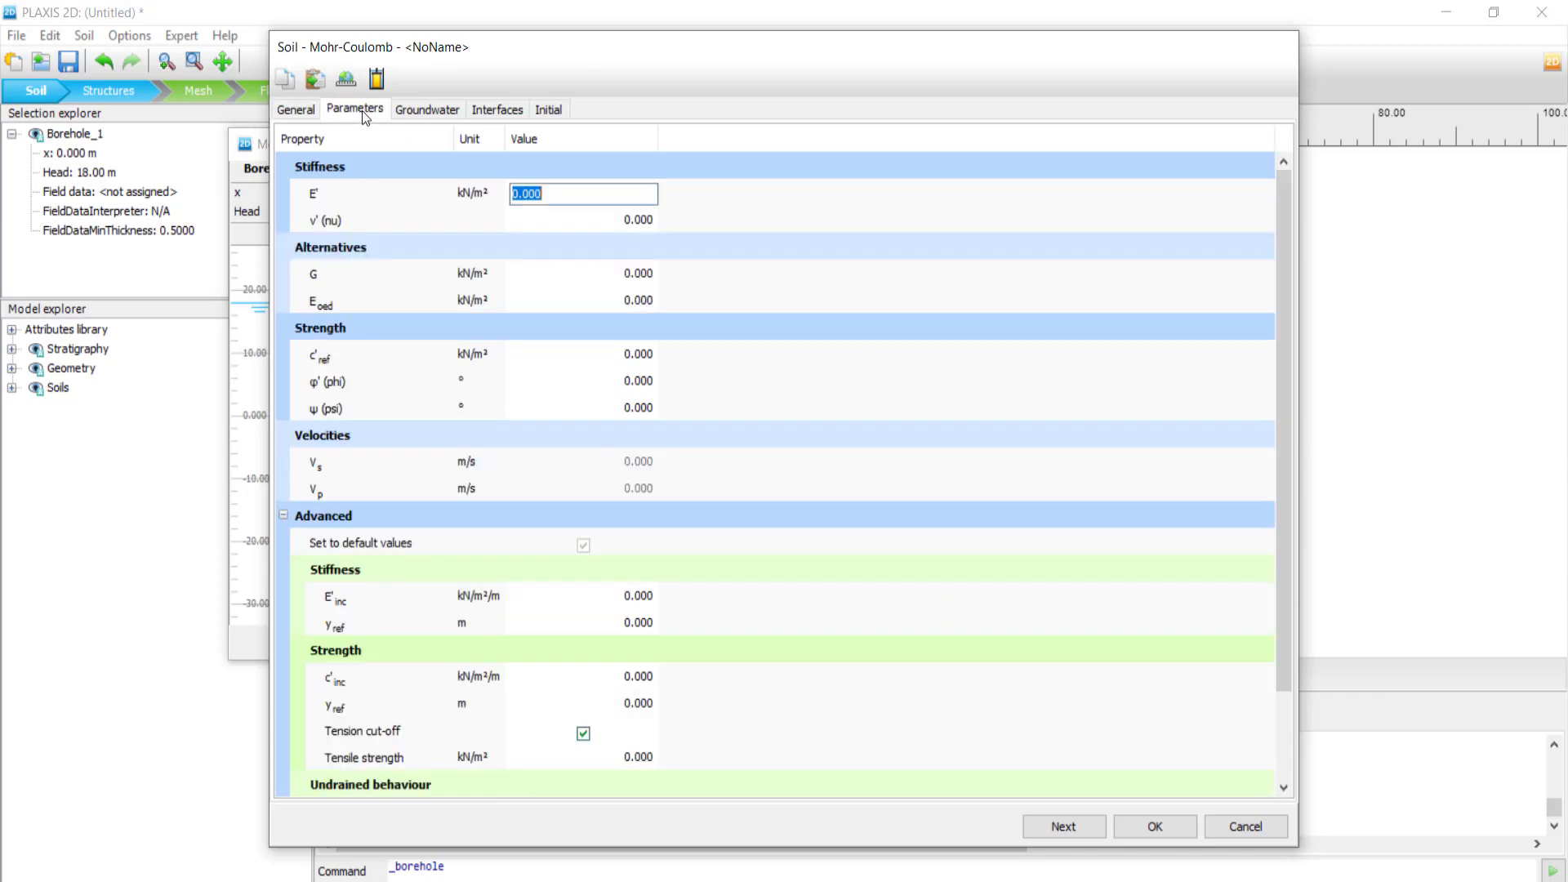
click(424, 109)
click(501, 109)
click(546, 109)
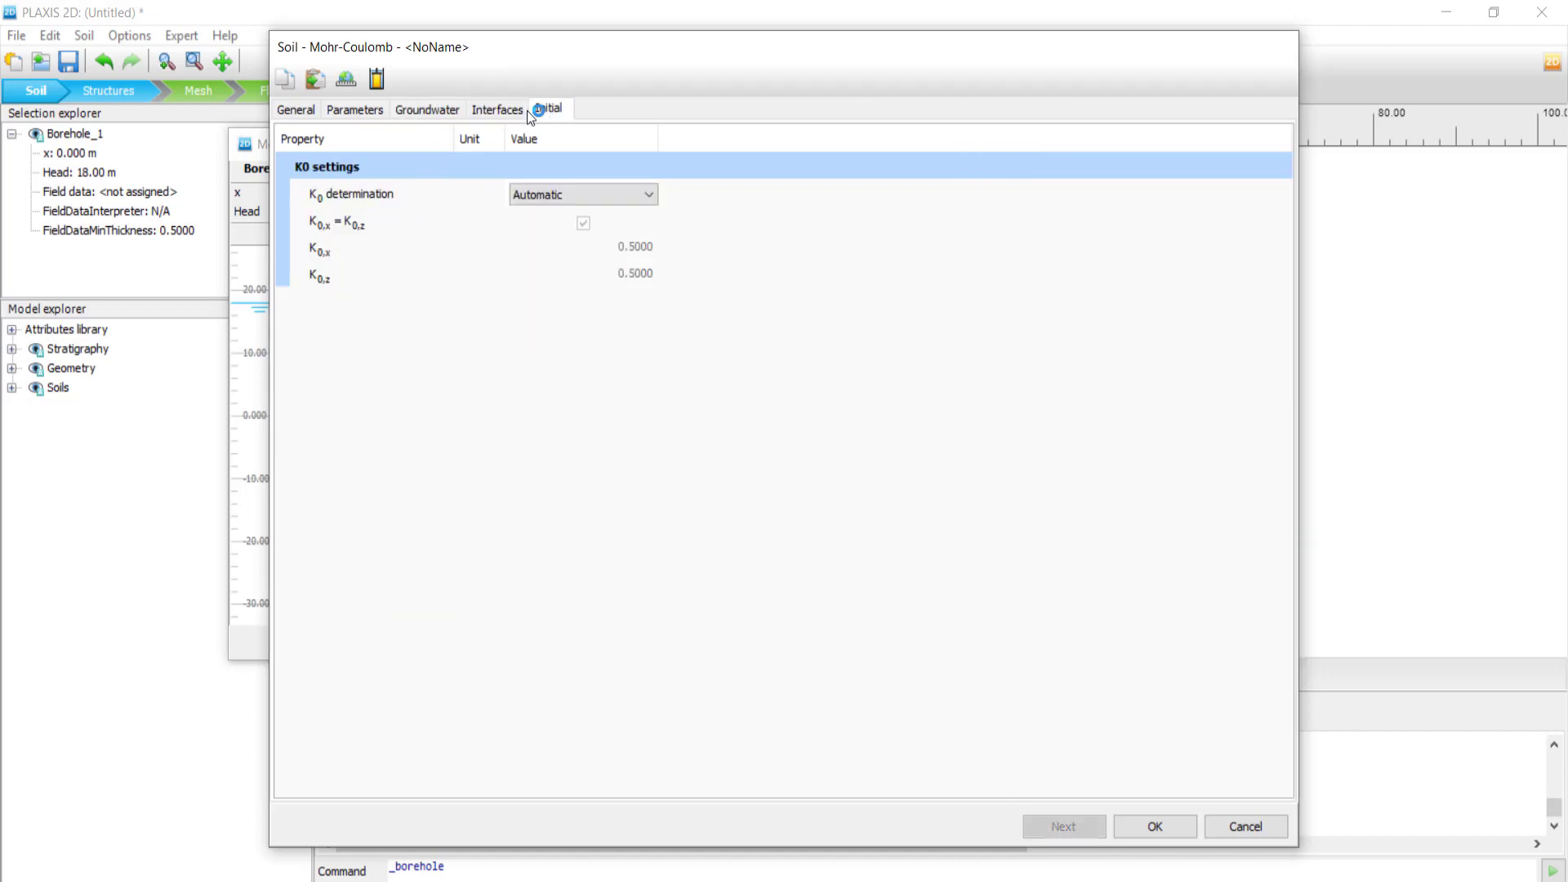
click(309, 110)
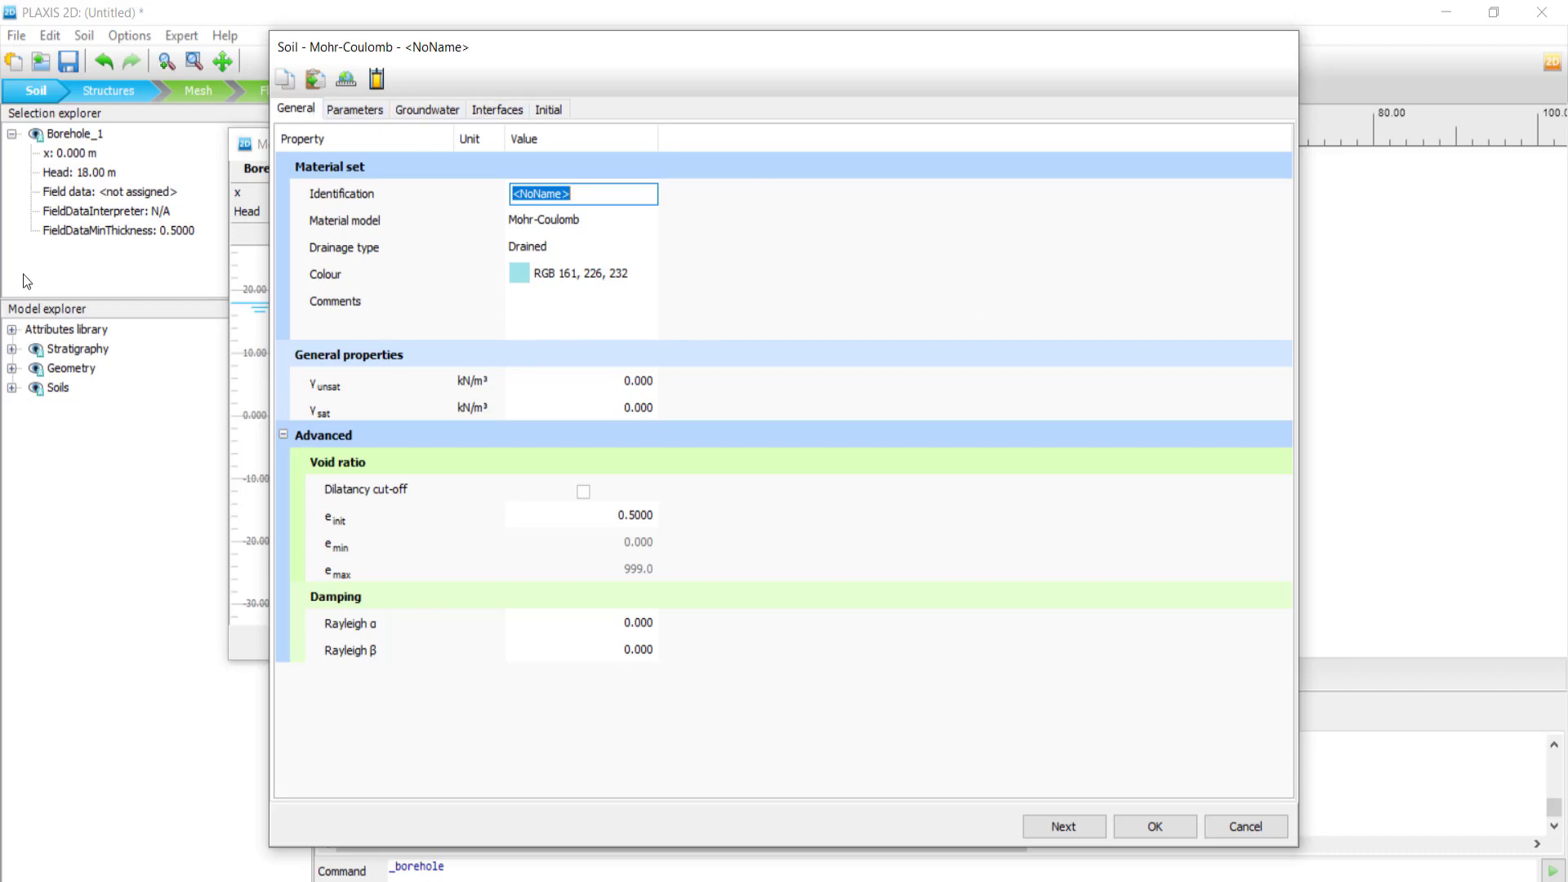
Step: Name the material set Clay and assign it the Soft soil model with drainage type Undrained (A)
click(630, 196)
drag(630, 196, 496, 195)
text(Clay)
click(602, 222)
click(601, 222)
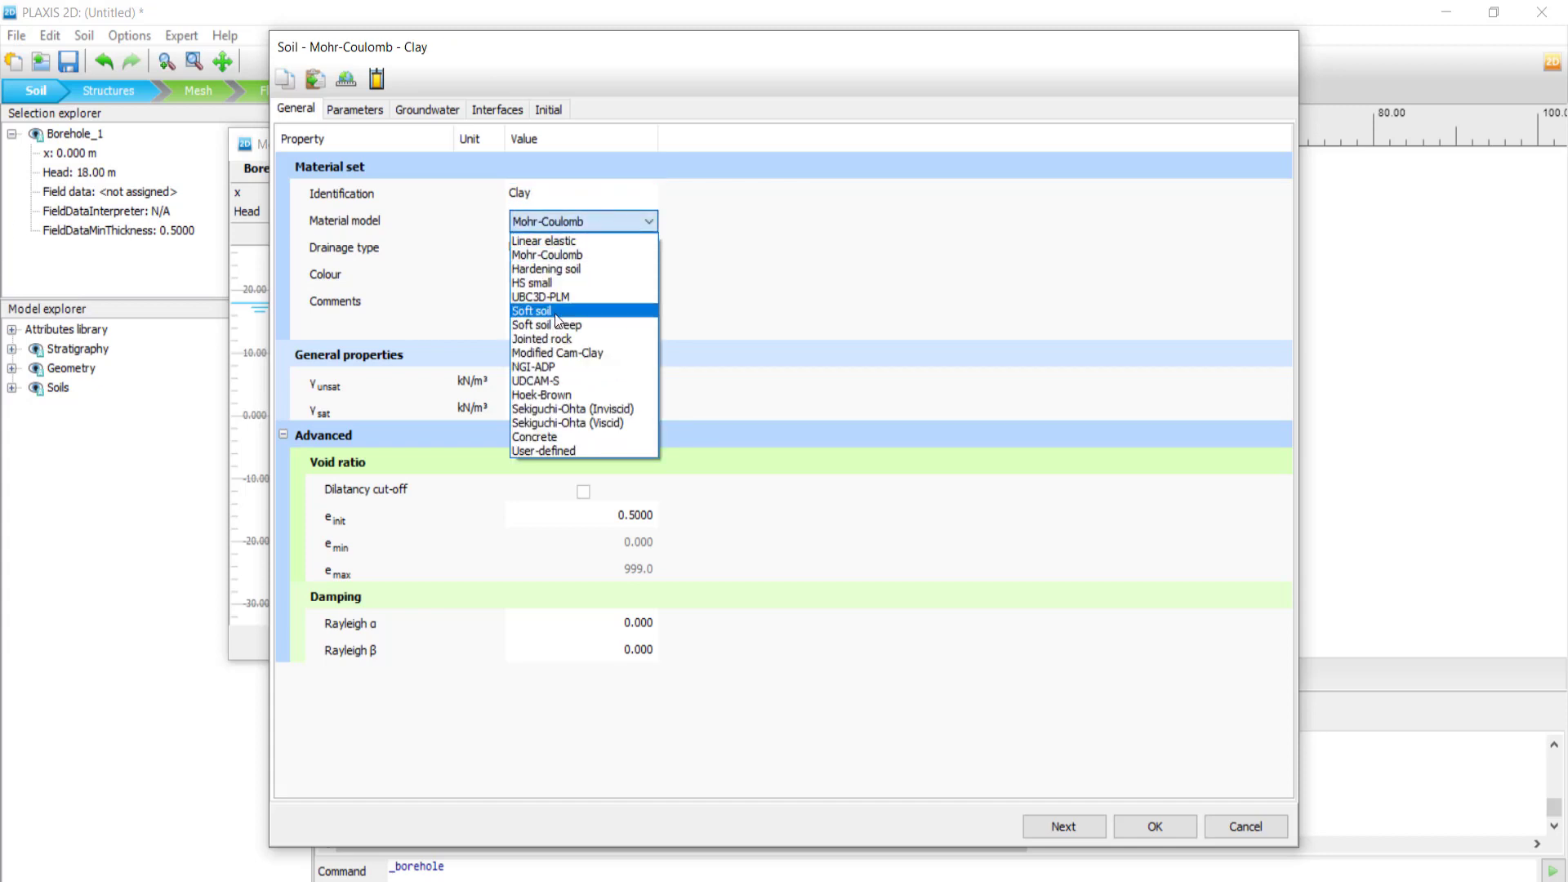
click(550, 311)
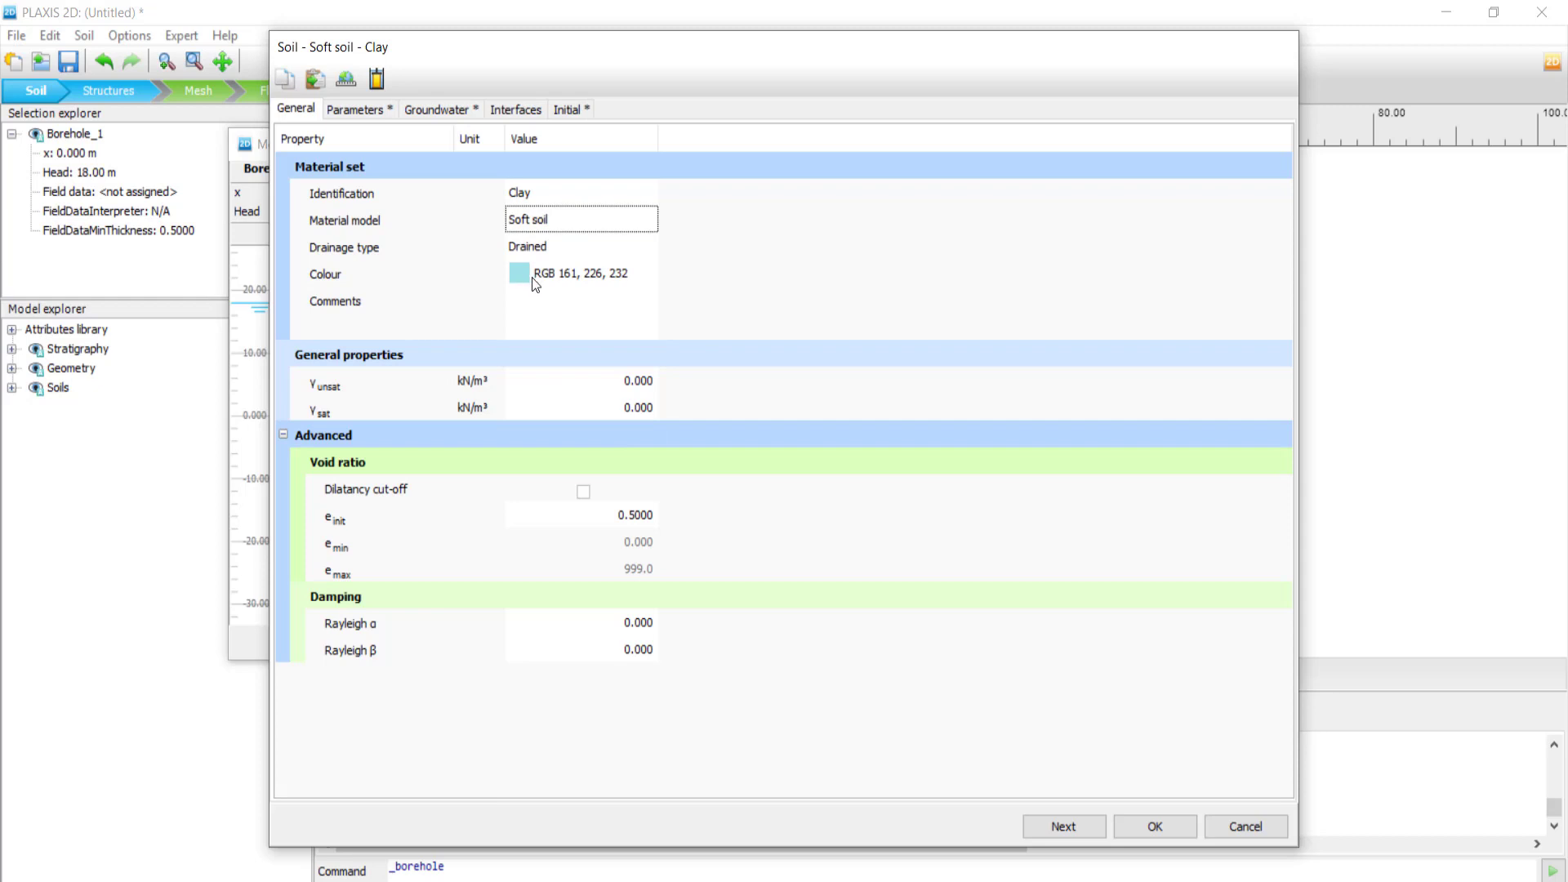
click(534, 242)
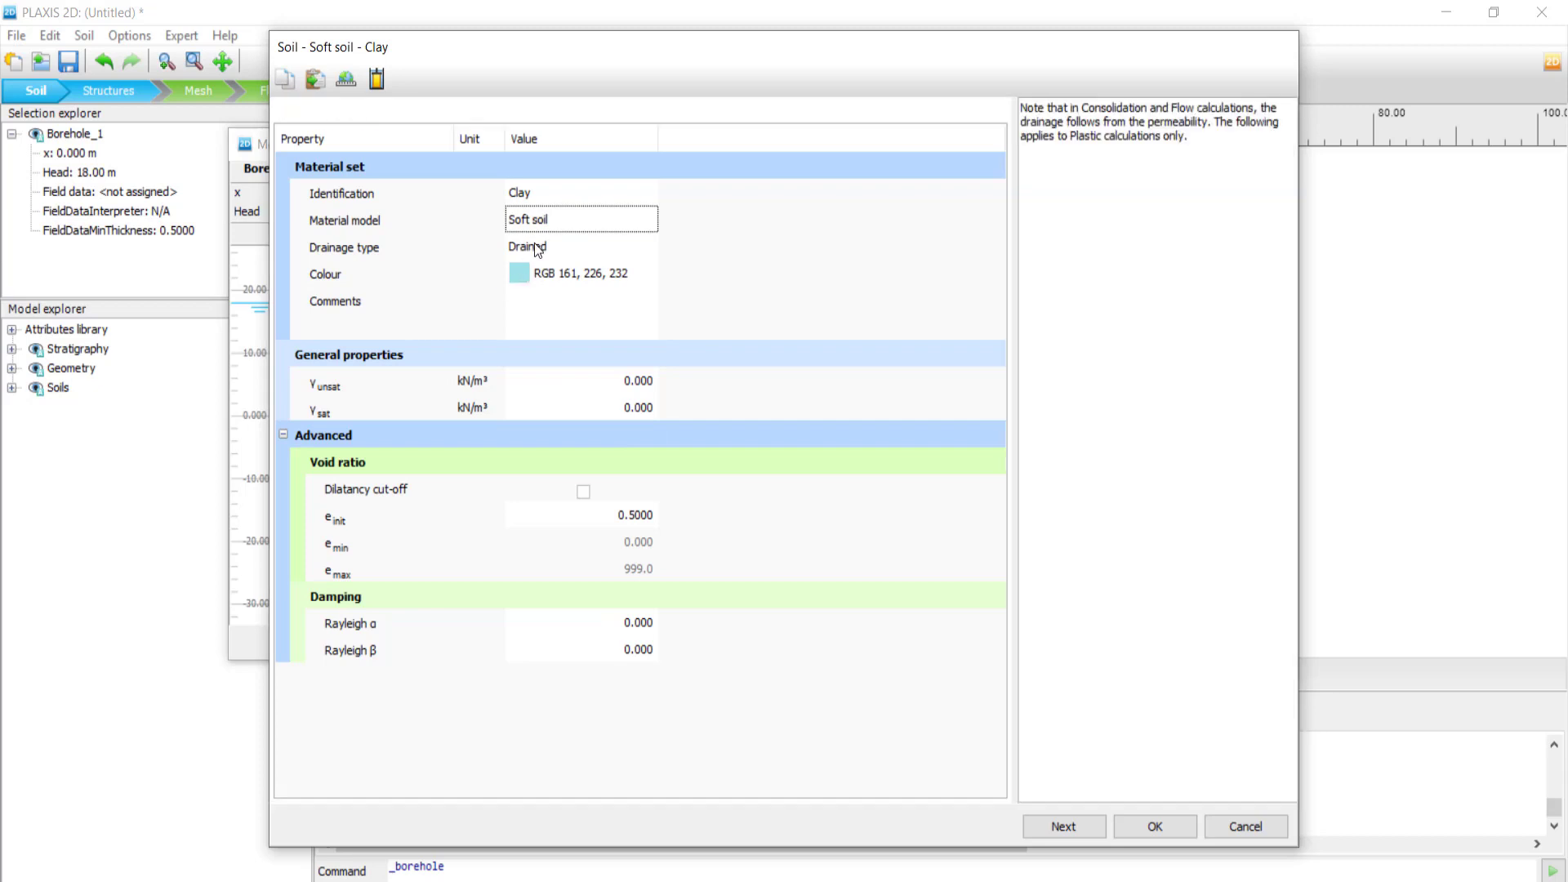
click(559, 243)
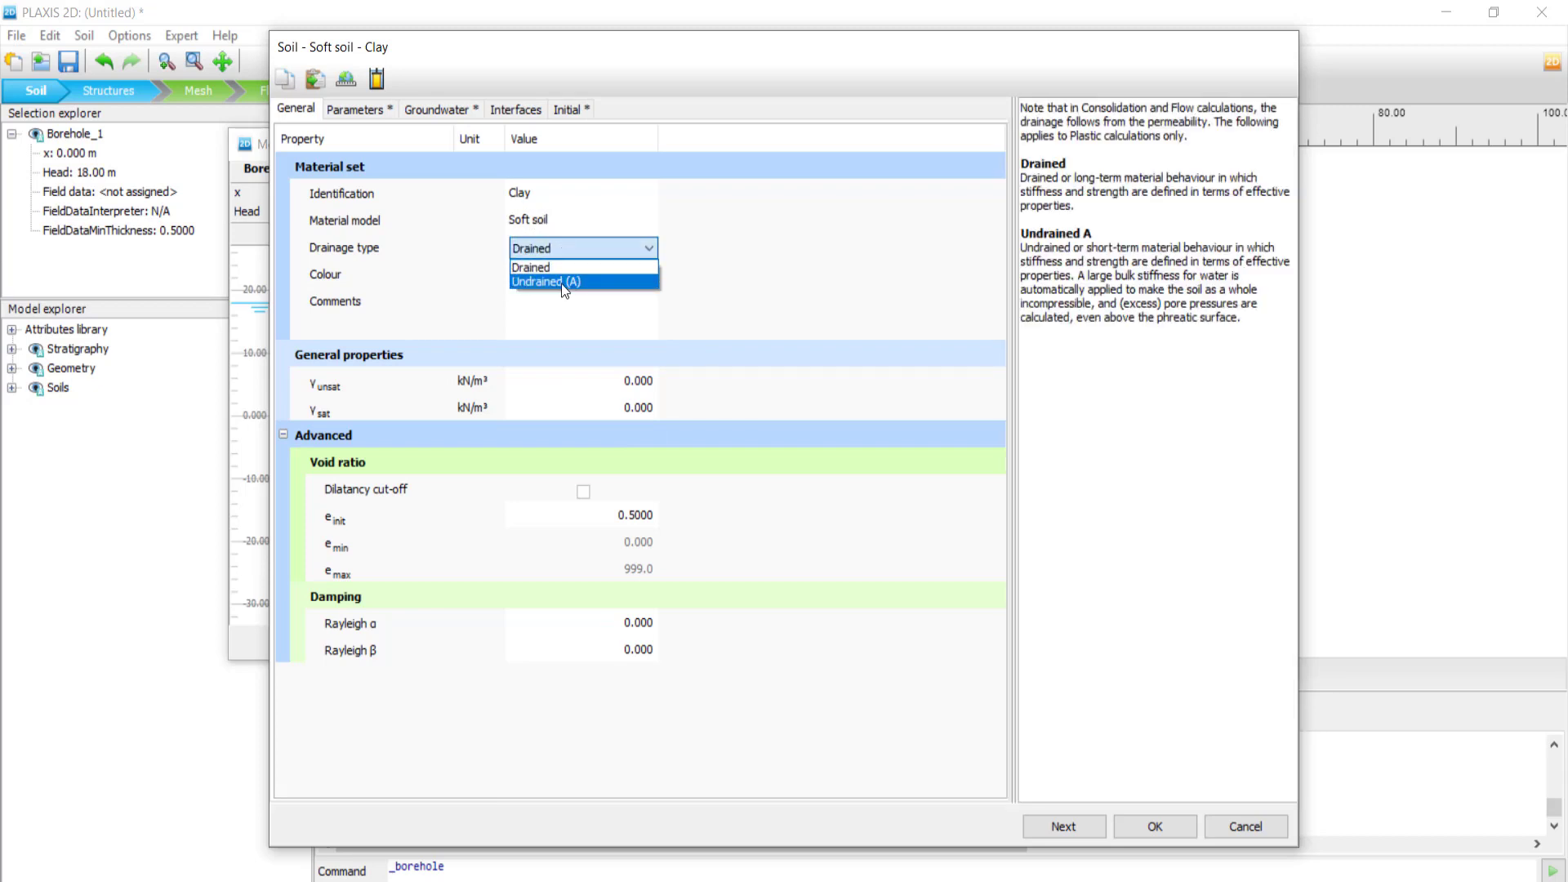
click(557, 283)
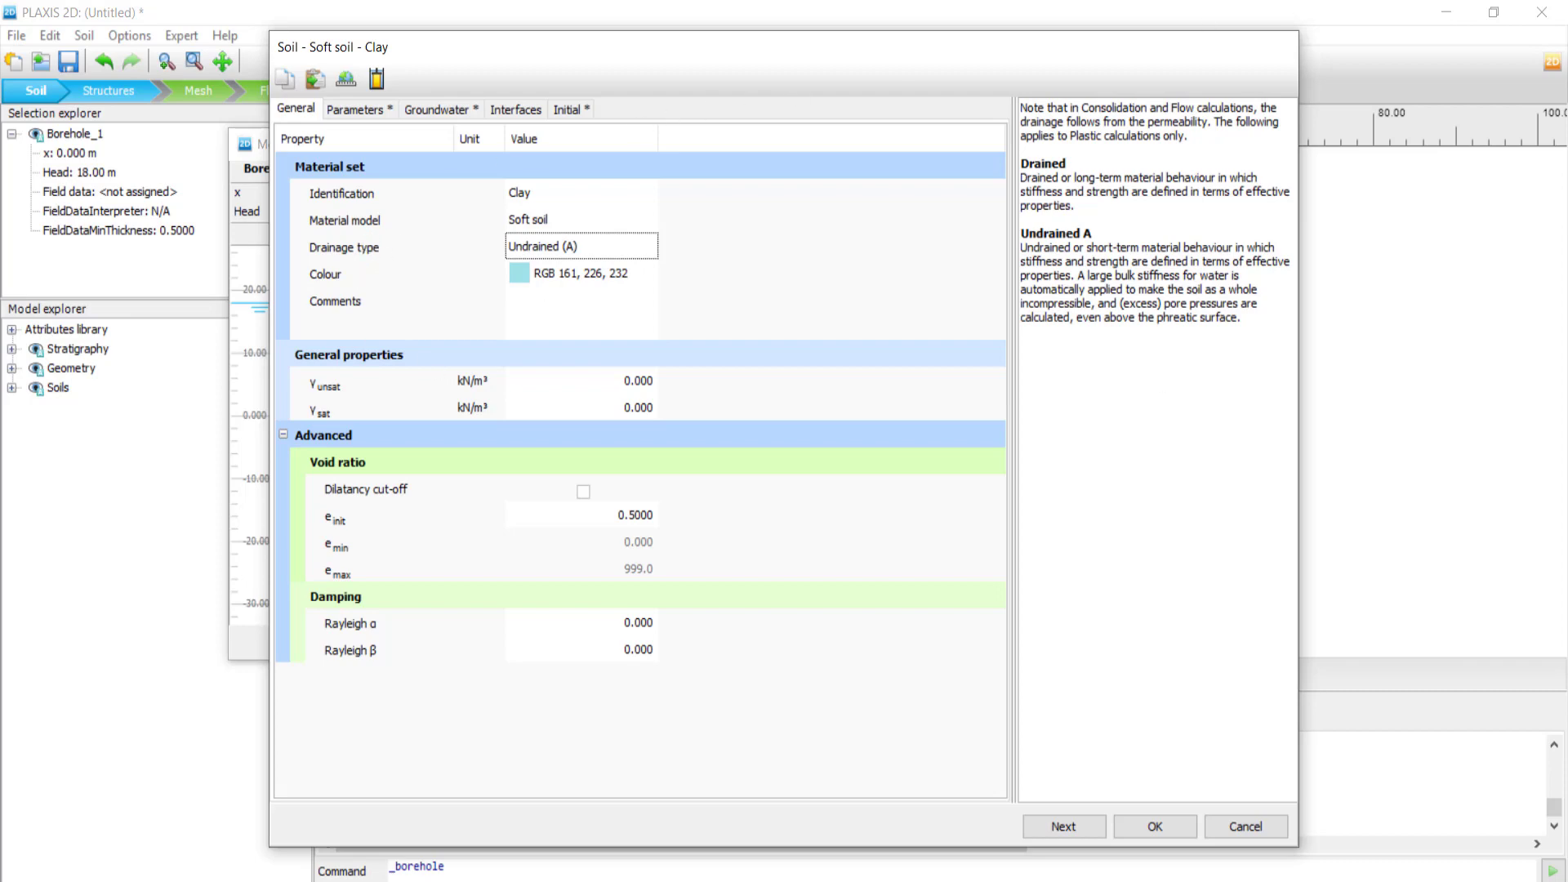
Step: Set the clay's unsaturated unit weight to 16 kN/m³, saturated unit weight to 18 kN/m³ and initial void ratio to 1
click(634, 381)
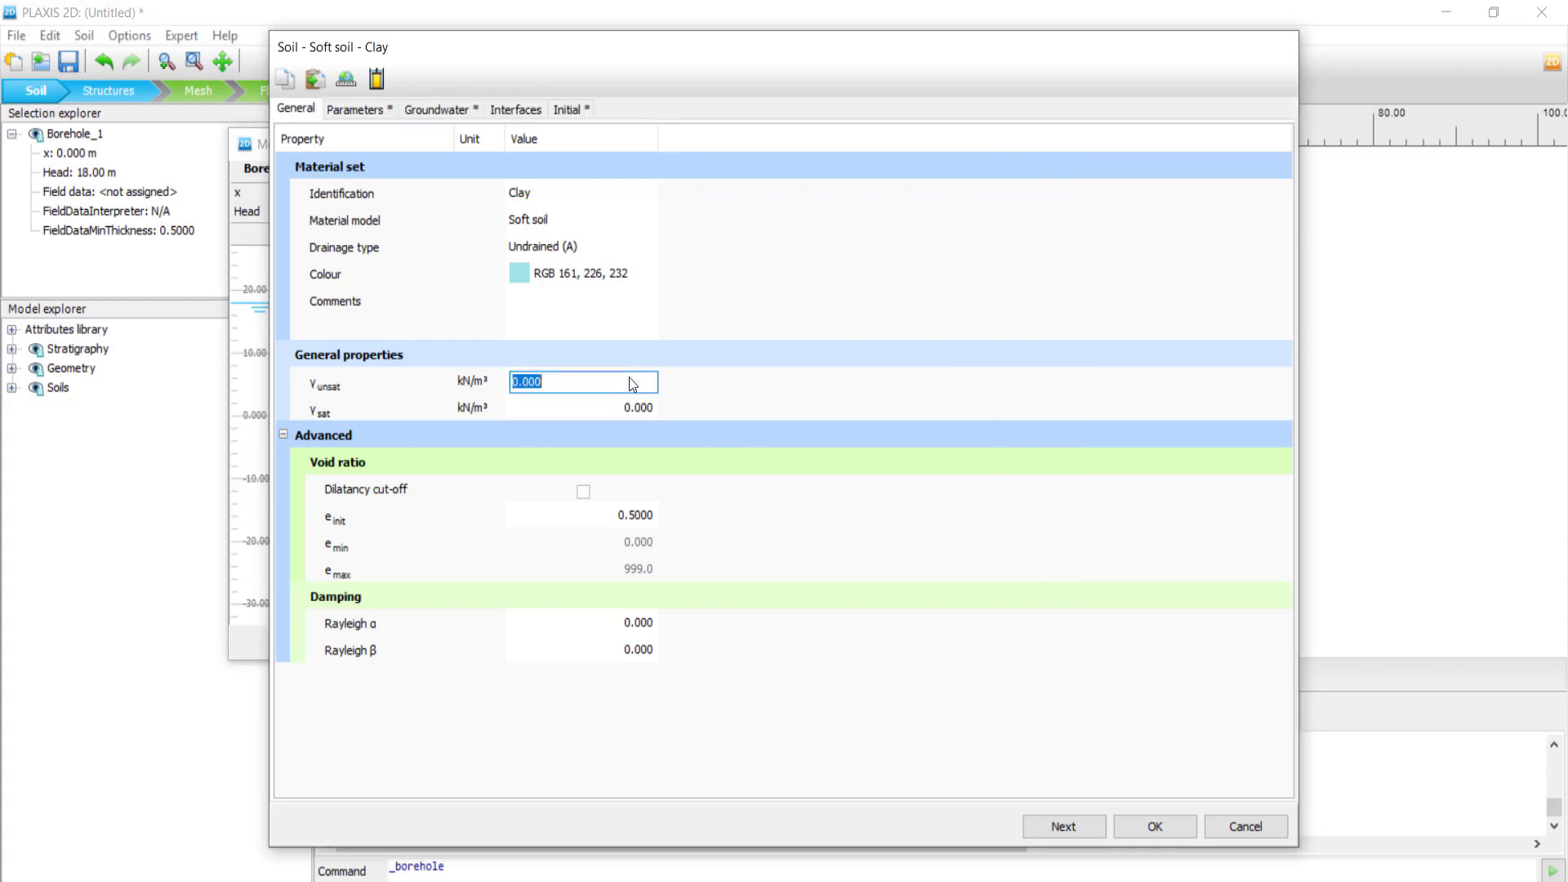
text(16)
click(535, 406)
text(18)
click(606, 519)
text(1)
key(Tab)
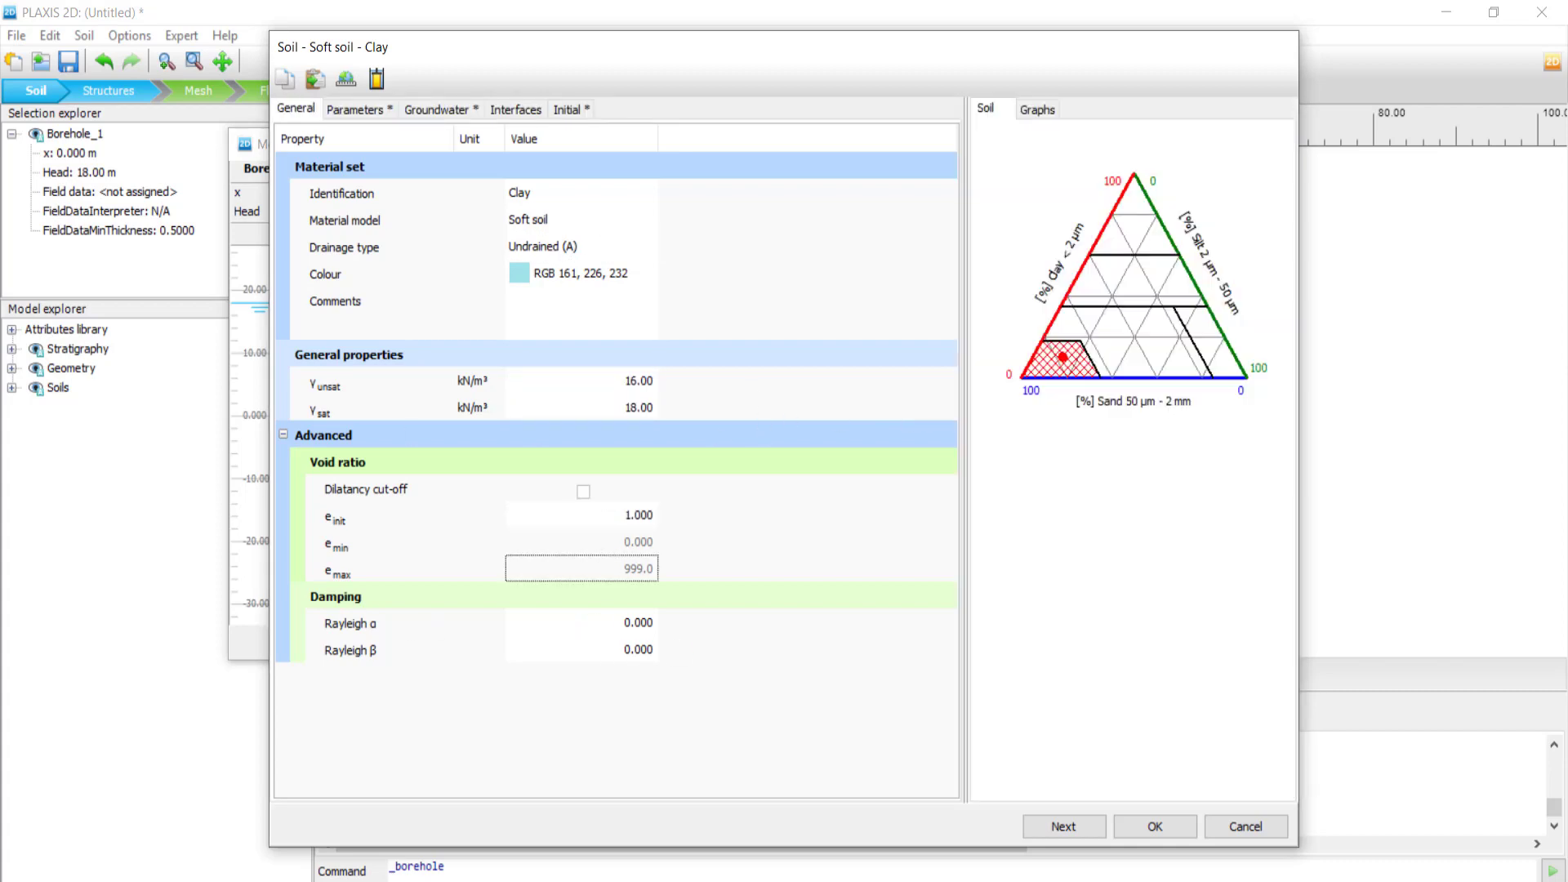
Step: Set the clay's stiffness parameters to lambda* 0.03 and kappa* 8.5E-3
click(359, 109)
click(632, 193)
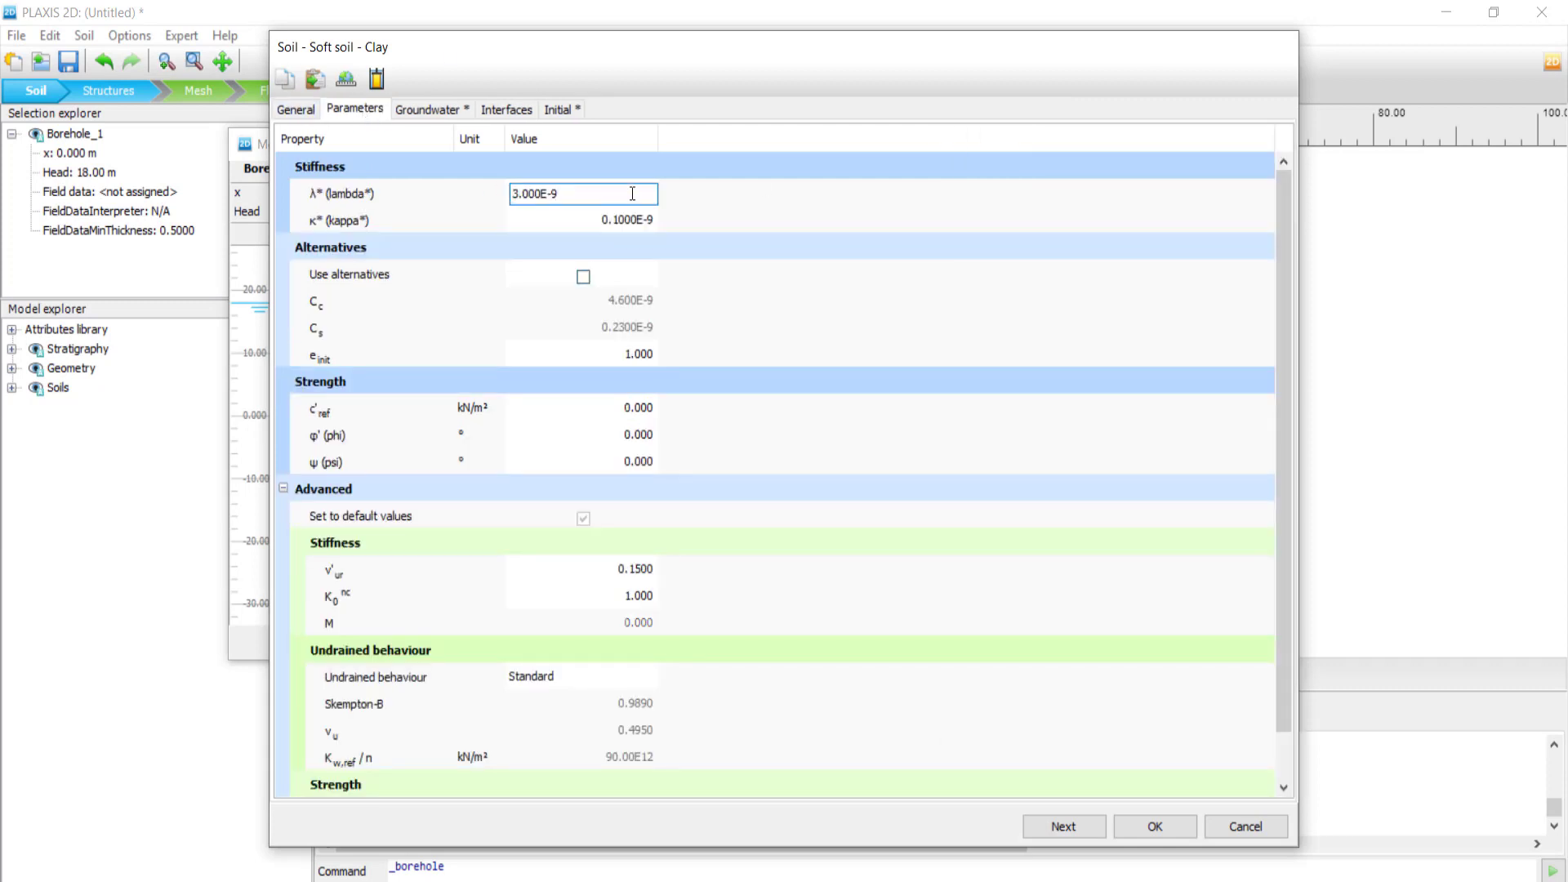
key(BackSpace)
text(2)
key(Tab)
text(8.5e-)
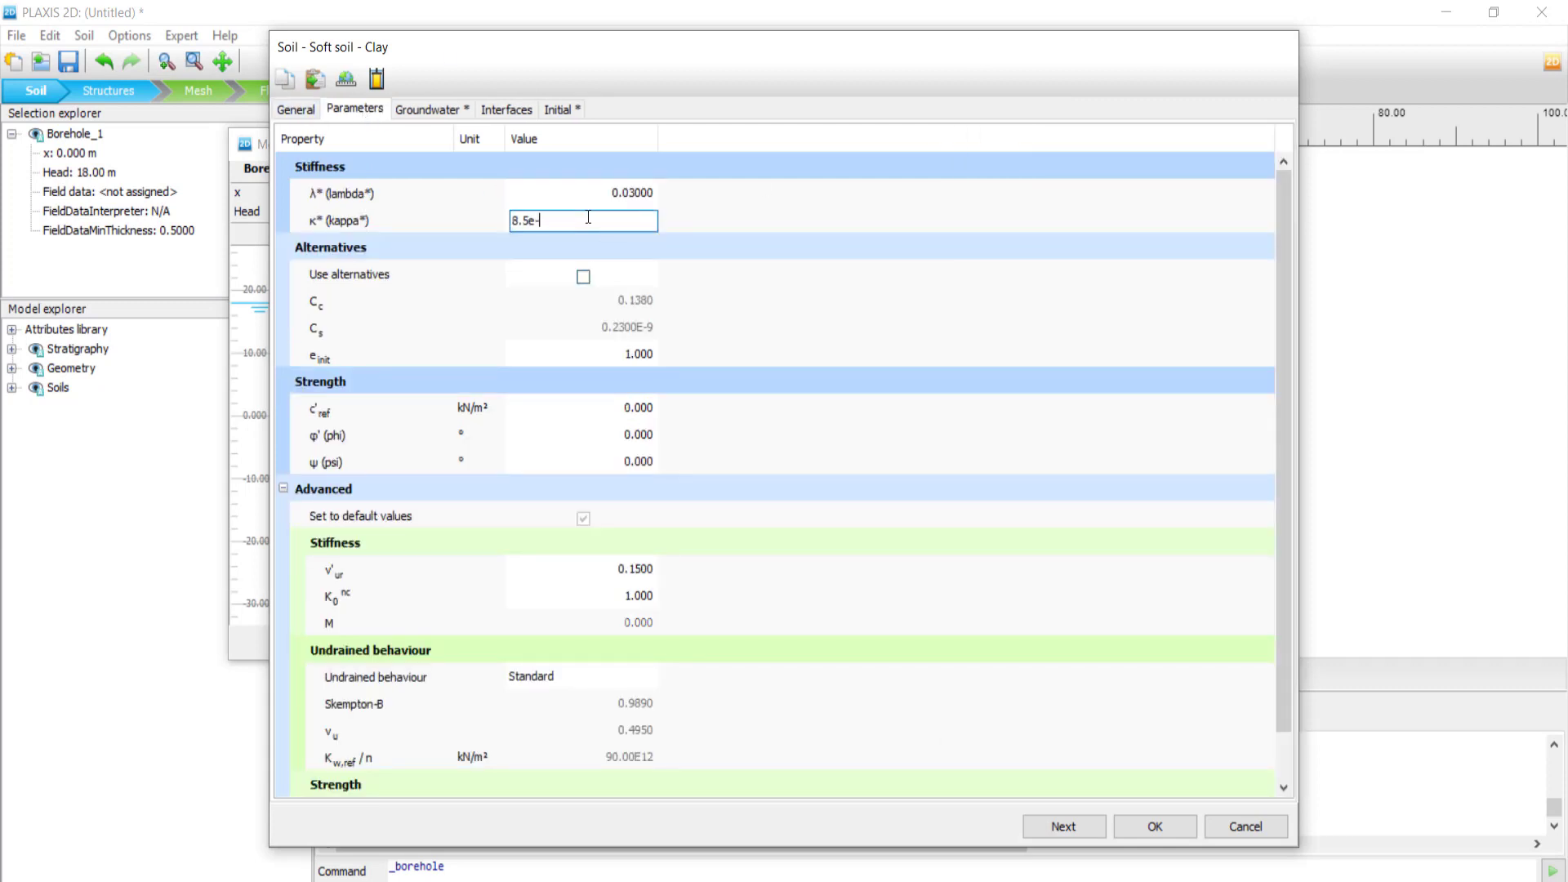
text(3)
key(shift+Tab)
key(Tab)
Step: Set the clay's strength parameters to a cohesion c'ref of 1 kN/m² and a friction angle of 25°
click(636, 408)
text(1)
key(Tab)
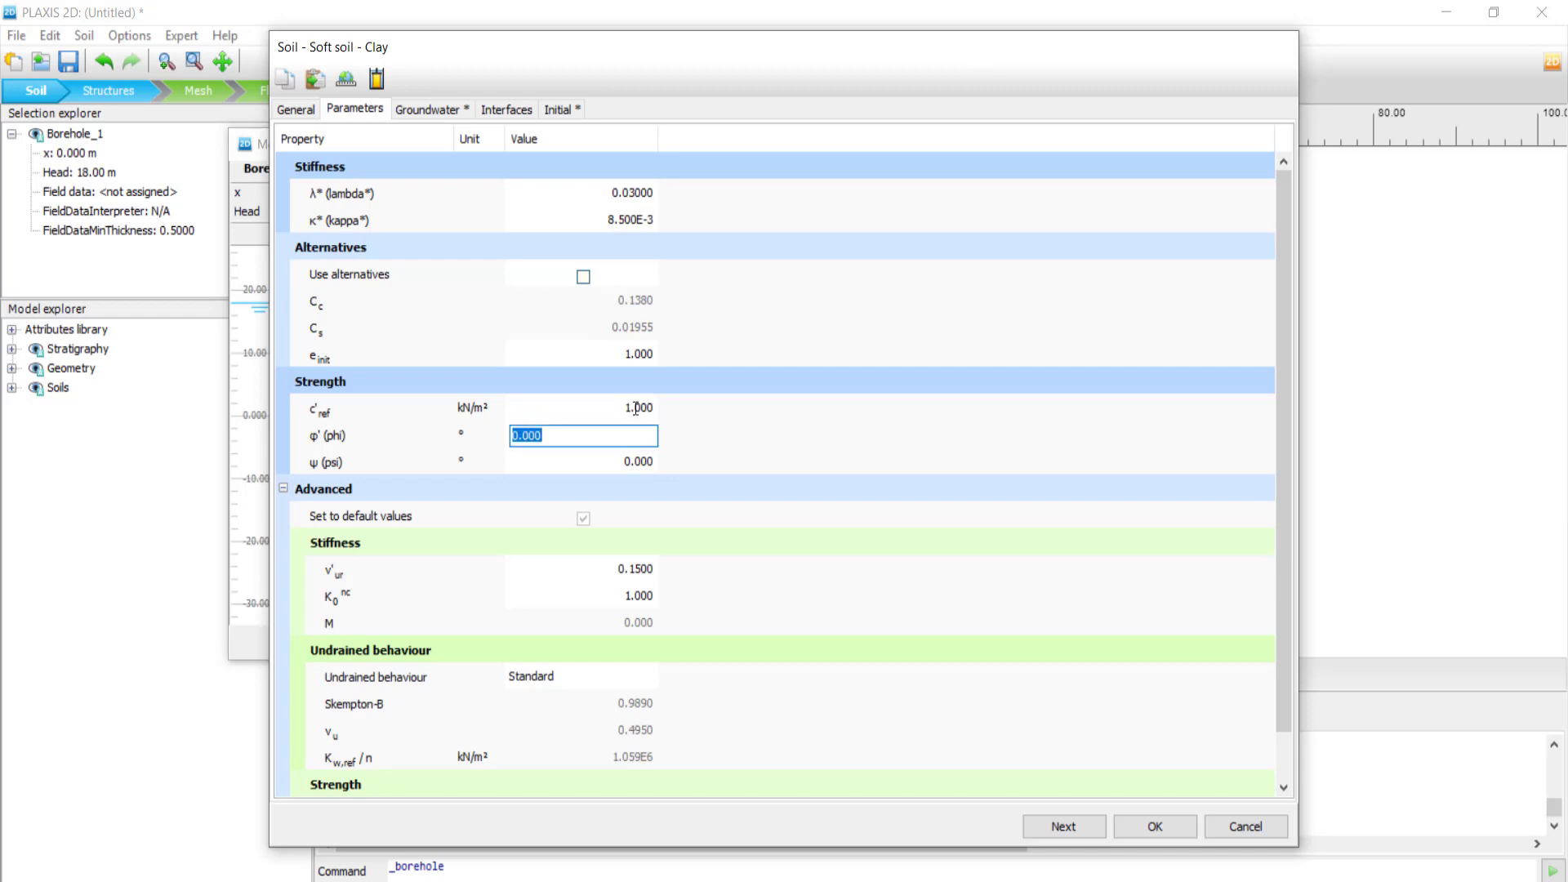
text(25)
key(Tab)
key(Tab)
key(Tab)
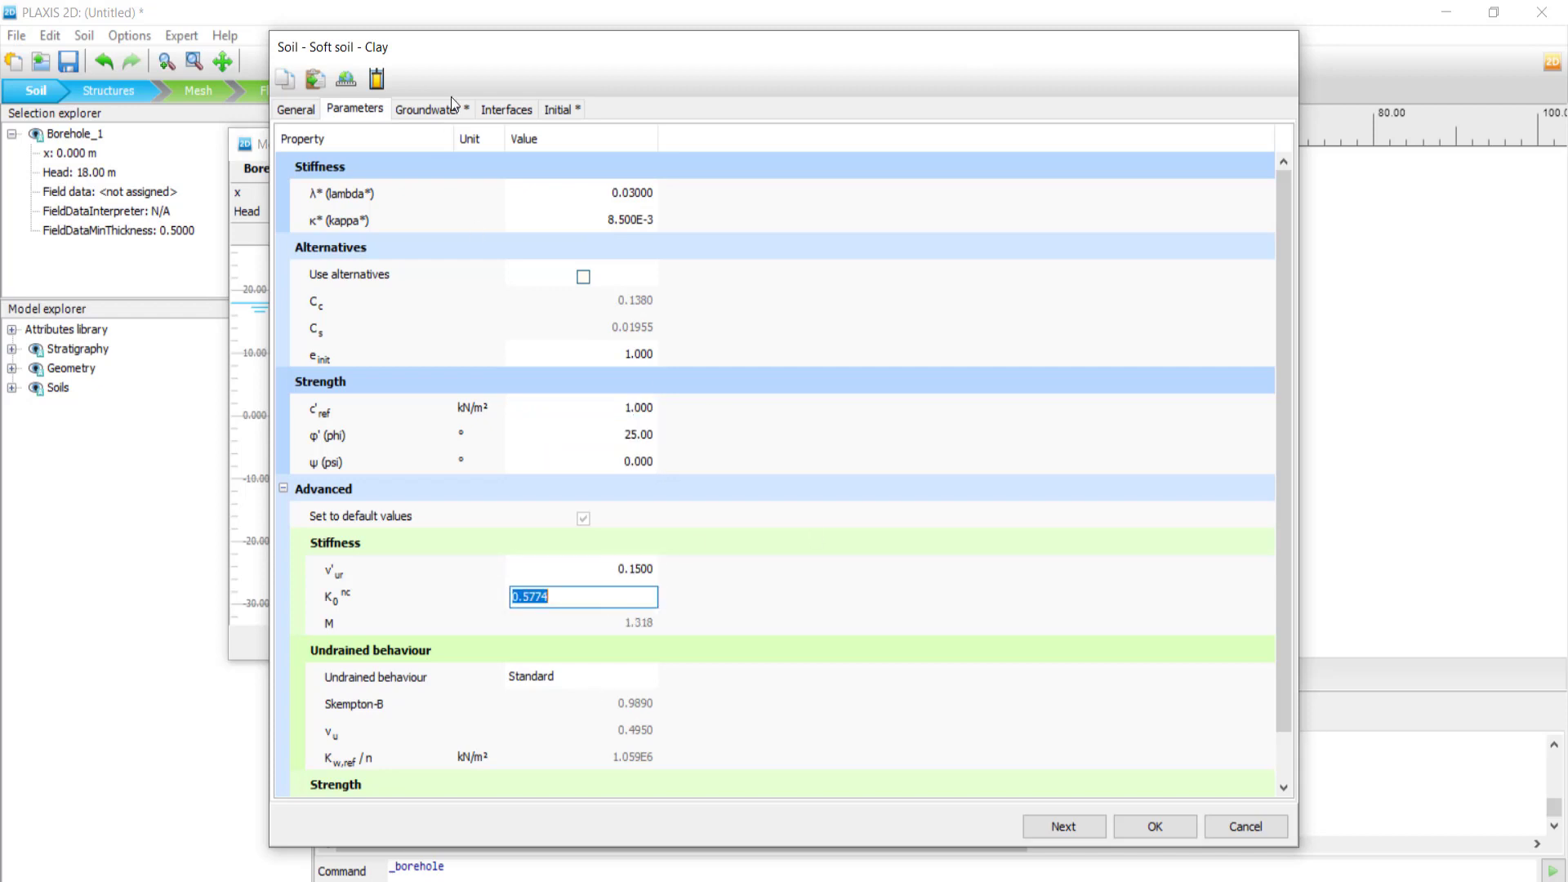
Step: Set the clay's horizontal and vertical permeabilities, kx and ky, to 1E-3 m/day
click(451, 105)
click(640, 408)
text(1e-3)
key(Tab)
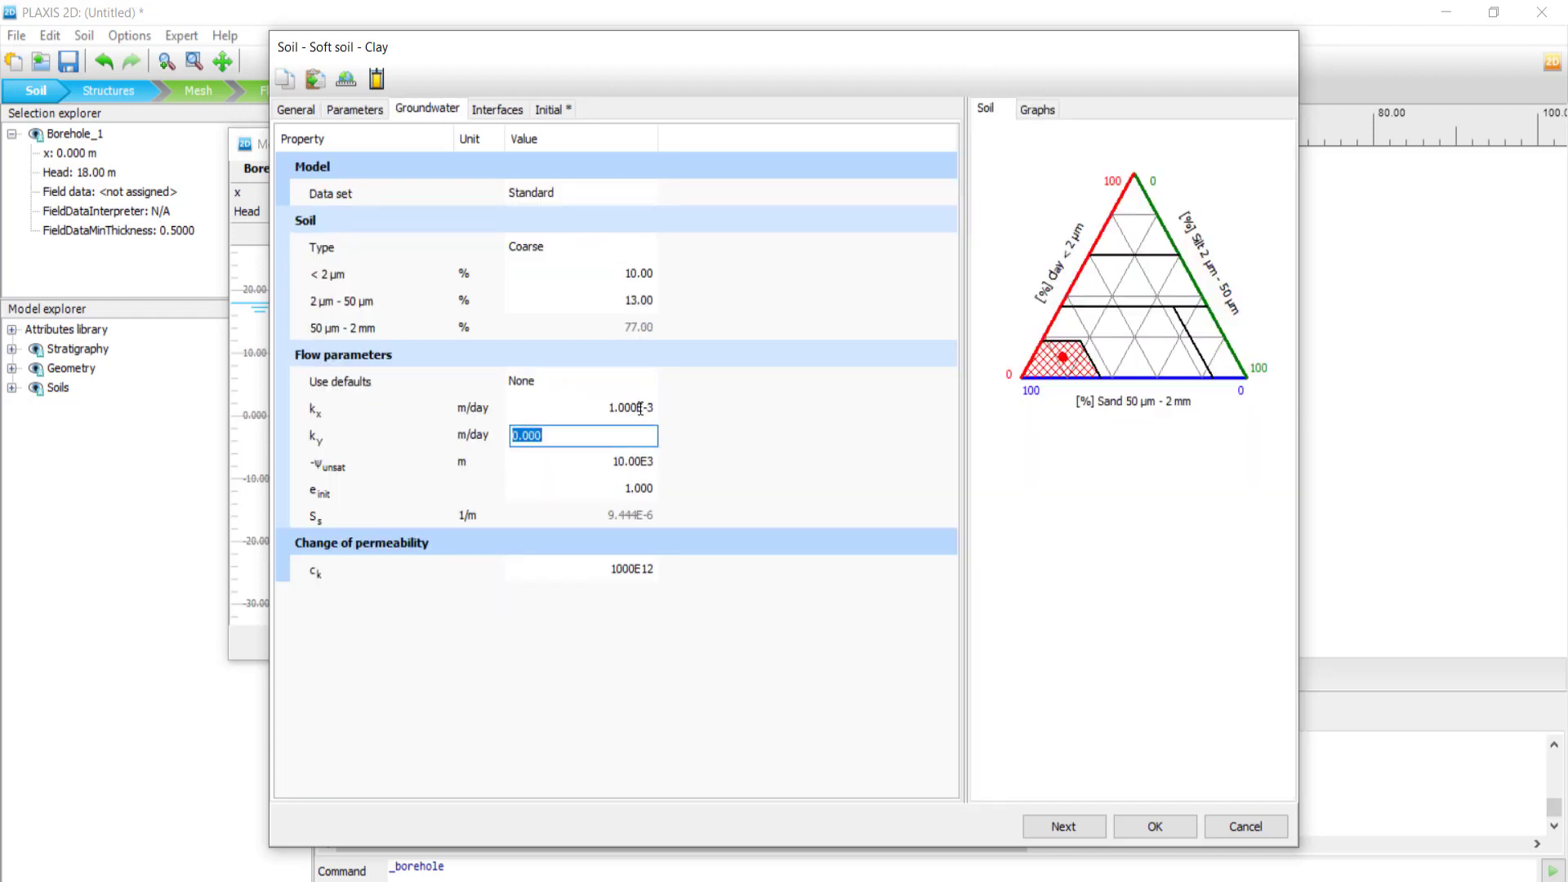
text(1e-3)
click(641, 408)
Step: Switch the clay's interface strength to Manual and set R inter to 0.5
click(502, 112)
click(581, 194)
click(605, 248)
click(582, 280)
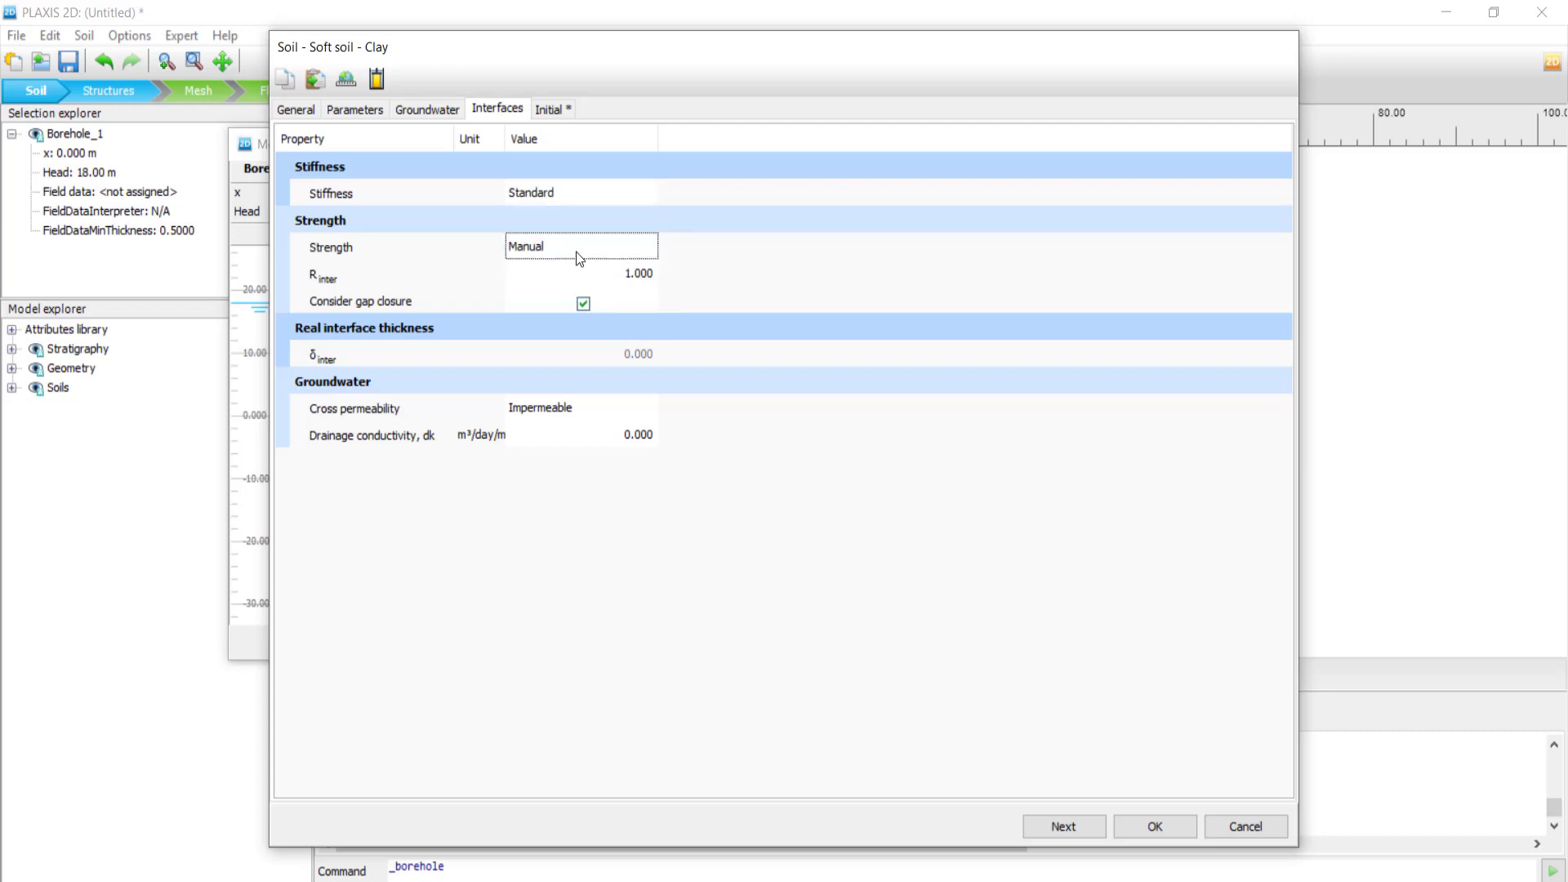
click(622, 272)
text(0.5)
key(Tab)
Step: Set the clay's pre-overburden pressure POP to 5 kN/m² in its initial conditions and accept the material
click(541, 112)
click(562, 195)
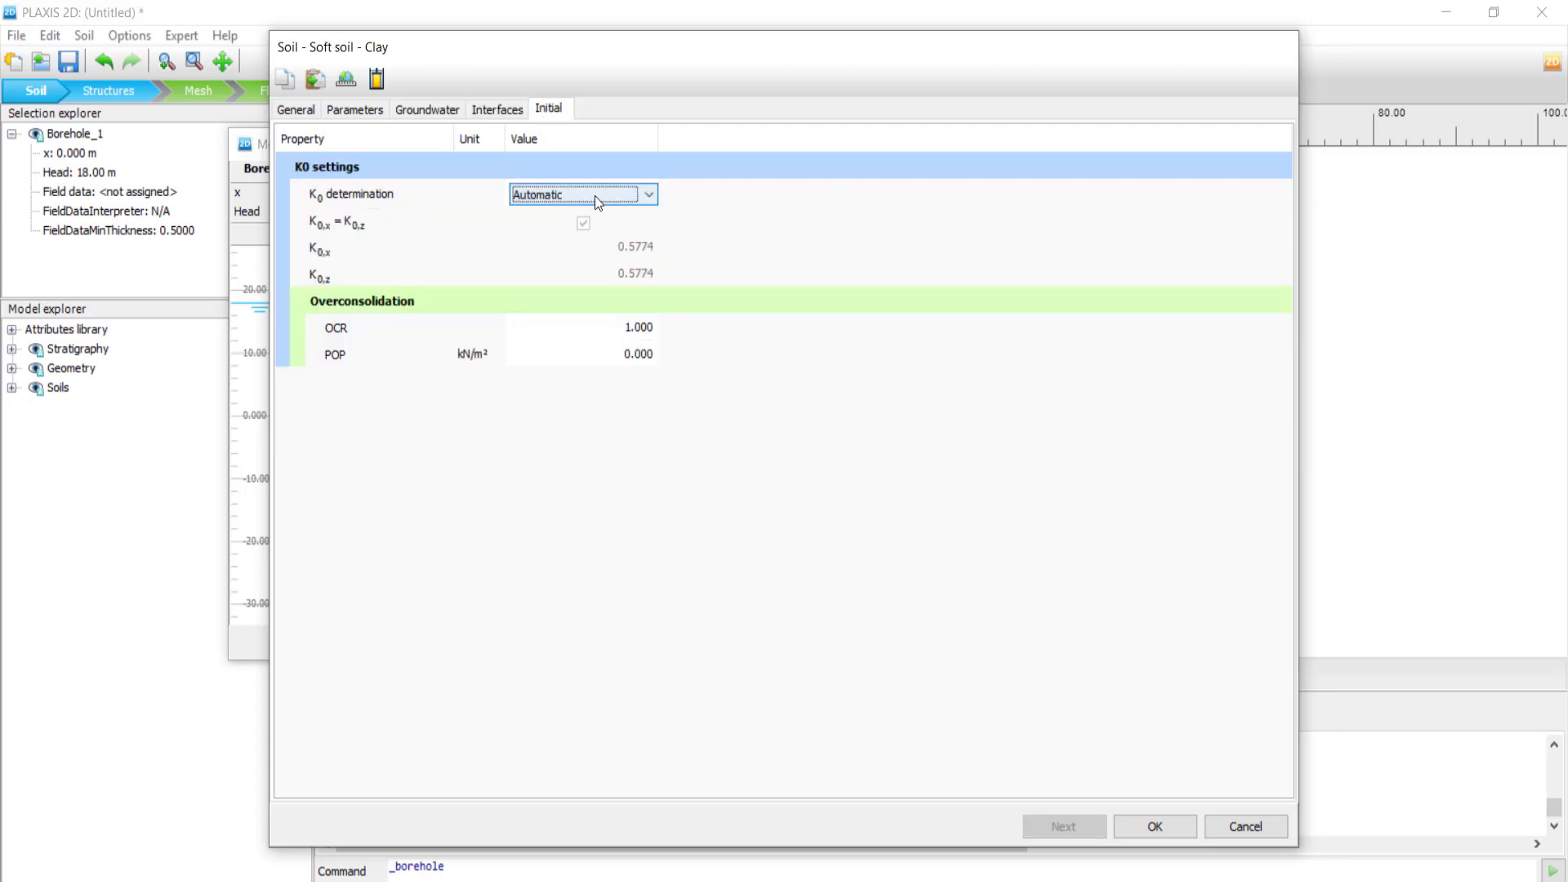
click(615, 354)
text(5)
key(Return)
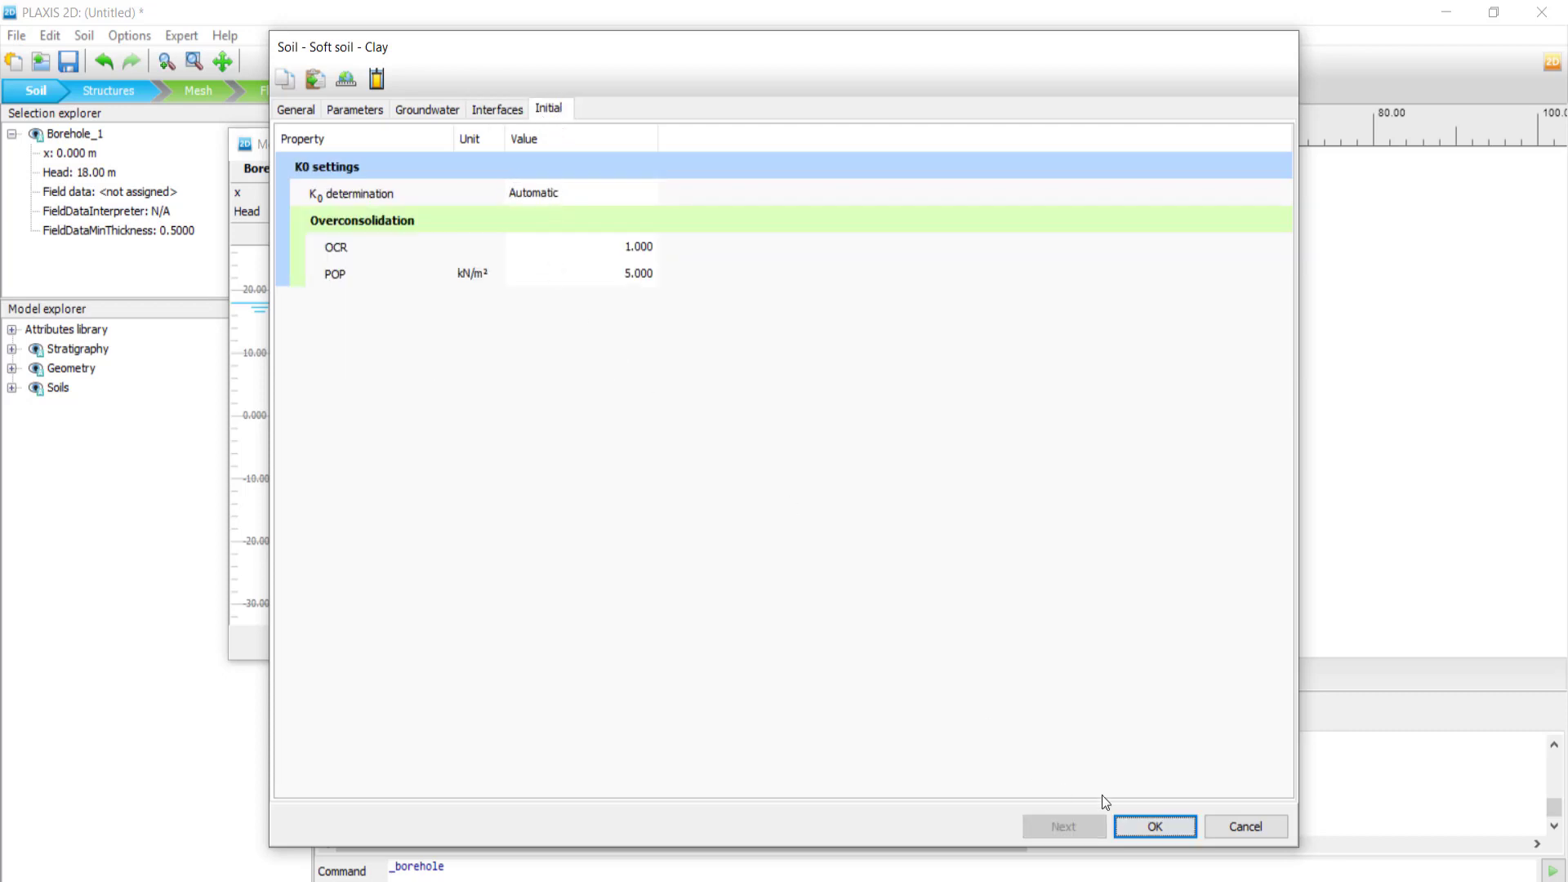
click(1151, 826)
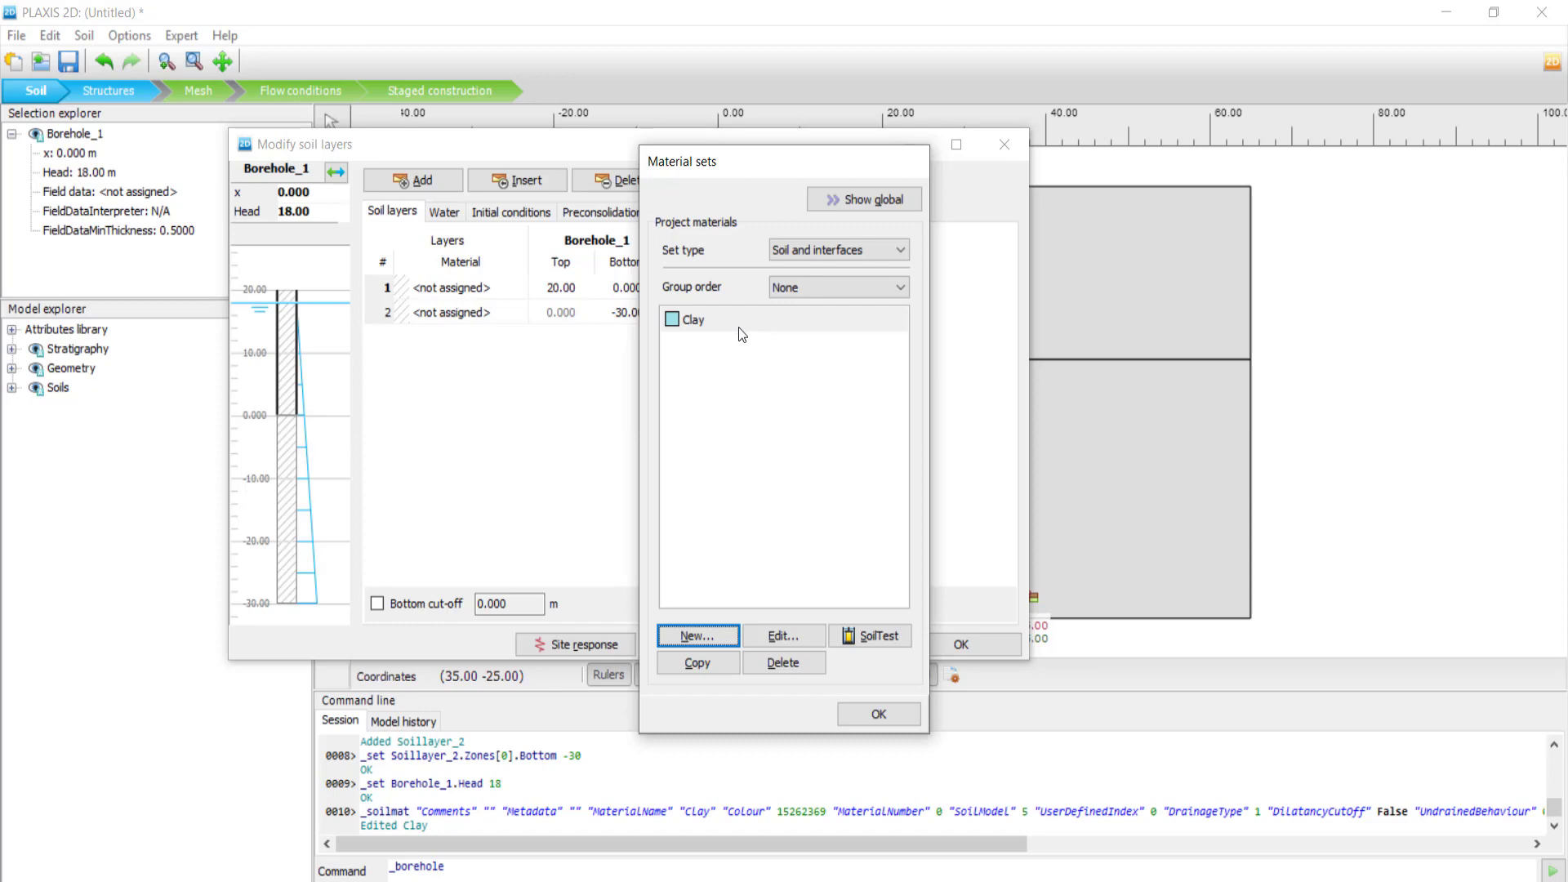
Step: Create a new soil material named Sand with the Hardening soil model
click(715, 637)
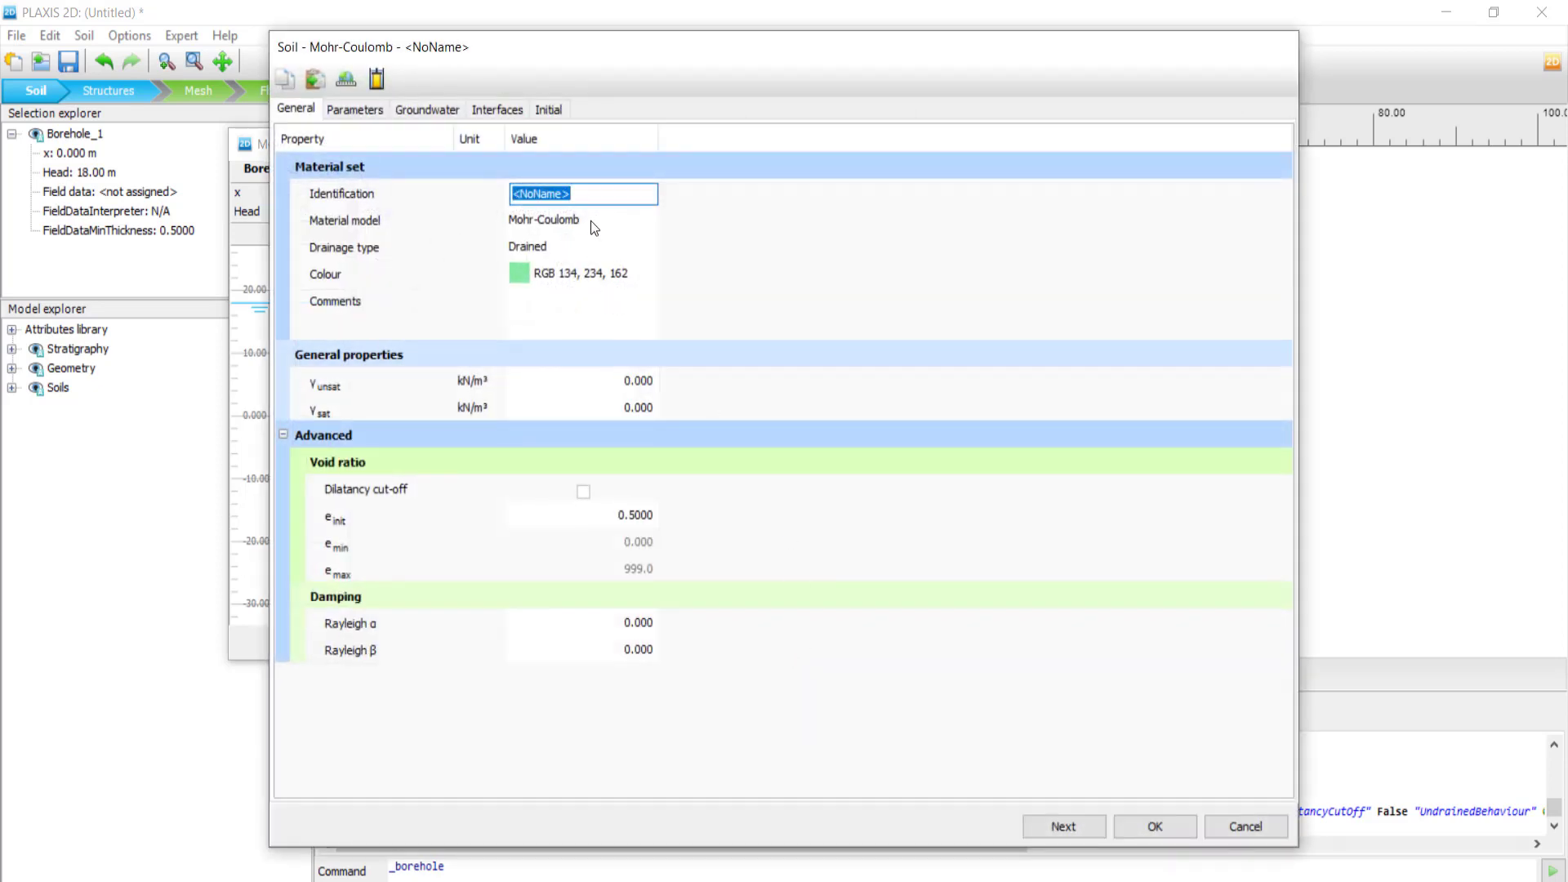
text(Sand)
click(613, 221)
click(611, 222)
click(602, 272)
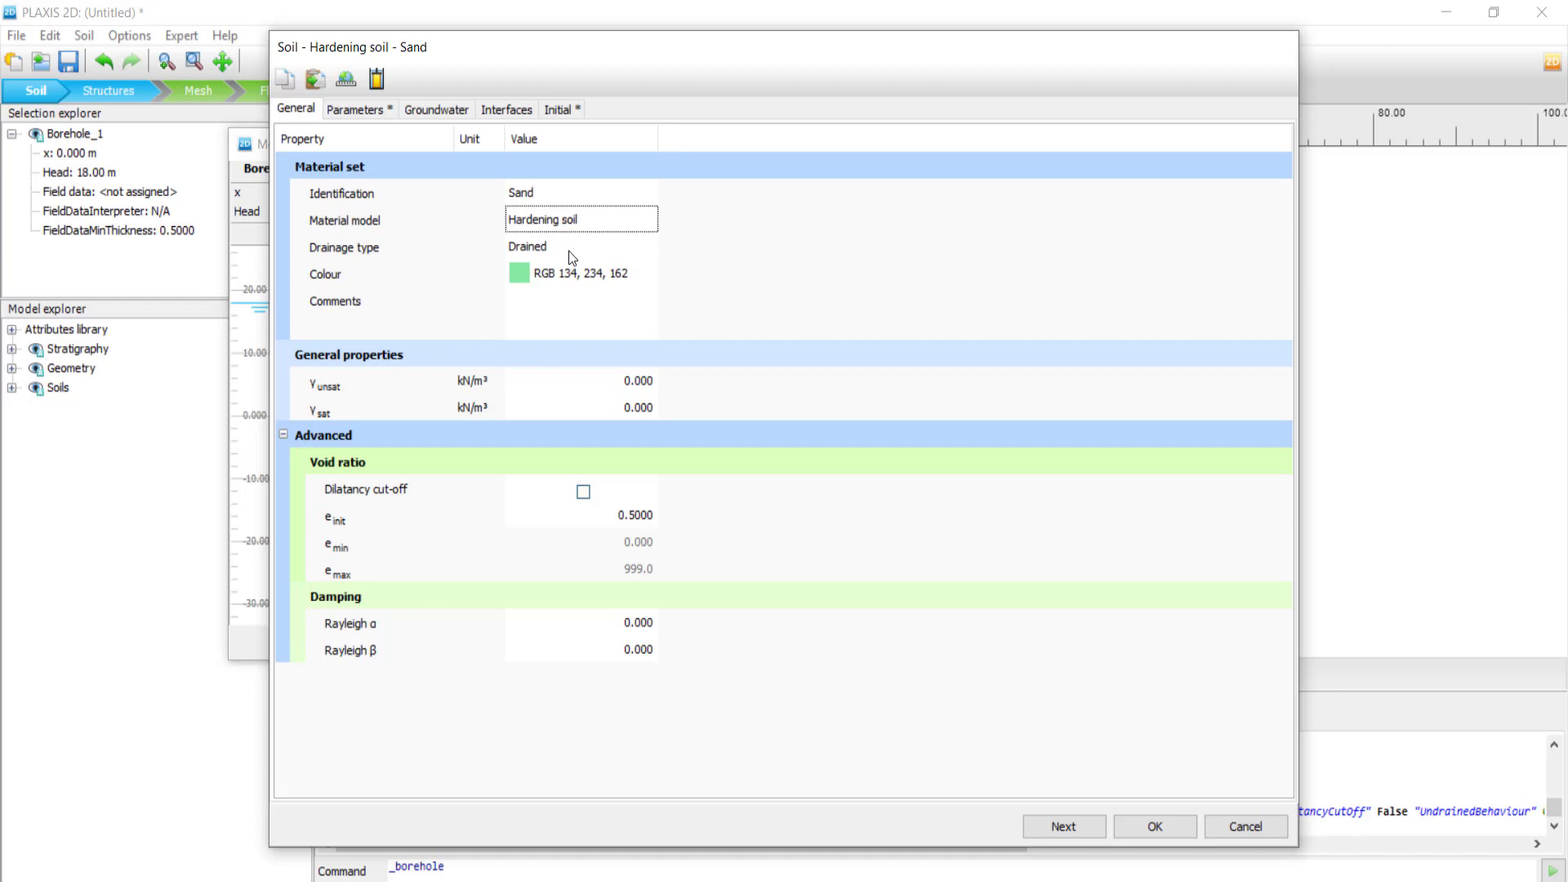
Step: Set the sand's unit weights to 17 kN/m³ unsaturated and 20 kN/m³ saturated
click(596, 384)
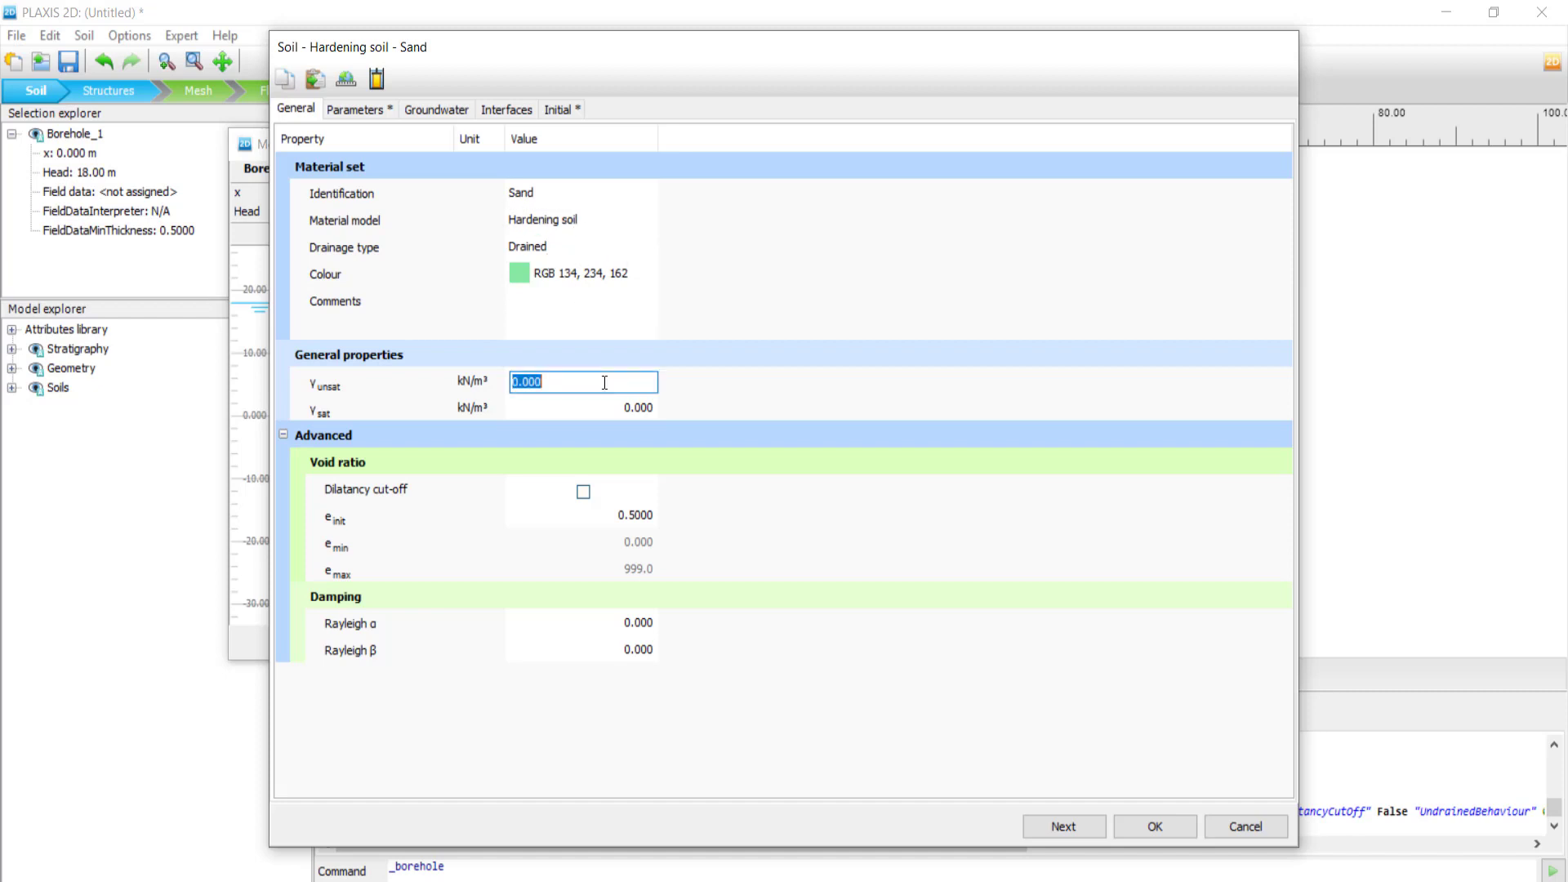
text(17)
key(Tab)
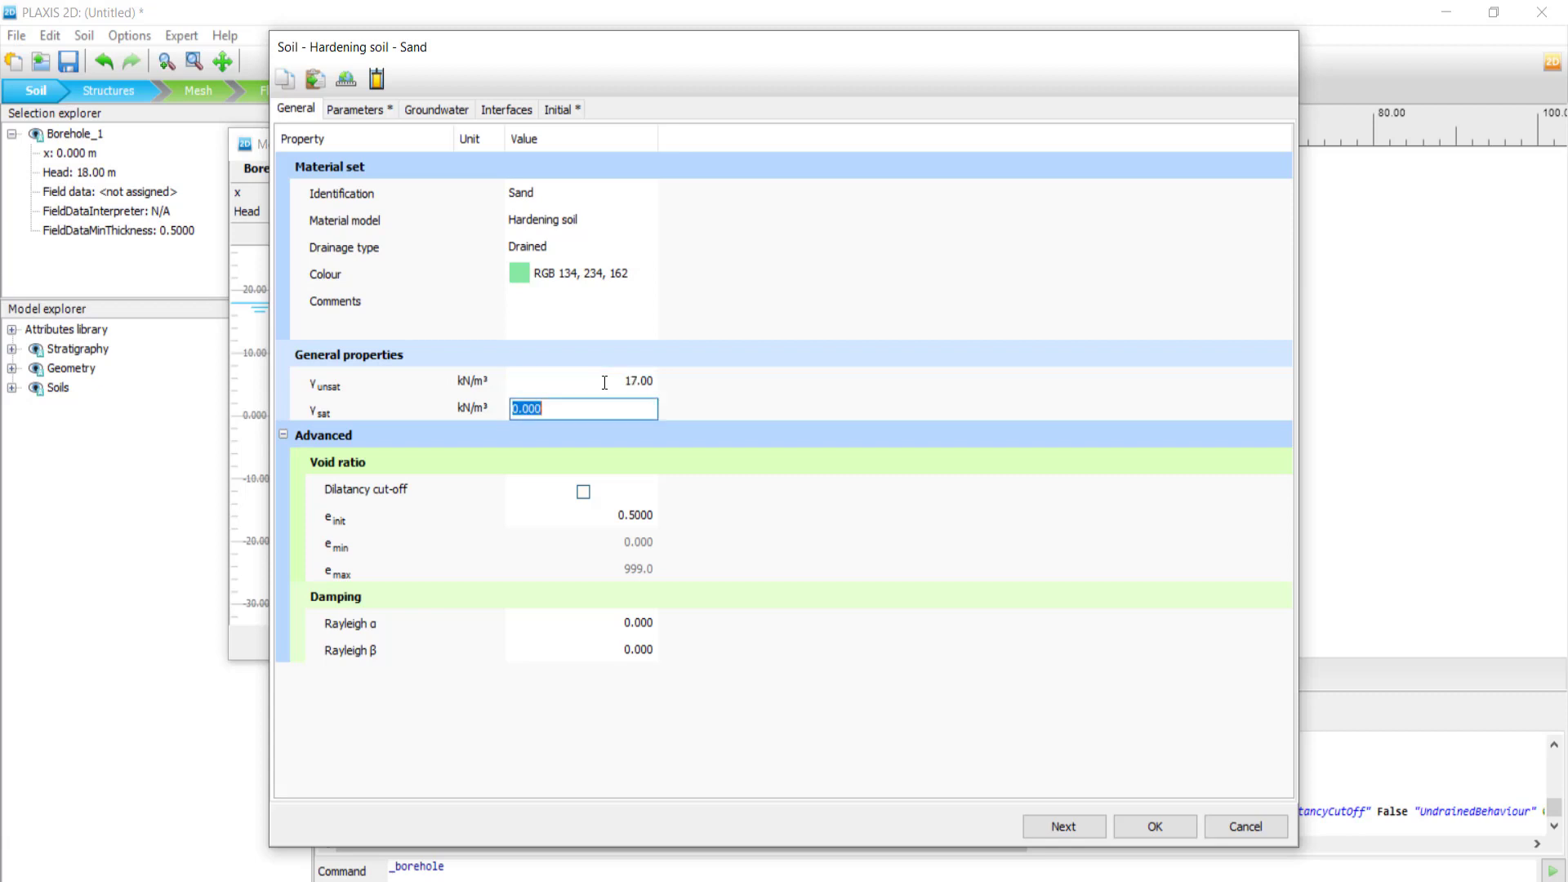
text(20)
Step: Set the sand's reference stiffnesses to E50 40E3, Eoed 40E3 and Eur 120E3 kN/m²
click(374, 111)
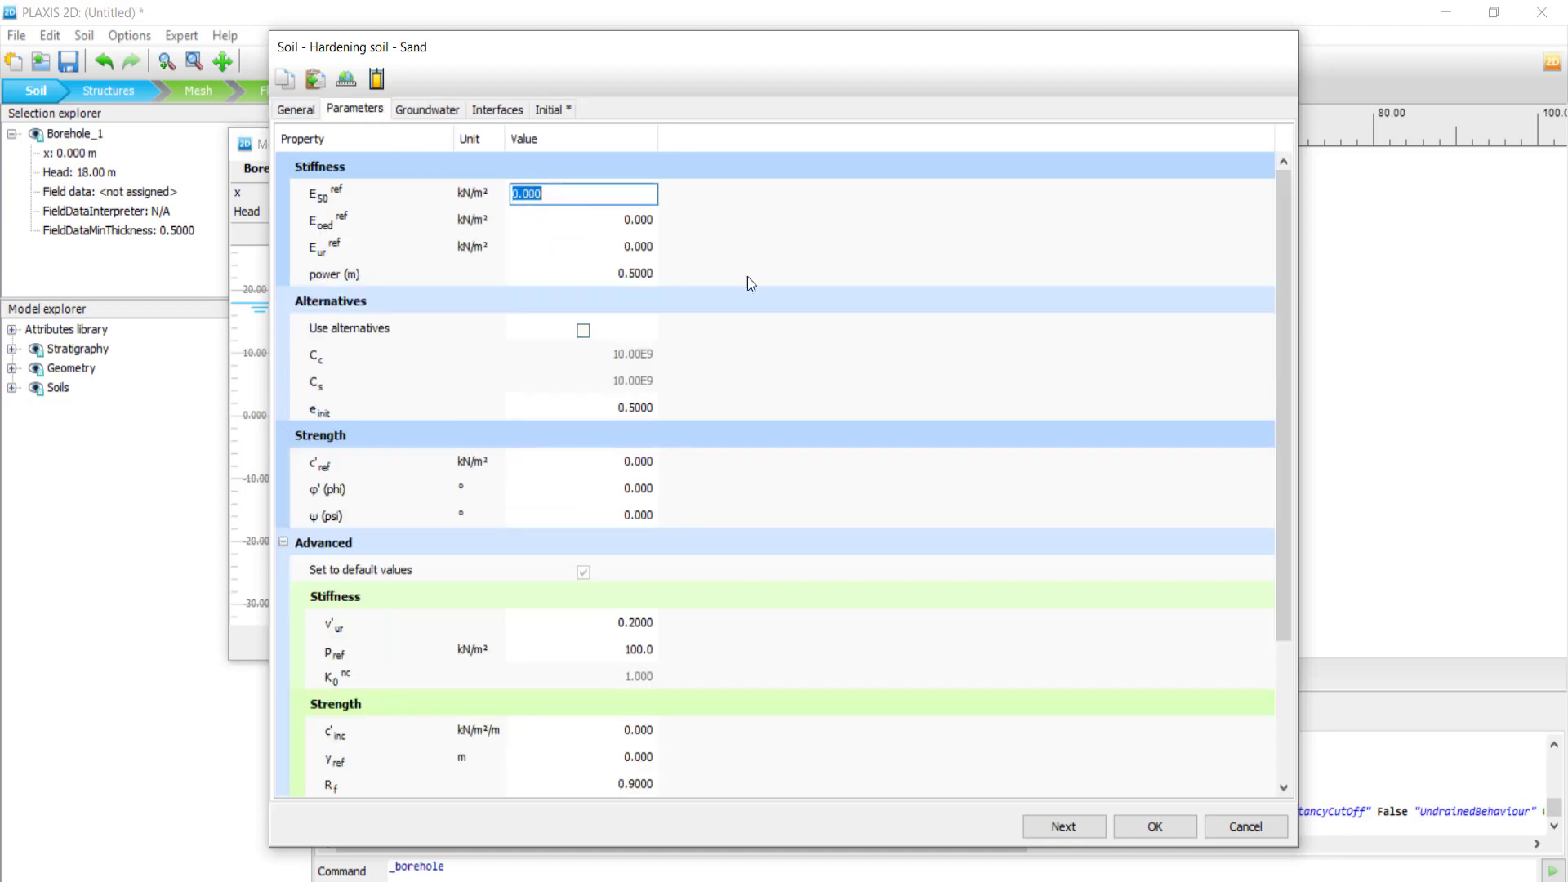
text(4e4)
key(Tab)
text(4e4)
key(Tab)
text(1.2e5)
key(Tab)
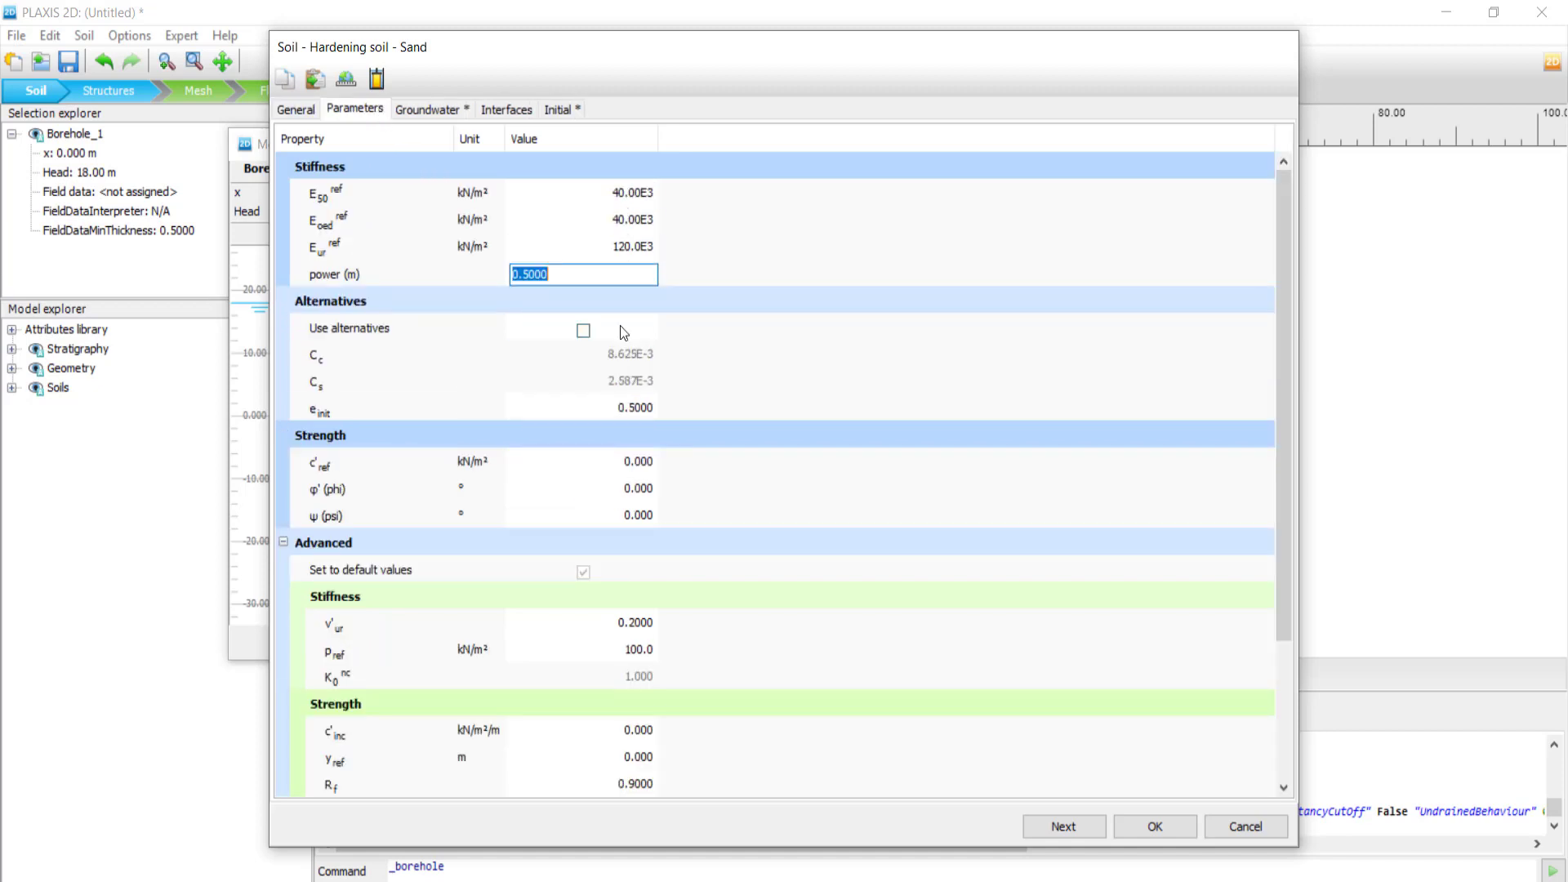
Step: Set the sand's strength parameters to a friction angle of 32° and a dilatancy angle of 2°
click(610, 490)
text(32)
click(609, 516)
text(2)
click(609, 628)
Step: Set the sand's horizontal permeability kx to 1 m/day
click(432, 109)
click(551, 194)
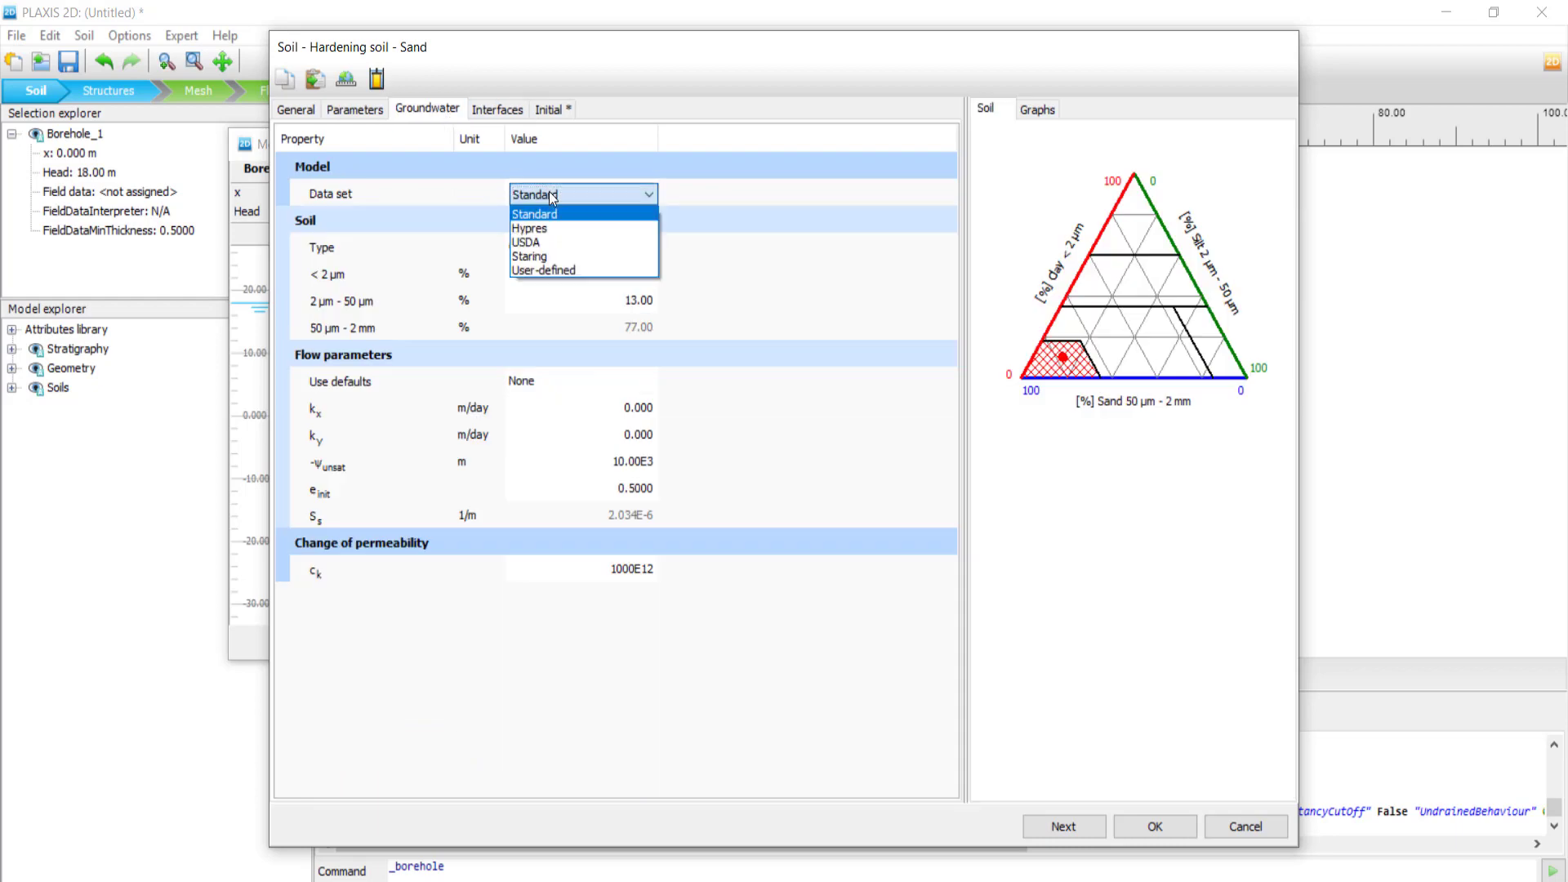
click(619, 408)
text(1)
key(Tab)
Step: Switch the sand's interface strength to Manual, enter its R inter value and accept the material
click(497, 109)
click(585, 198)
click(589, 248)
click(589, 282)
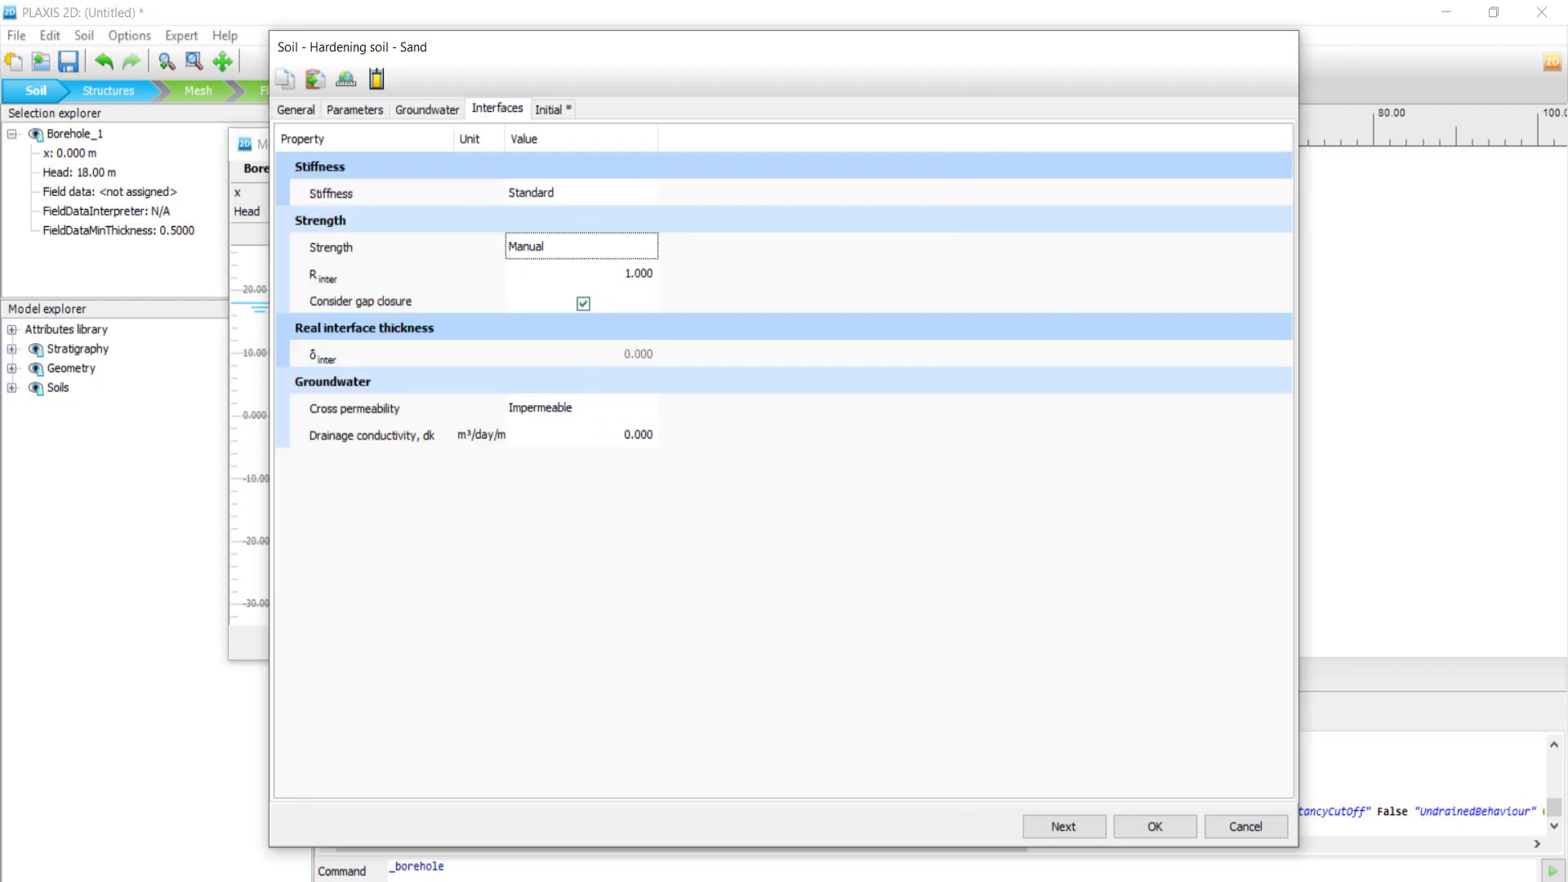
click(619, 277)
text(0)
click(551, 108)
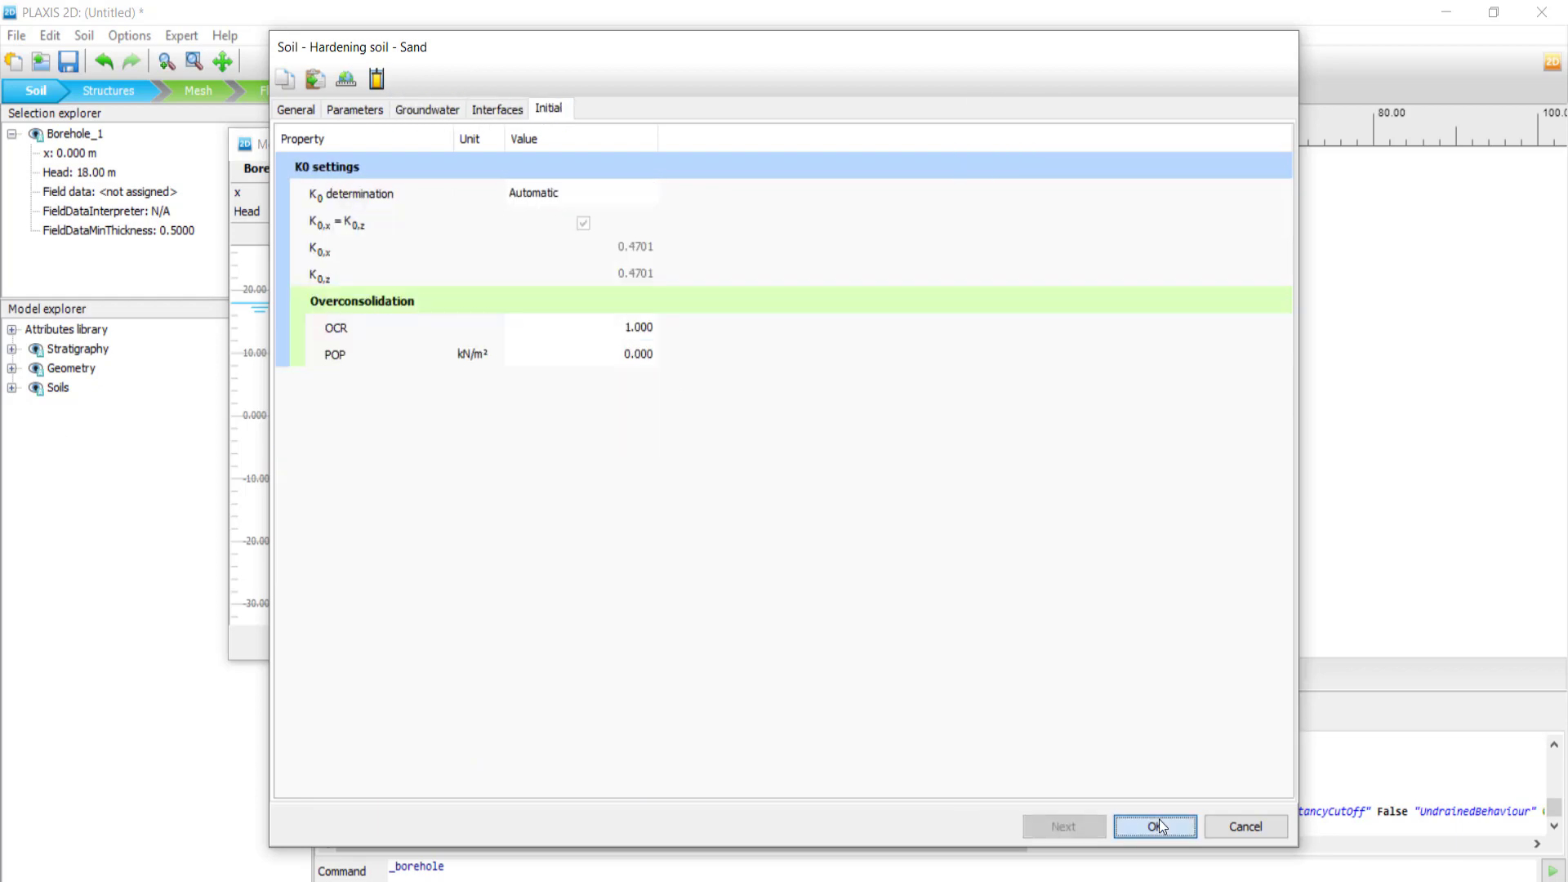
click(1155, 826)
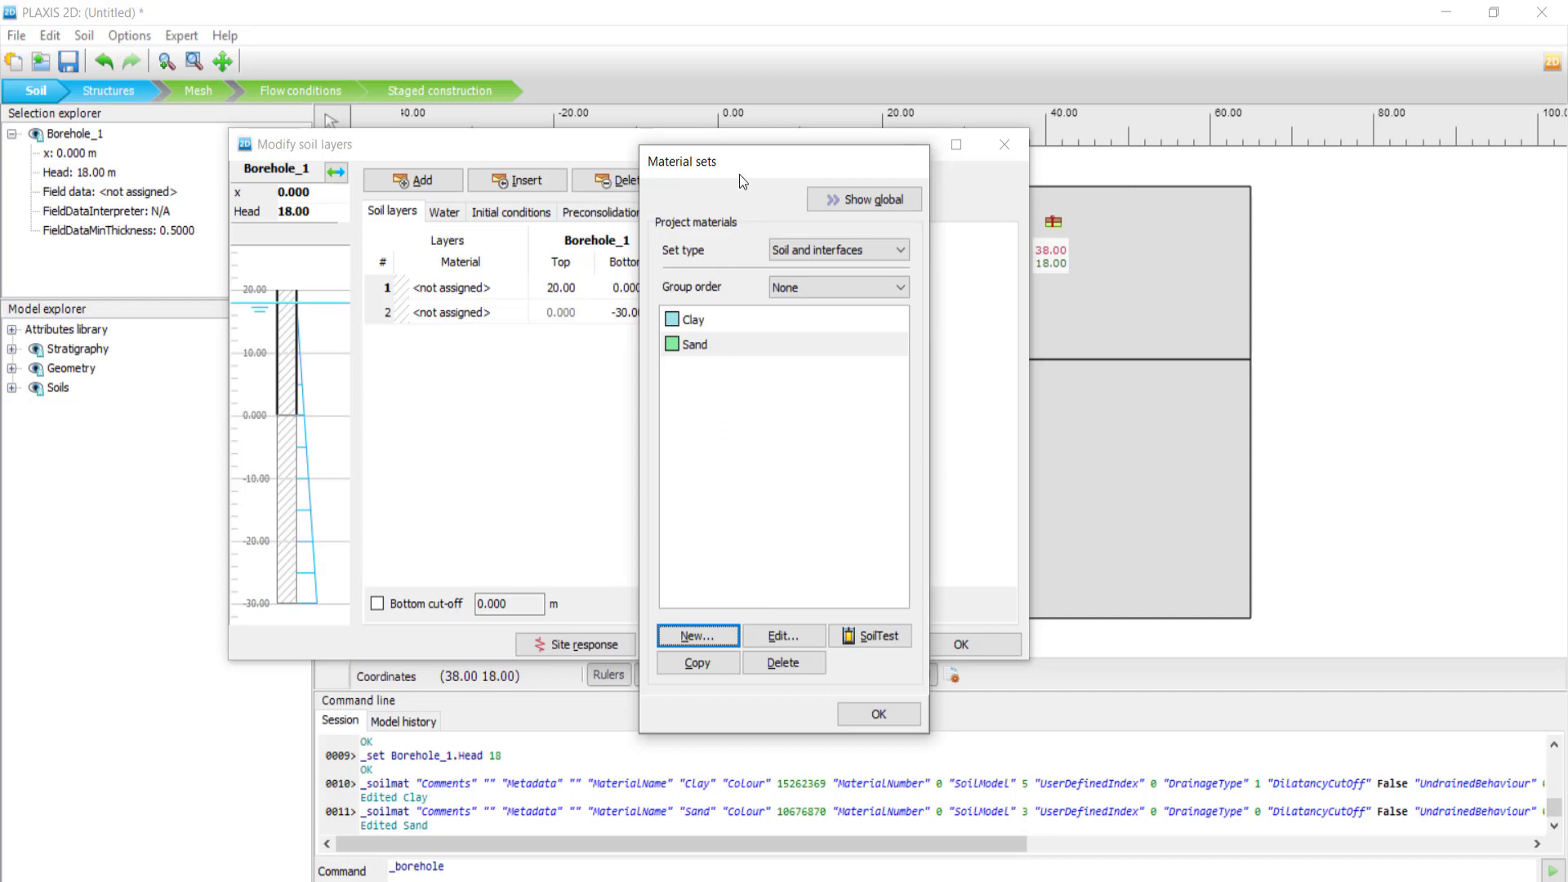
Step: Assign Clay to the upper borehole layer and Sand to the lower one, and confirm the soil layers
drag(742, 171, 1065, 153)
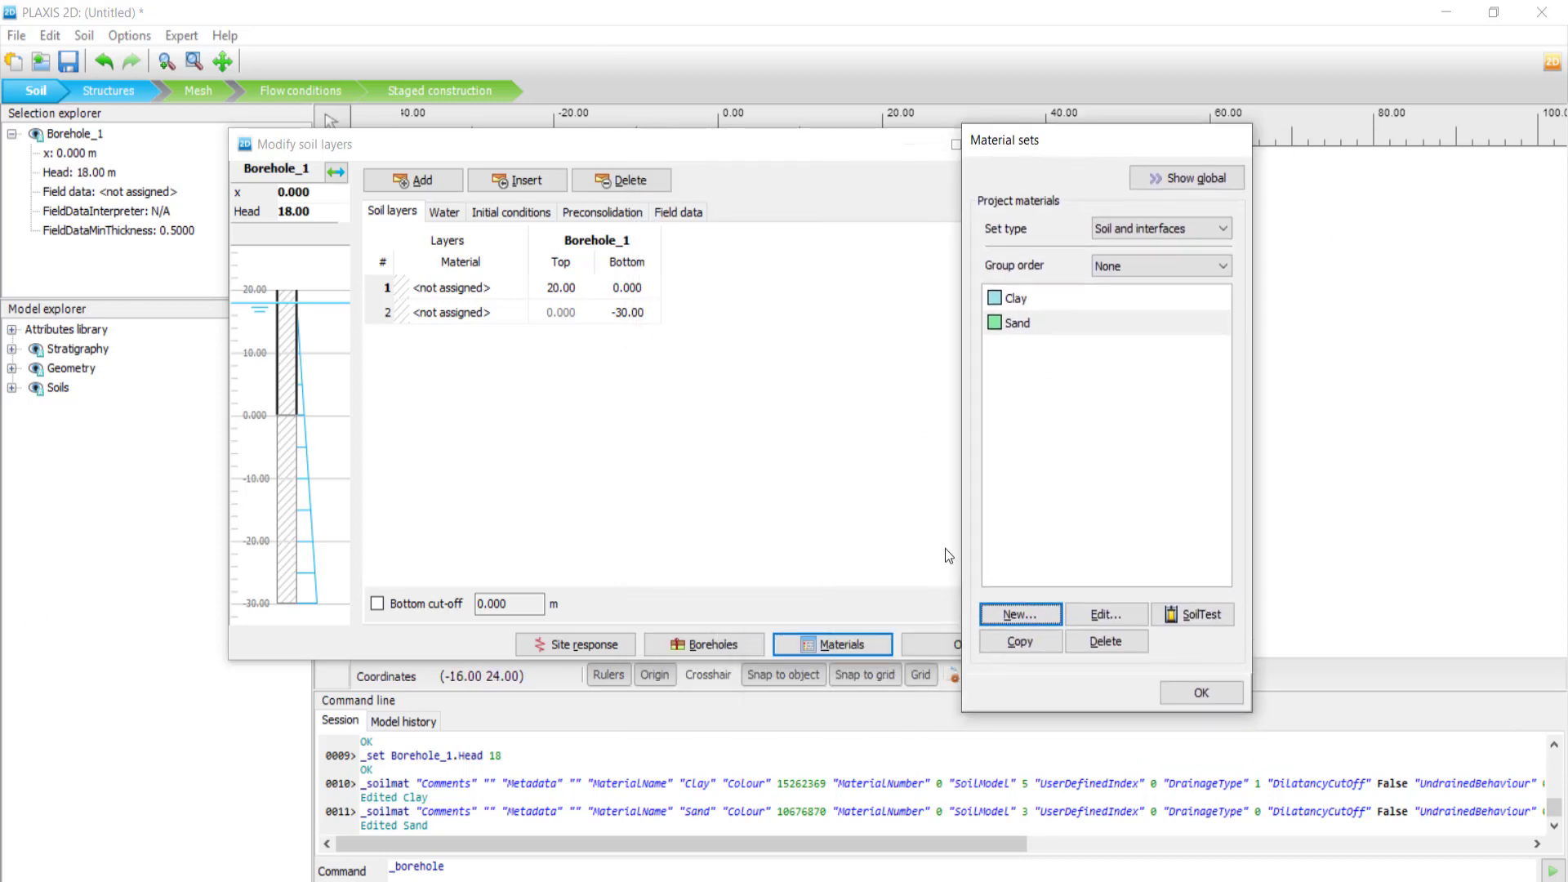
click(1198, 693)
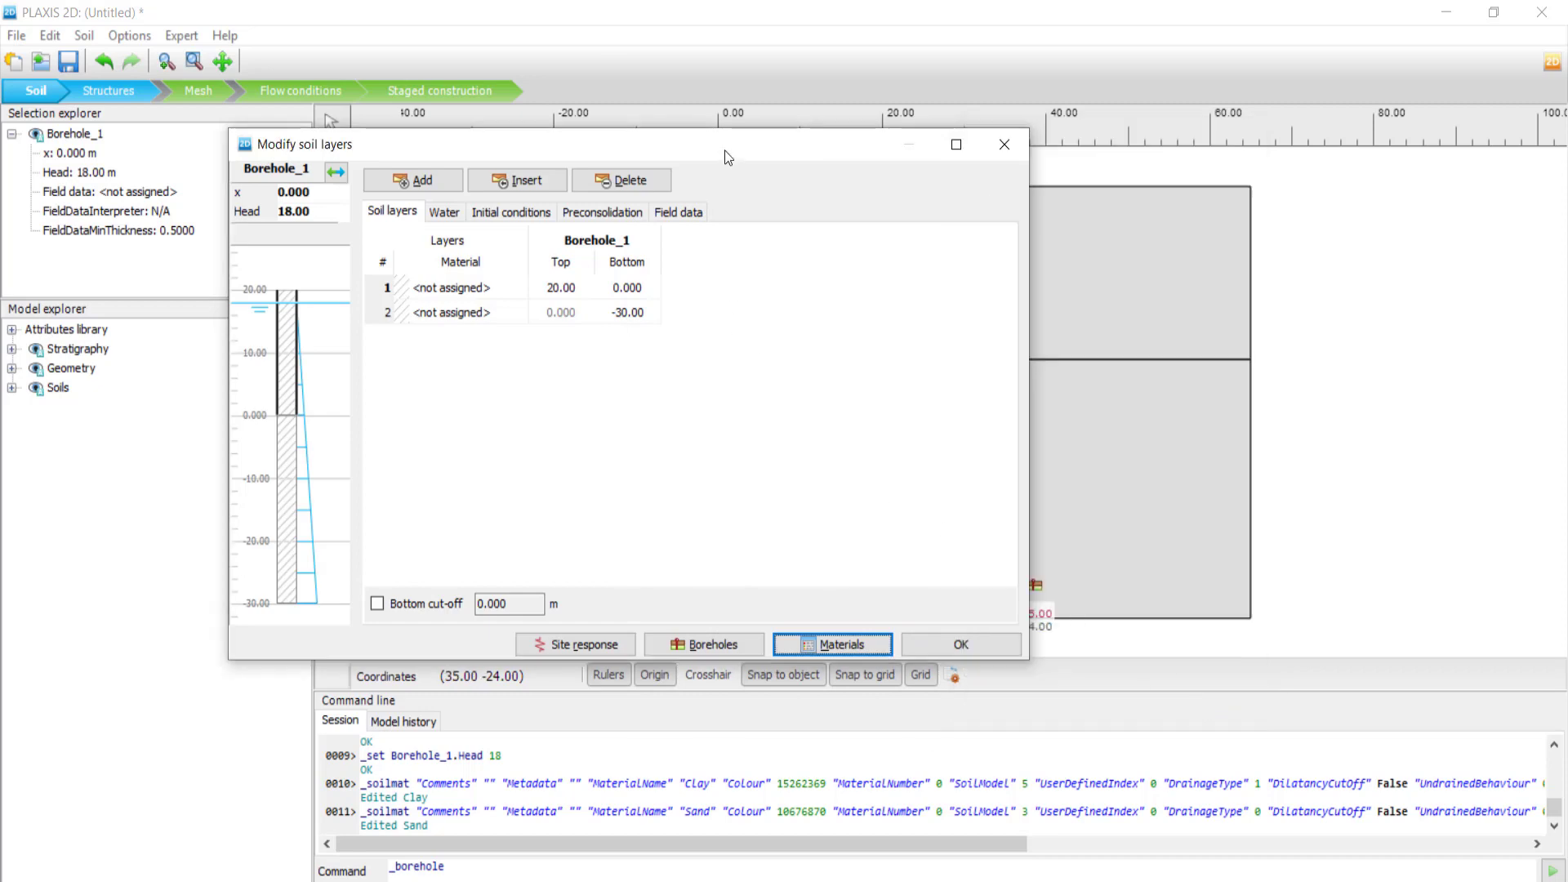
drag(855, 152, 1323, 157)
click(928, 297)
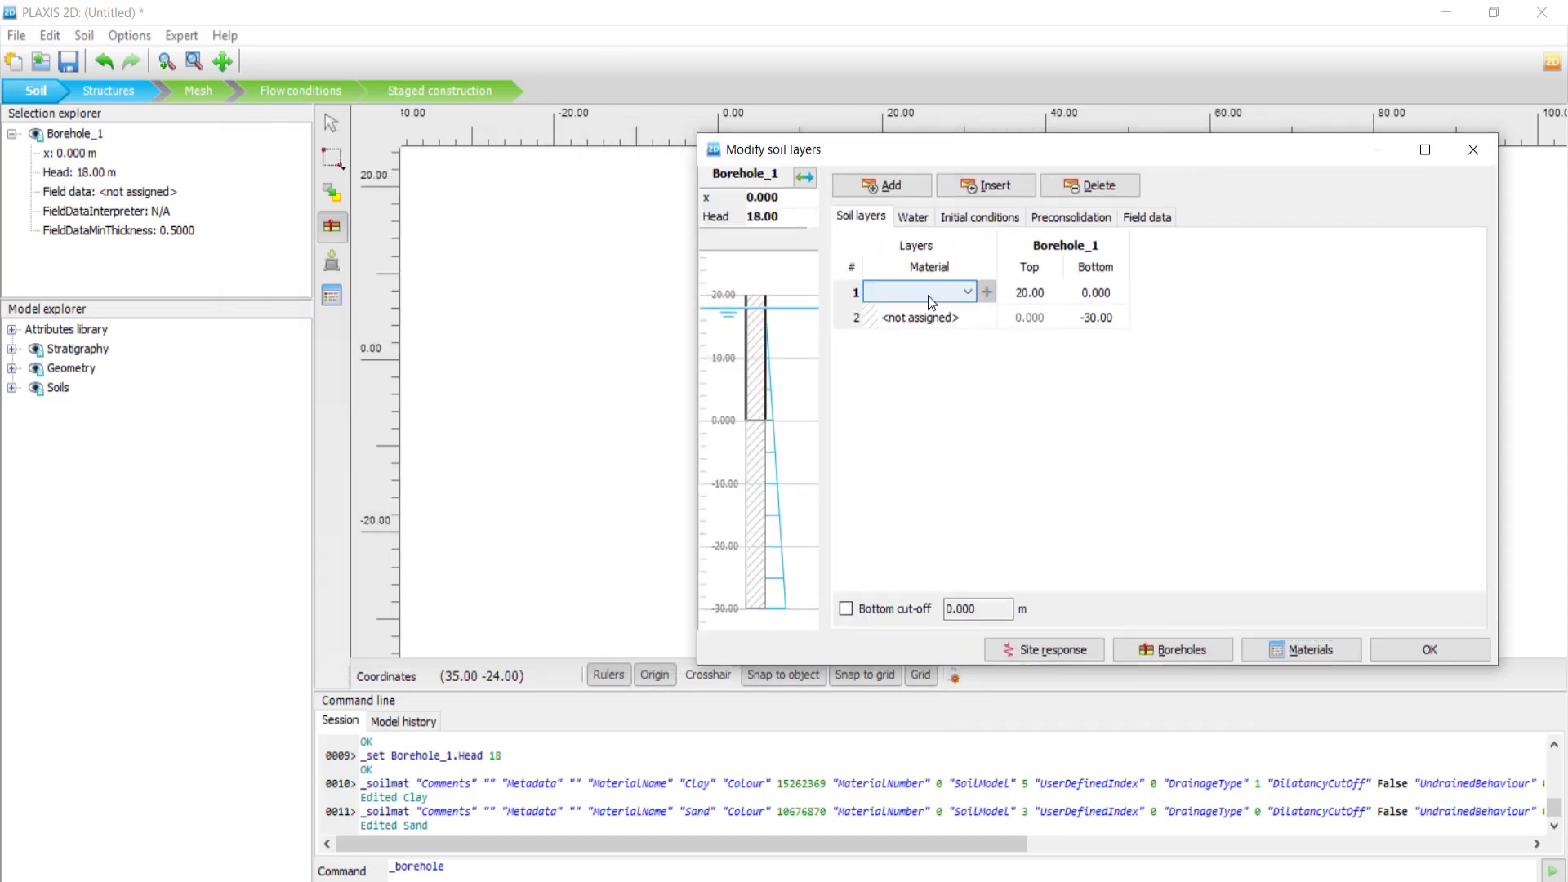
click(968, 292)
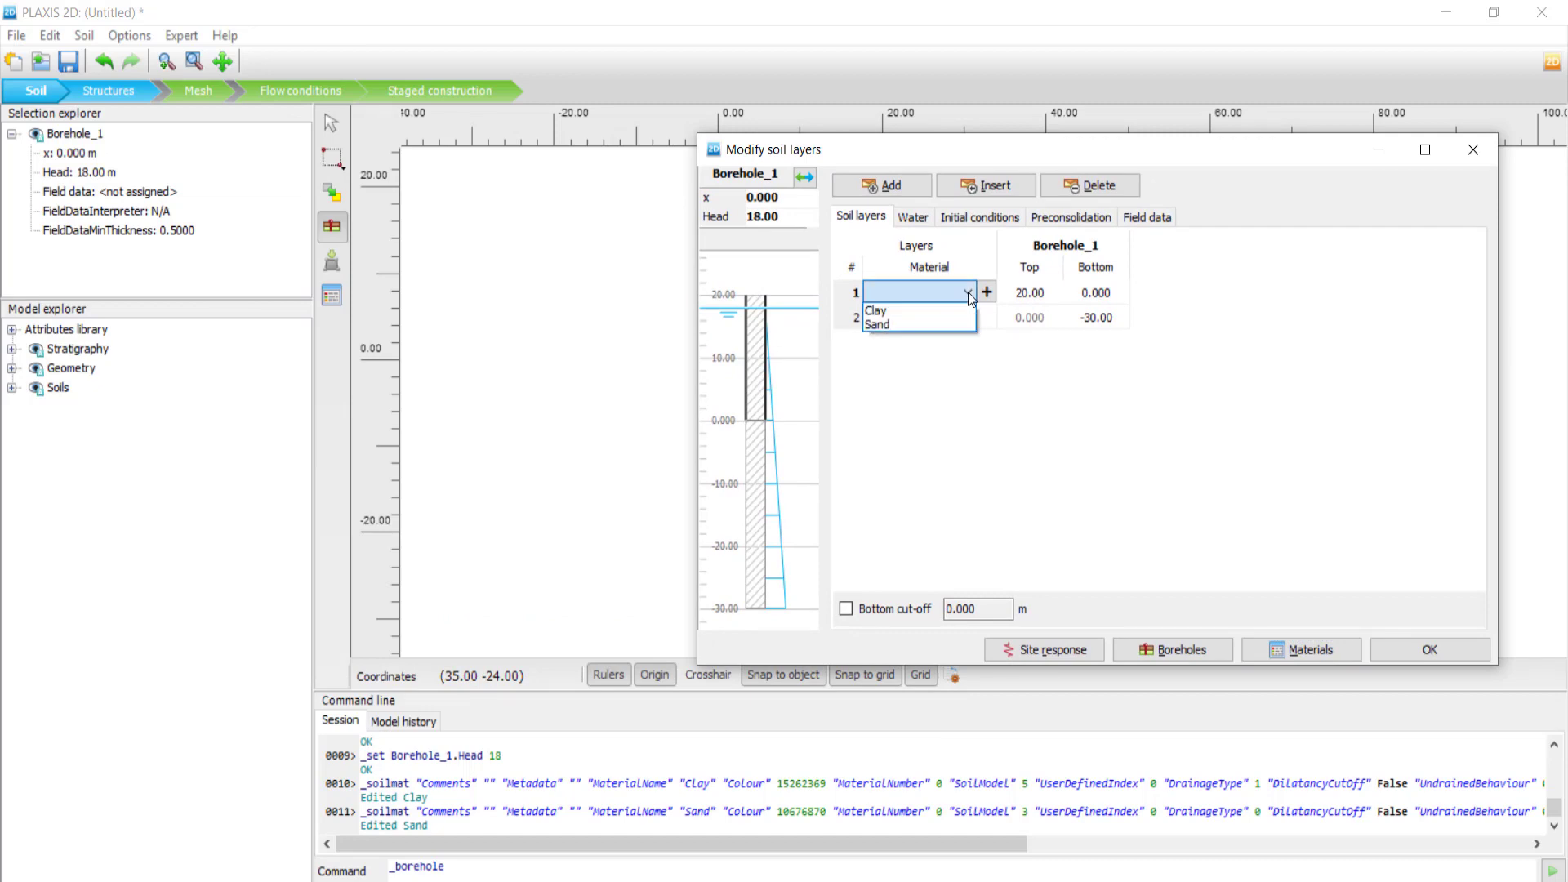
click(958, 311)
click(956, 319)
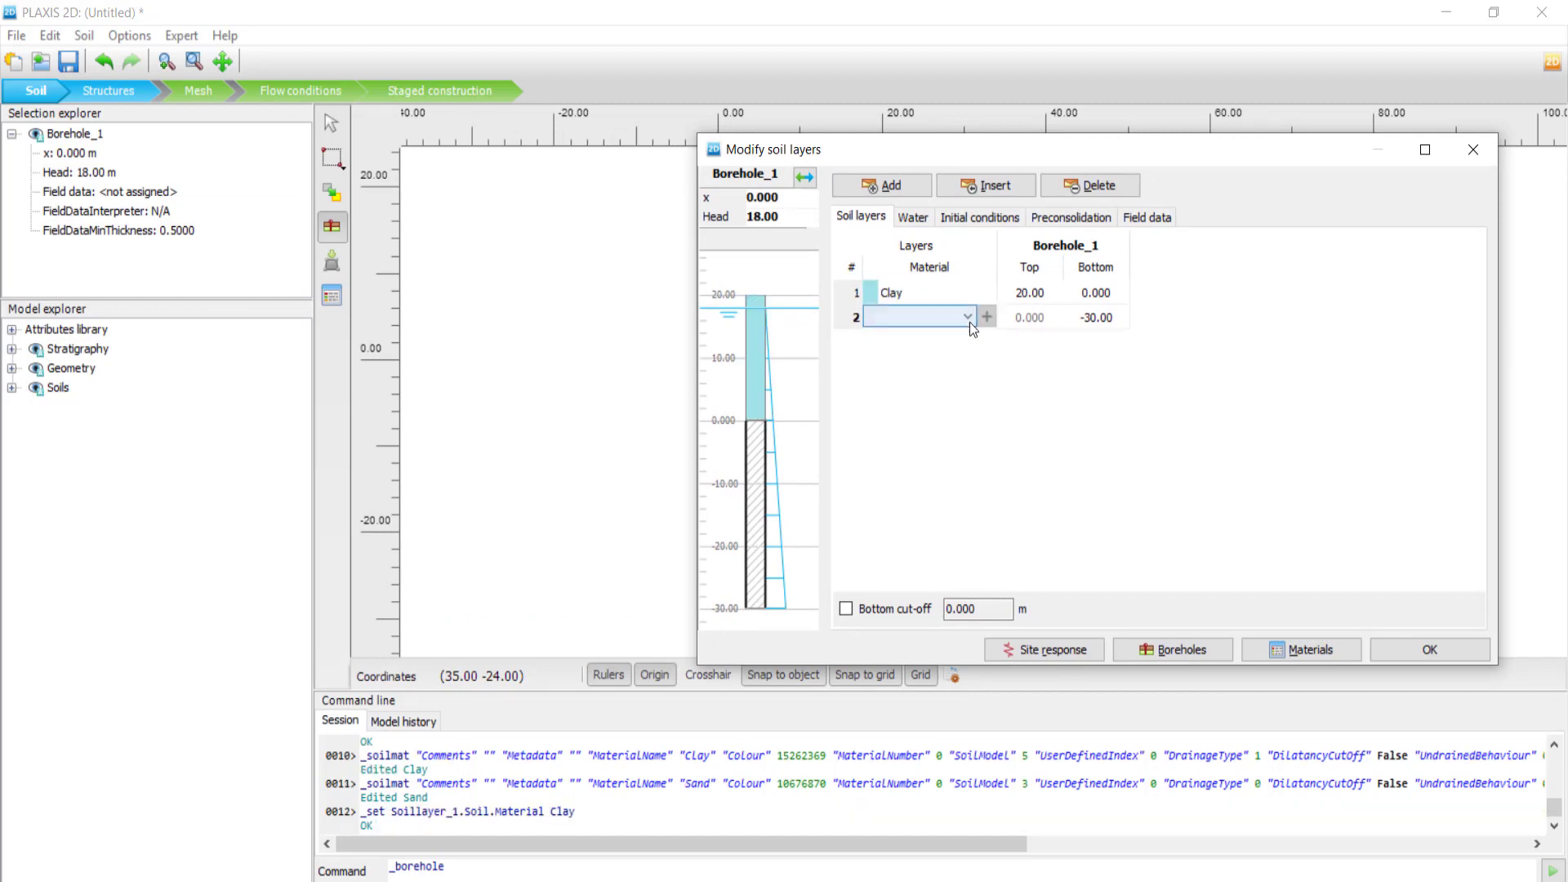
click(970, 317)
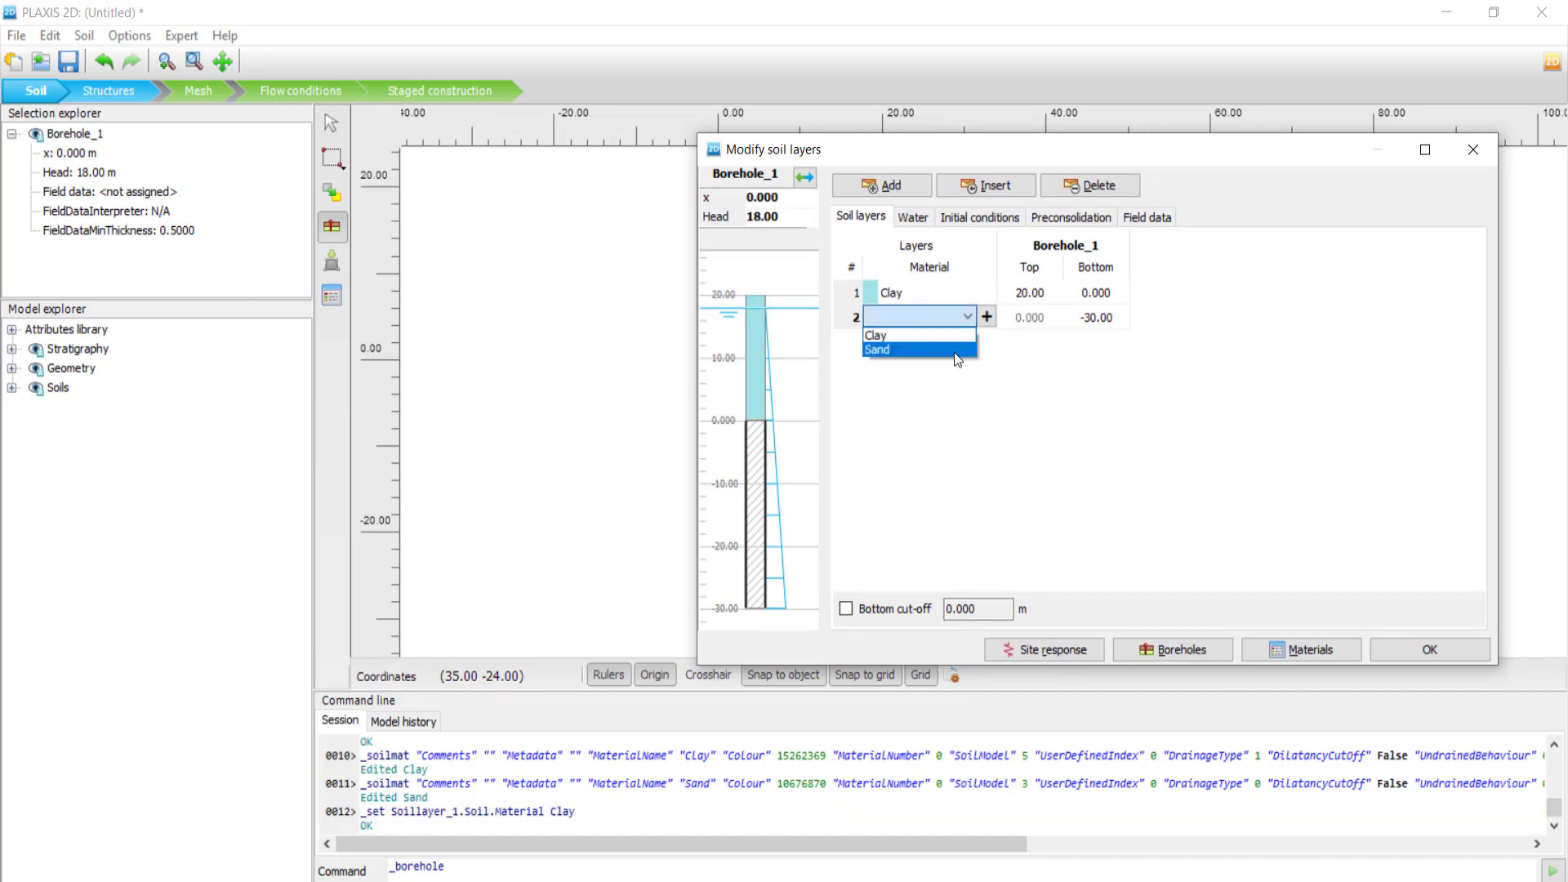
click(954, 351)
click(1406, 650)
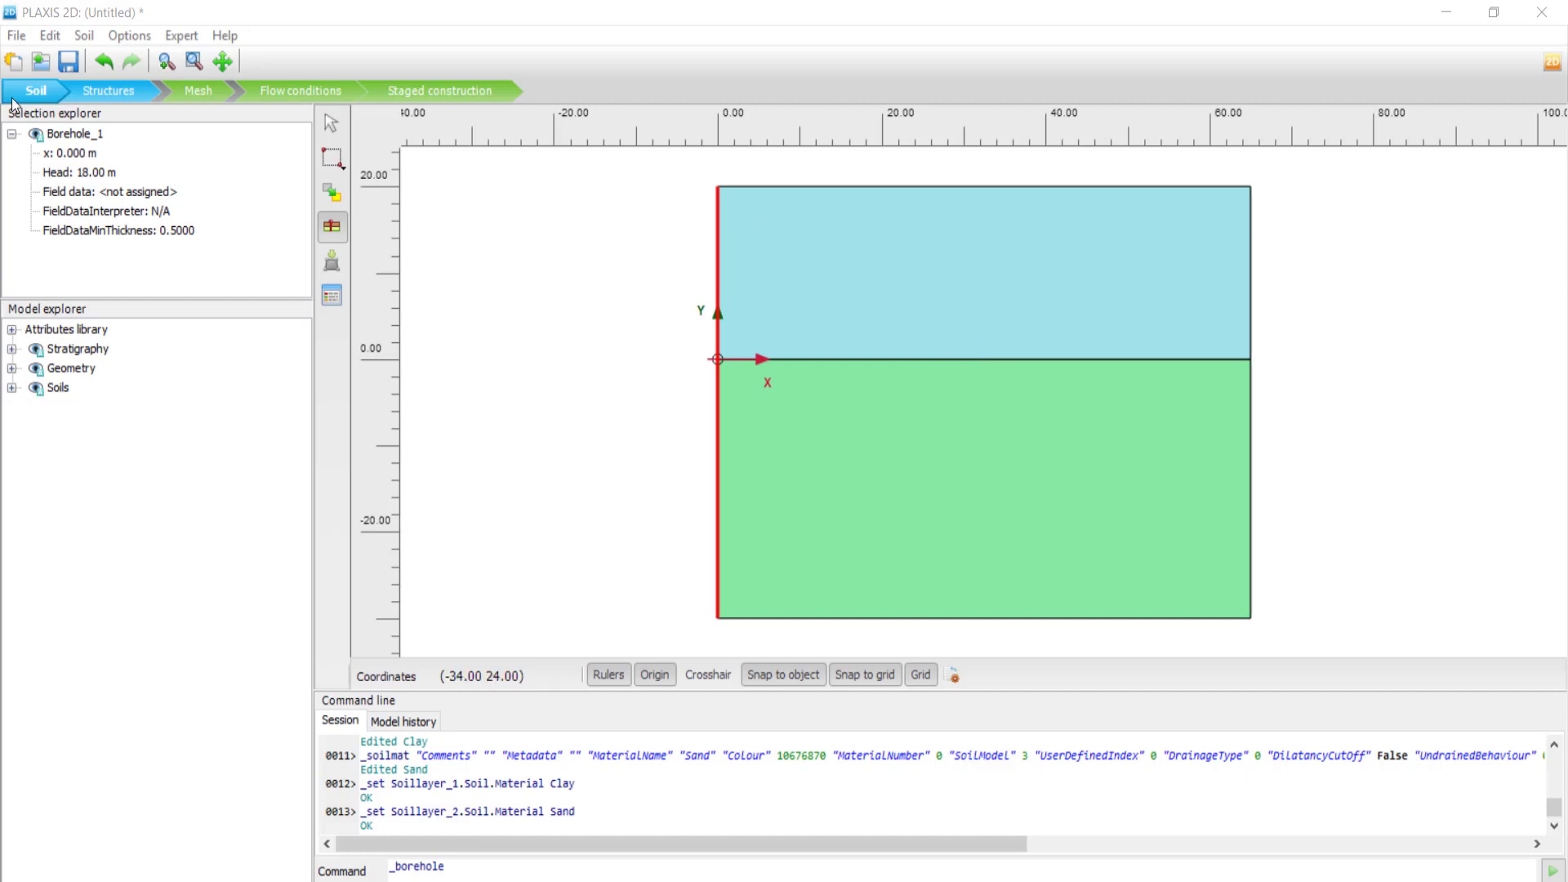
Step: In Structures mode, draw a vertical plate from (50, 20) to (50, -10)
click(94, 90)
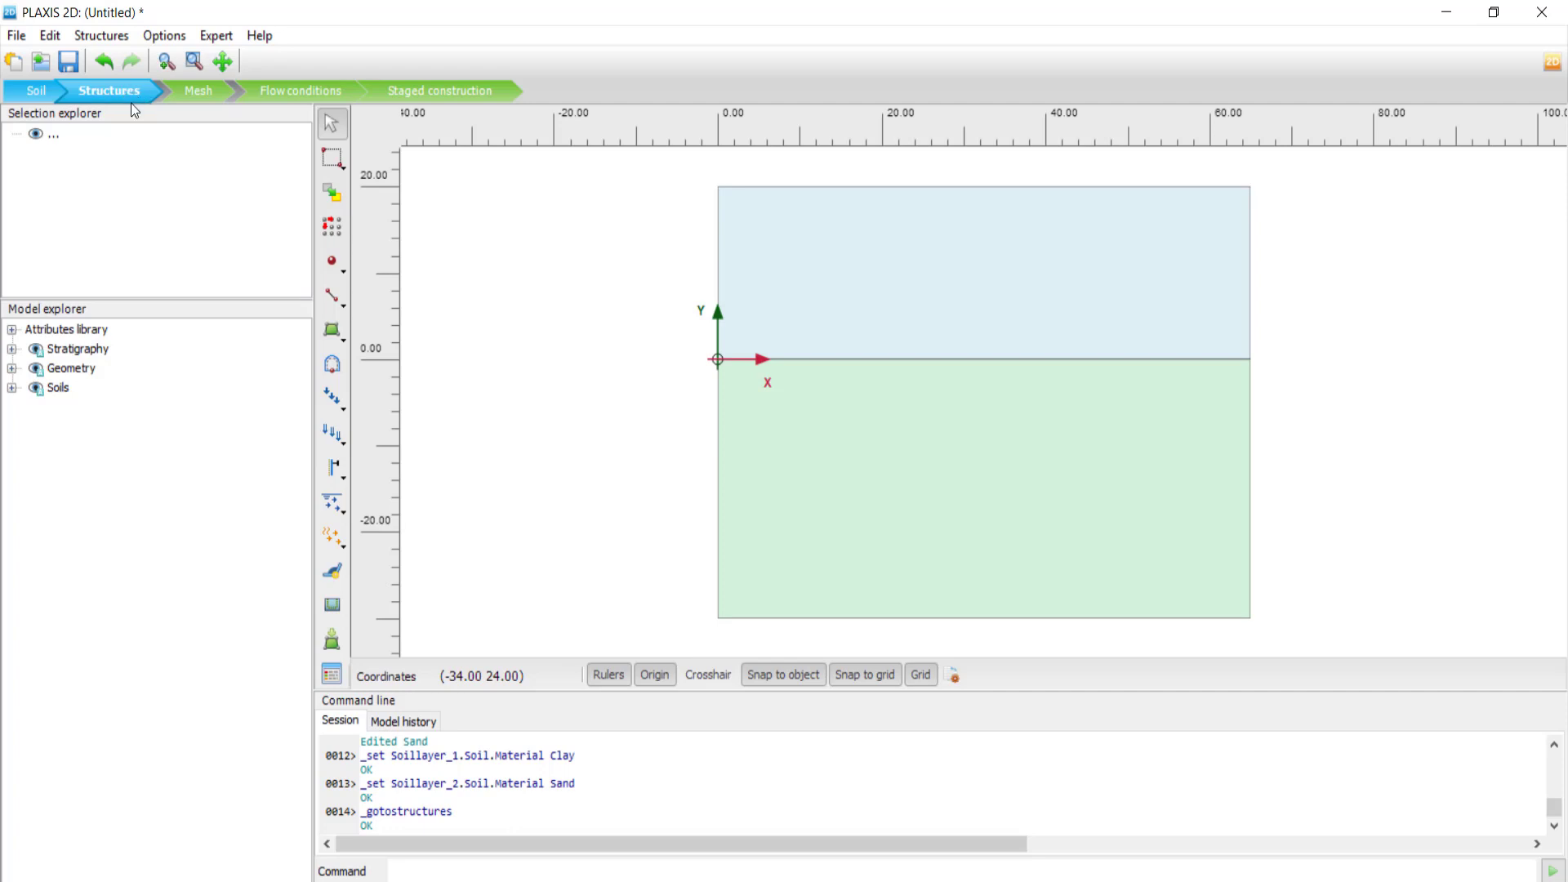
click(338, 478)
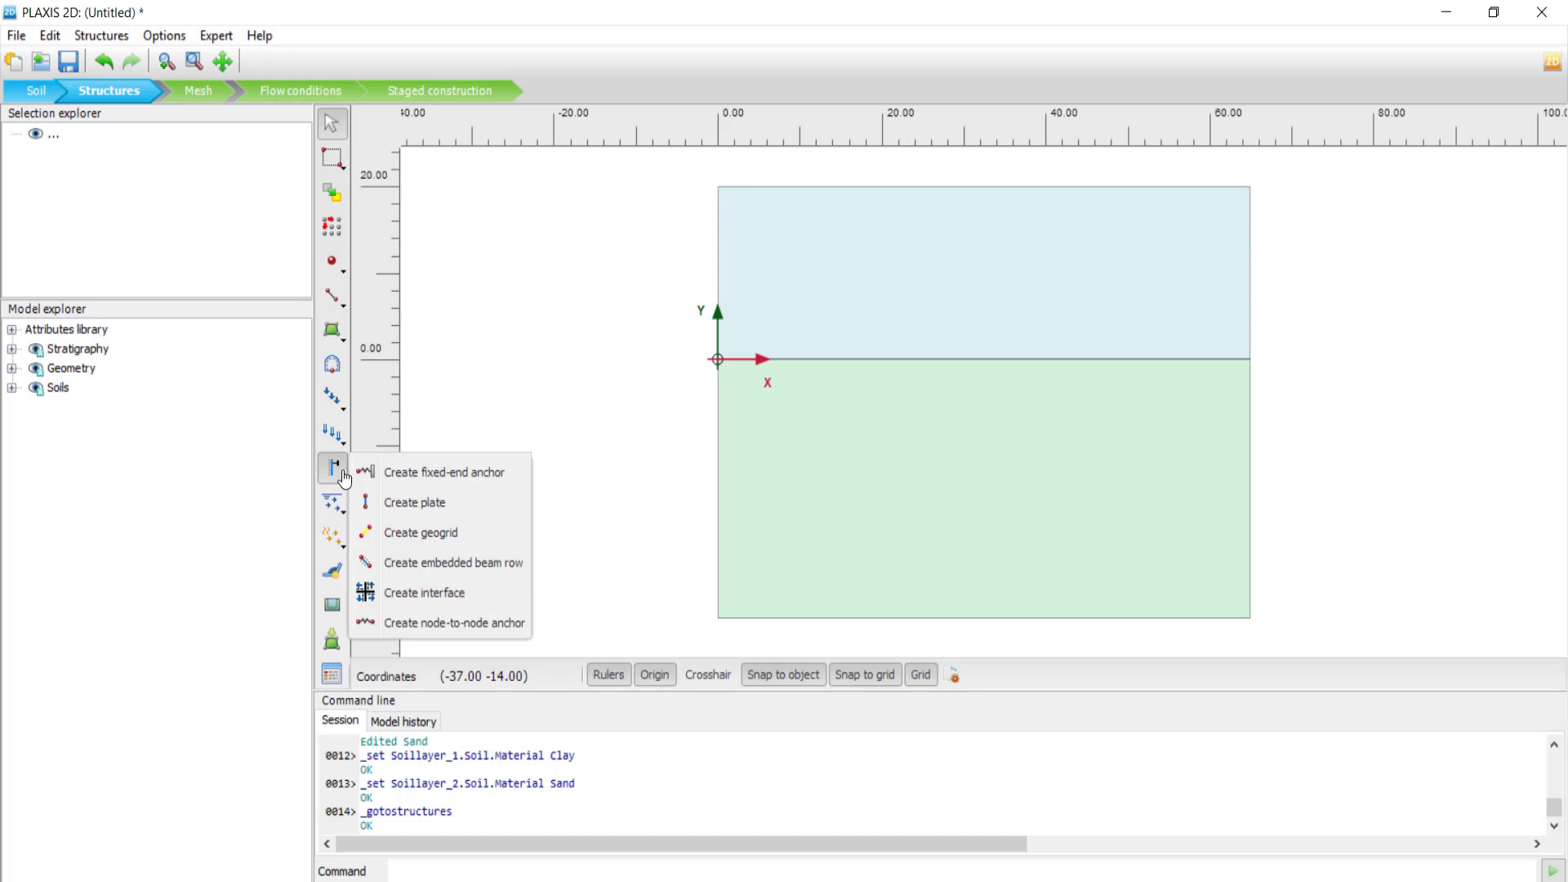
click(451, 511)
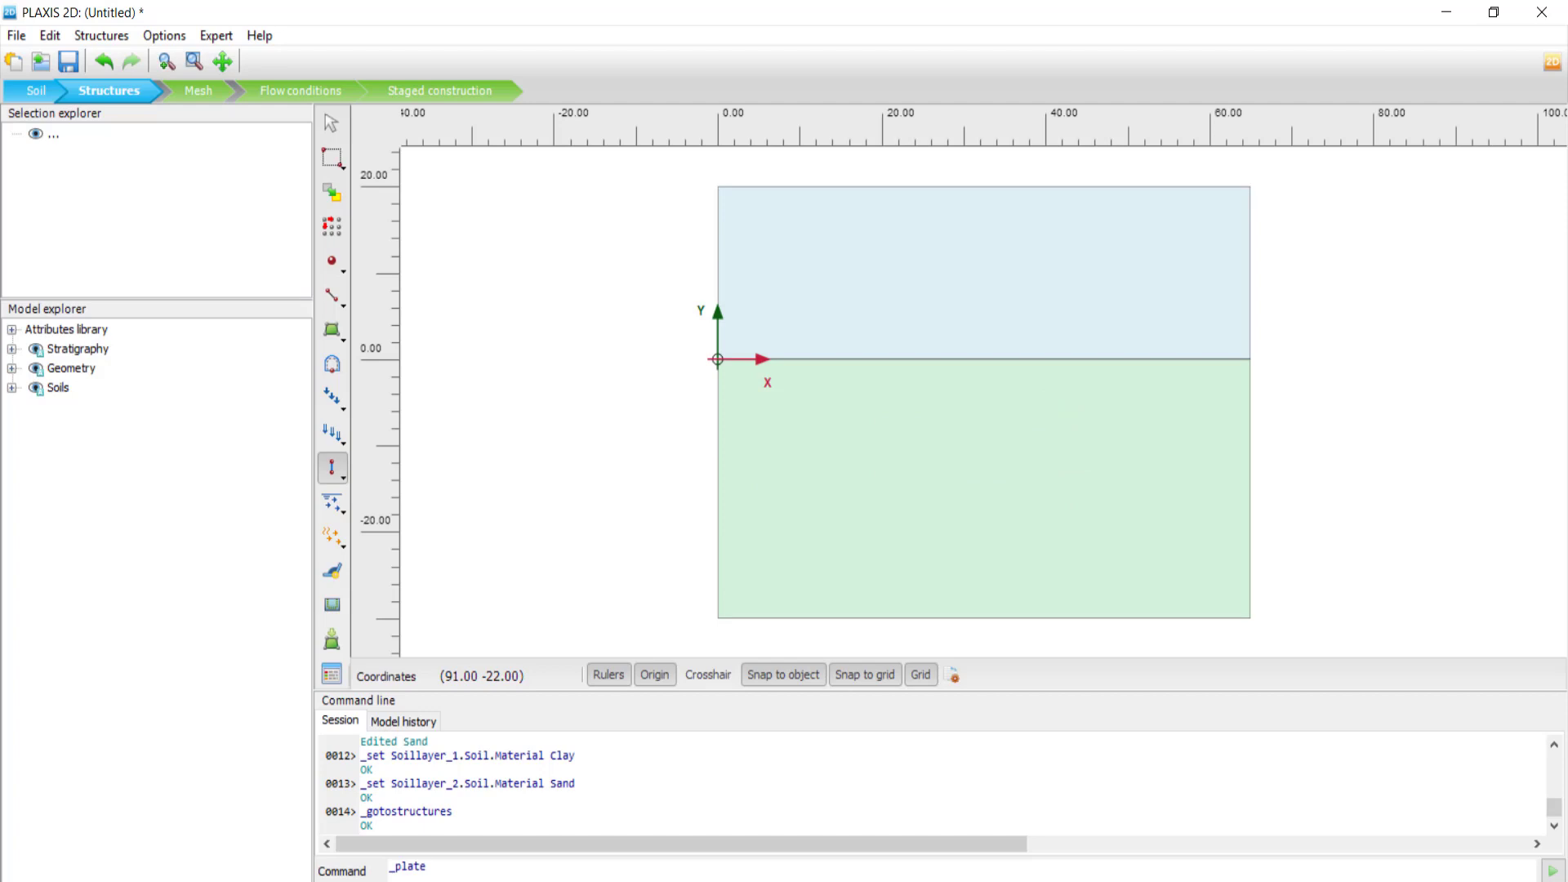
click(1129, 186)
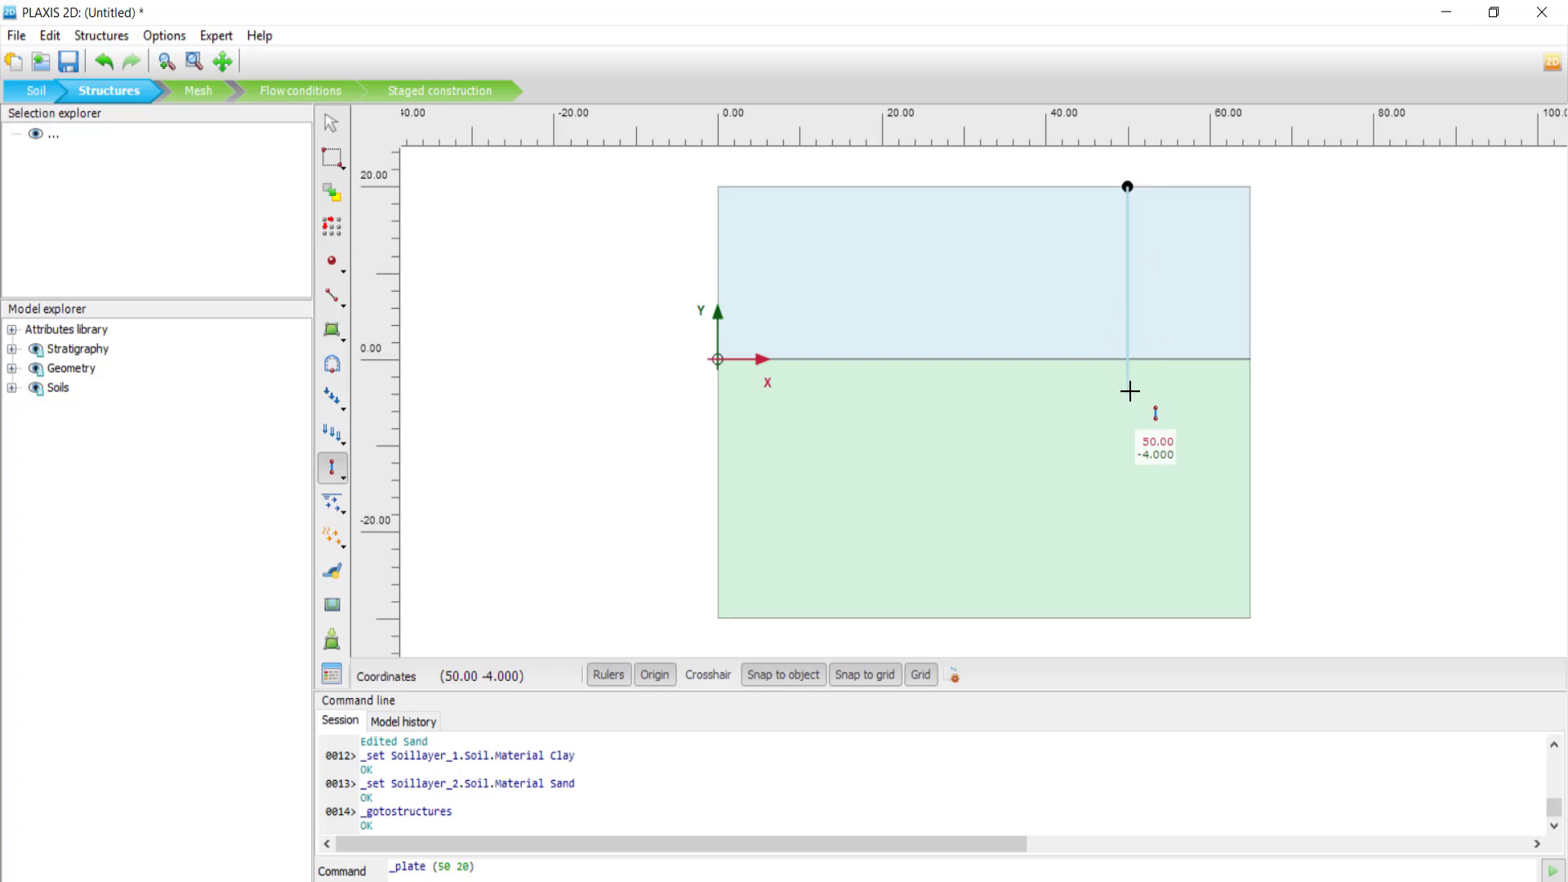
click(1127, 442)
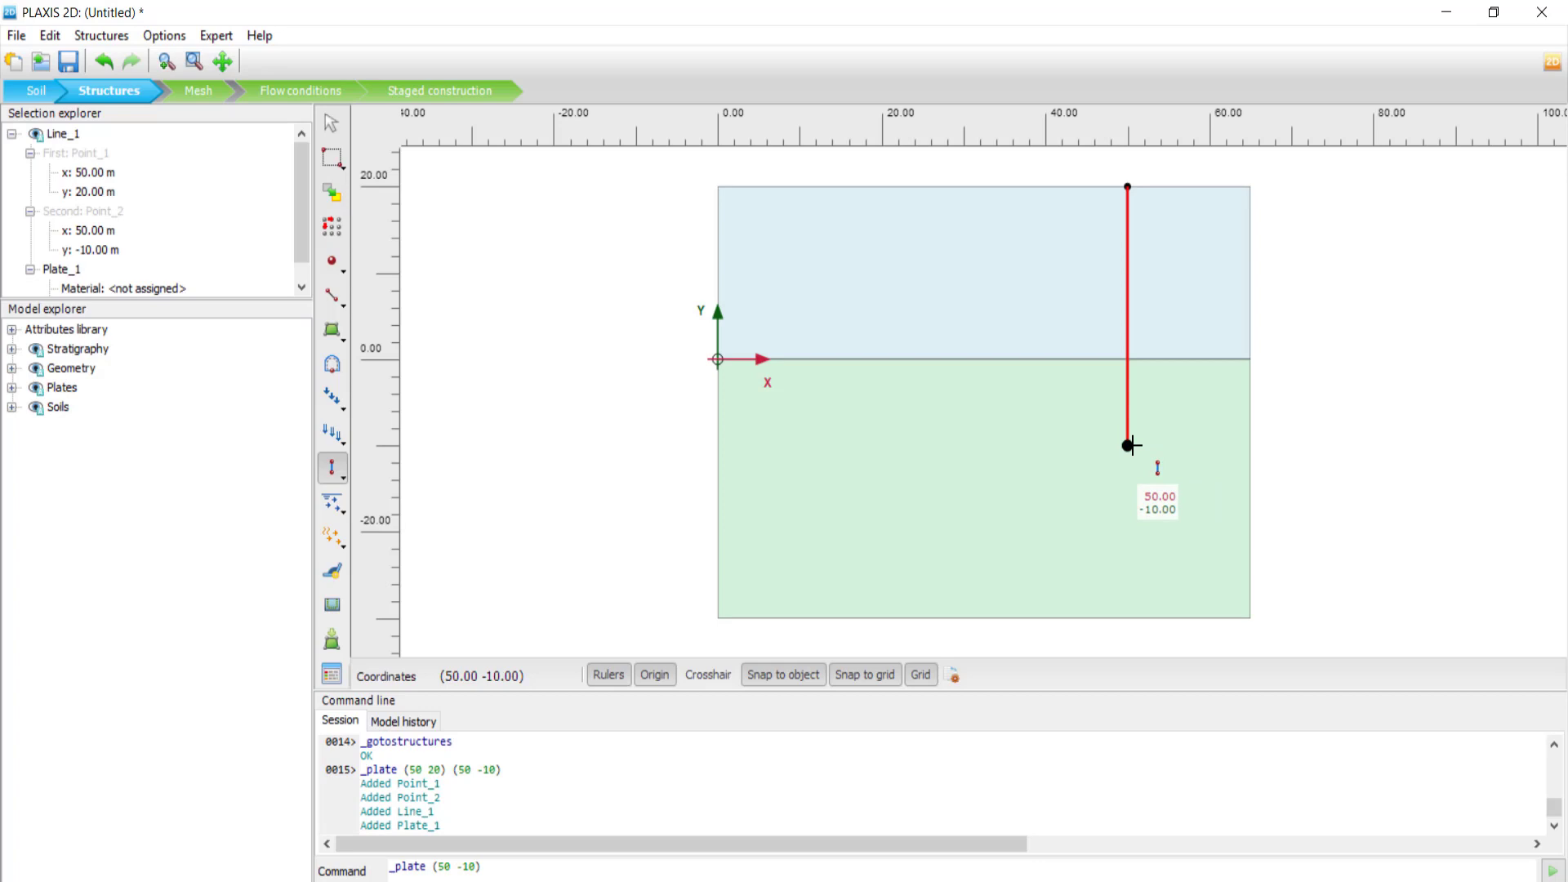
right_click(1133, 445)
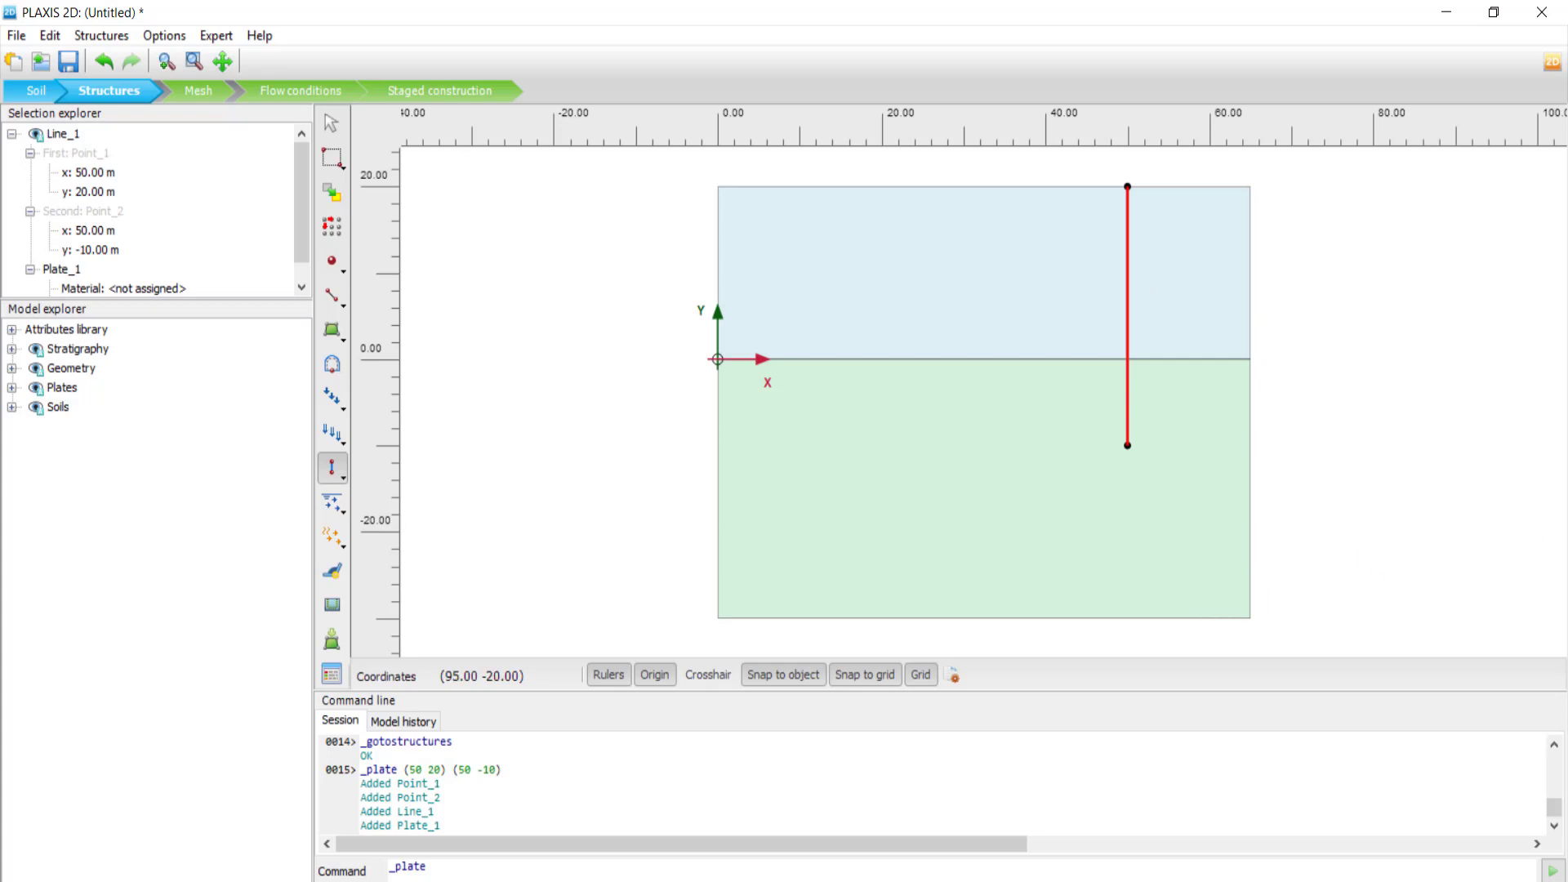
Step: Create a new material set of type Plates and name it Plate
click(331, 675)
click(1197, 232)
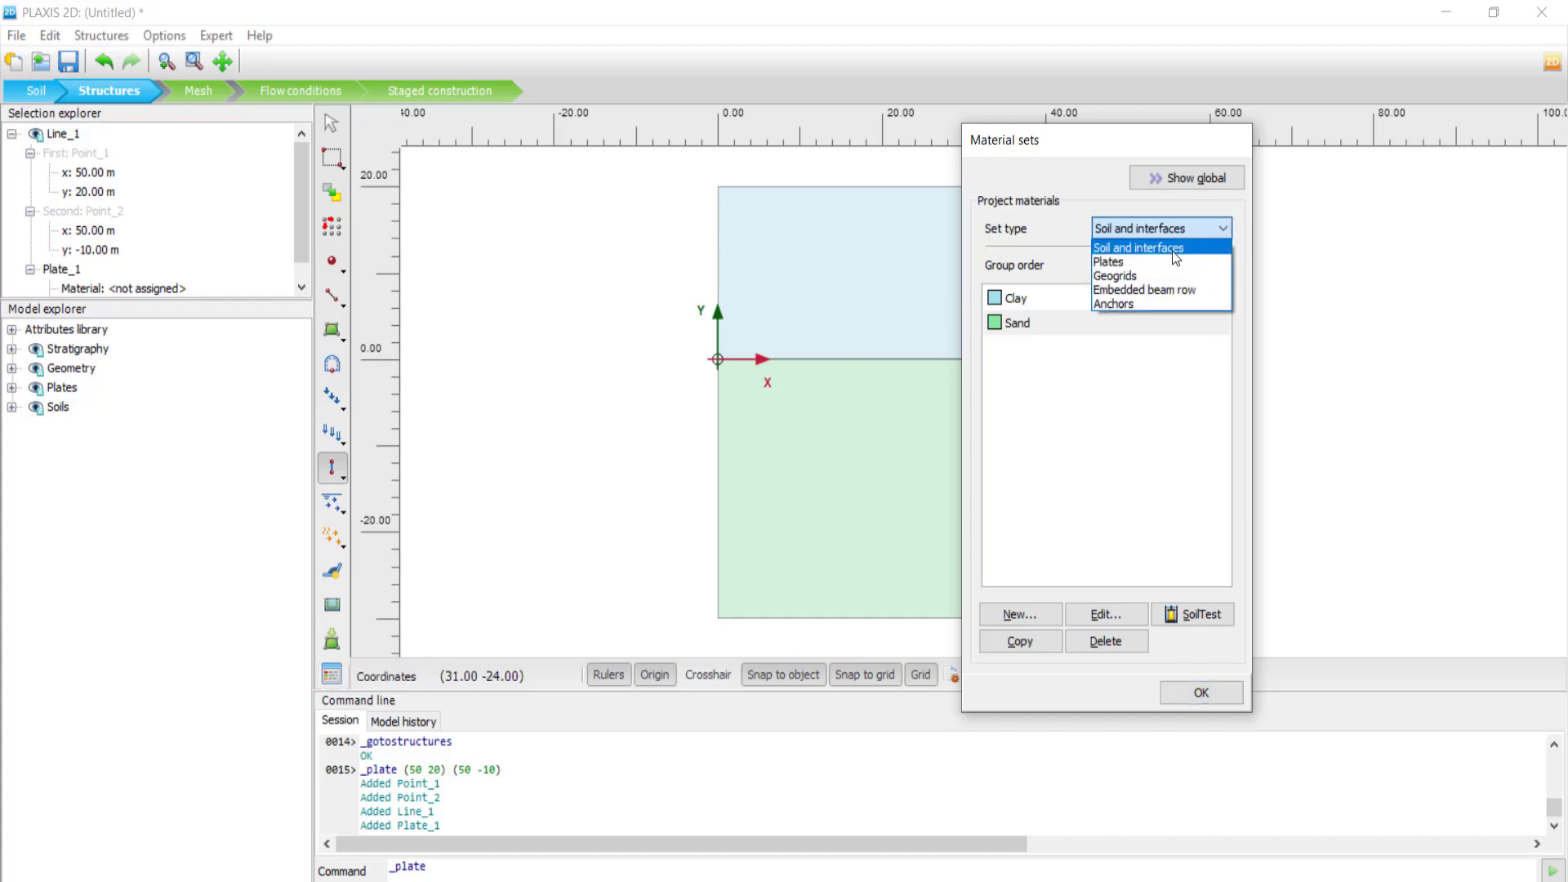
click(1169, 261)
scroll(1520, 178, down, 1)
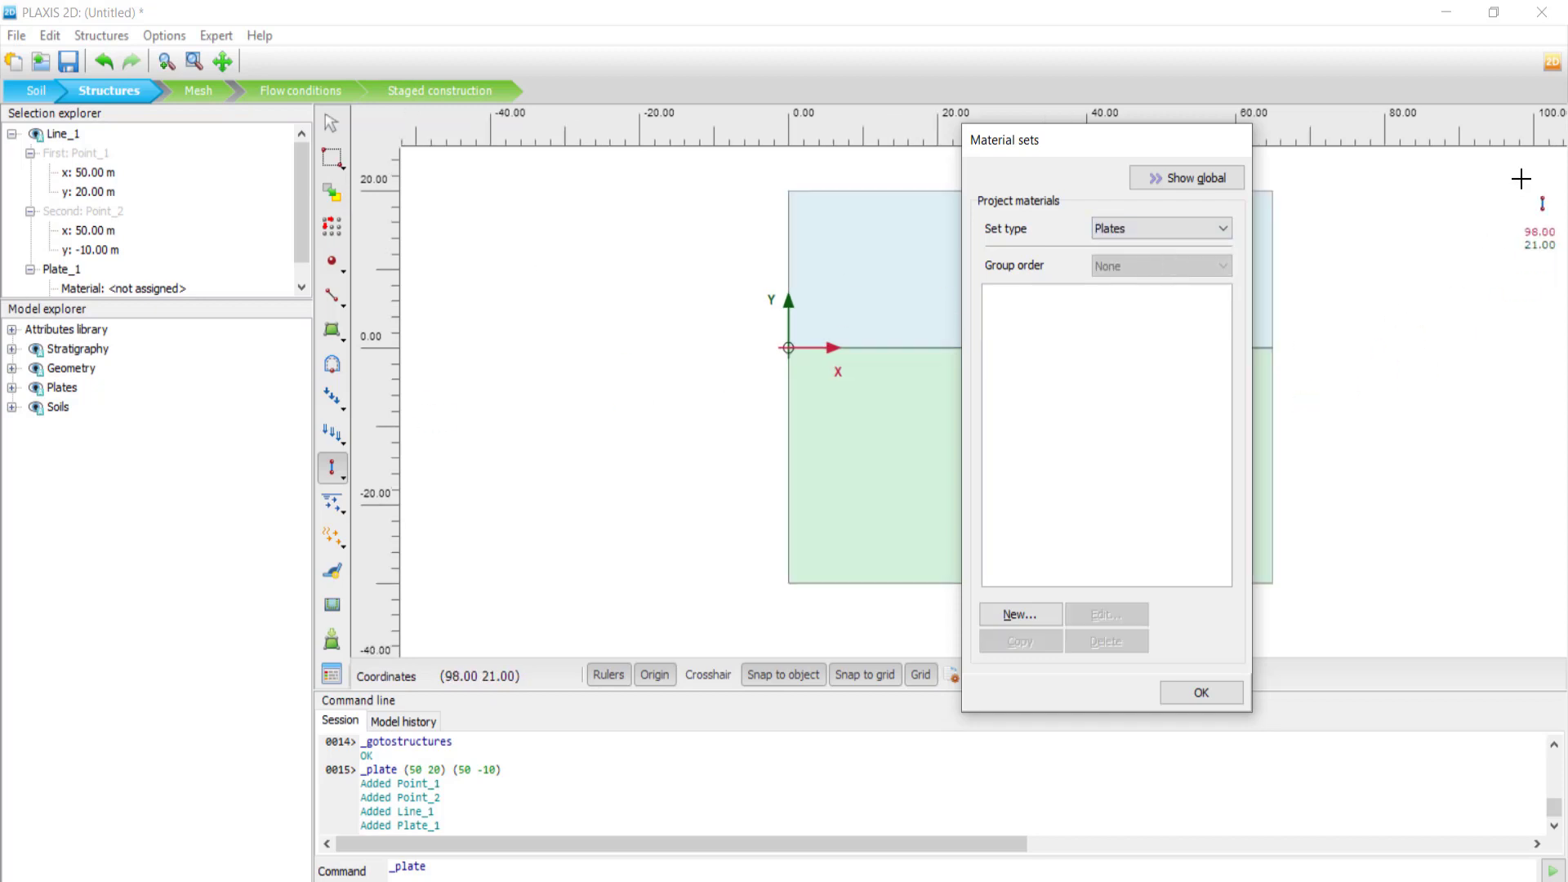
scroll(1521, 178, down, 1)
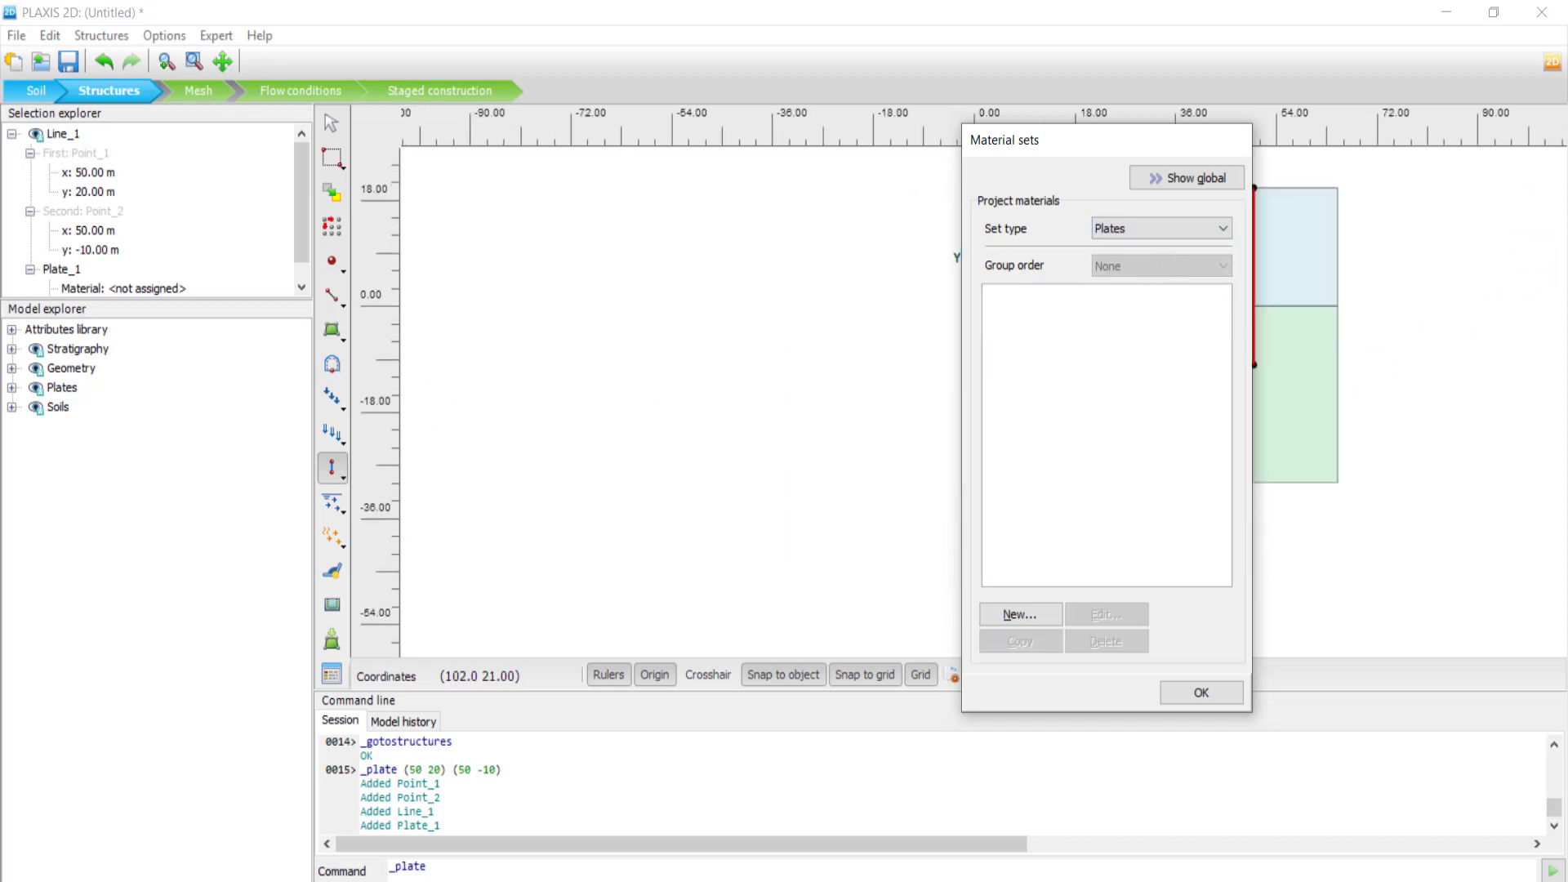
click(1059, 621)
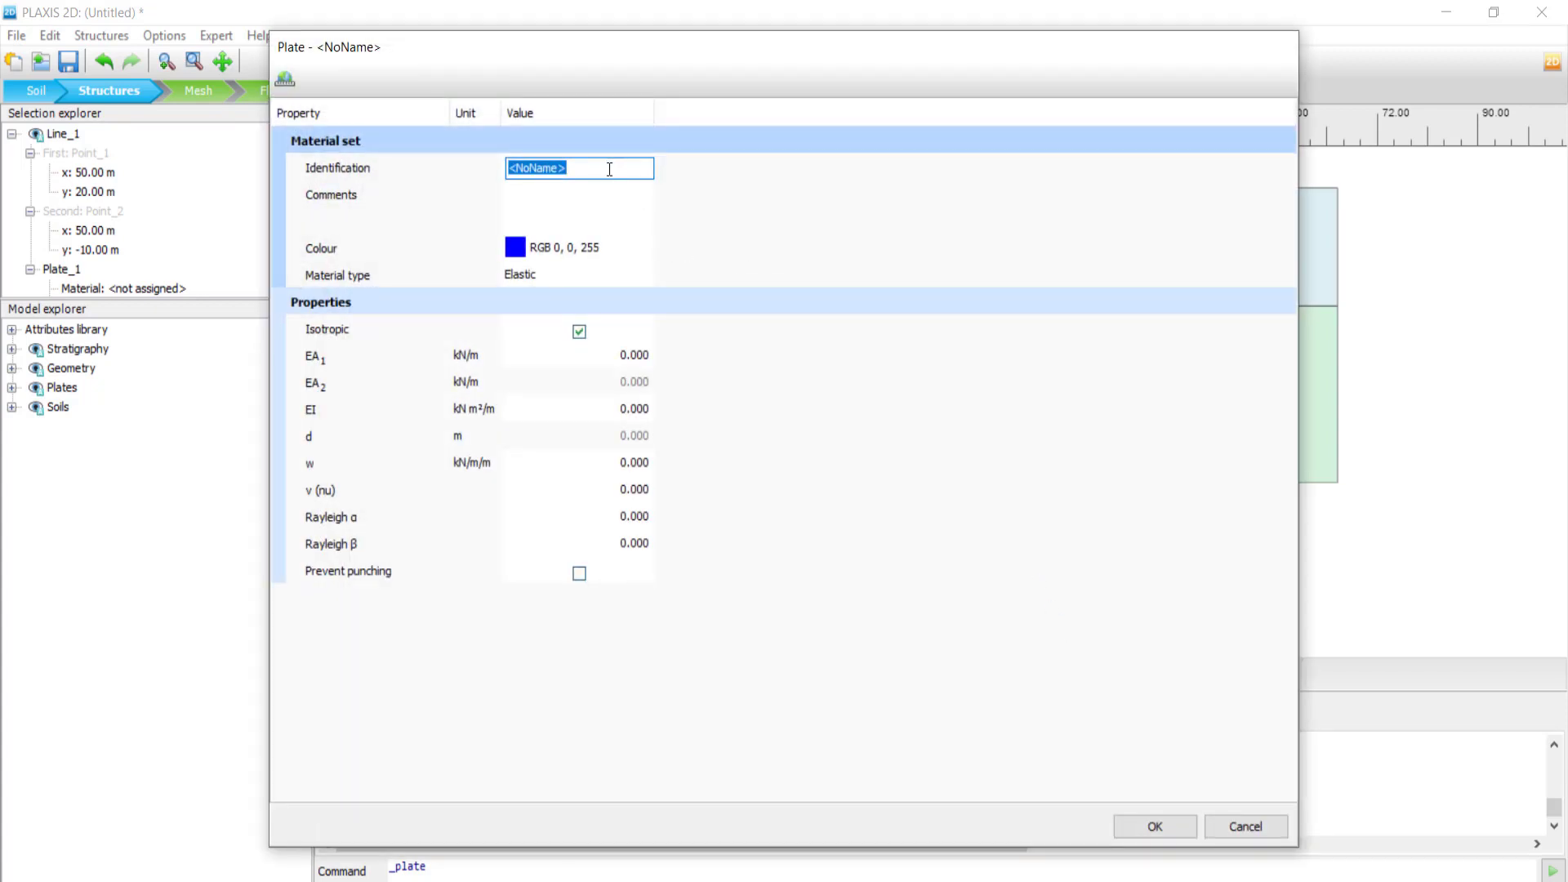
text(Plate)
click(645, 191)
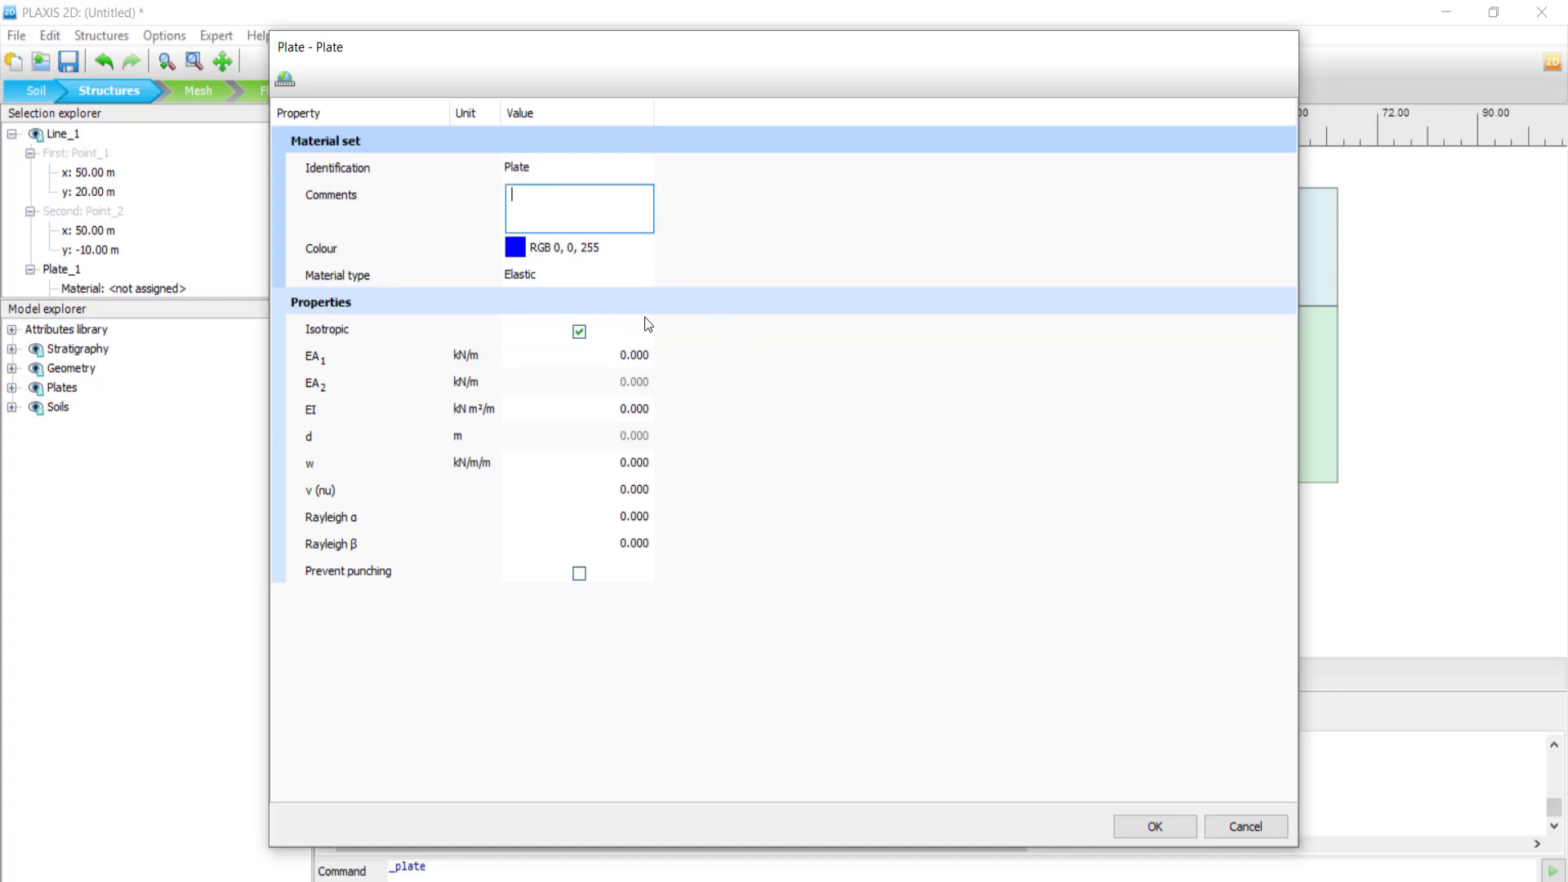
Step: Keep the plate material Elastic, set EA1 to 7.5E6 kN/m, EI to 1E6 kN m²/m and w to 10 kN/m/m, and accept the material sets
click(540, 272)
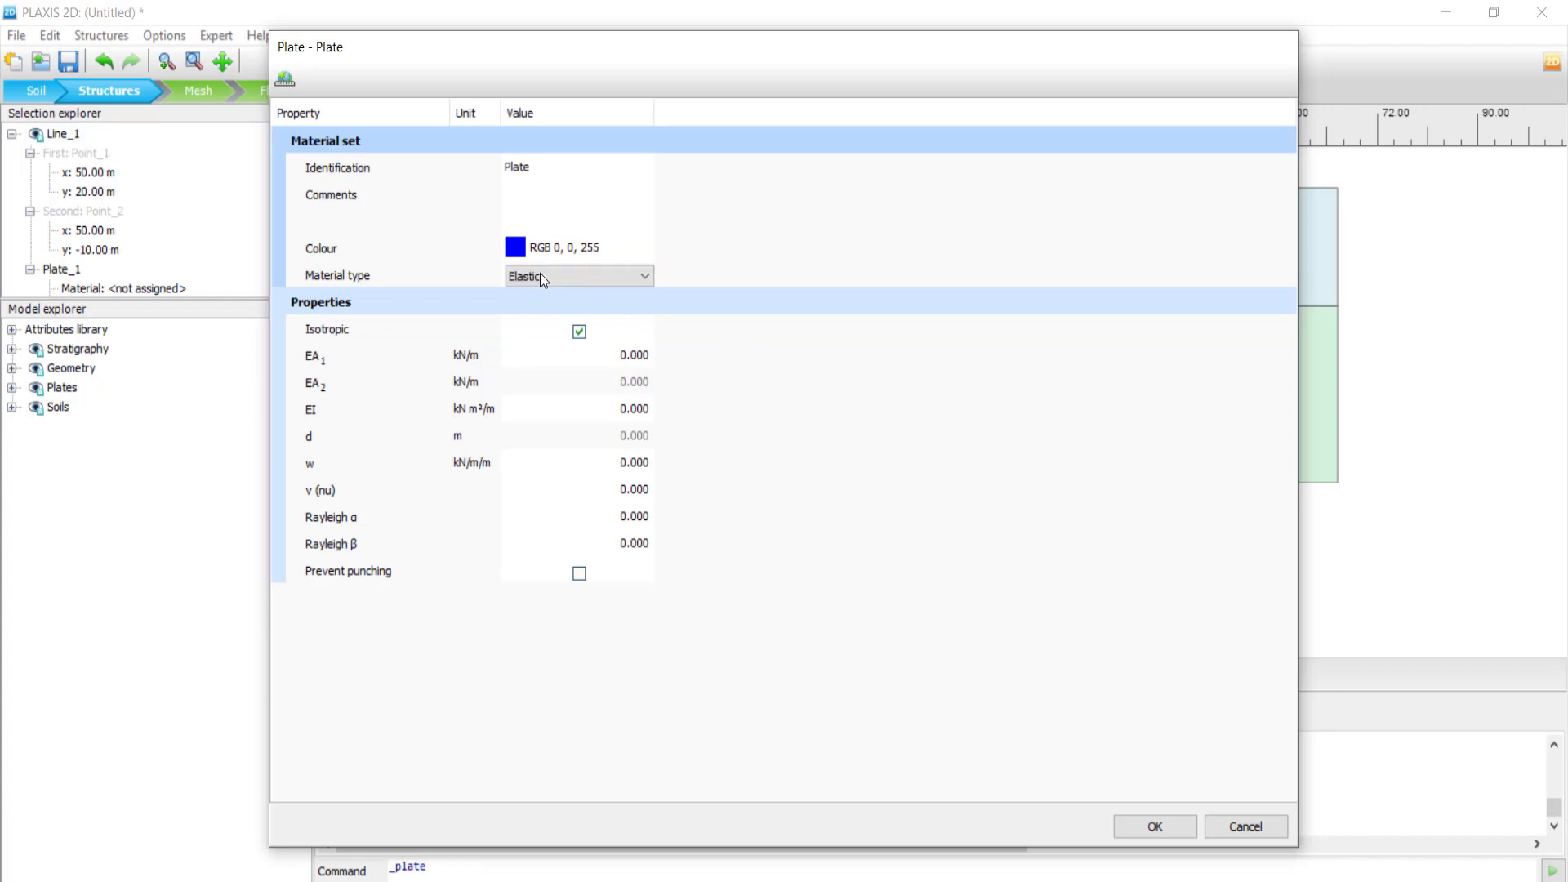
click(547, 276)
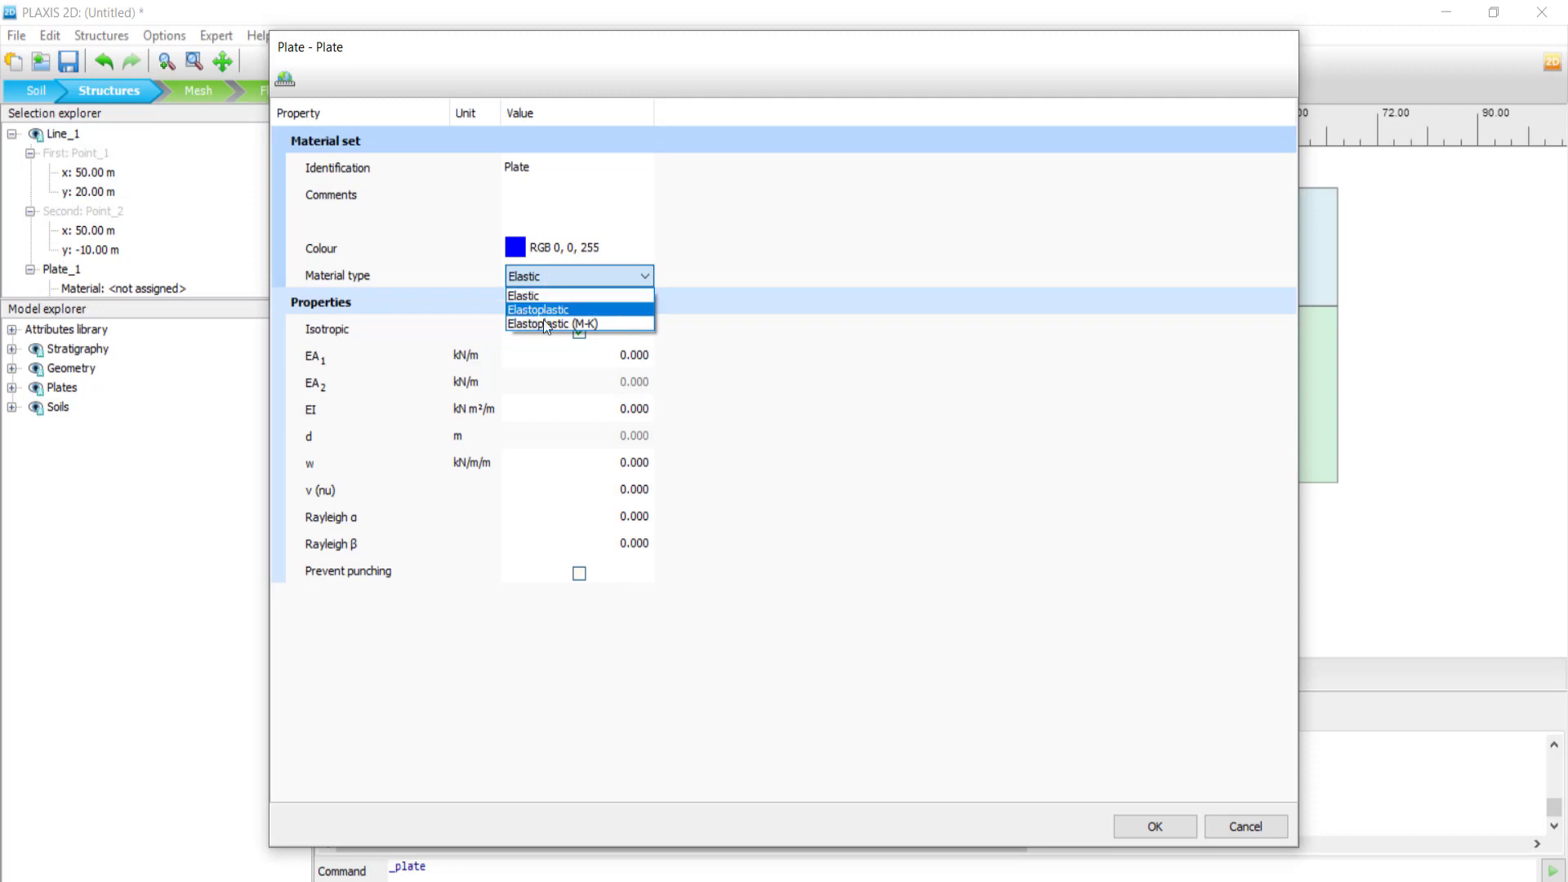
click(687, 259)
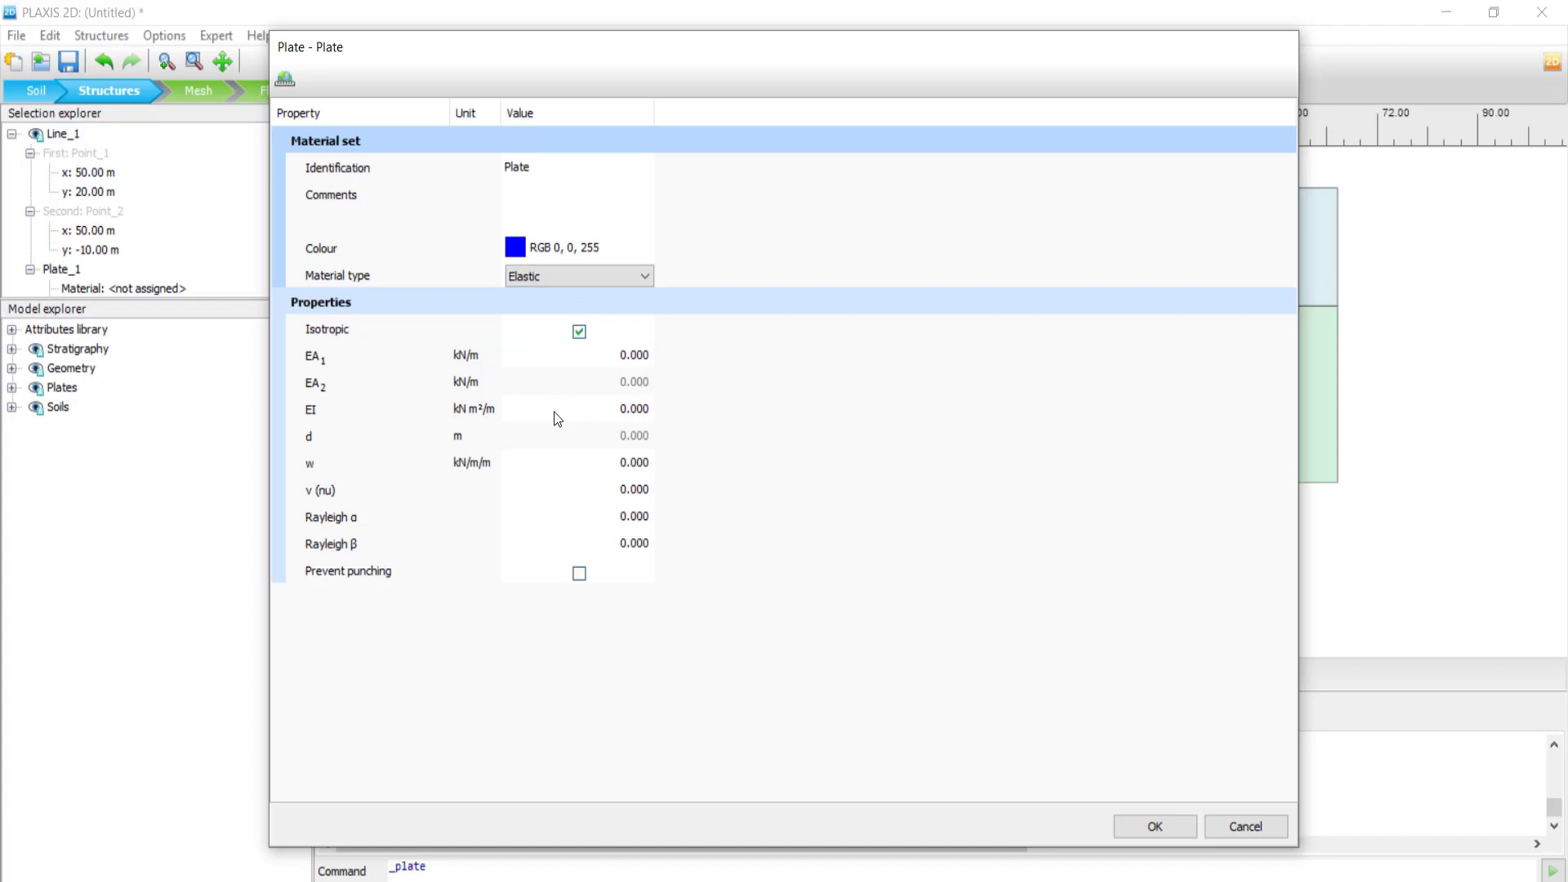
click(576, 360)
text(7.5e6)
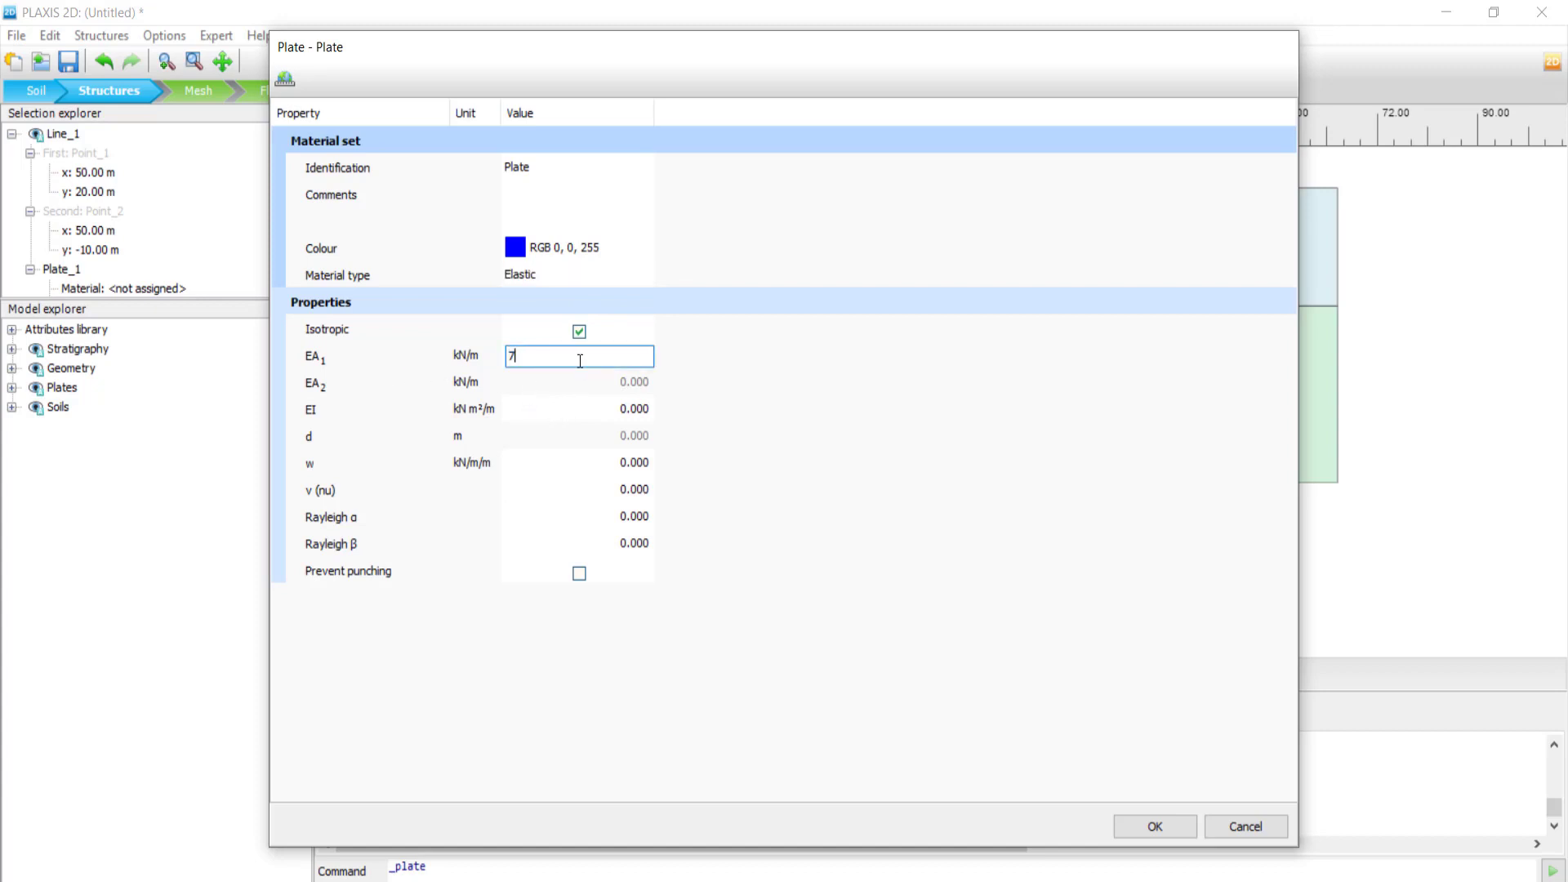
key(Tab)
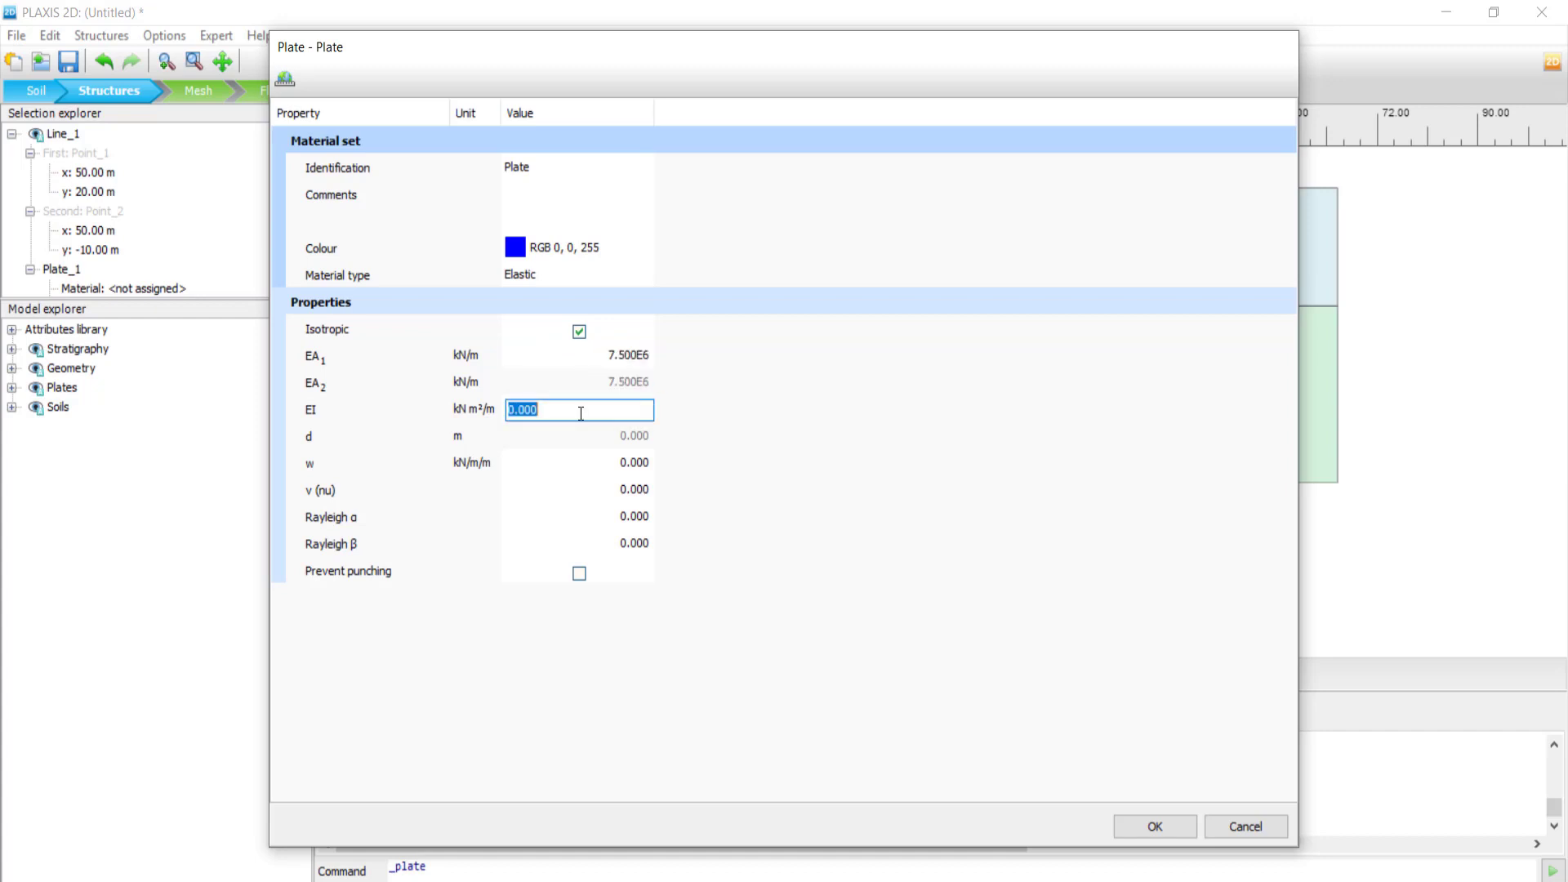
text(1e6)
key(Tab)
text(10)
key(Tab)
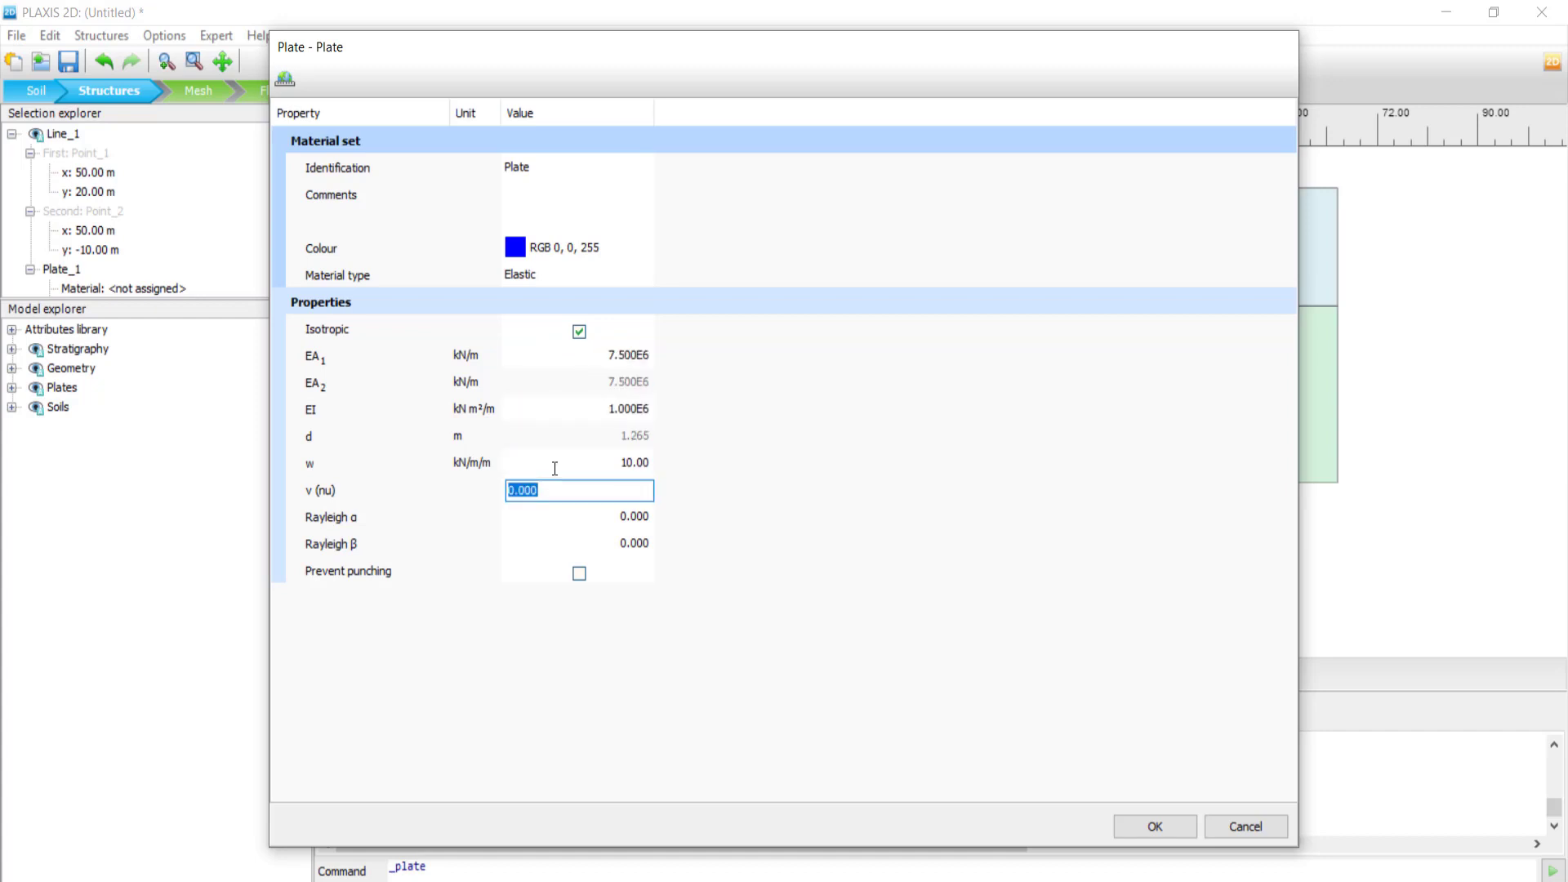
click(1147, 826)
click(1190, 690)
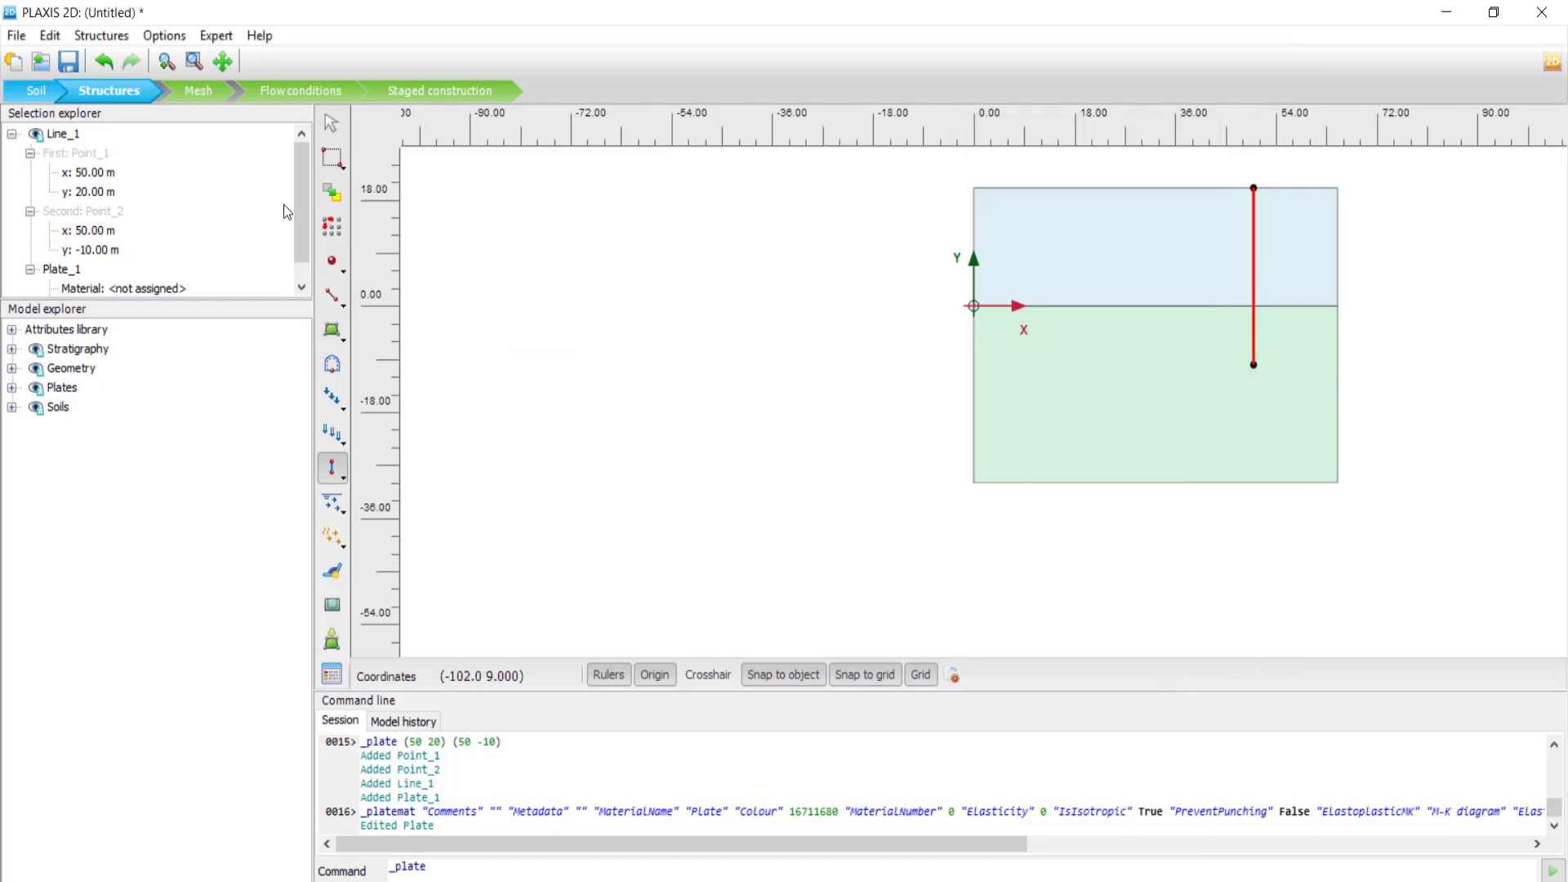
Step: Assign the Plate material to the vertical plate and leave the plate drawing command
scroll(294, 237, down, 1)
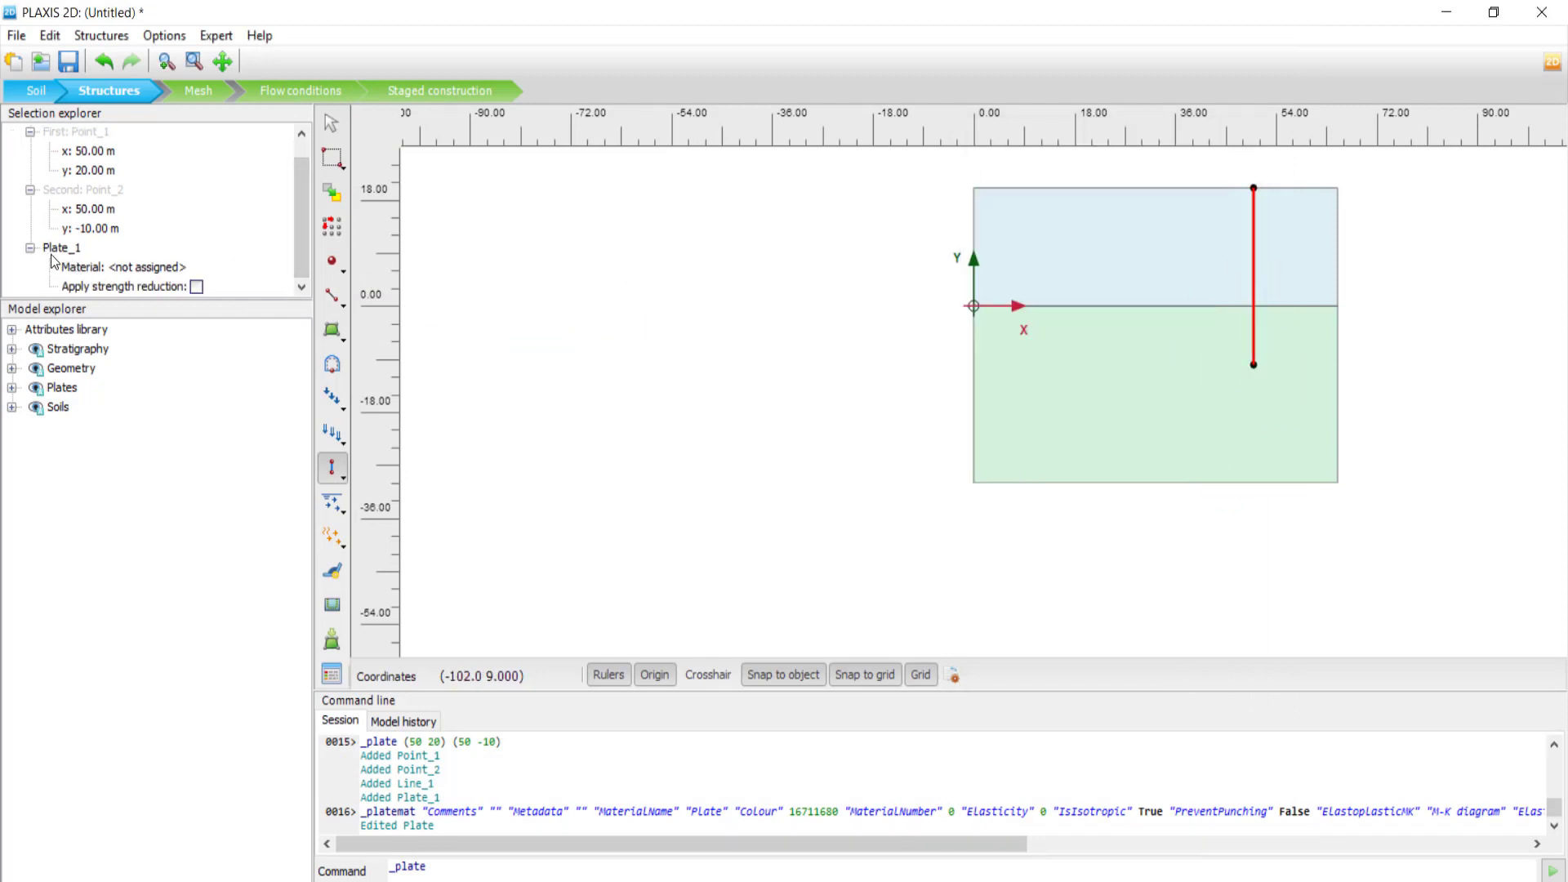
click(156, 272)
click(167, 272)
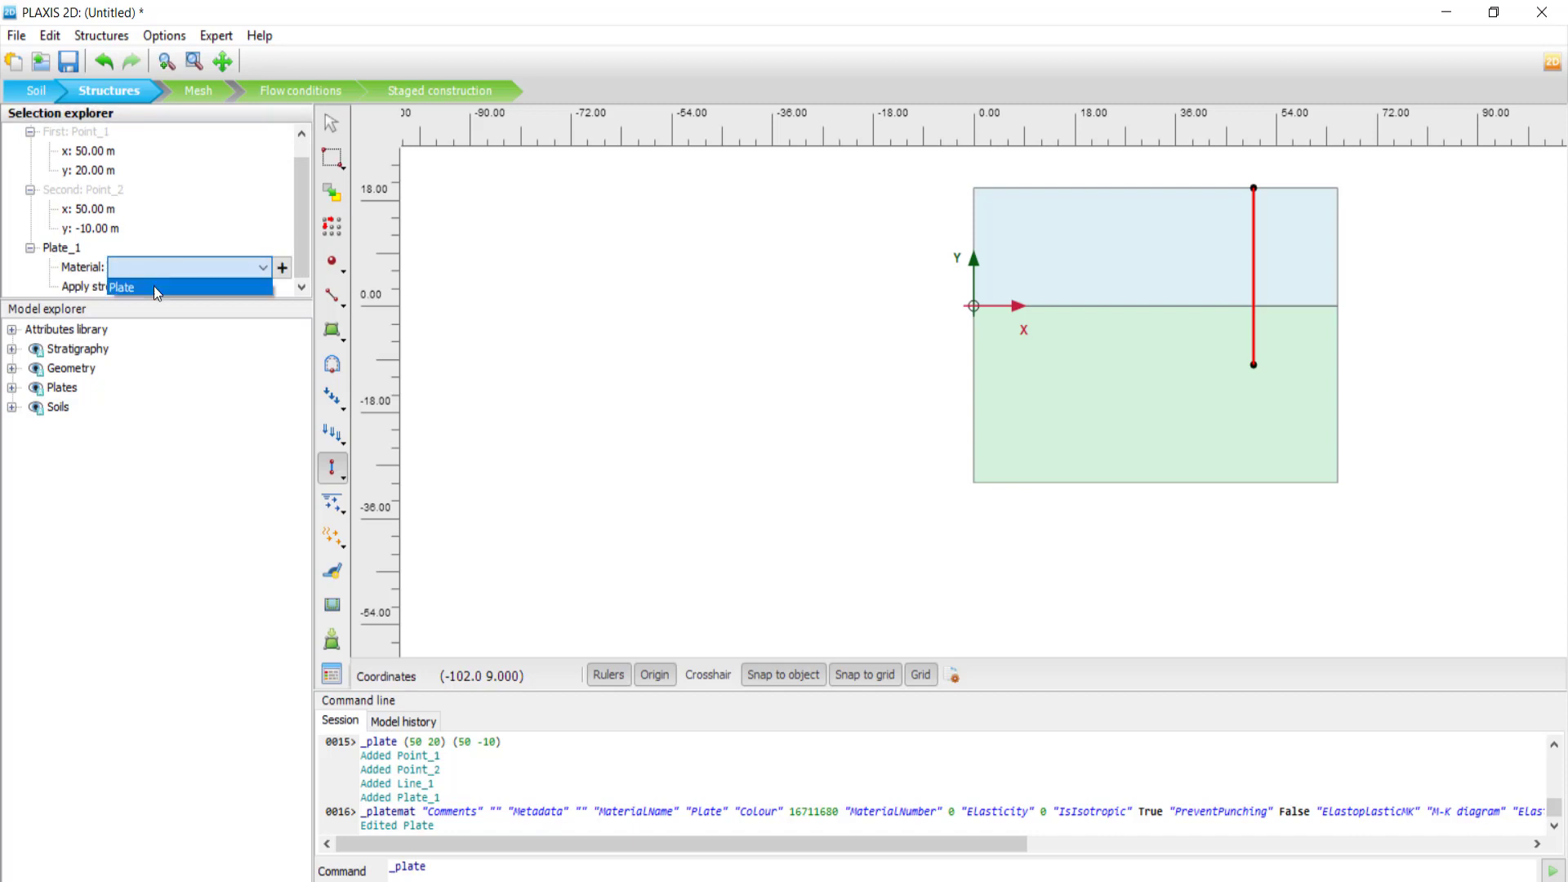
click(155, 292)
click(712, 324)
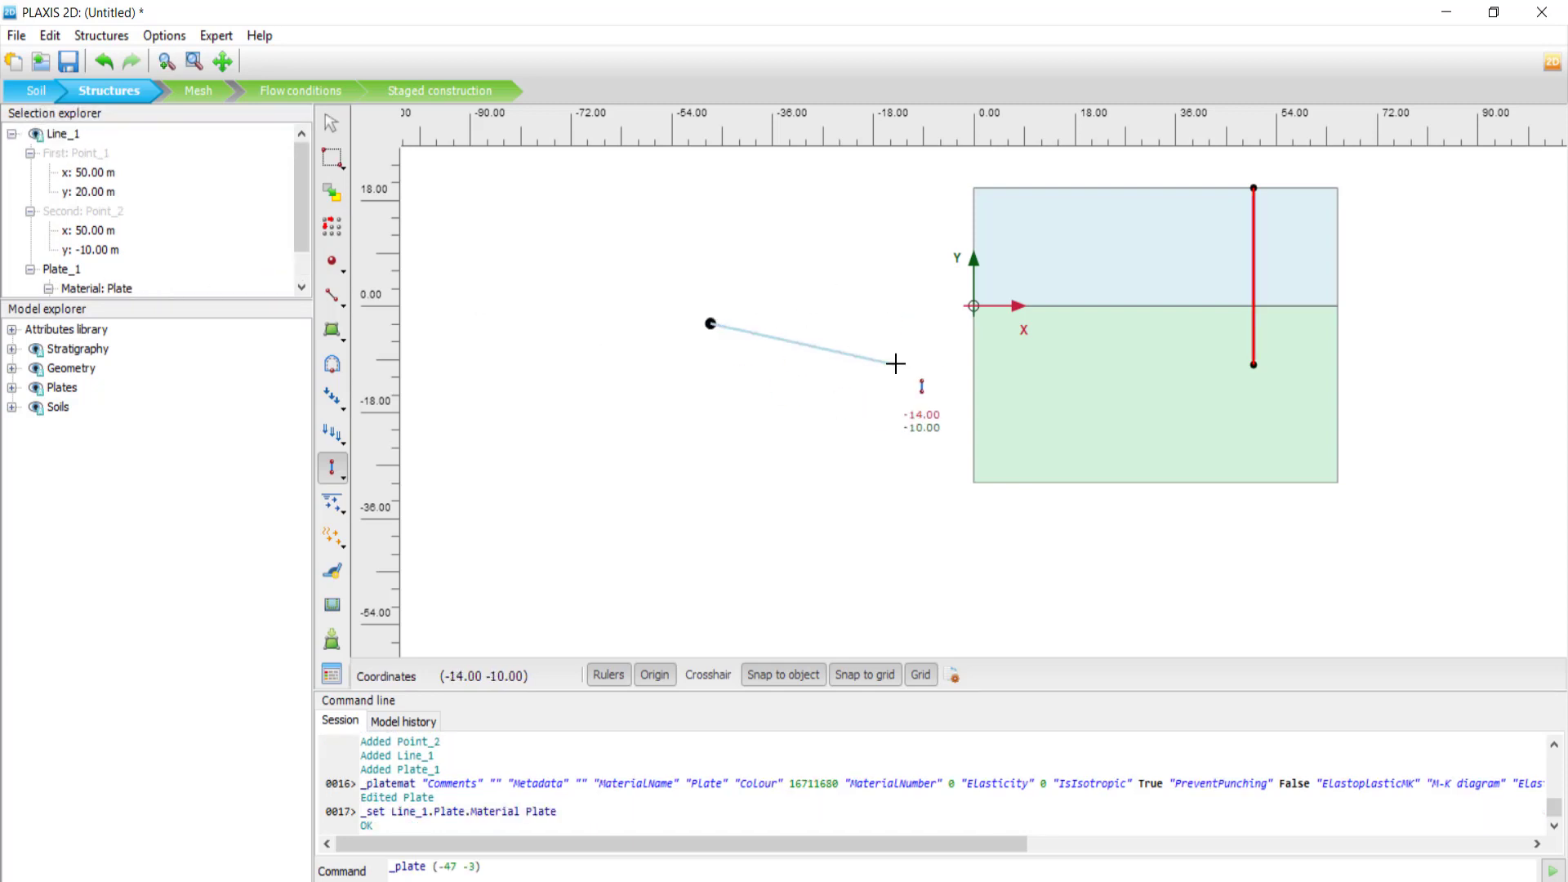
key(Escape)
Step: Create a positive interface along the vertical plate
scroll(1298, 242, up, 3)
click(1442, 325)
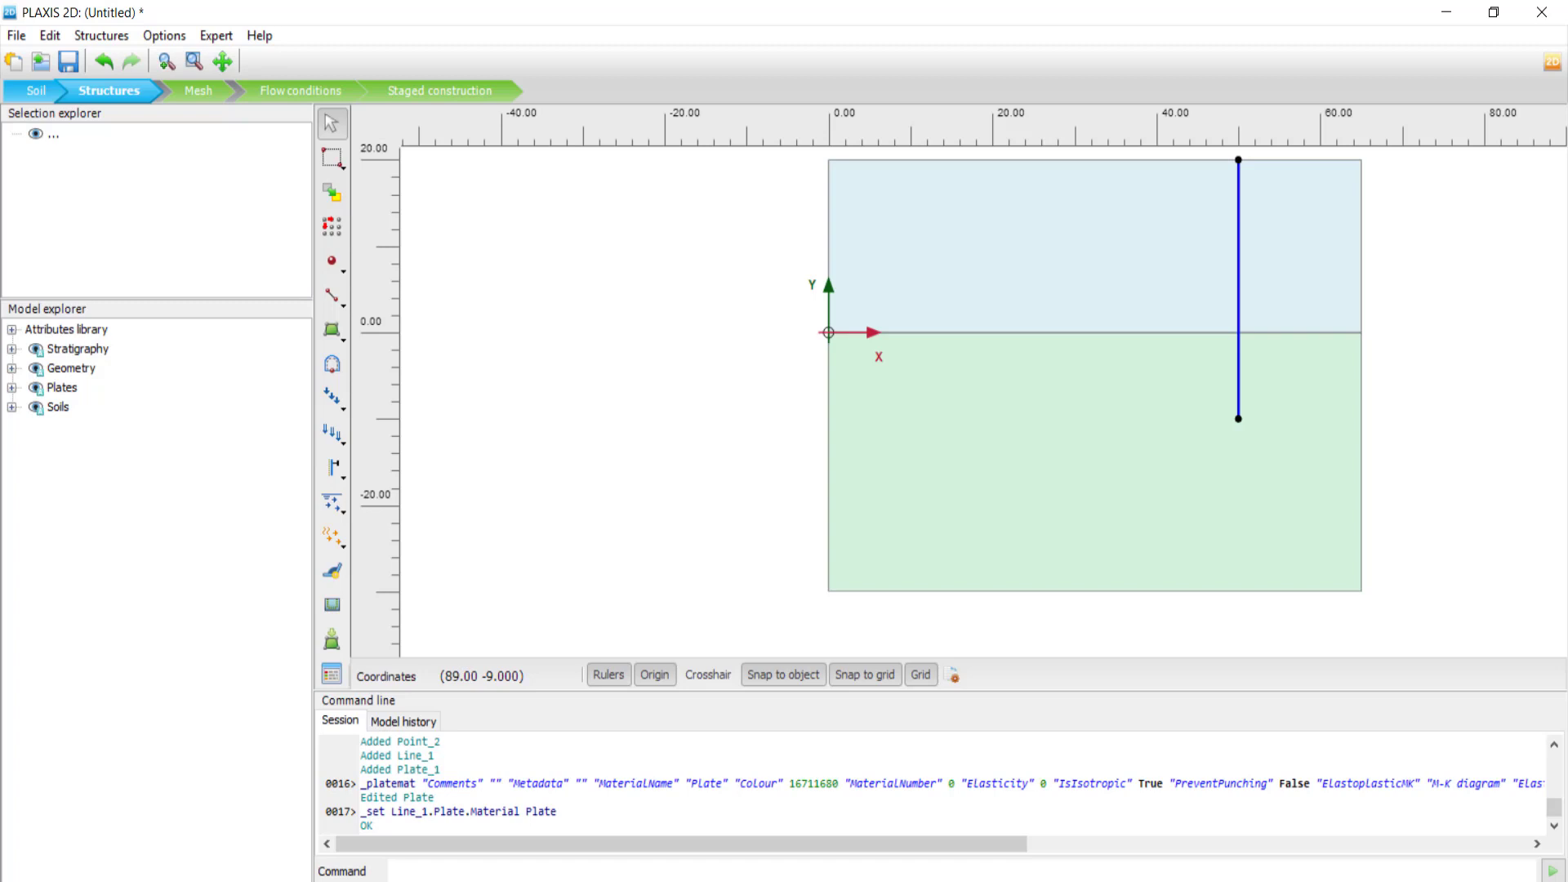
click(1239, 266)
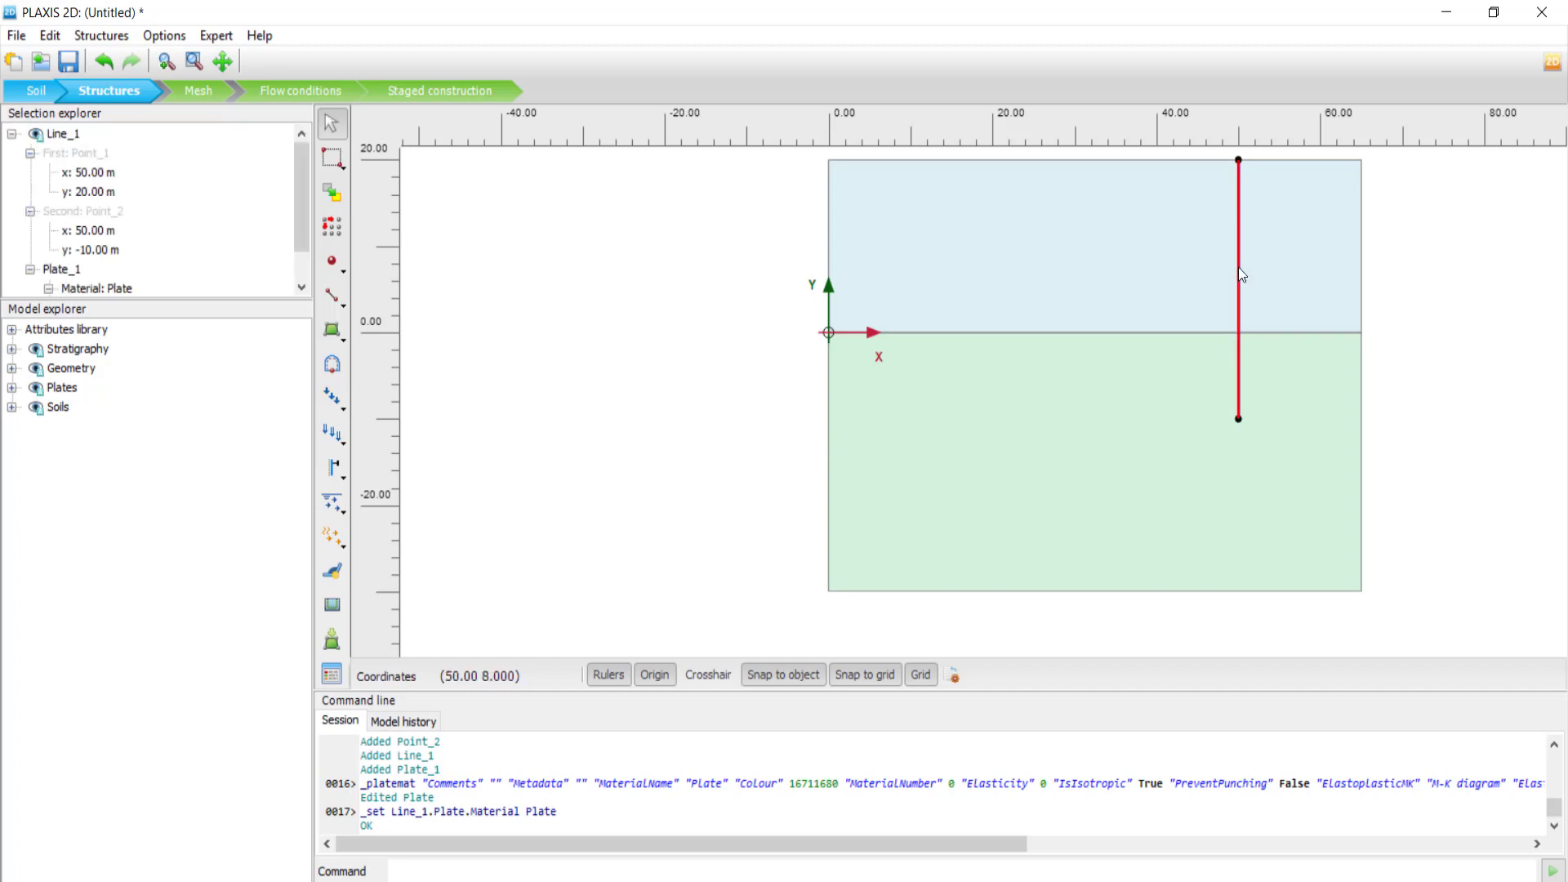
right_click(1238, 267)
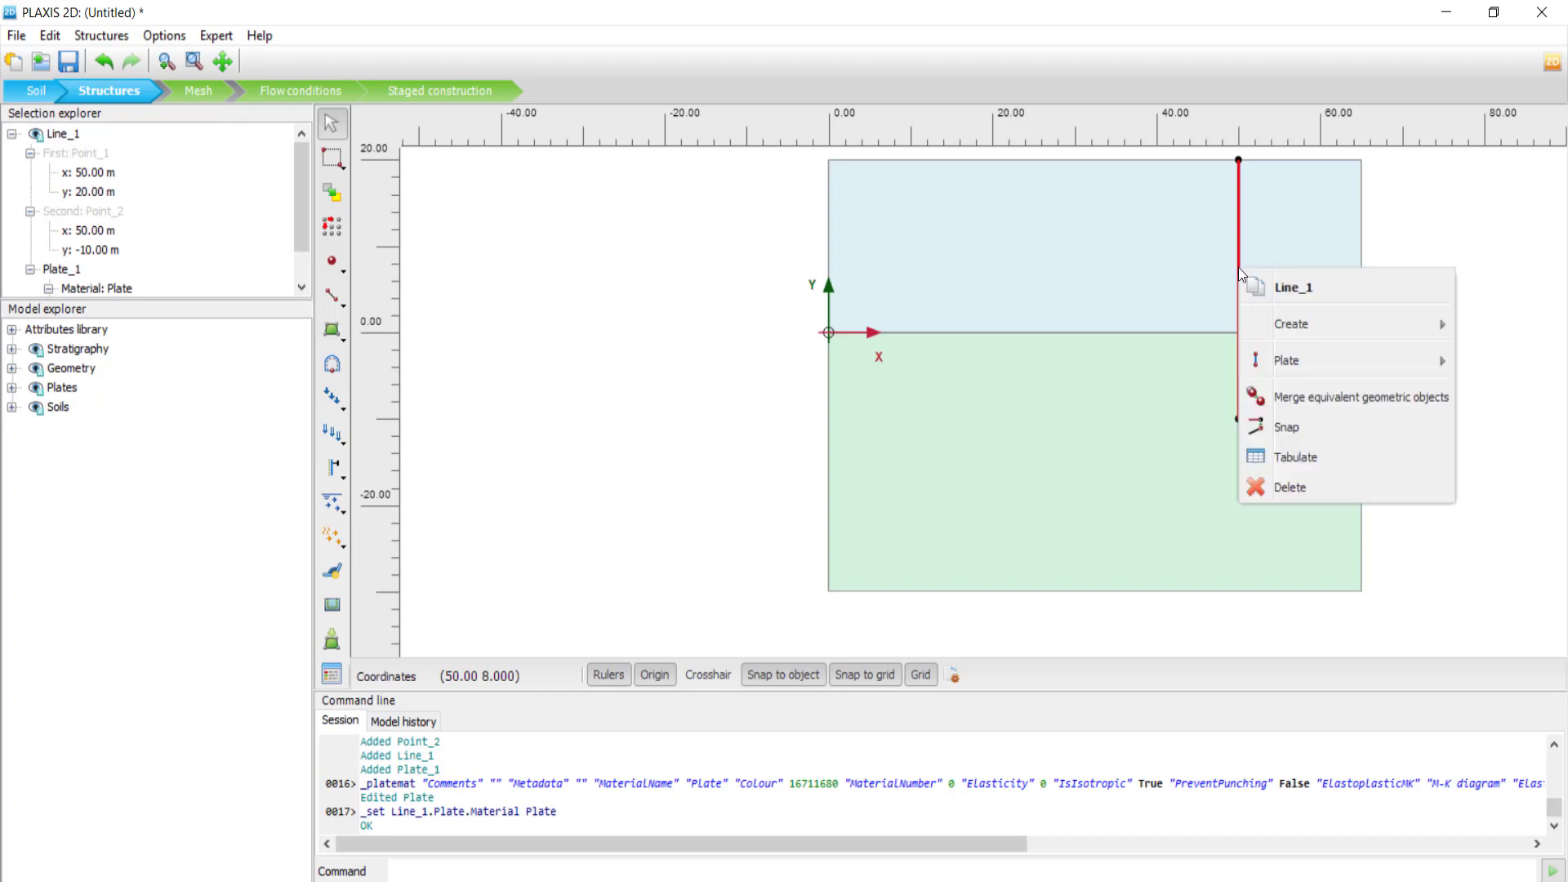
mouse_move(1273, 331)
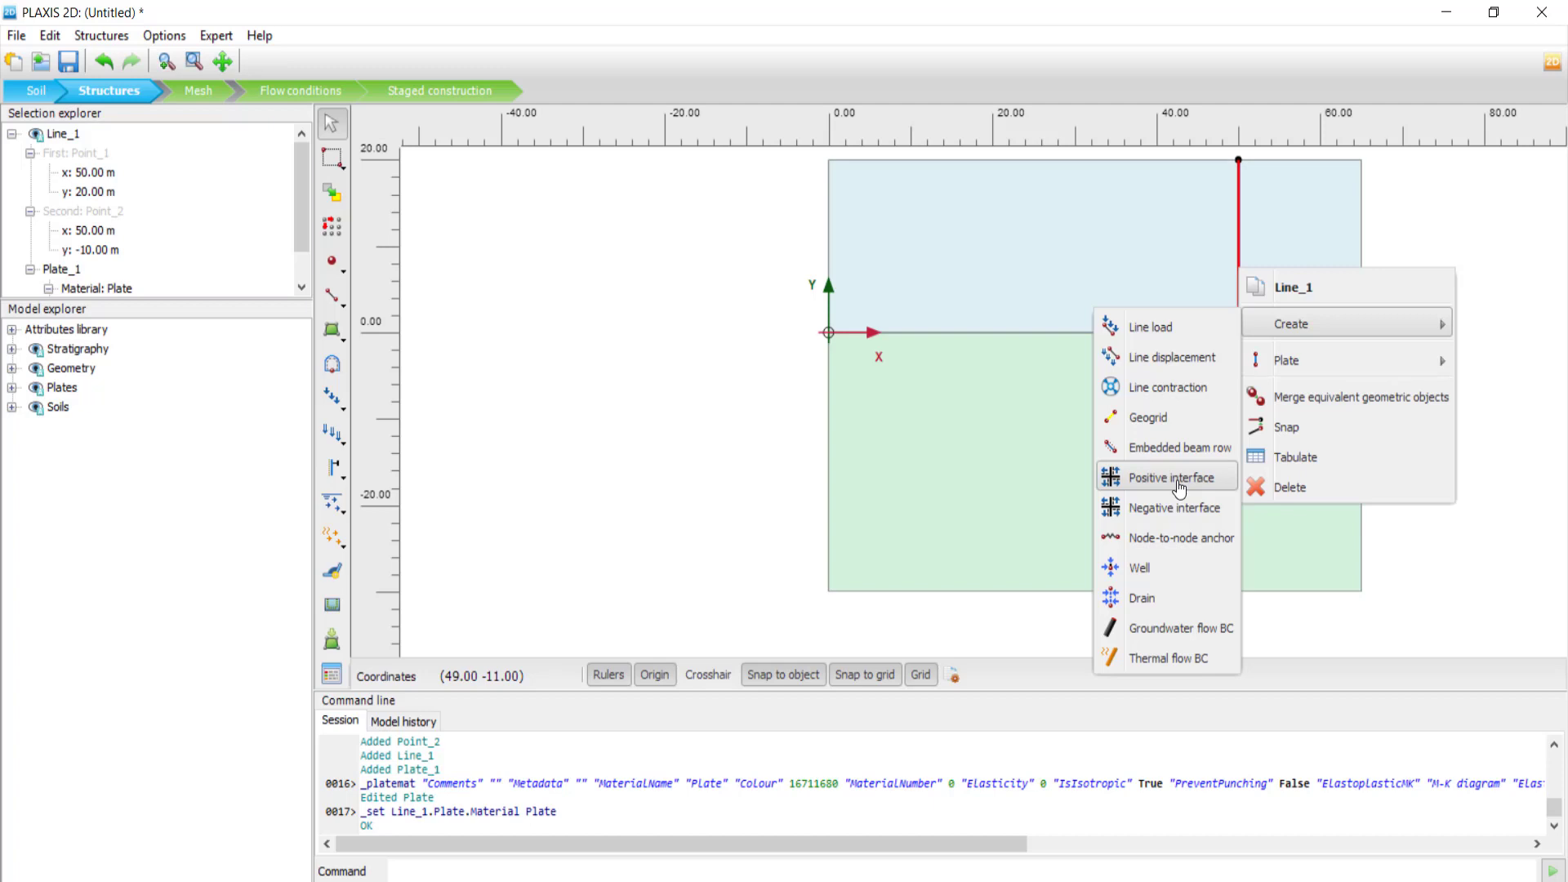
click(1178, 488)
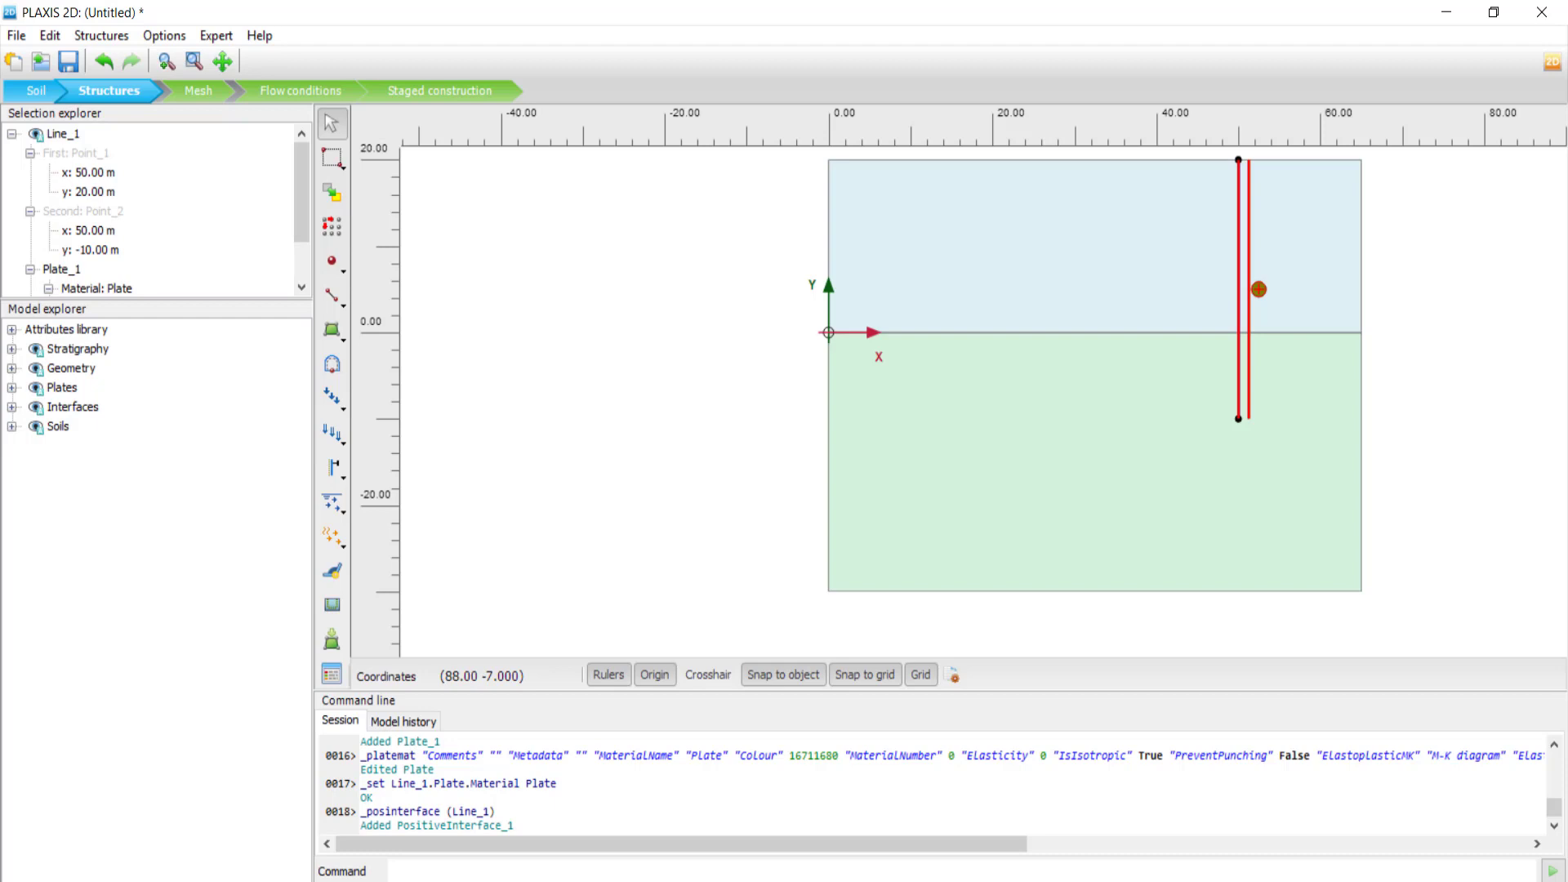
Step: Add a negative interface along the same vertical plate
right_click(1234, 273)
click(1226, 282)
right_click(1236, 296)
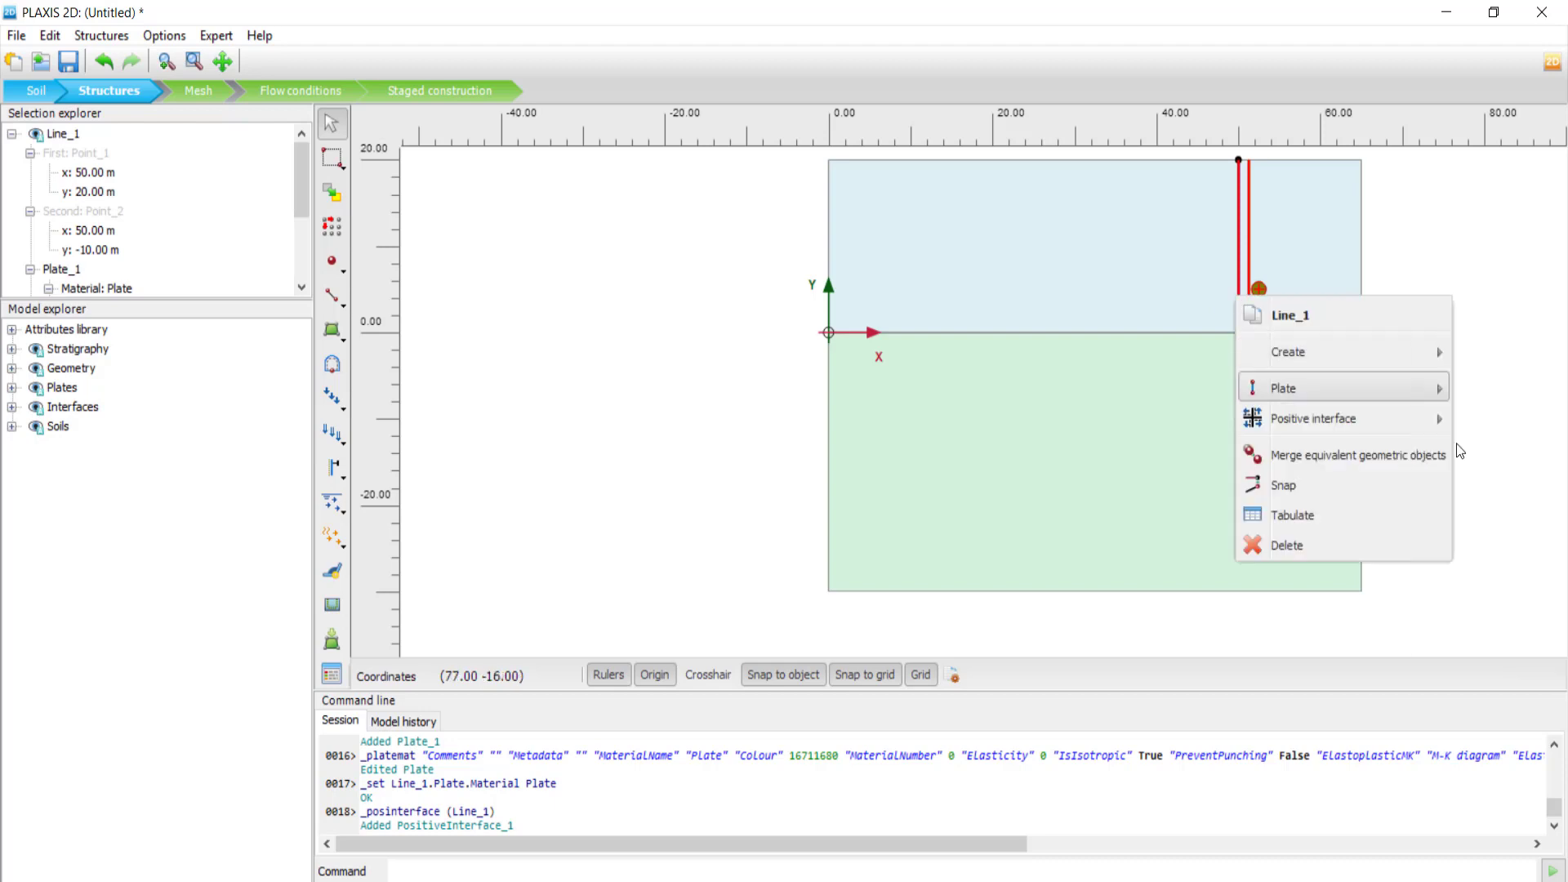
click(1150, 499)
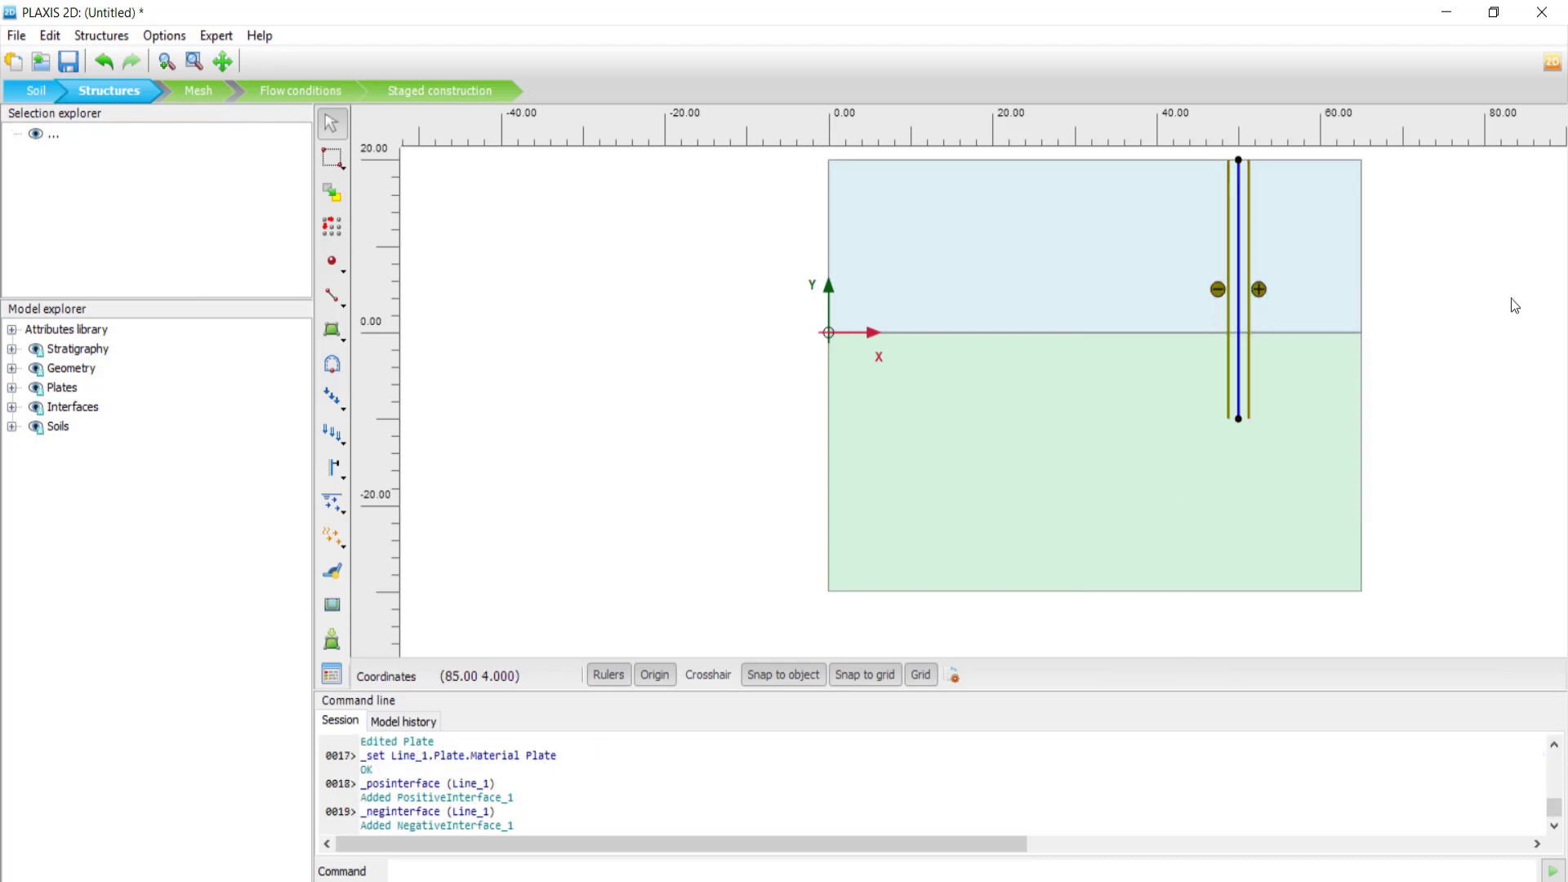
Step: Draw a horizontal line from the wall at (50, 18) to the model's edge at (65, 18)
scroll(1437, 338, up, 1)
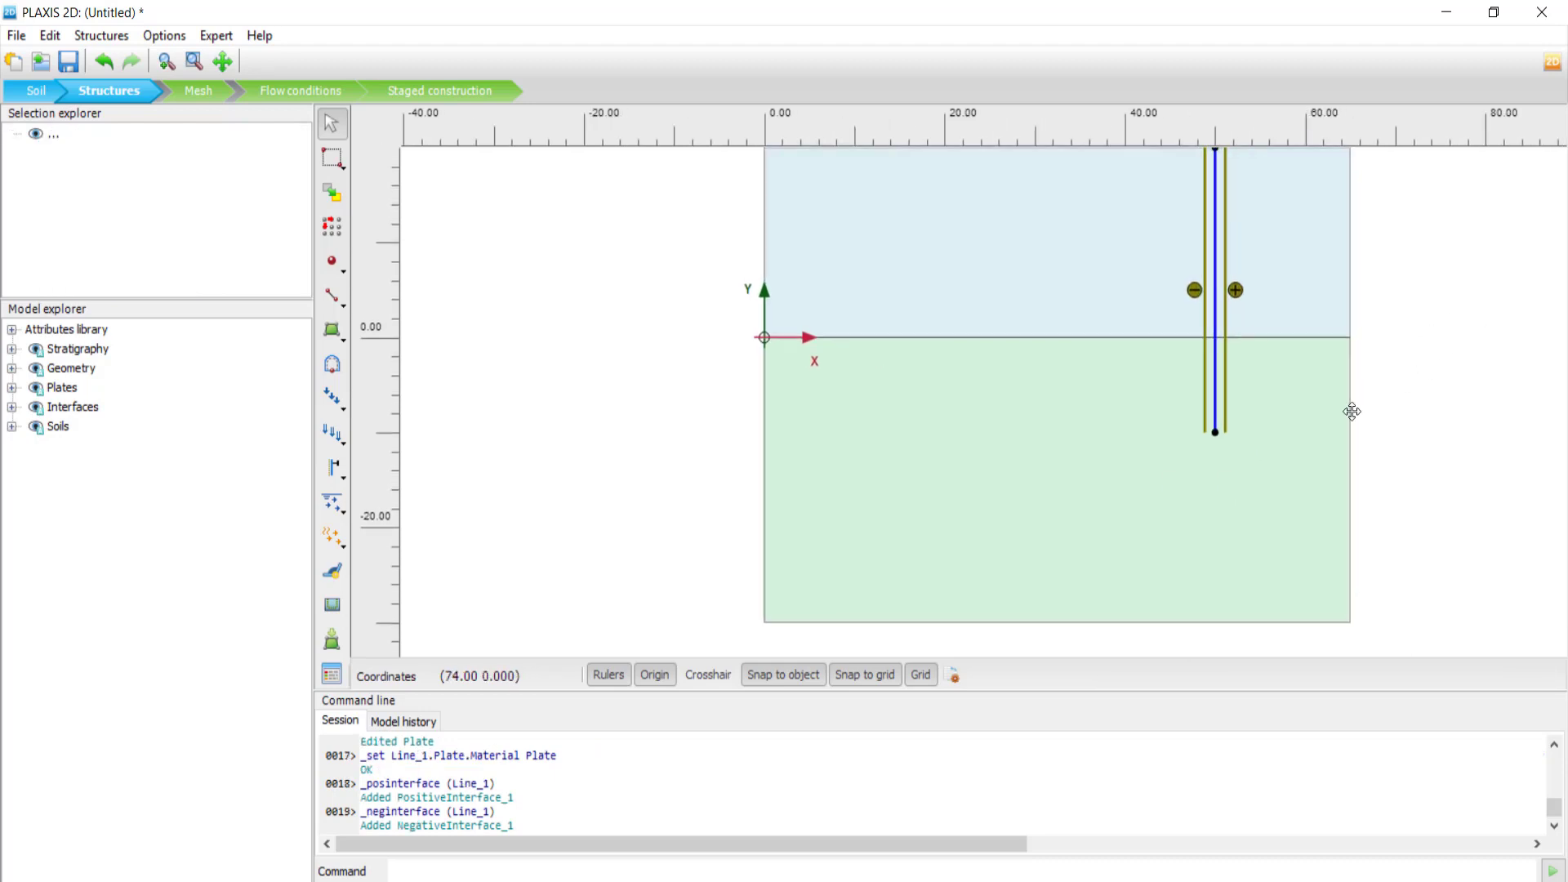
drag(1352, 412, 1241, 378)
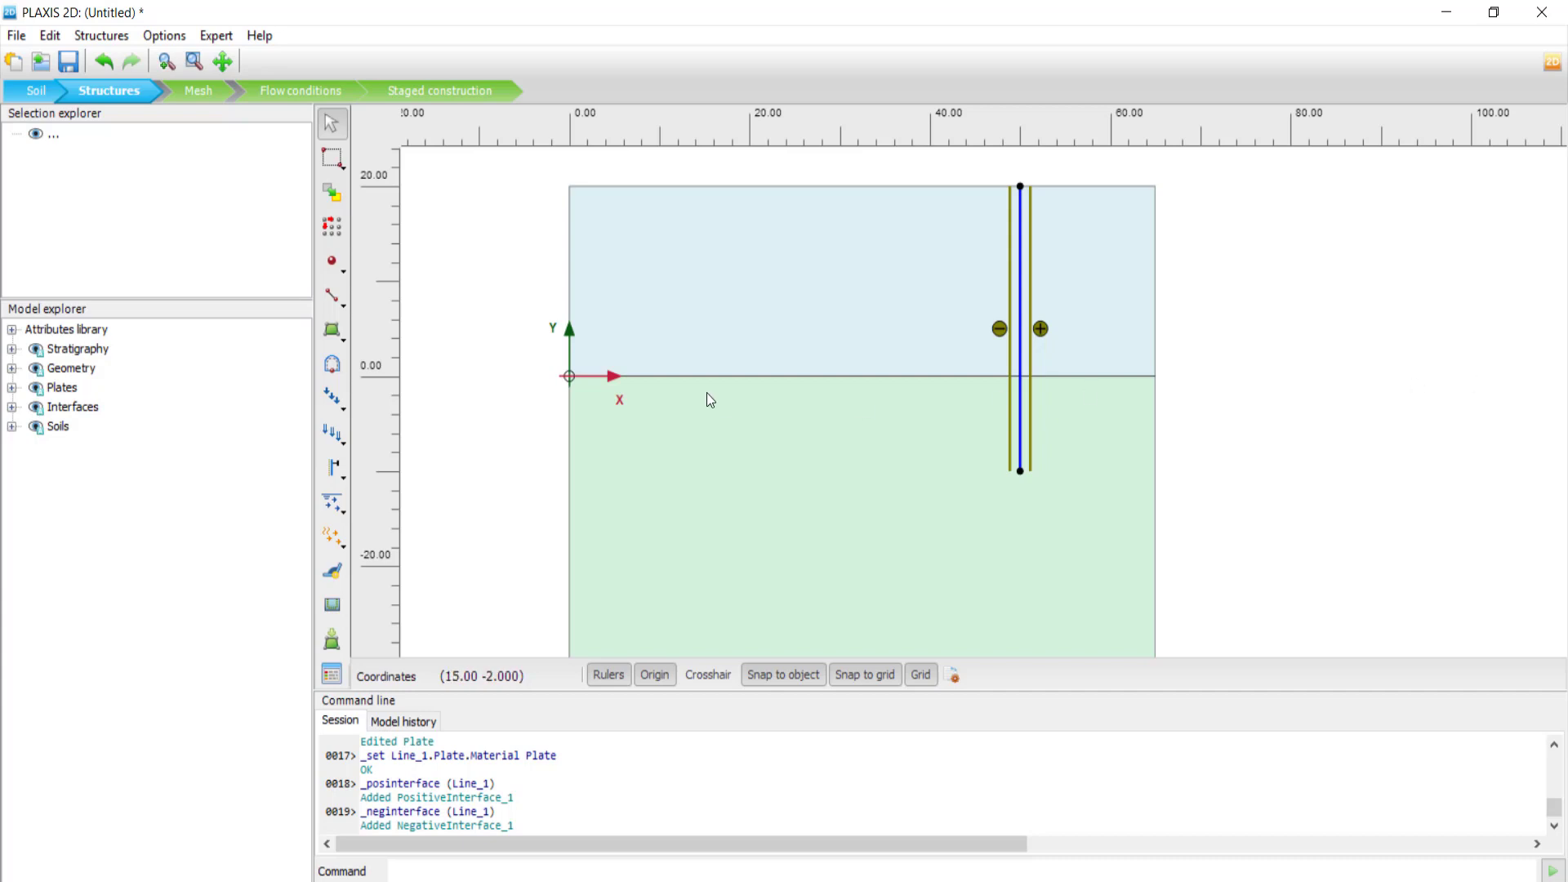
click(337, 297)
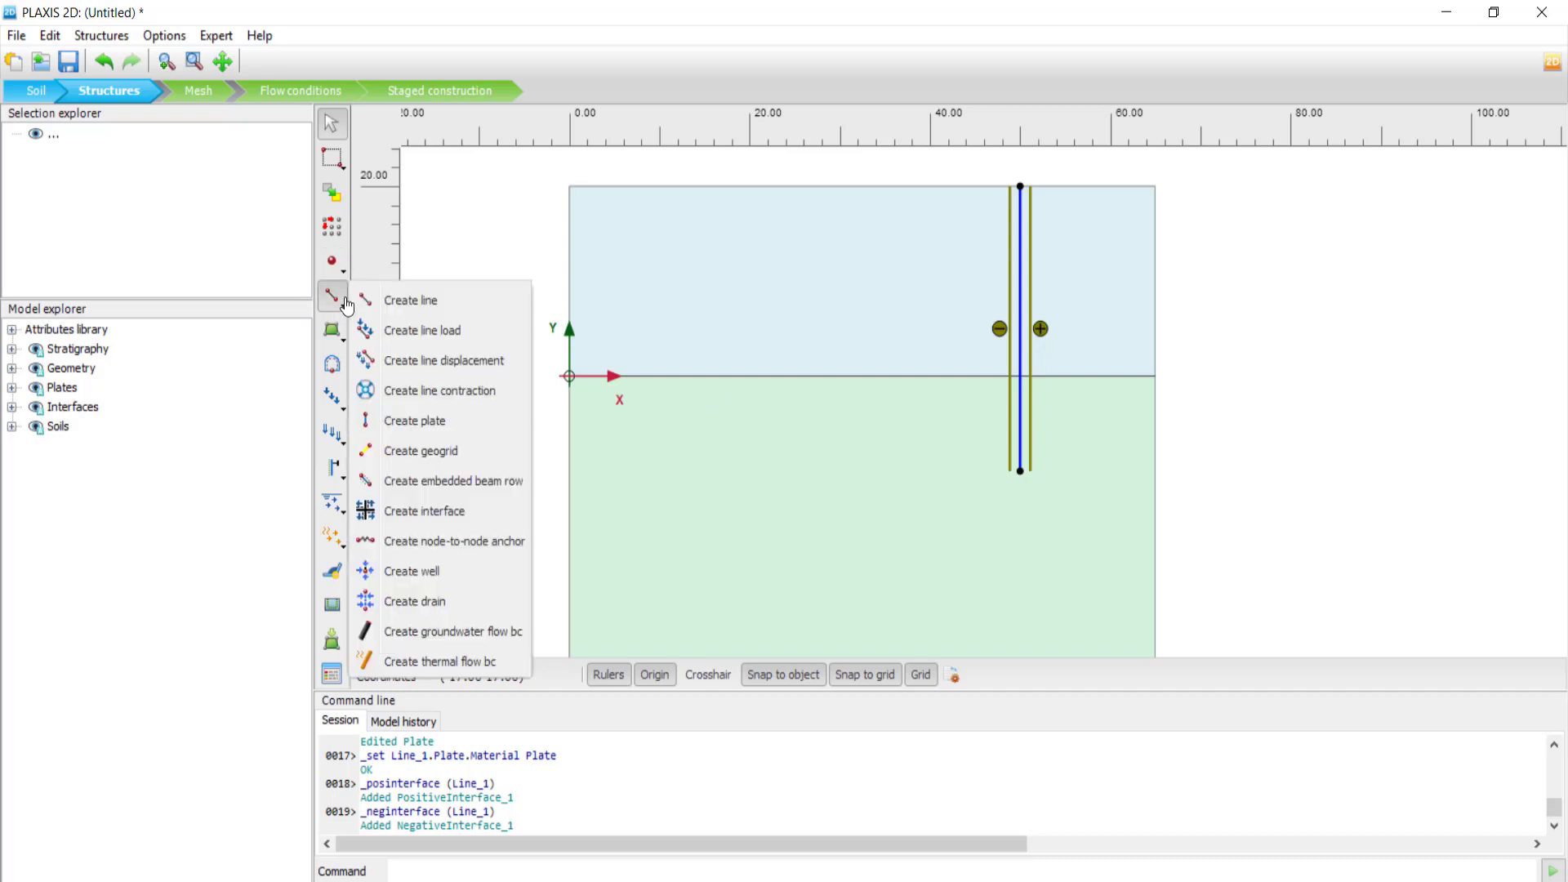
click(432, 308)
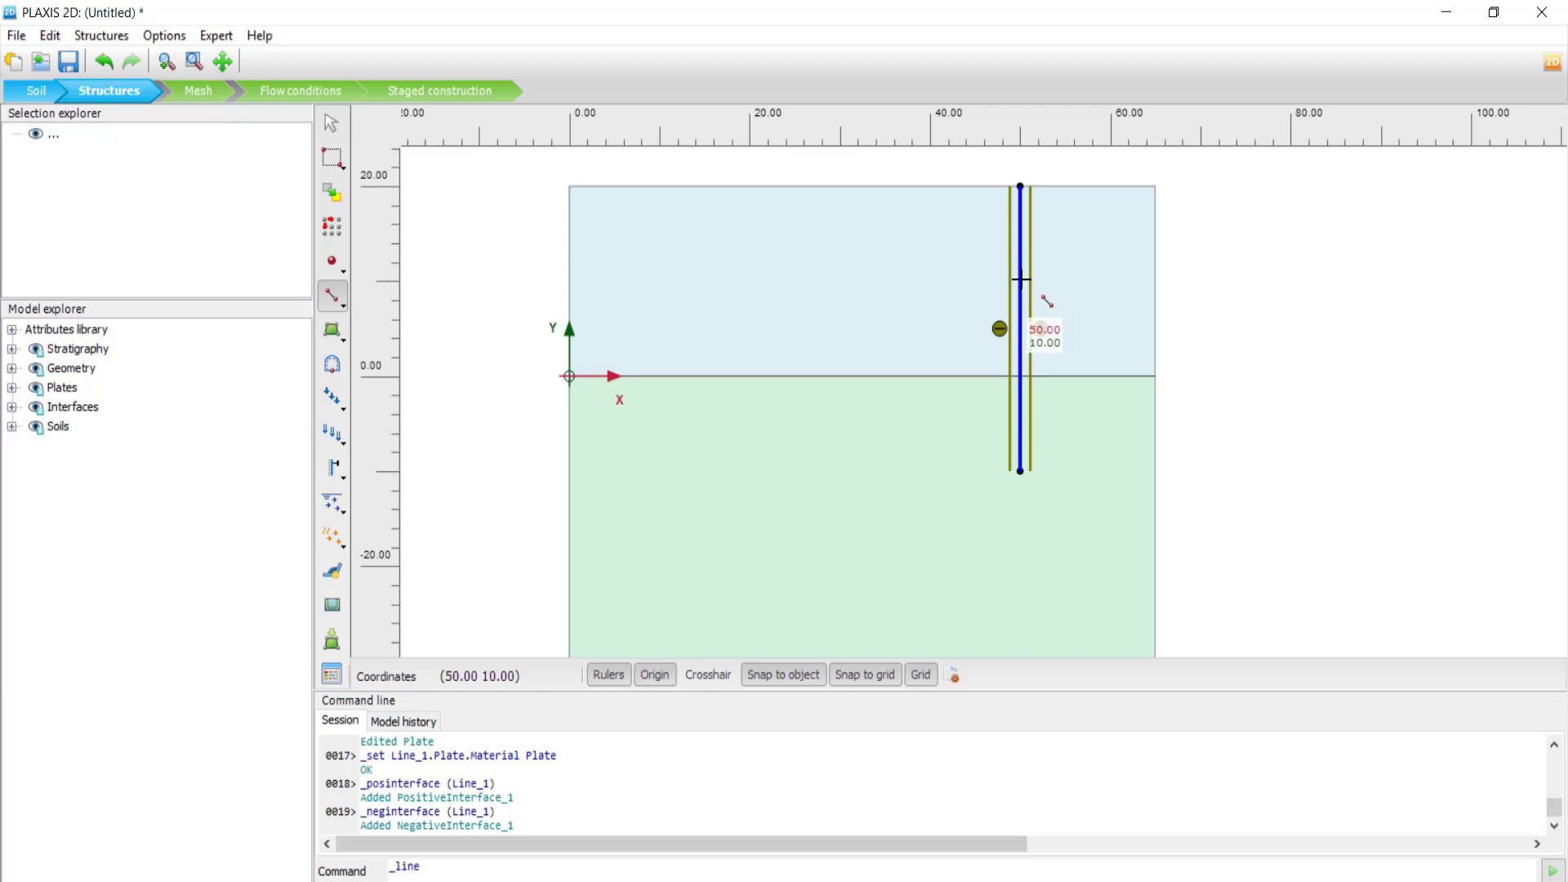
click(1022, 209)
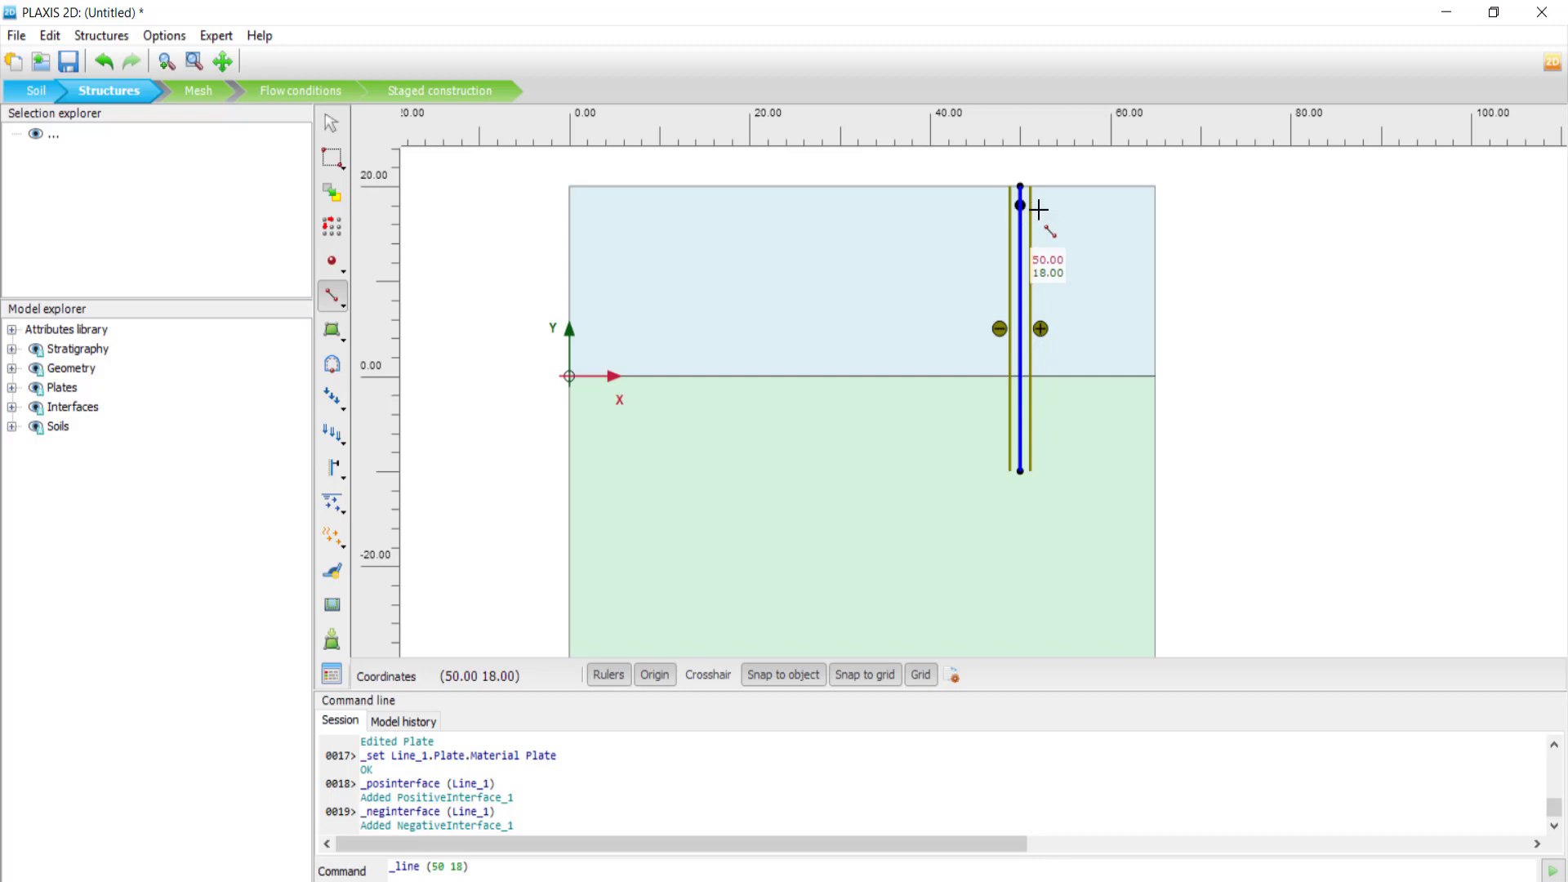
click(1156, 205)
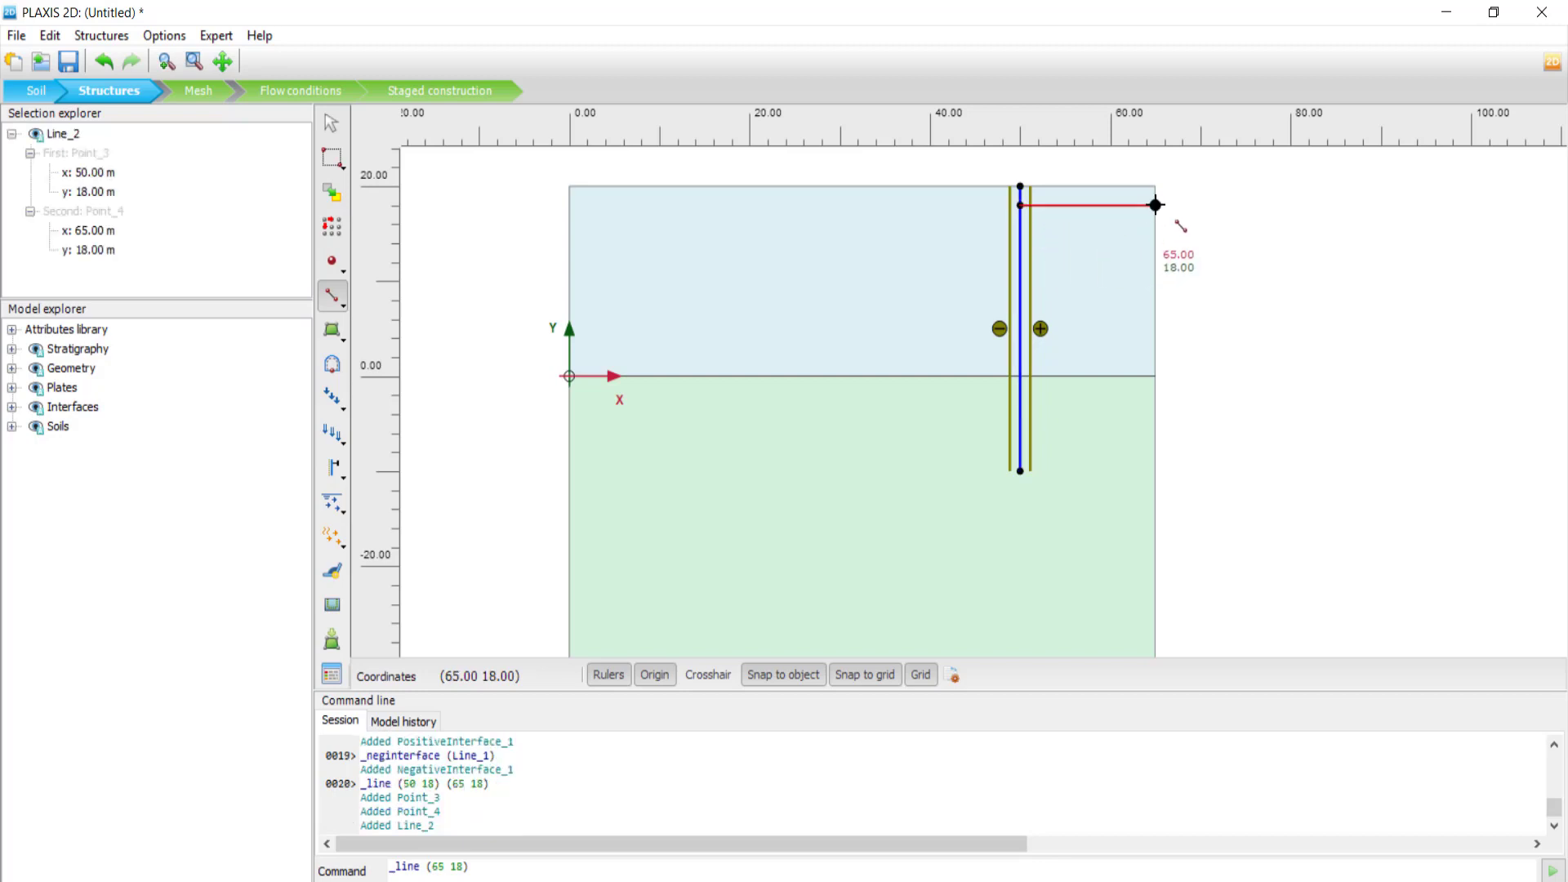
right_click(1156, 205)
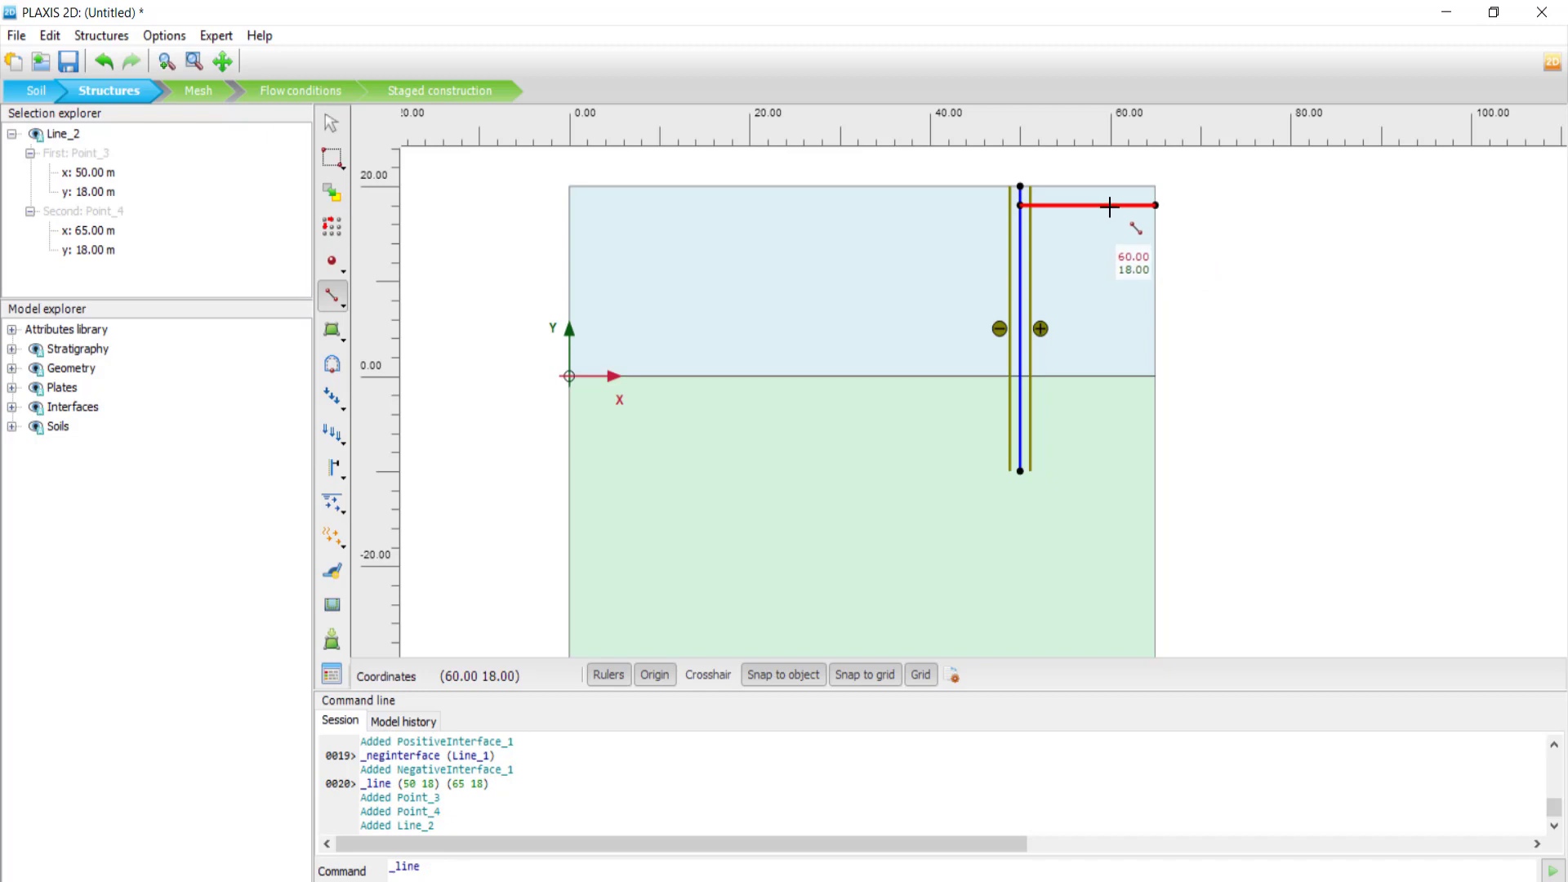
Step: Draw a second horizontal line from the wall at (50, 10) to the model's edge at (65, 10)
click(347, 304)
click(409, 300)
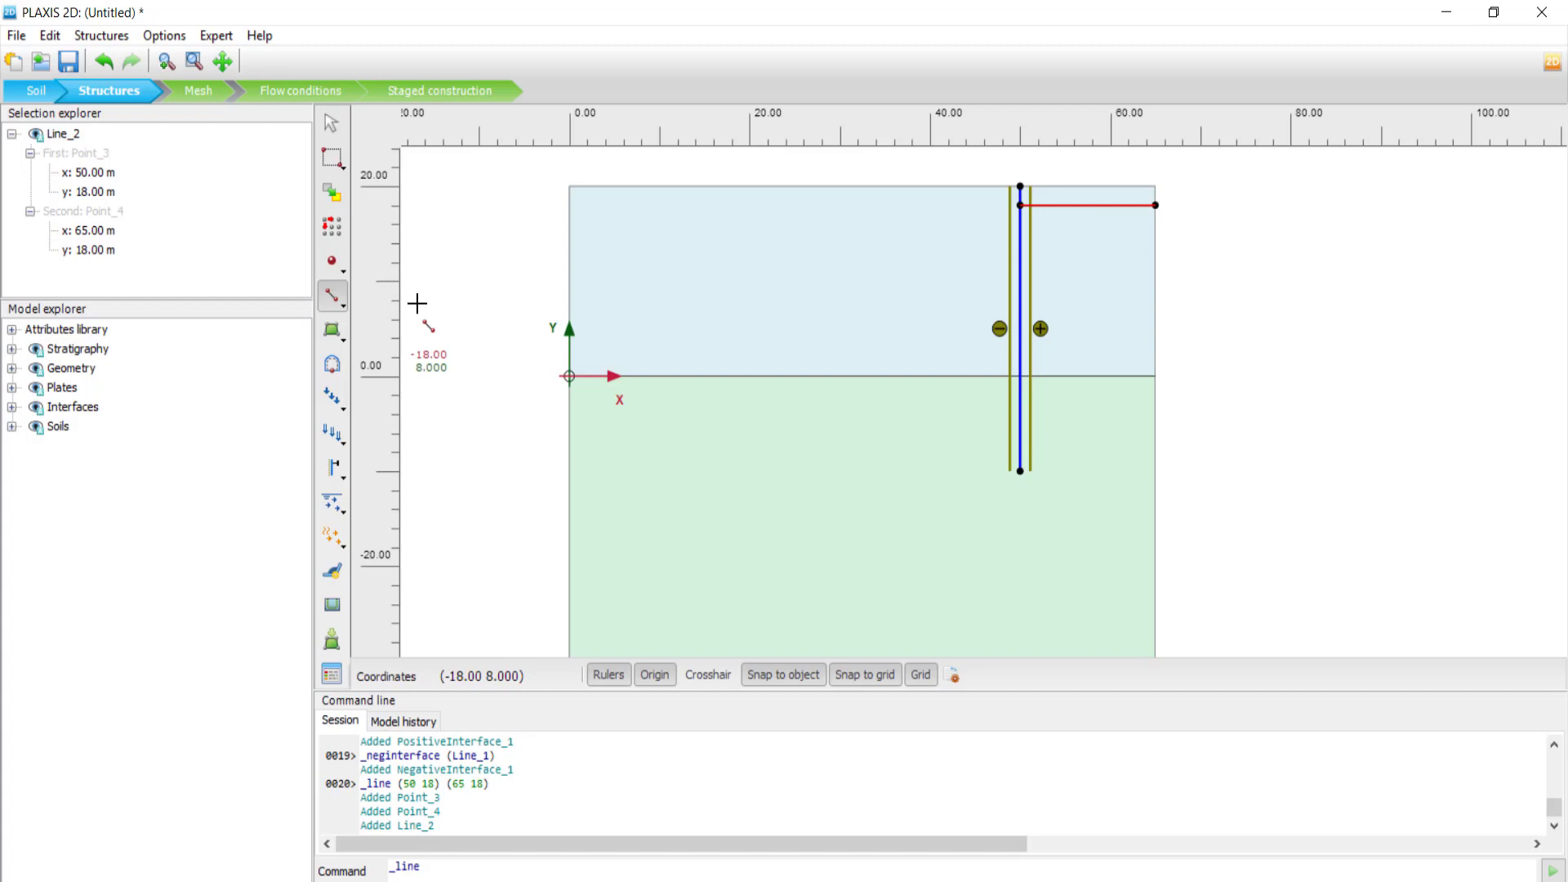
click(1020, 280)
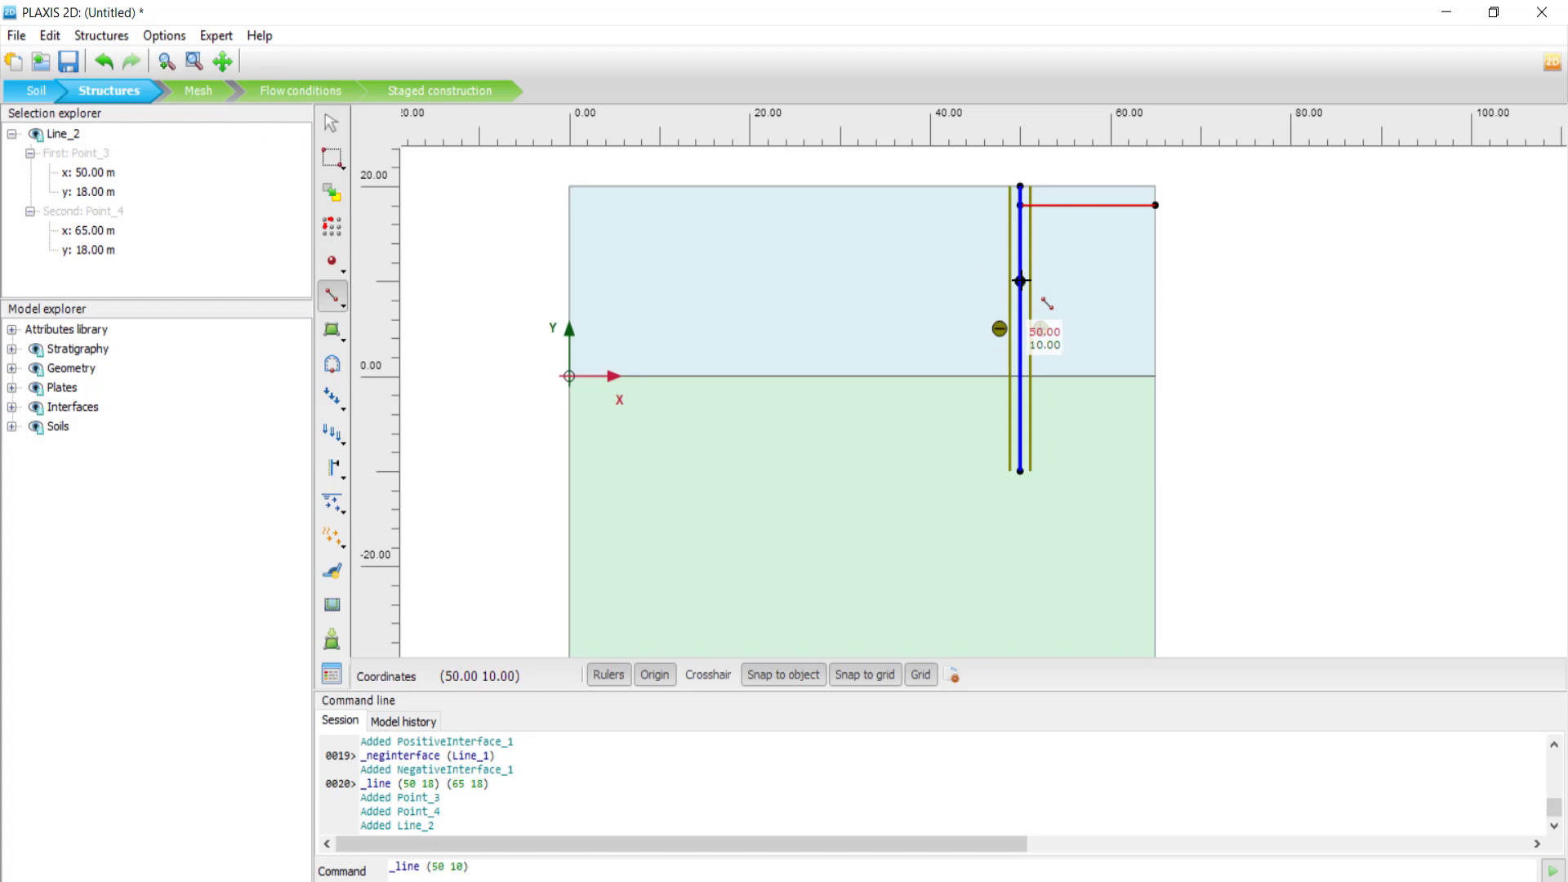
click(1155, 280)
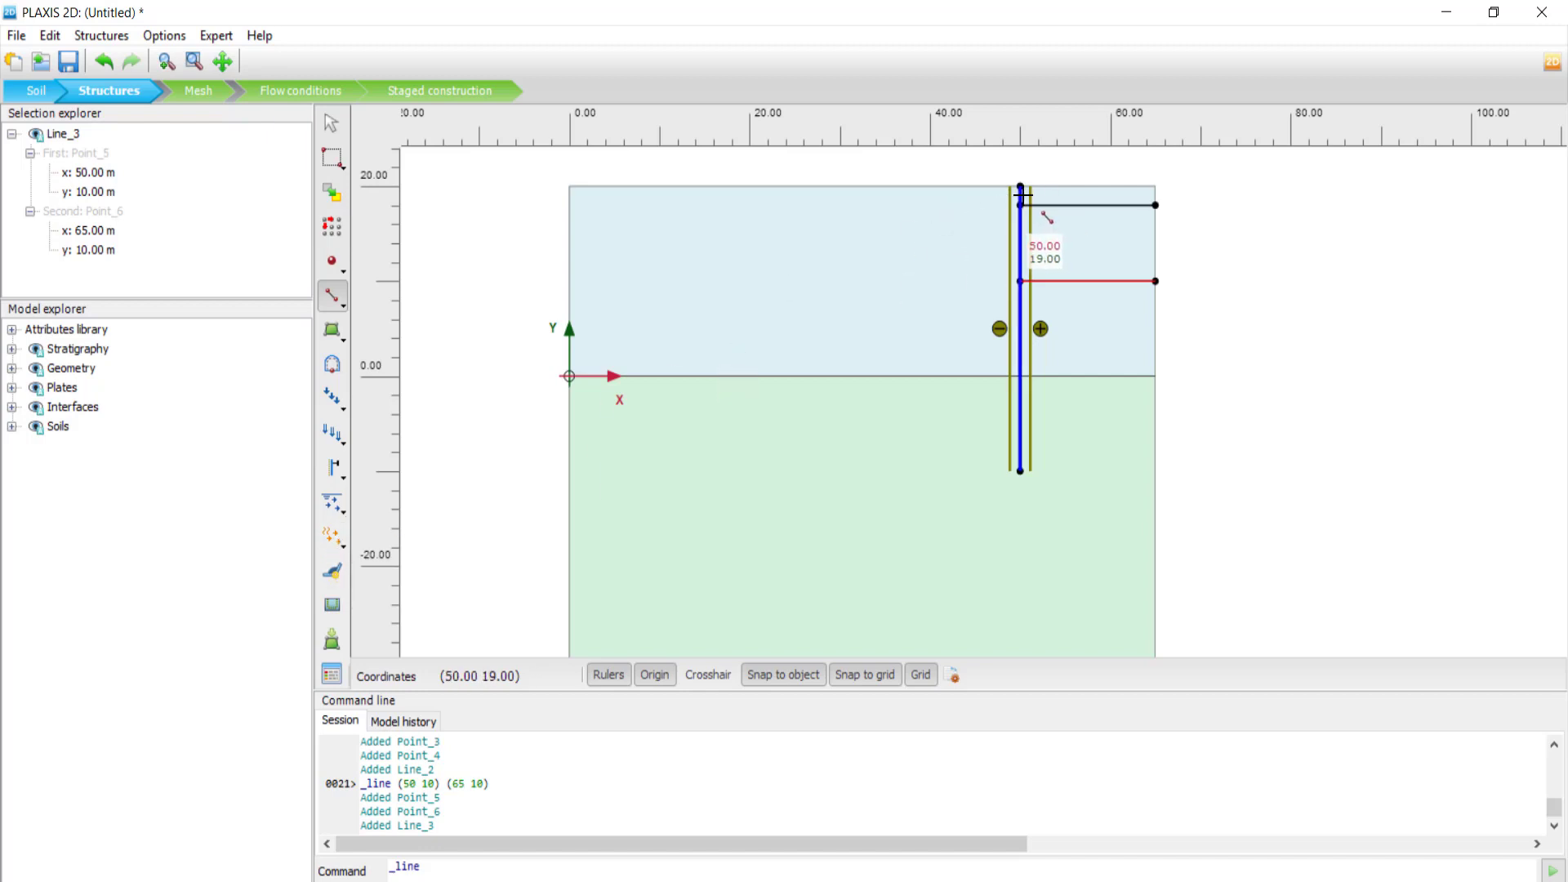
Step: Place a fixed-end anchor on the wall at (50, 19)
scroll(1012, 208, up, 3)
scroll(1369, 260, down, 1)
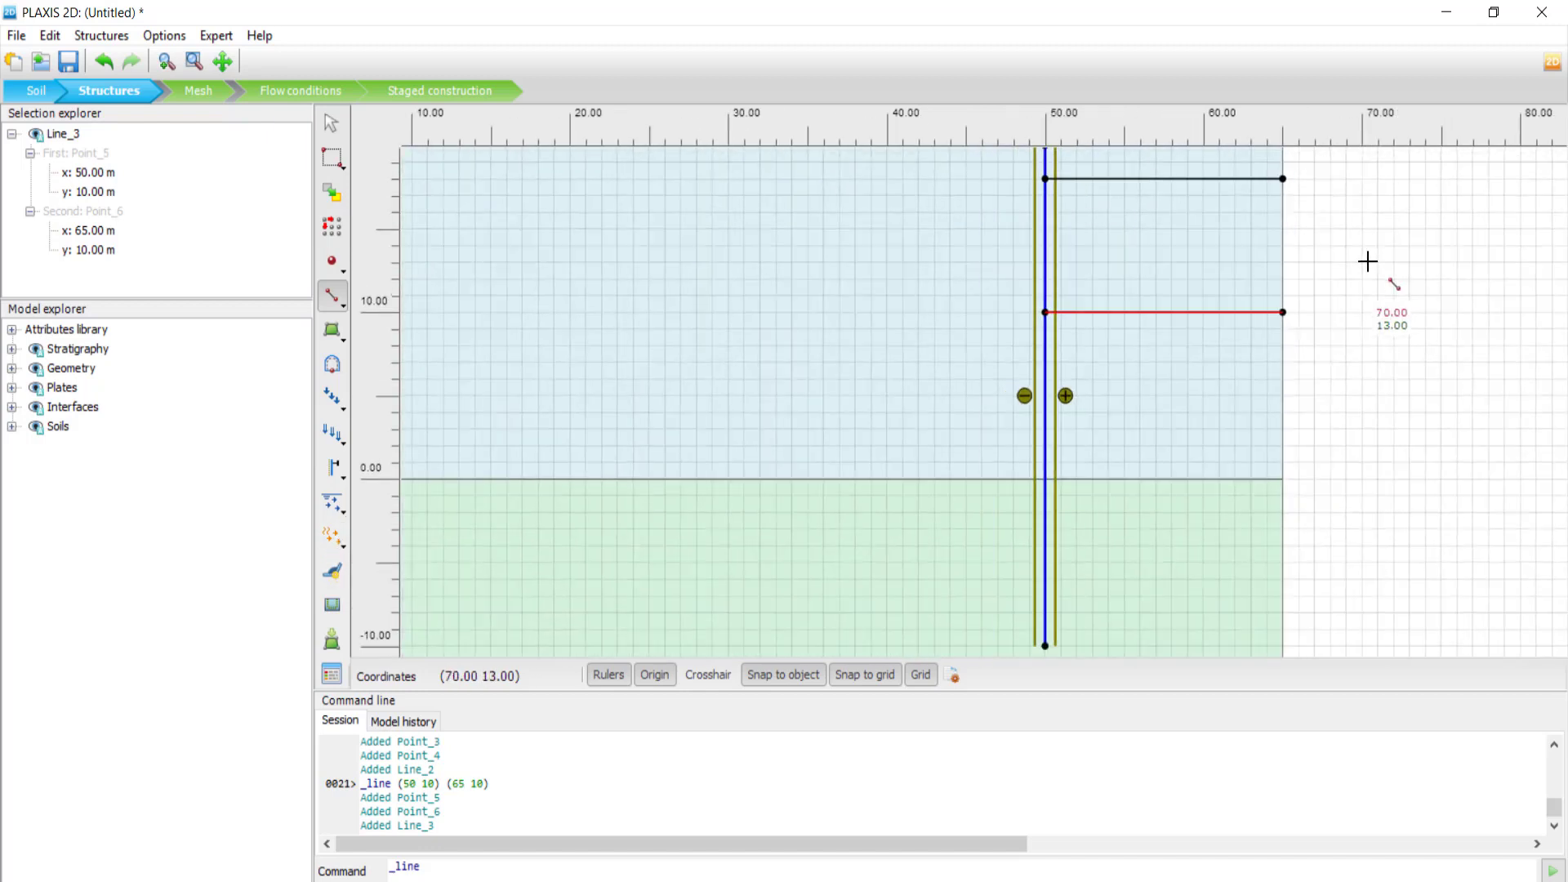
drag(1369, 260, 1365, 389)
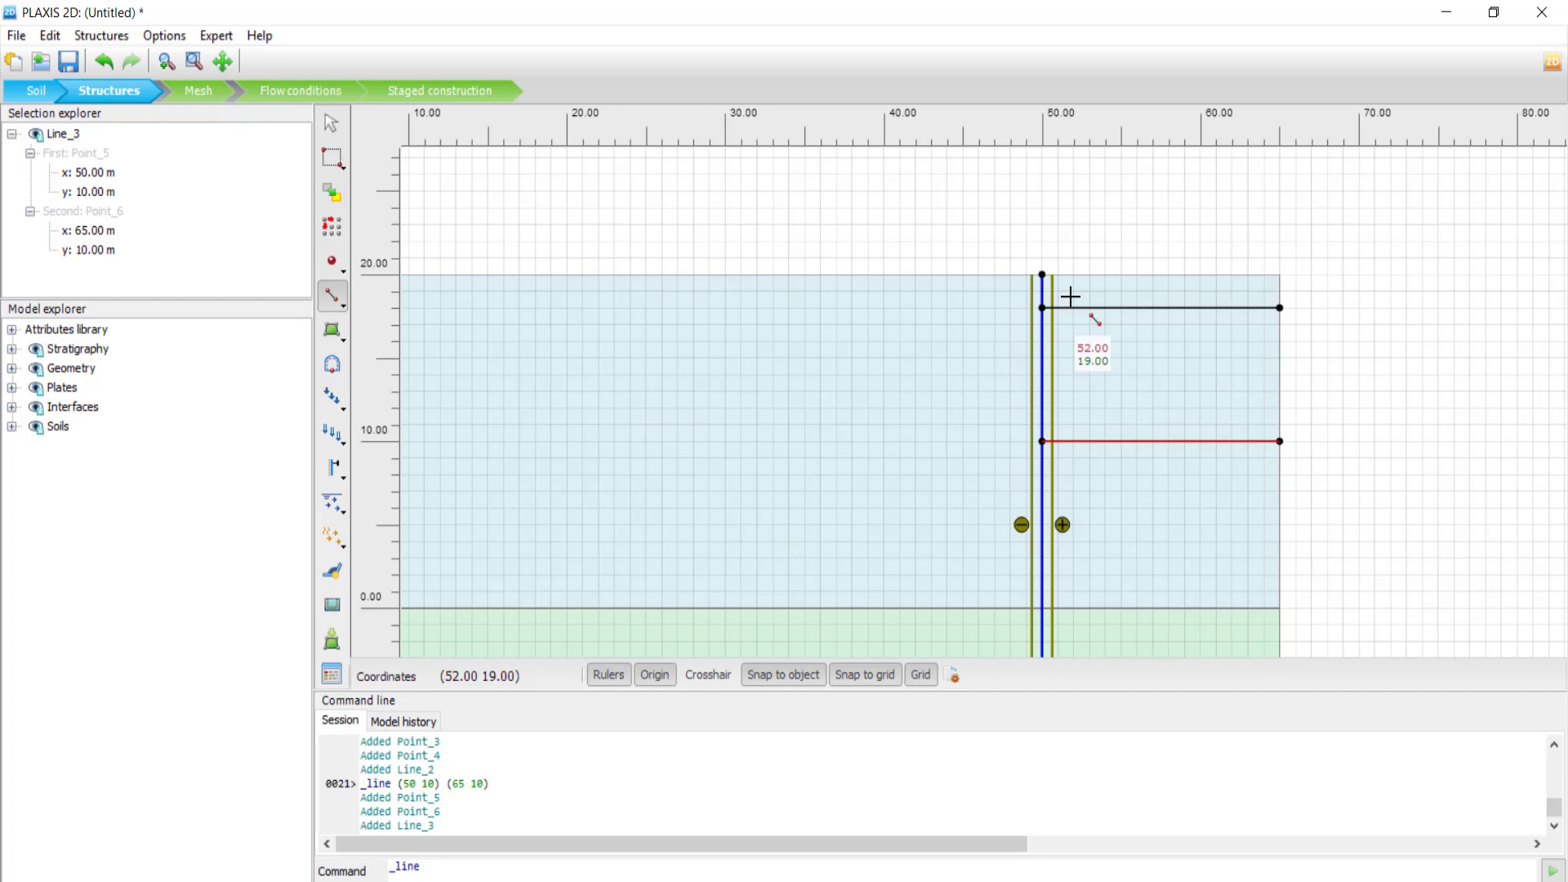
click(334, 468)
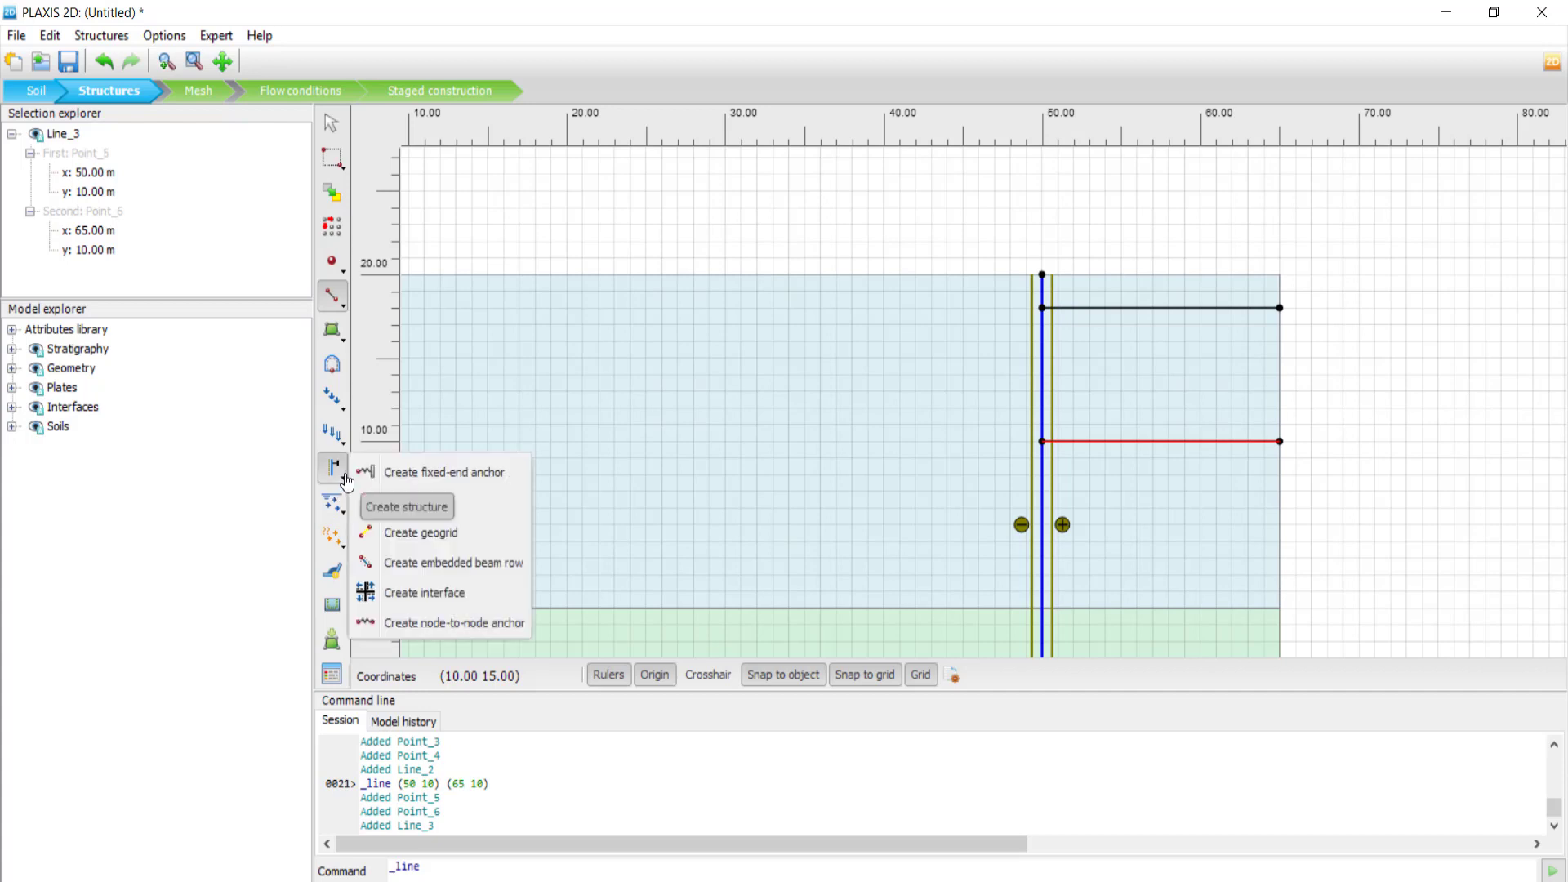
click(469, 487)
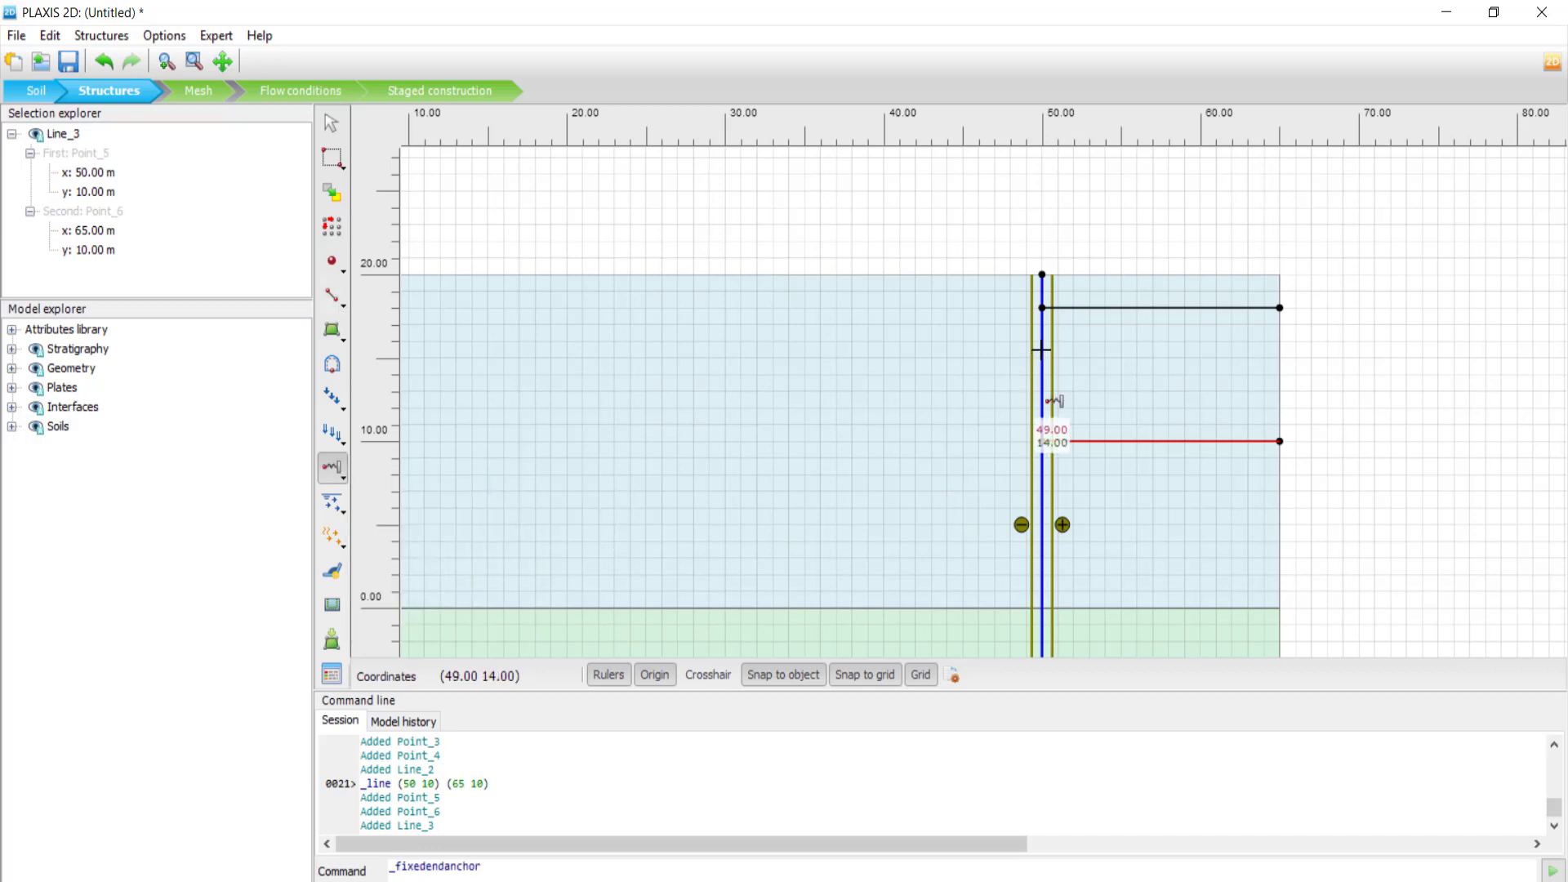
scroll(1047, 290, up, 2)
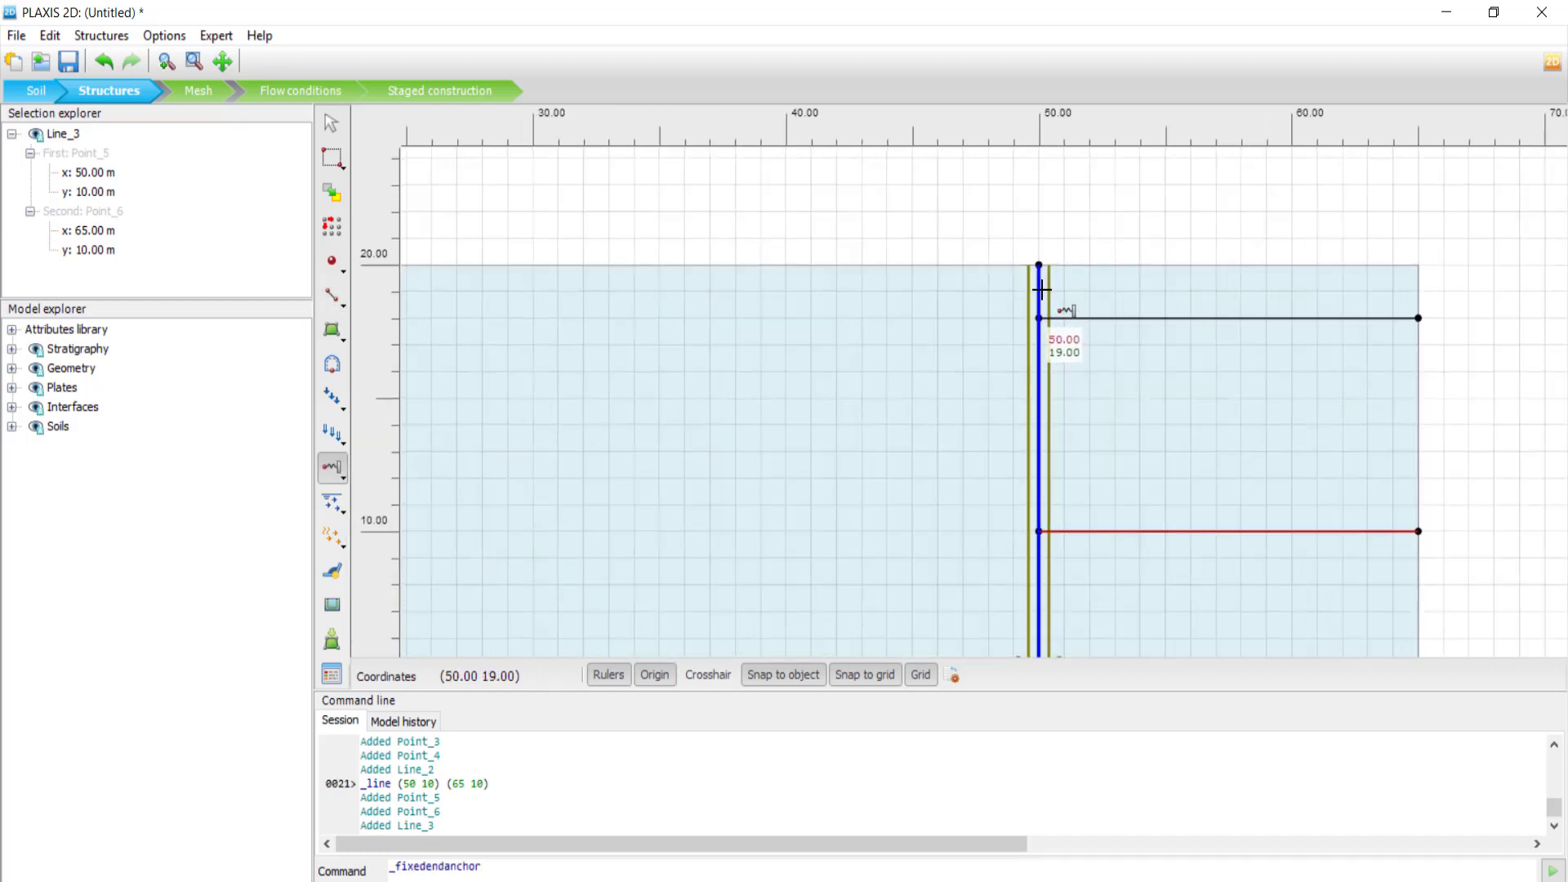
click(1040, 290)
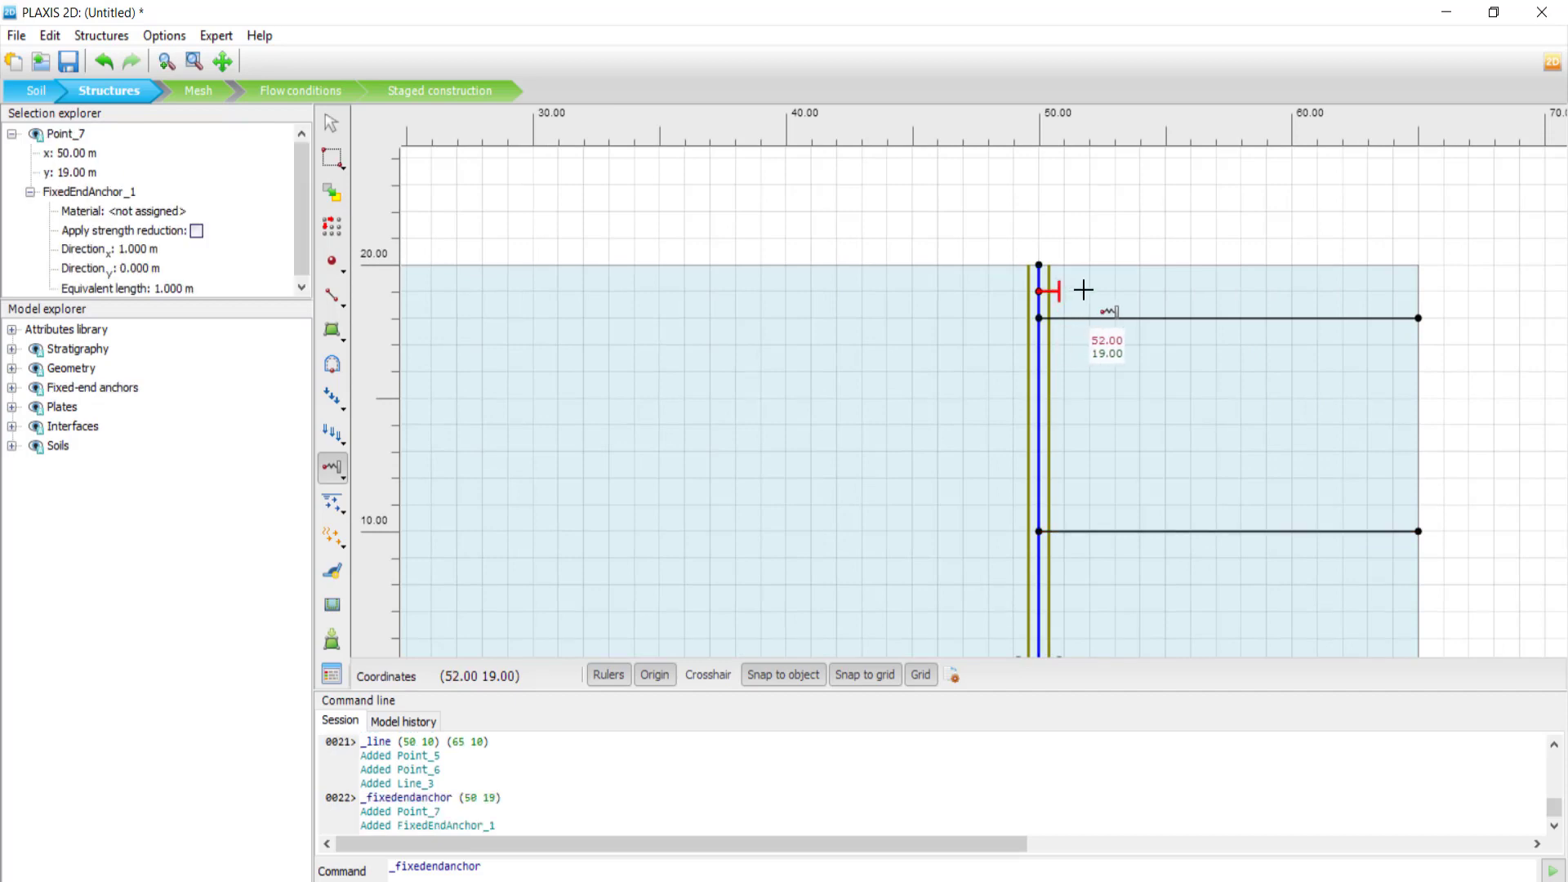
Step: Create a new anchor material set and name it Anchor
click(331, 676)
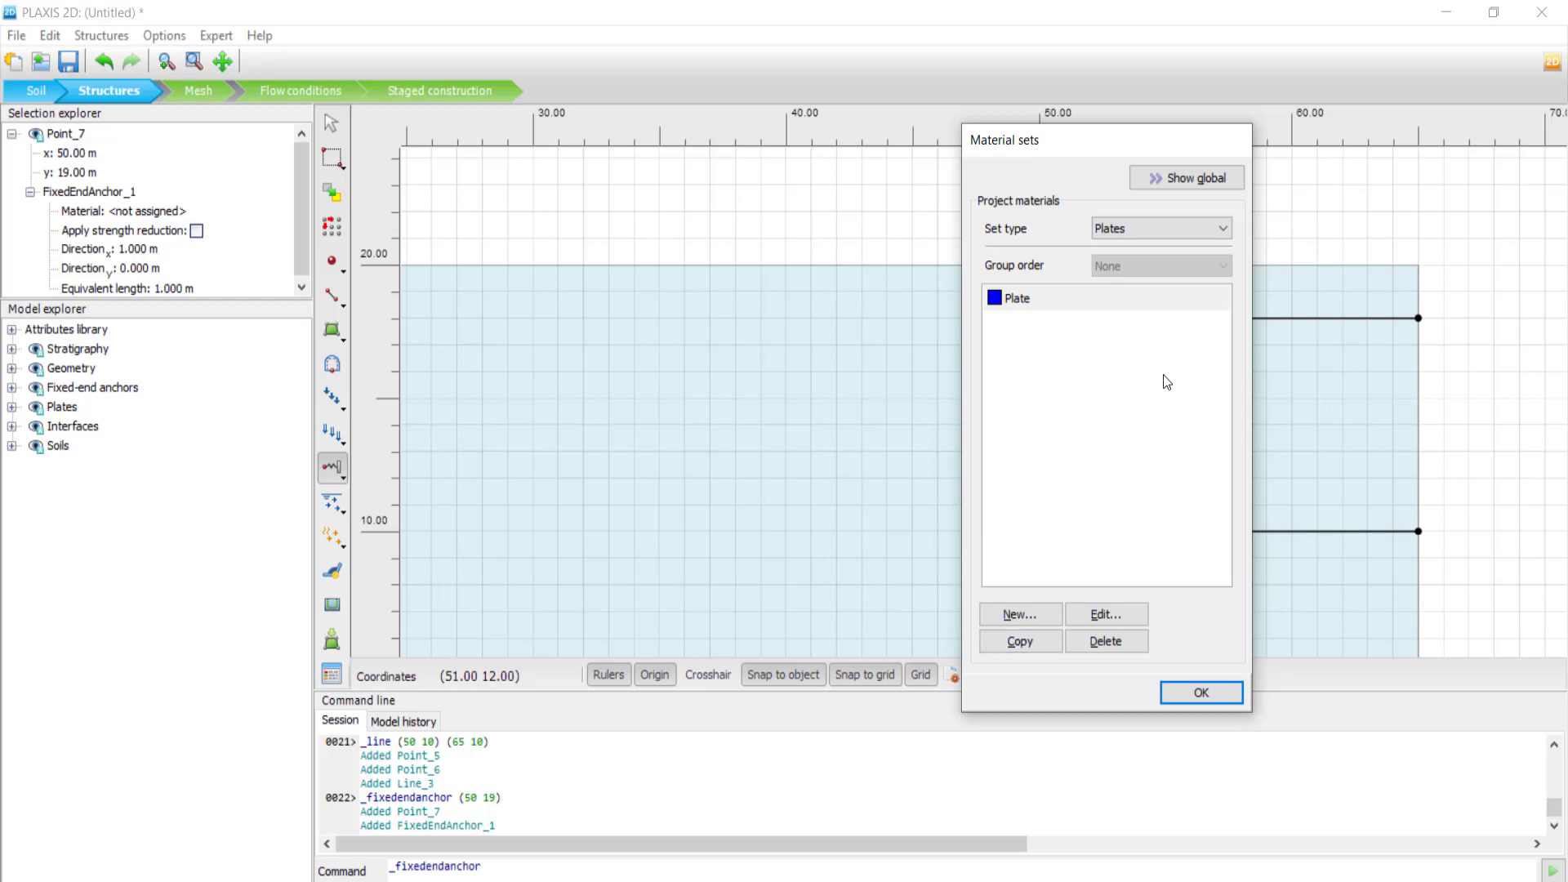
click(1155, 230)
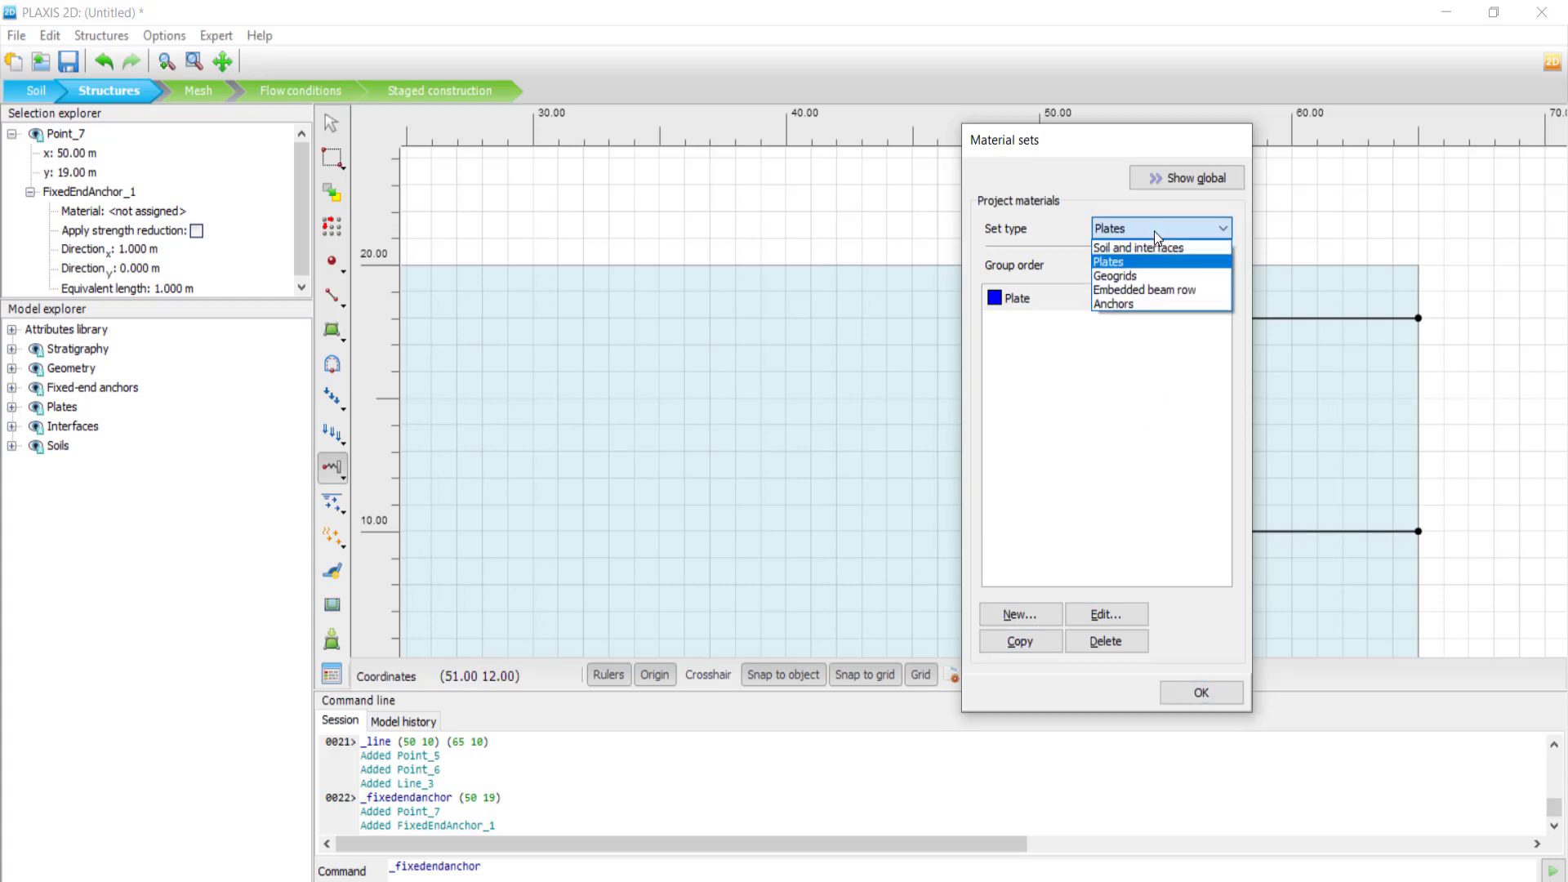
click(1140, 303)
click(1021, 611)
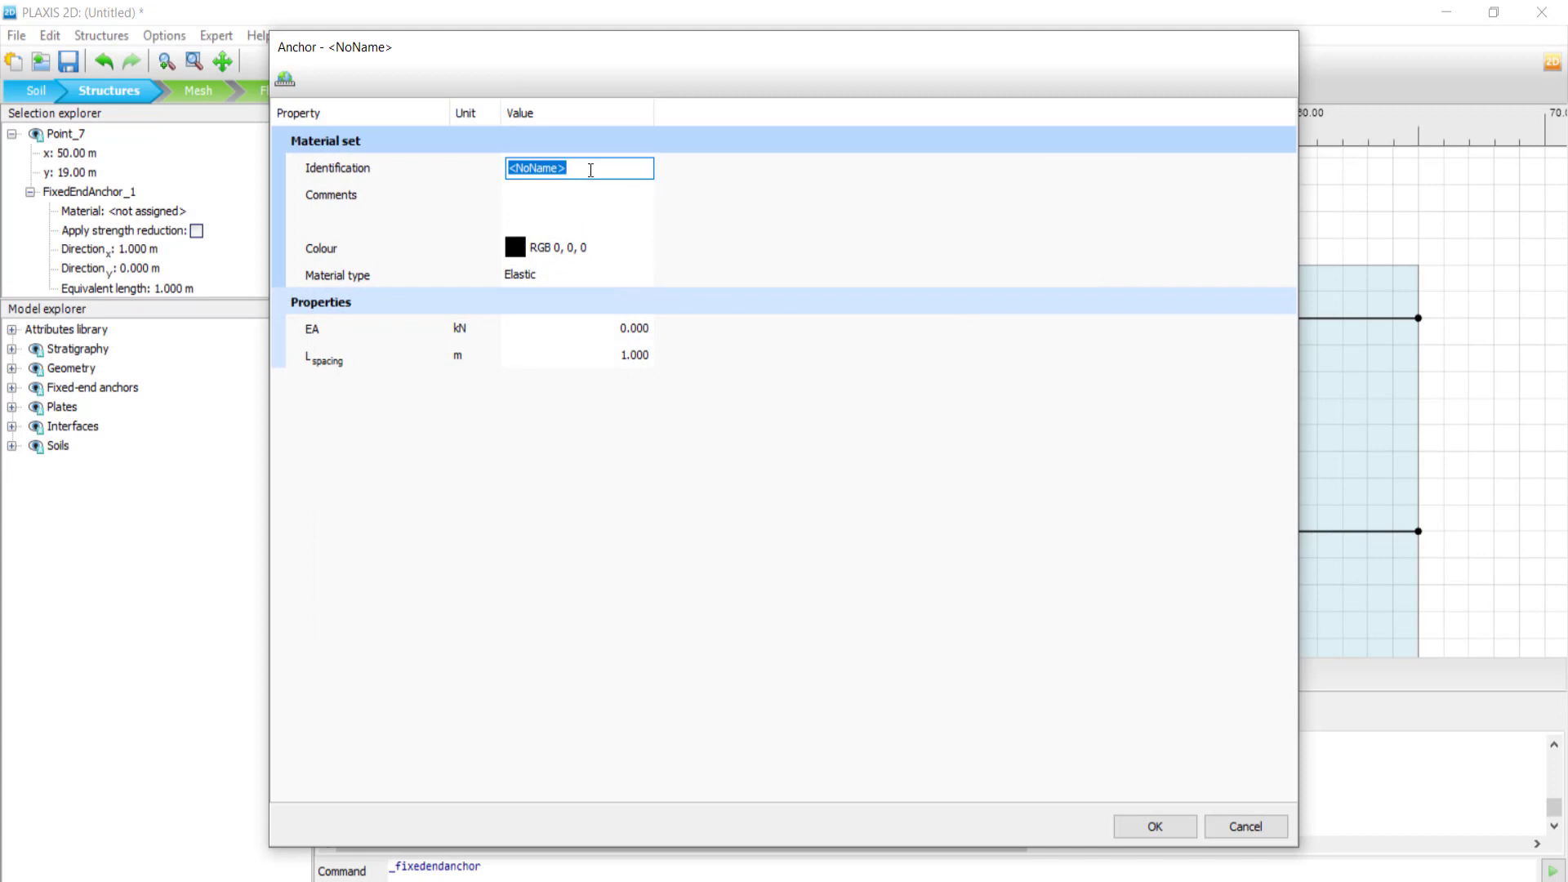
text(Anch)
text(or)
Step: Give the anchor material an EA of 2e6 kN and a spacing of 5 m, and save the material set
click(592, 328)
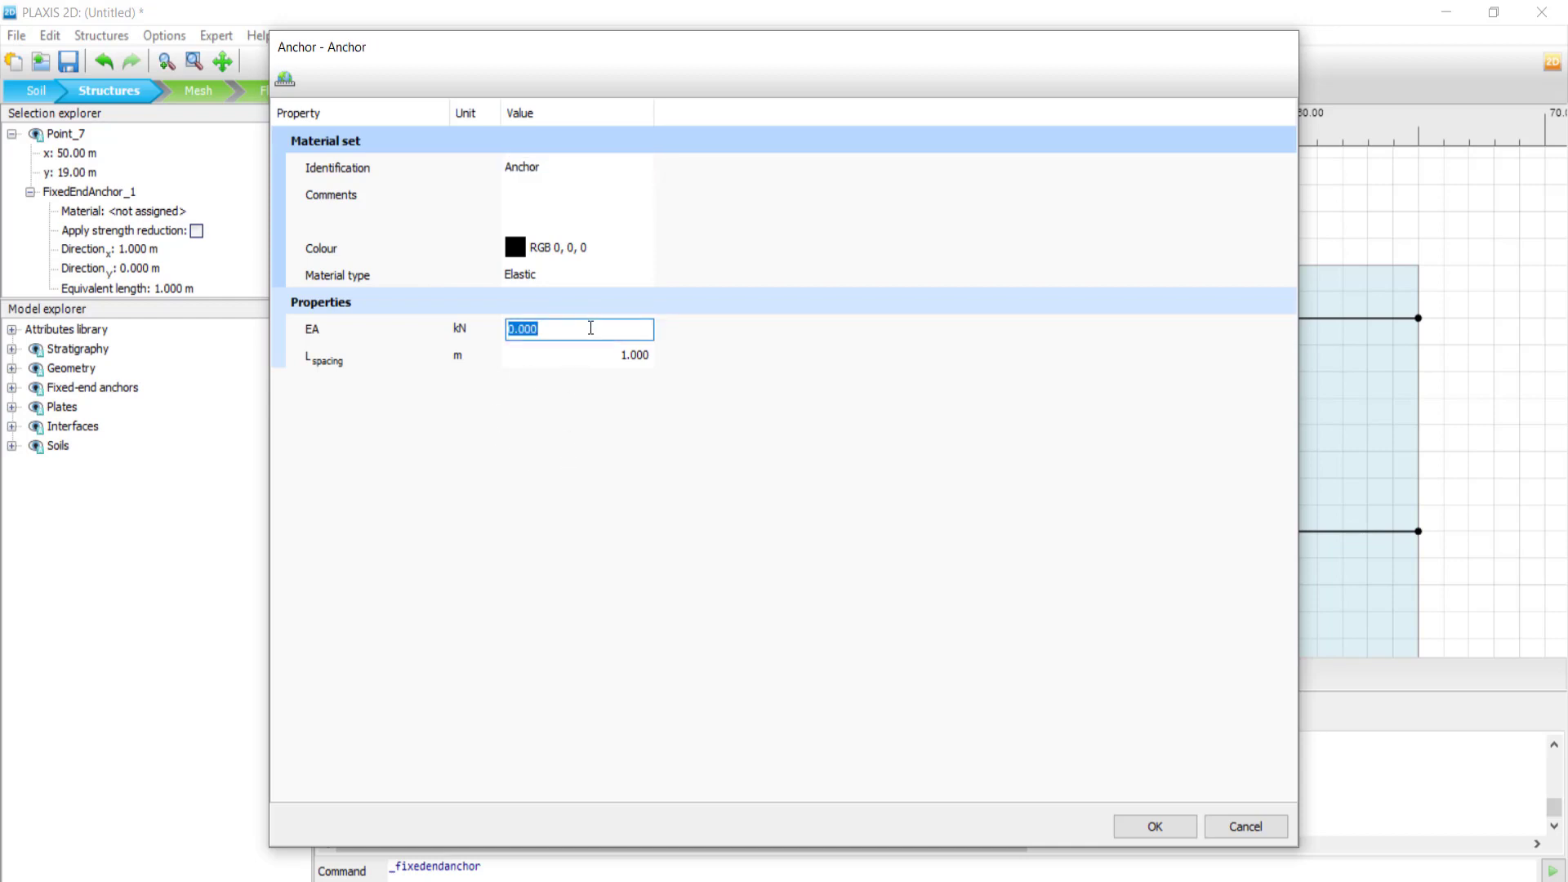
text(2e6)
key(Tab)
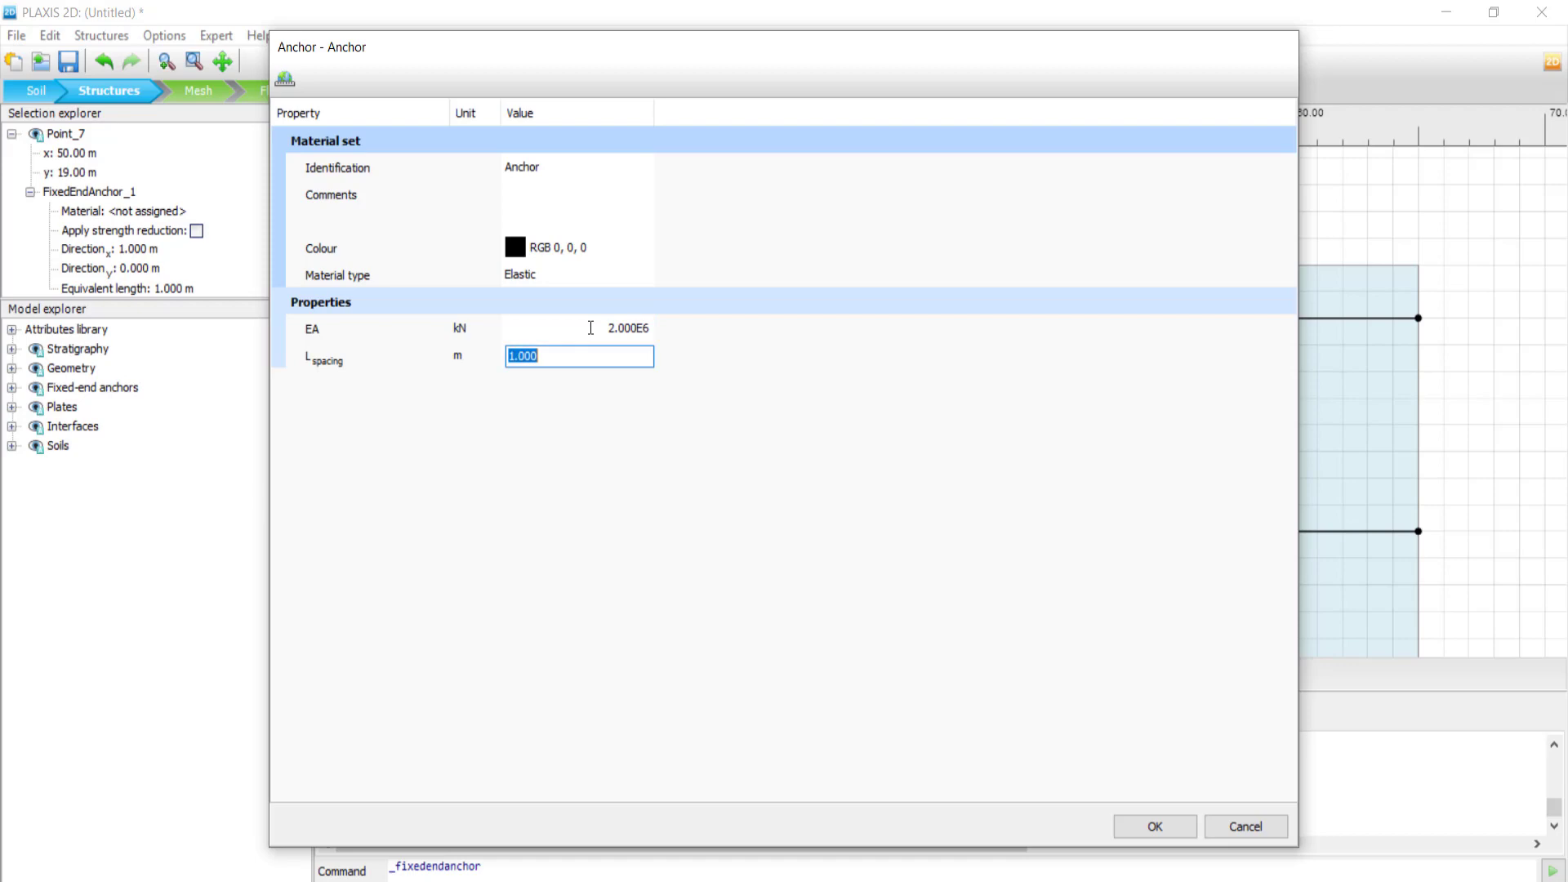
text(5)
key(Return)
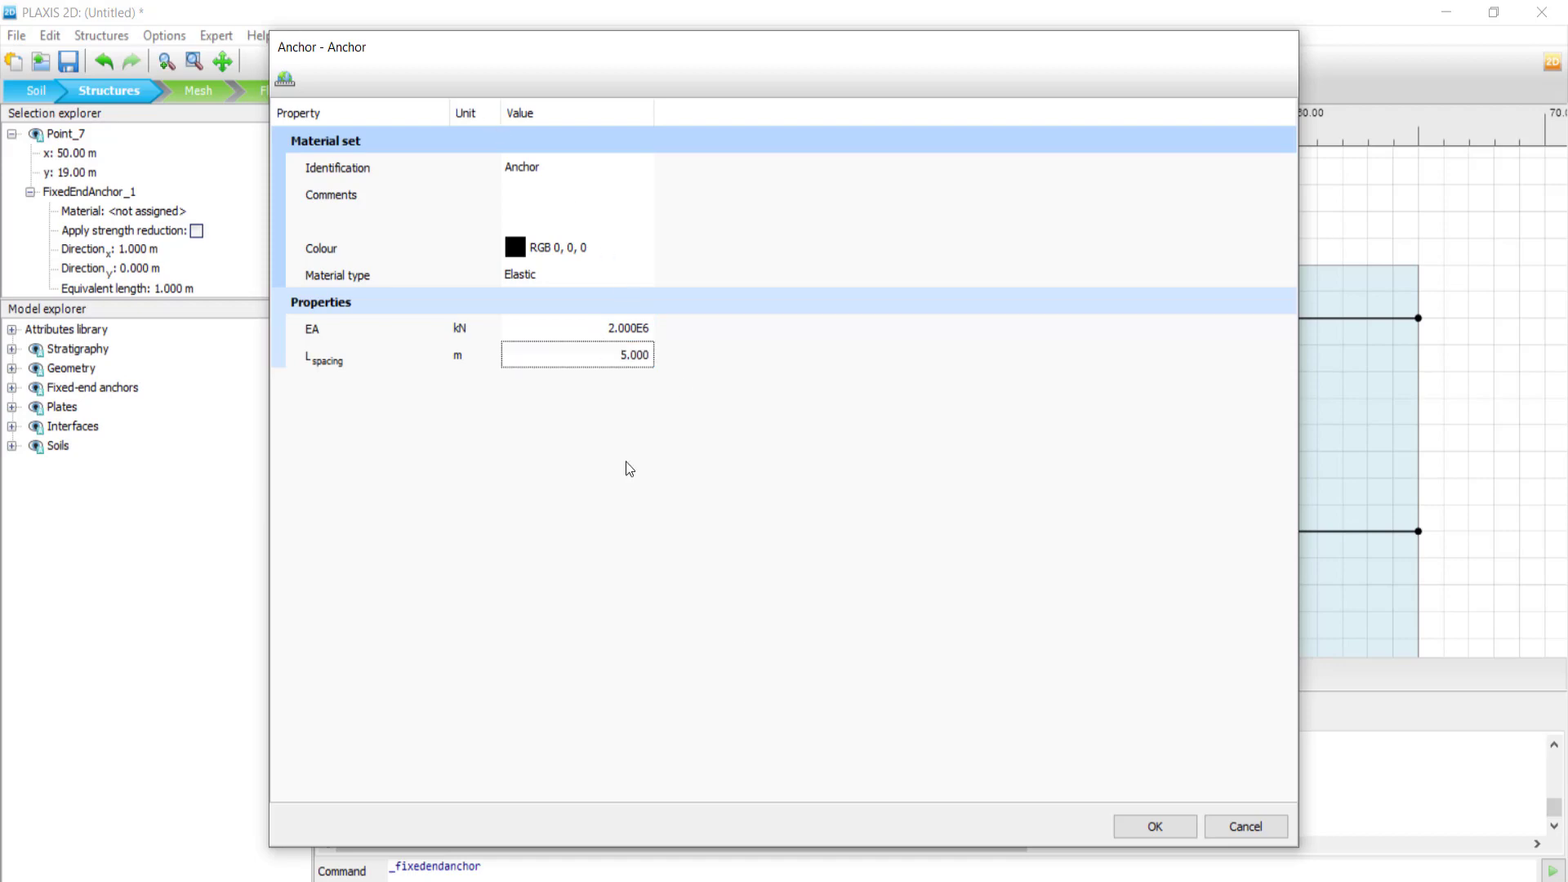
click(1150, 823)
click(1195, 698)
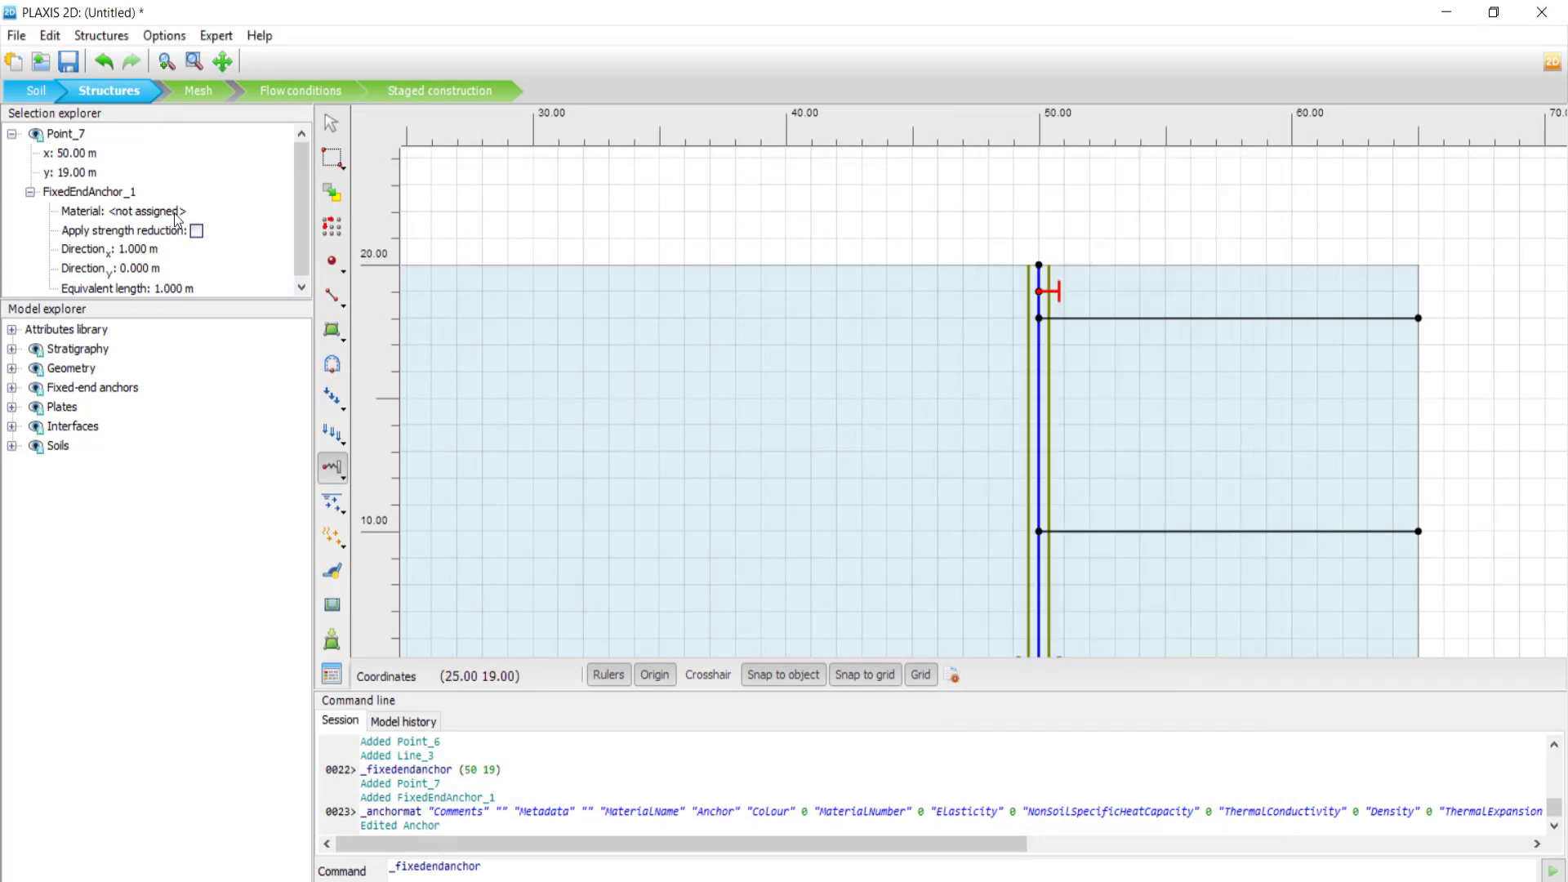
Step: Assign the Anchor material to the fixed-end anchor at (50, 19)
click(173, 212)
click(173, 213)
click(173, 232)
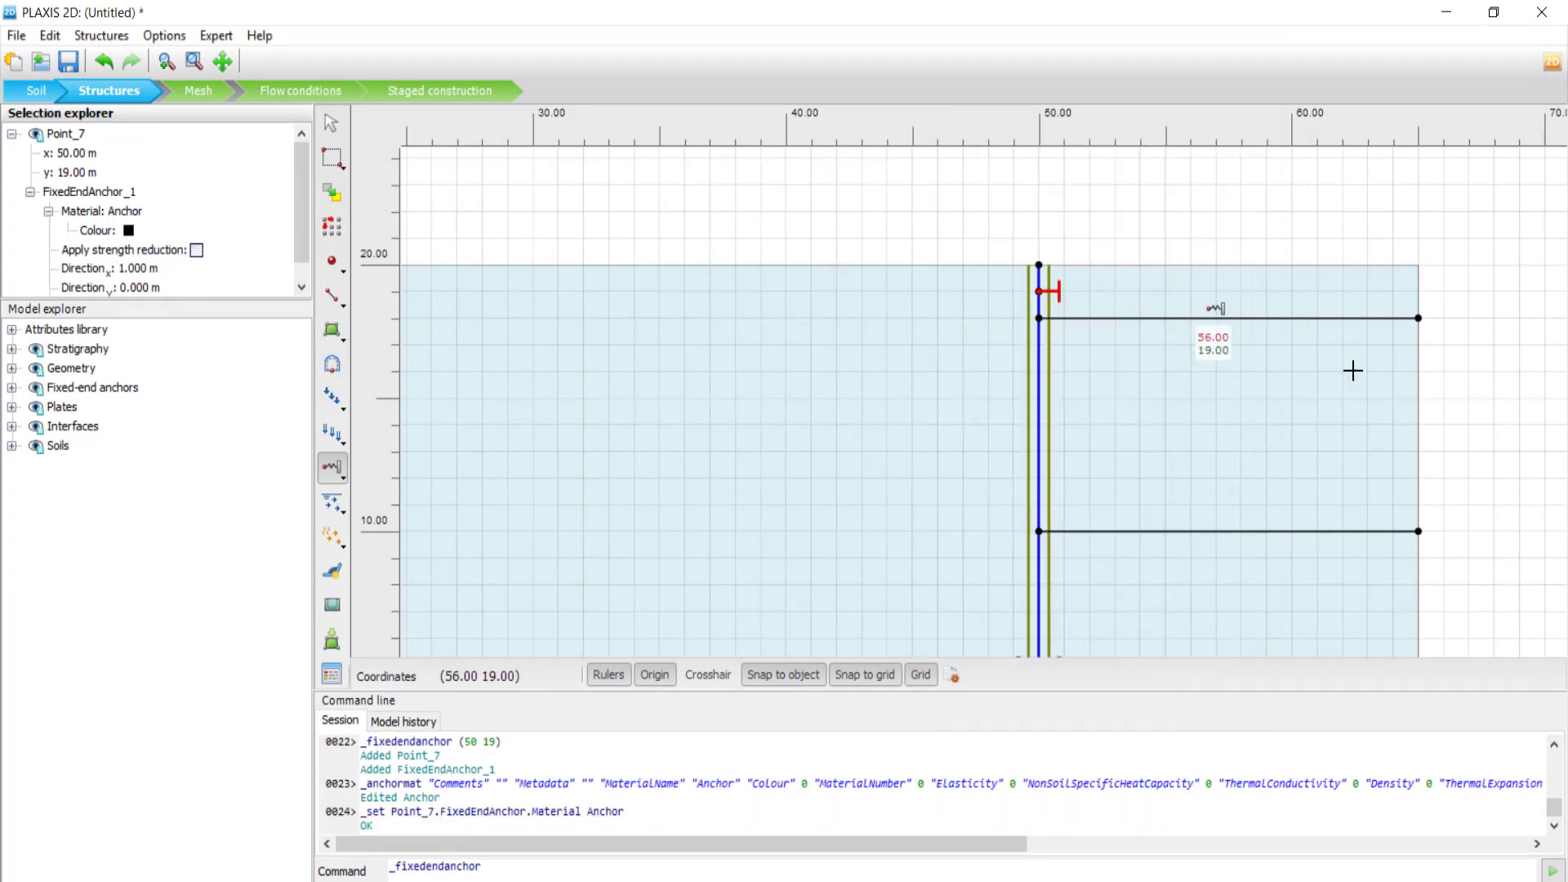
scroll(1320, 422, down, 1)
key(Escape)
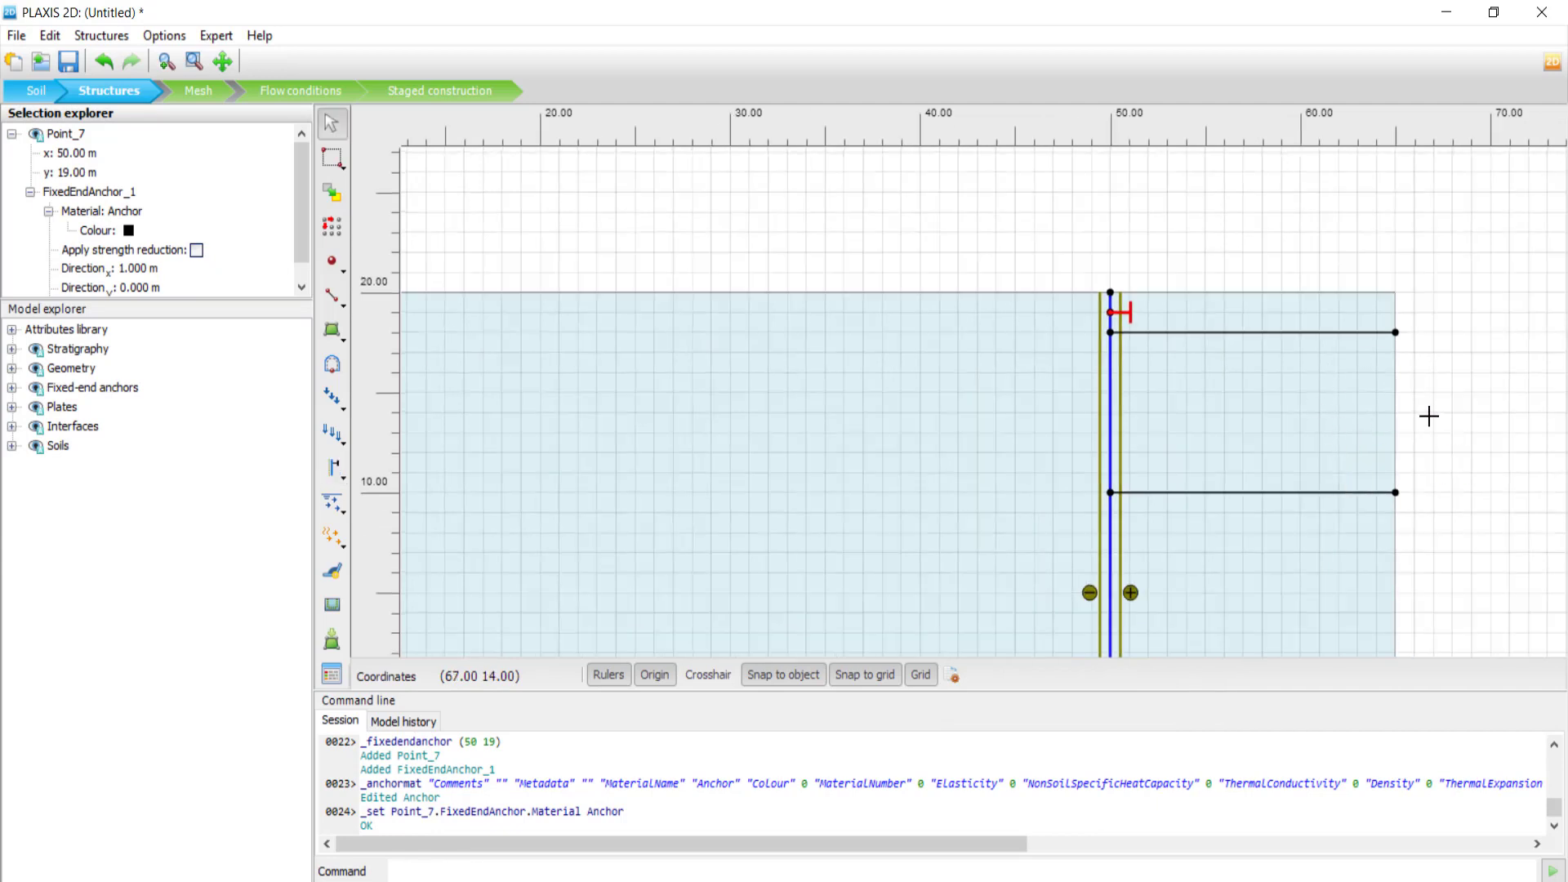
Step: Set the equivalent length of the fixed-end anchor to 15 m
scroll(1419, 418, down, 2)
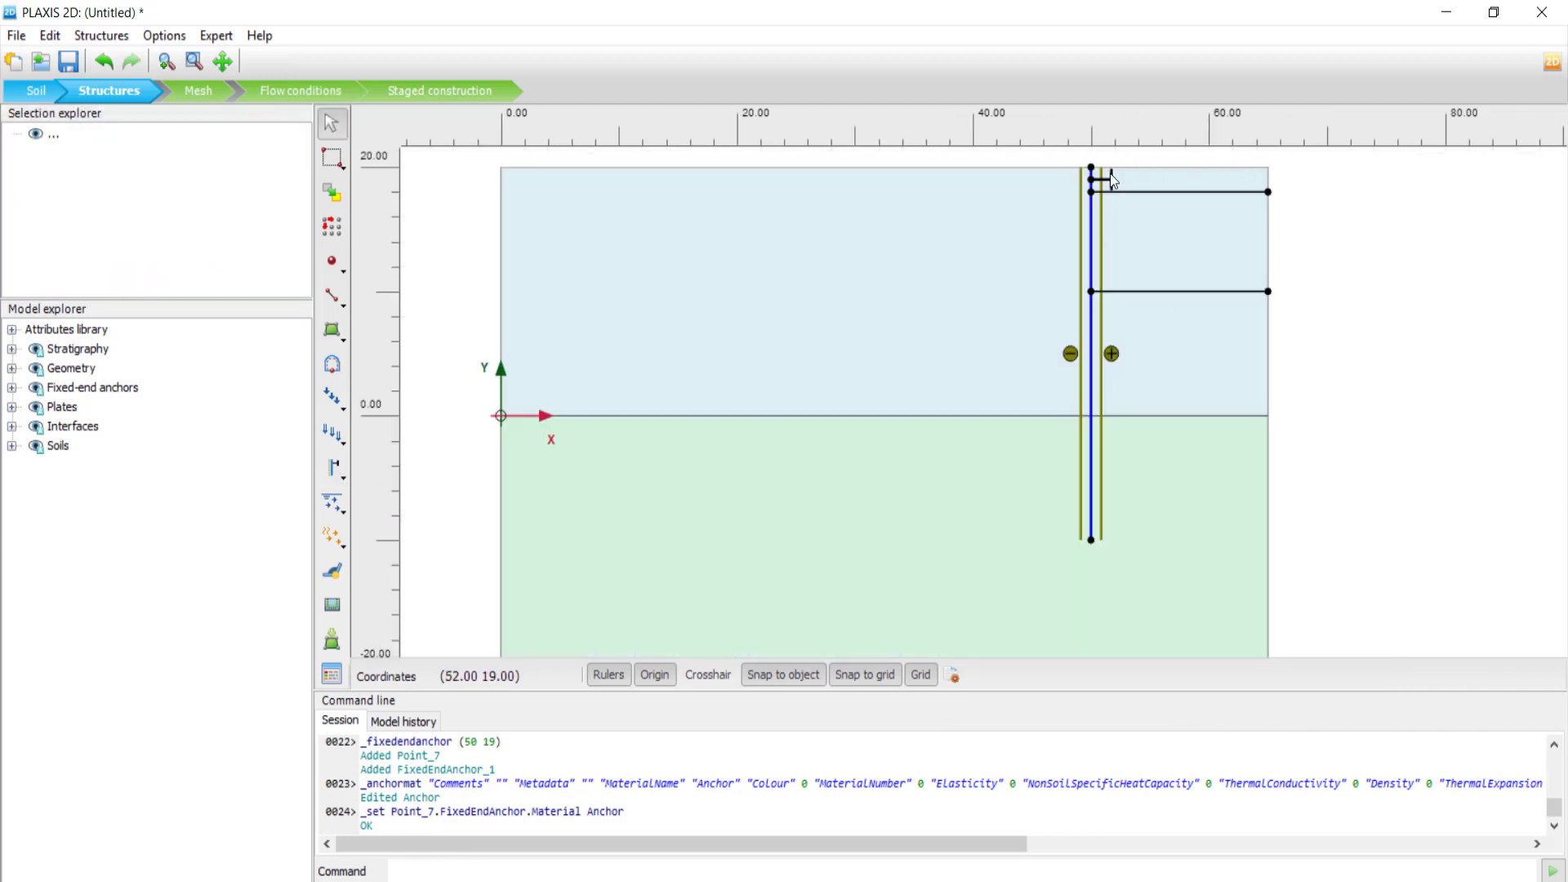
scroll(169, 257, down, 1)
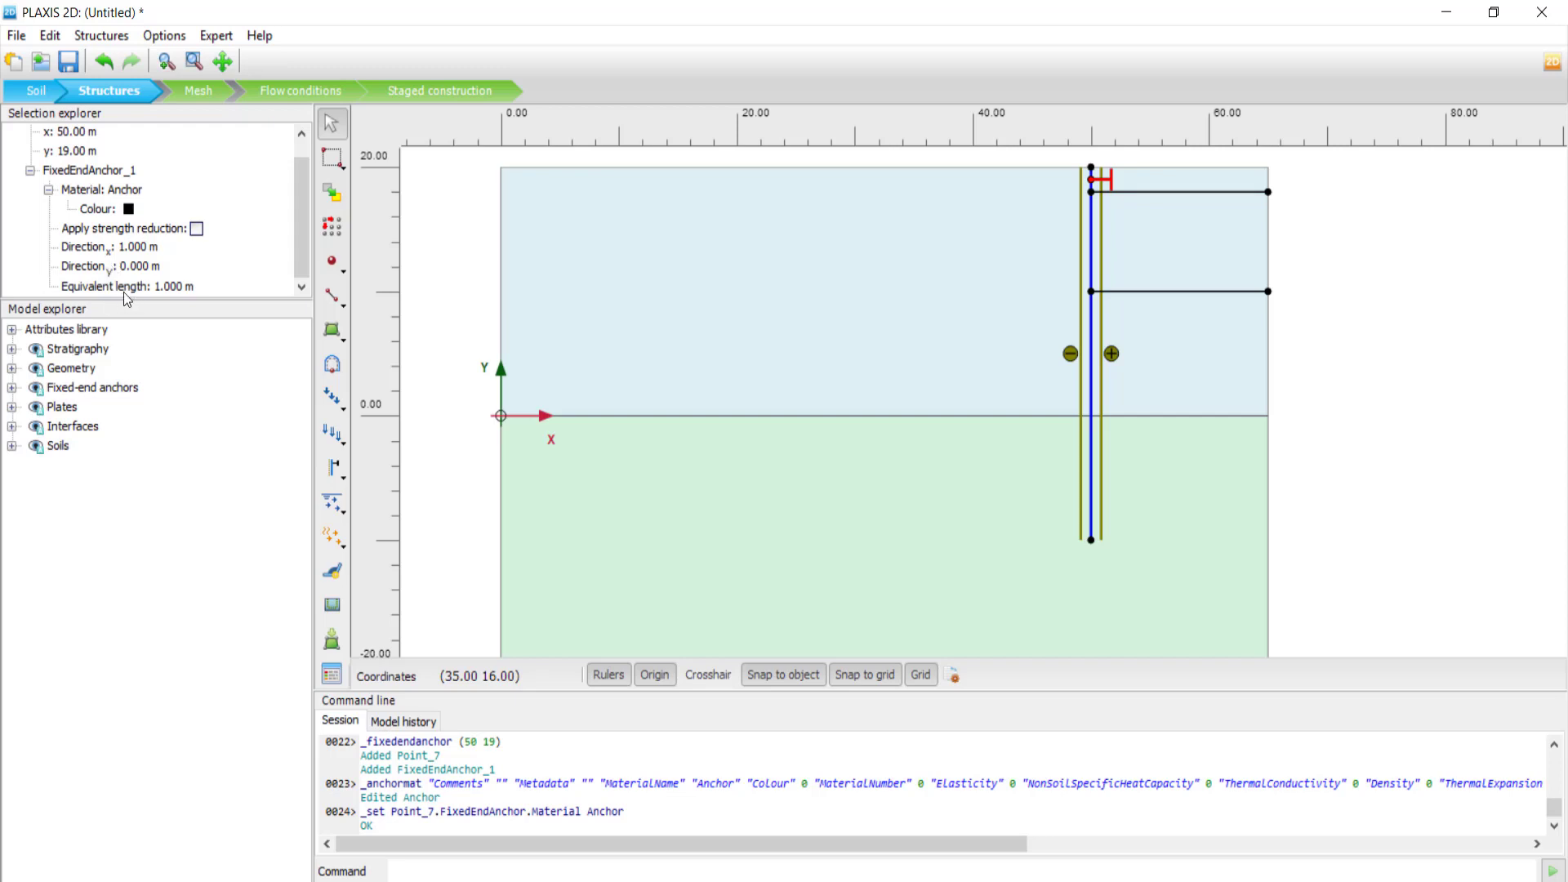
click(167, 289)
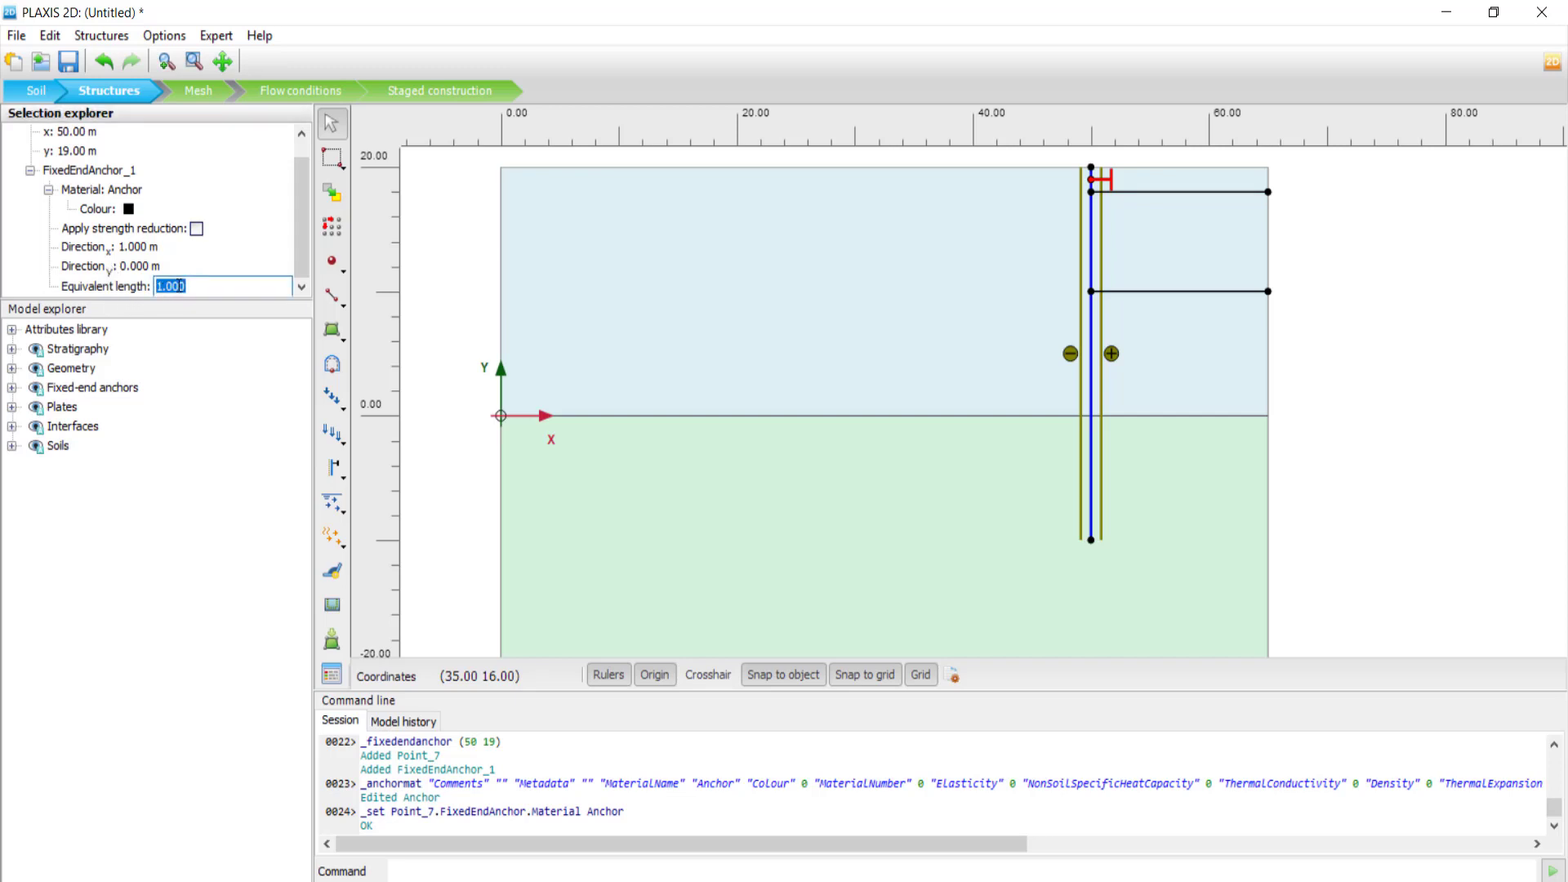
text(15)
key(Return)
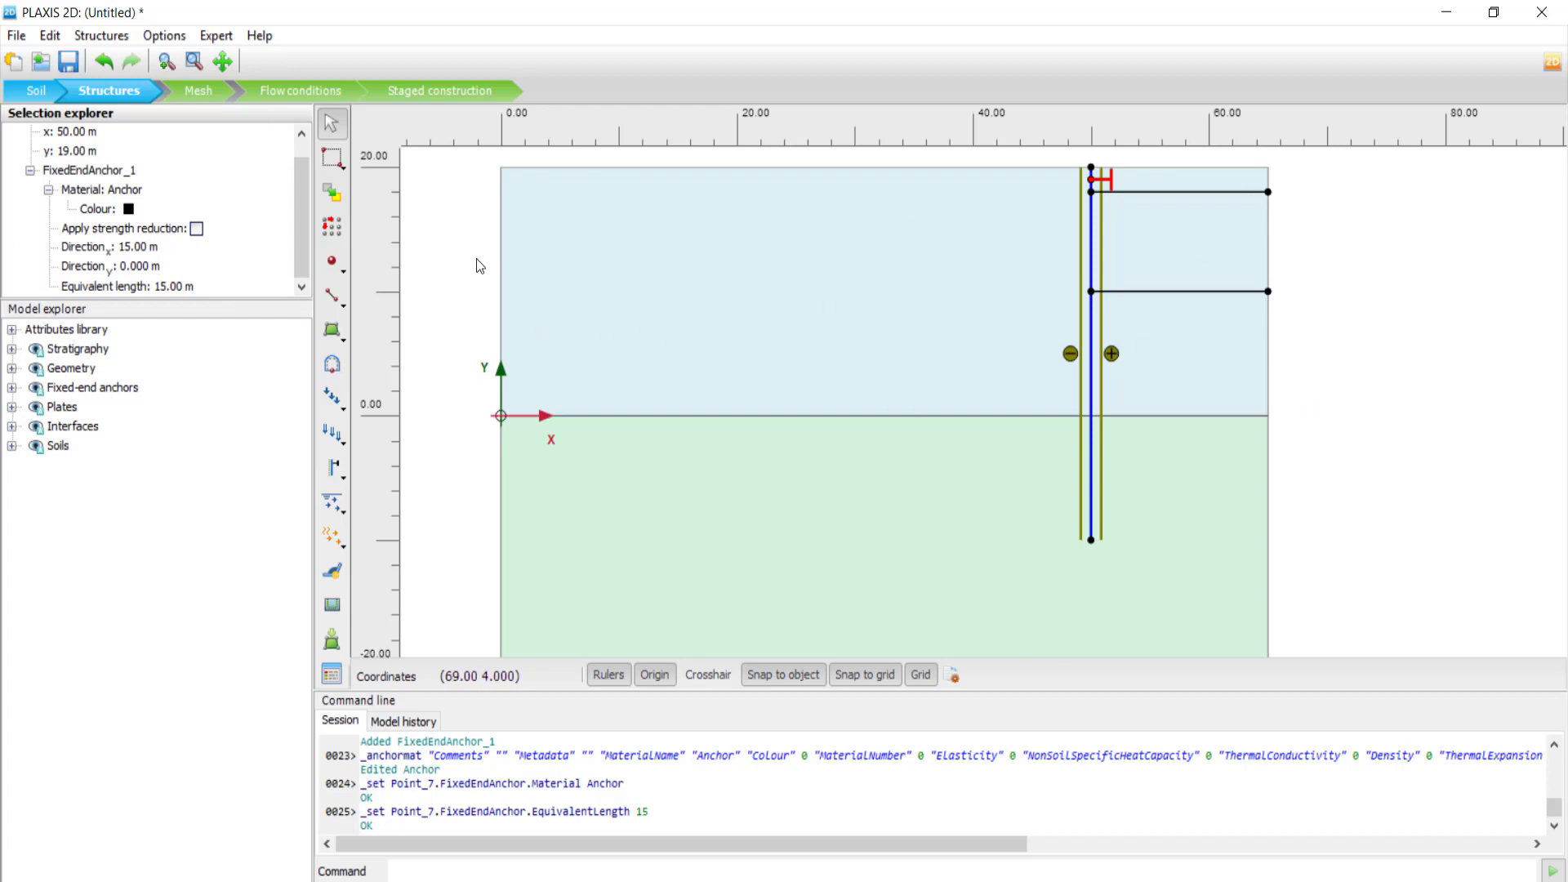
Step: Create a line load on the ground surface behind the wall from (43, 20) to (48, 20)
drag(1410, 276, 1313, 385)
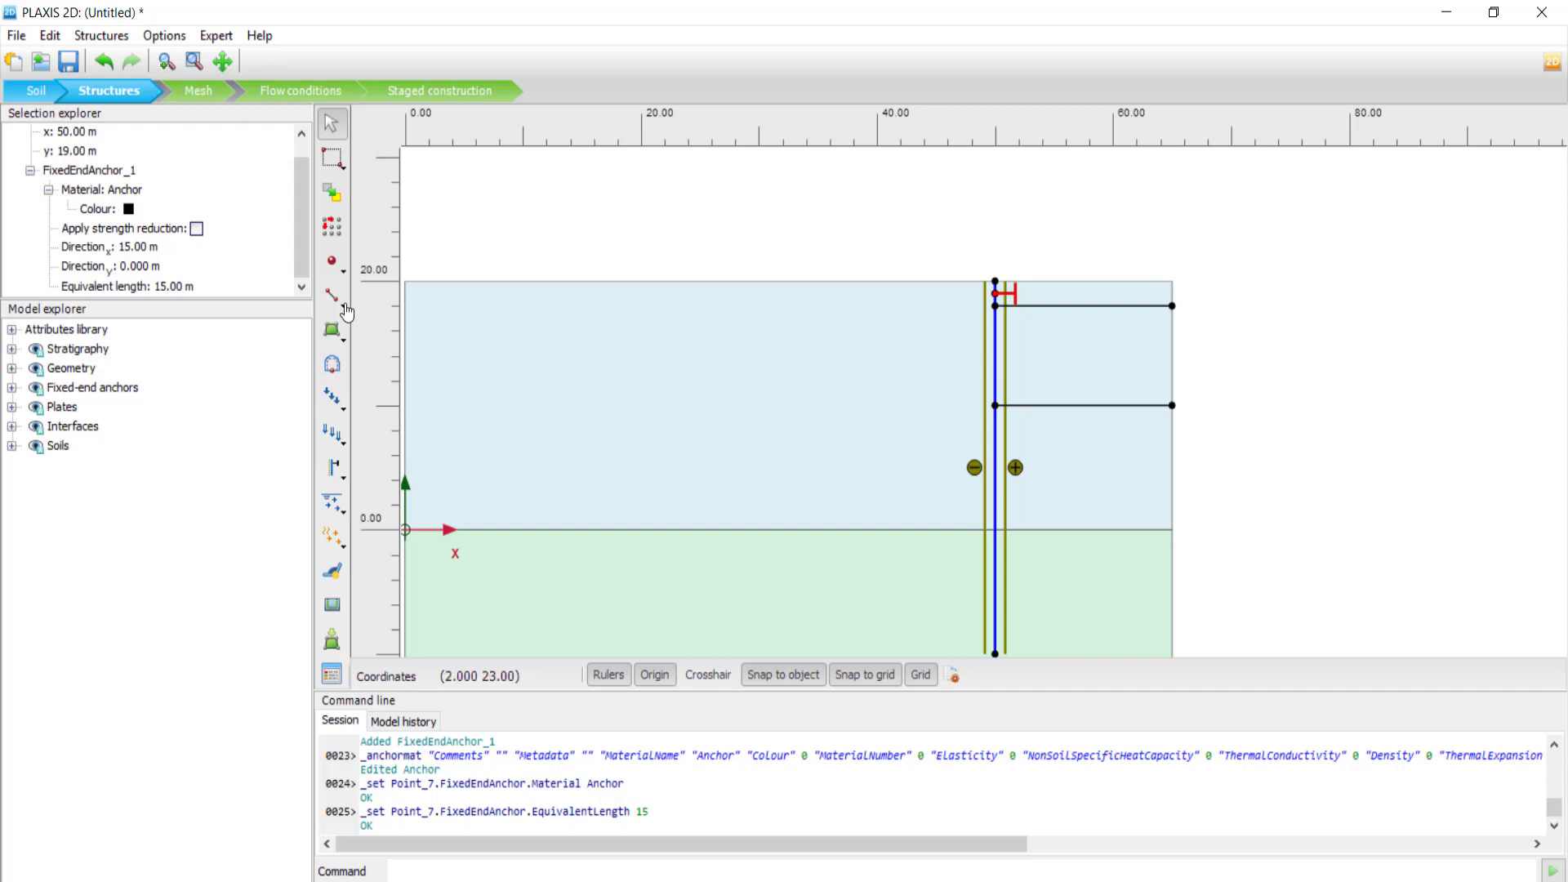
click(342, 406)
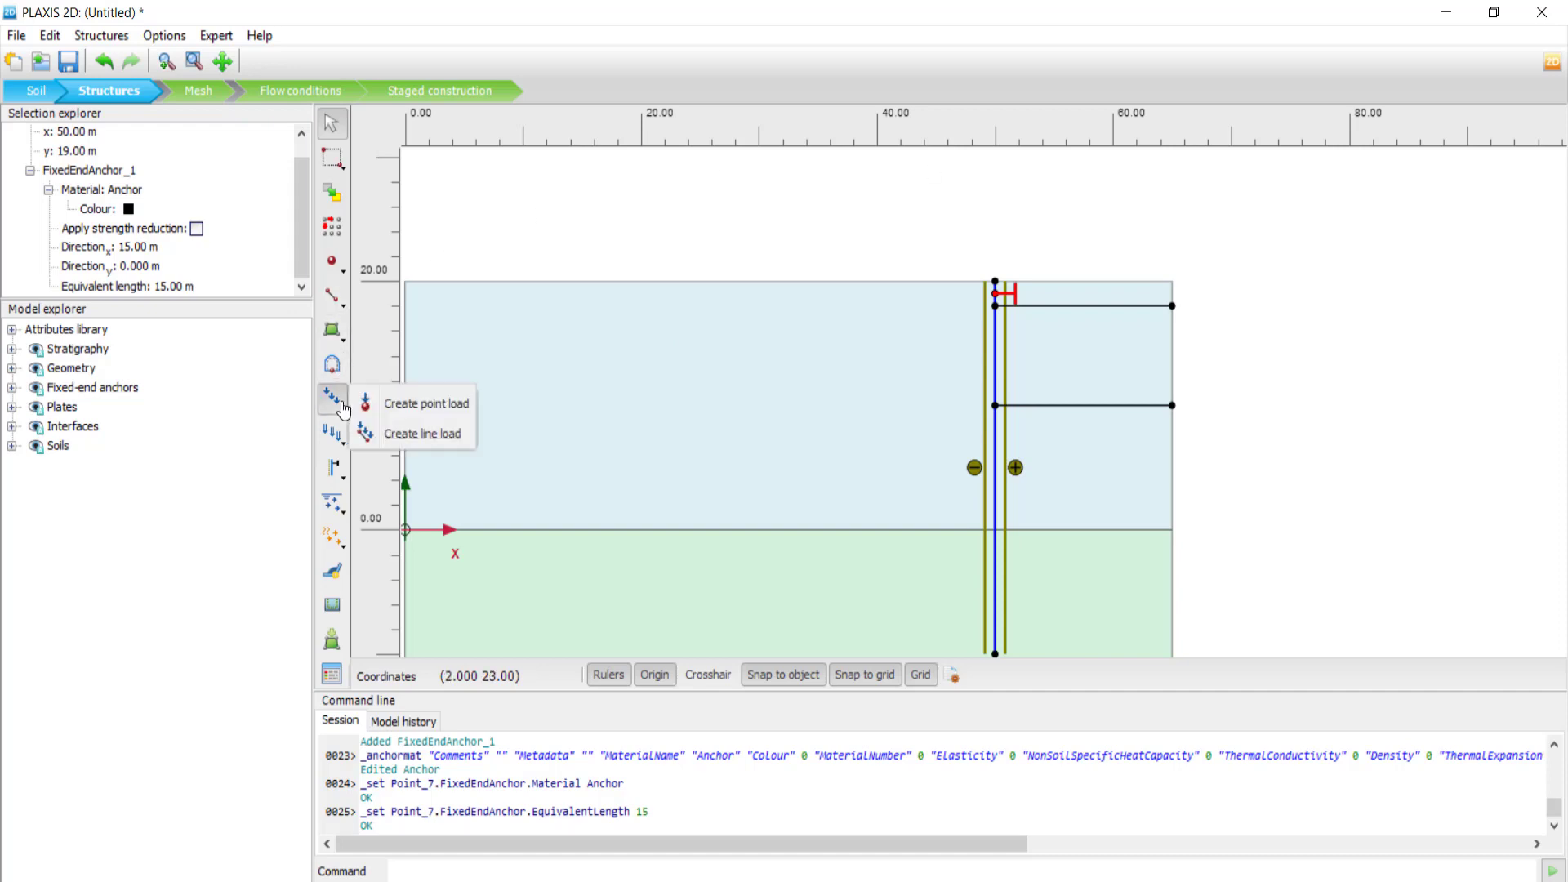
click(424, 433)
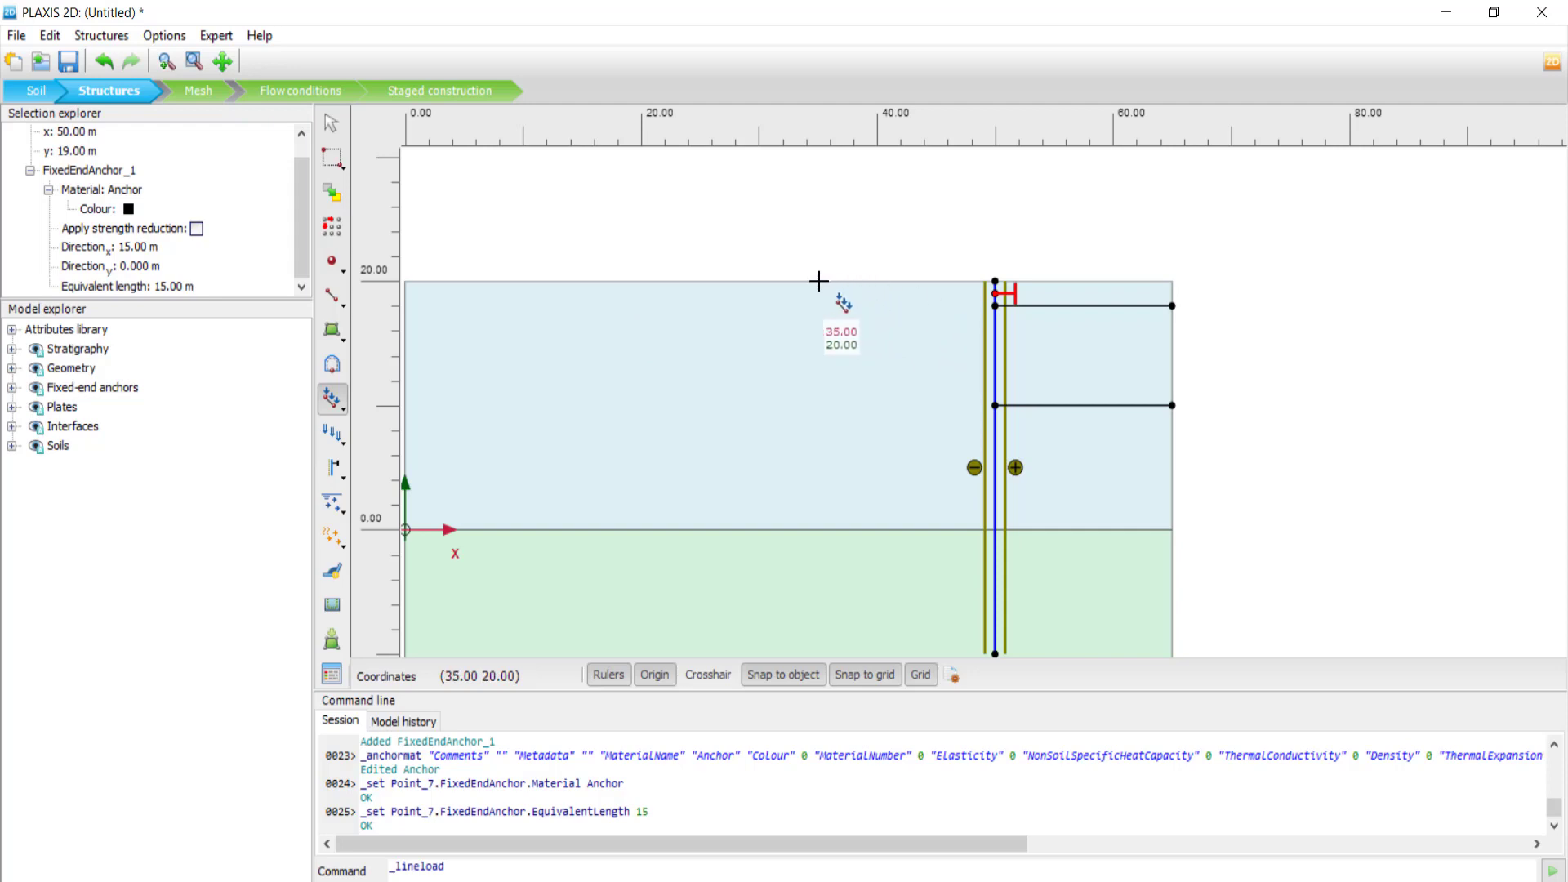
click(910, 282)
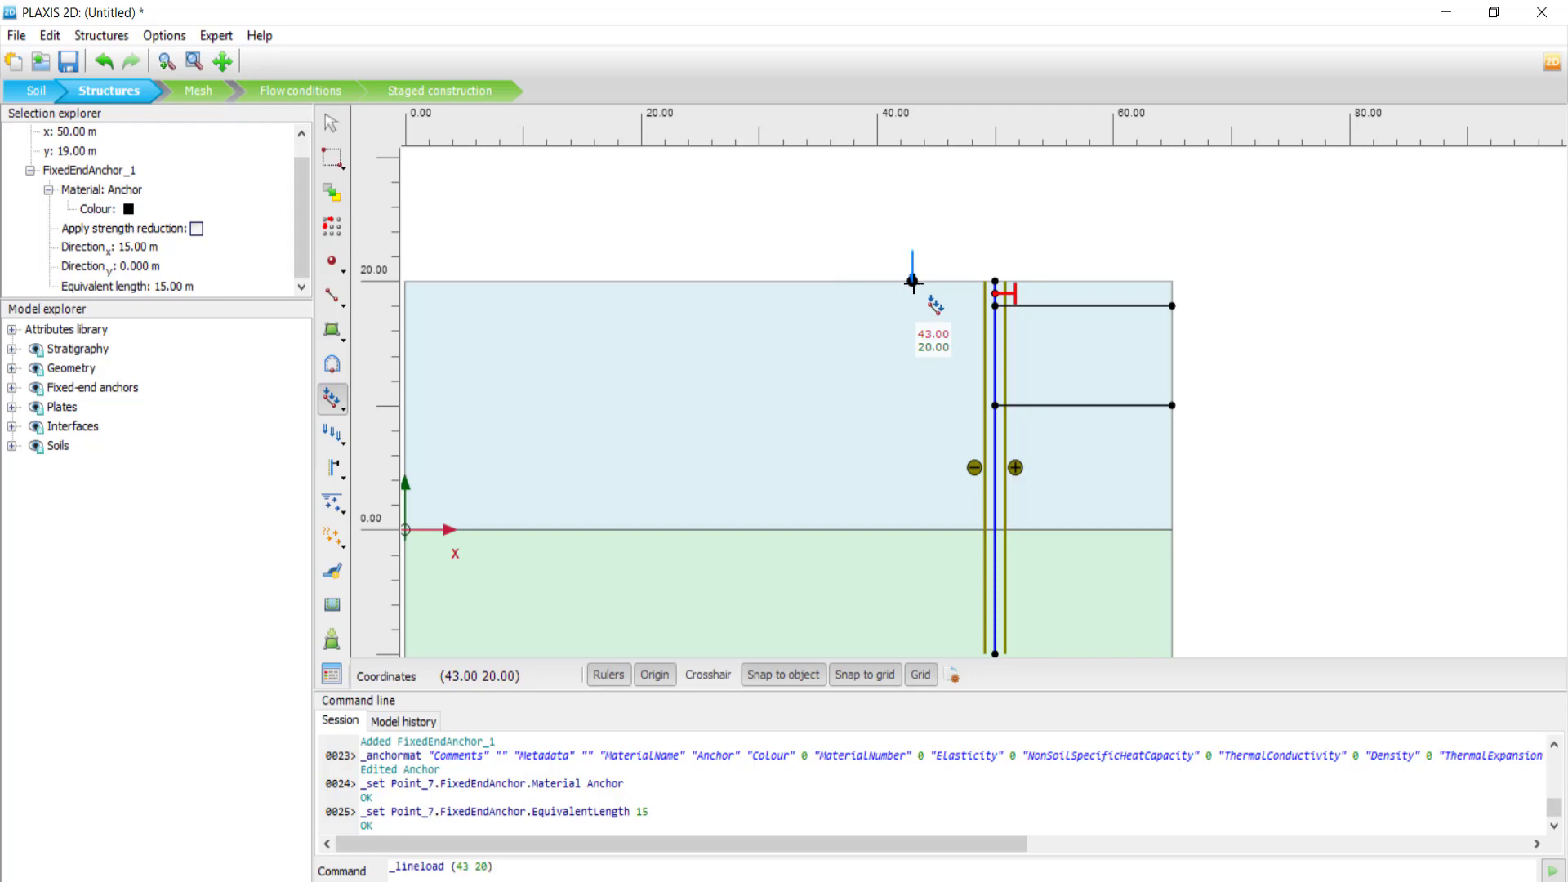
click(976, 283)
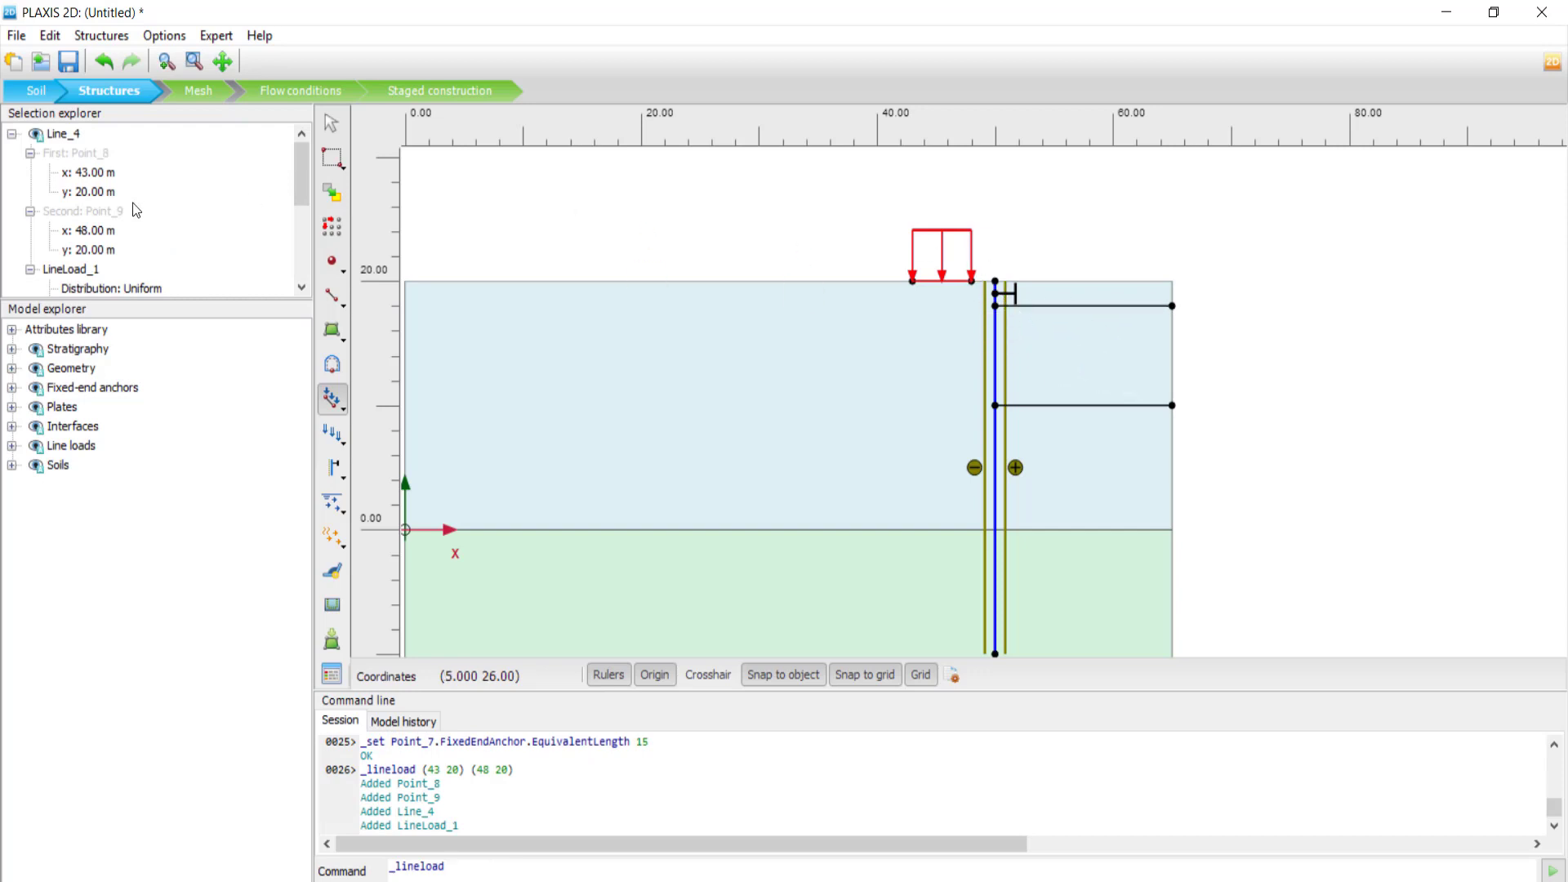
Step: Set the vertical component of the uniform line load to -5 kN/m/m
scroll(135, 210, down, 2)
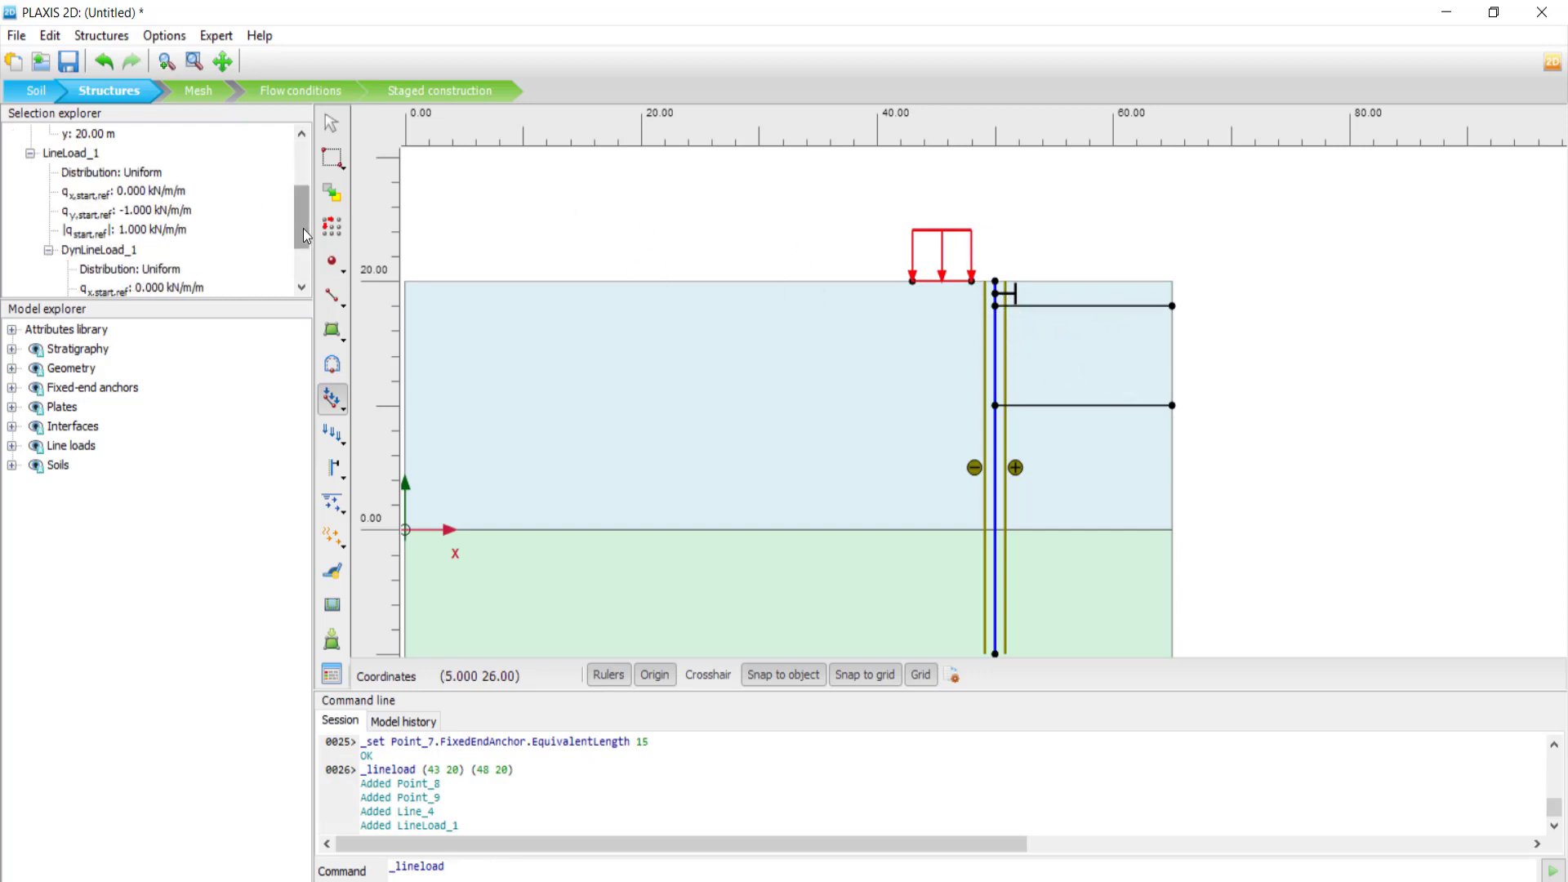
mouse_move(302, 228)
mouse_down()
mouse_move(297, 259)
mouse_move(293, 217)
mouse_up()
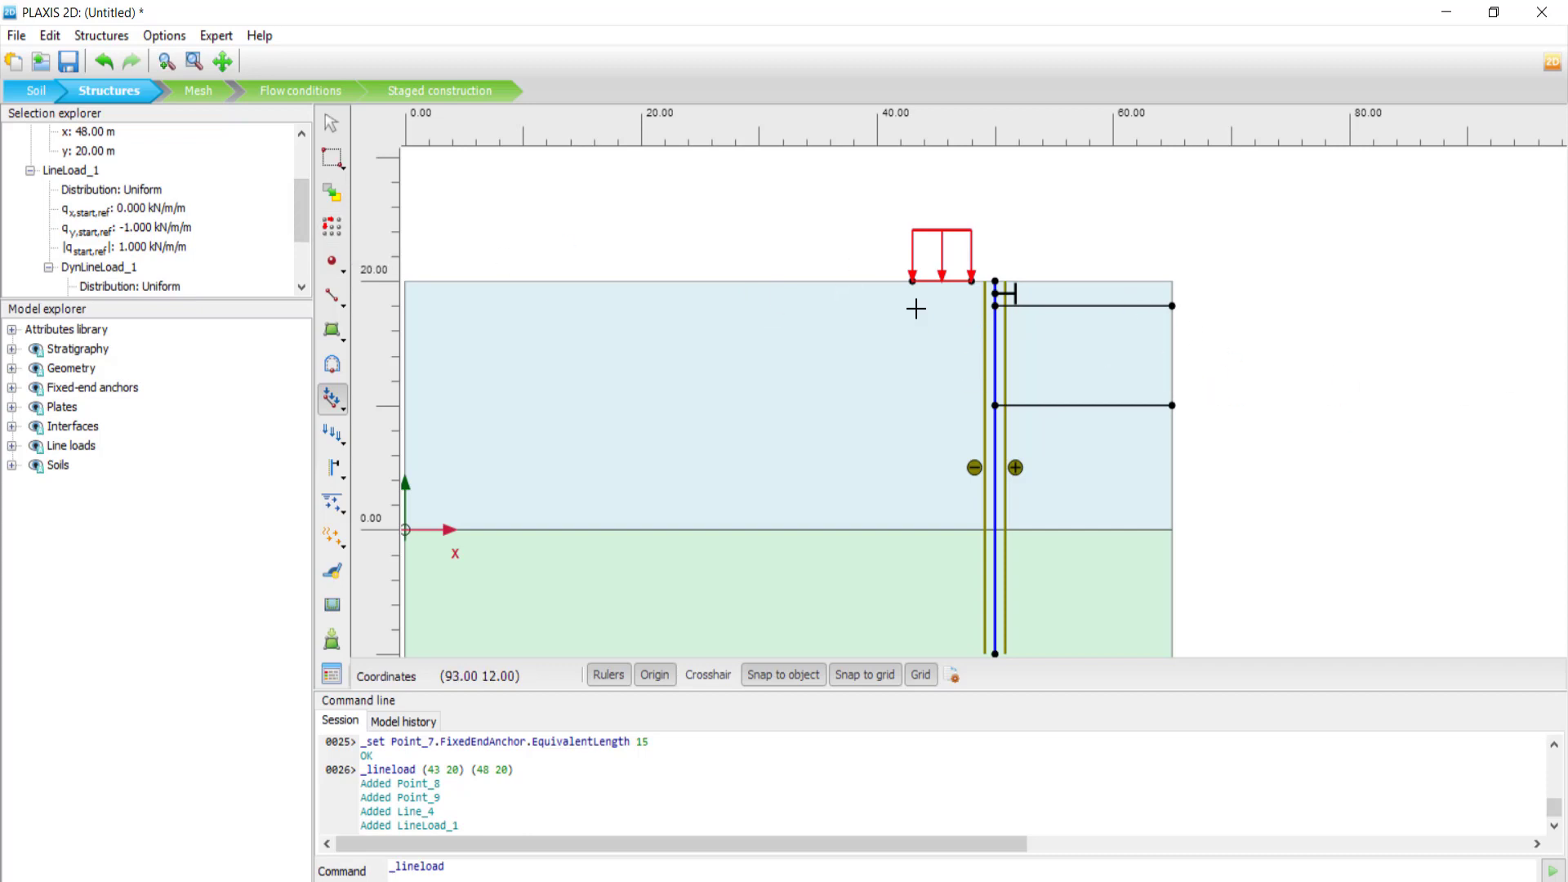
click(131, 226)
click(130, 226)
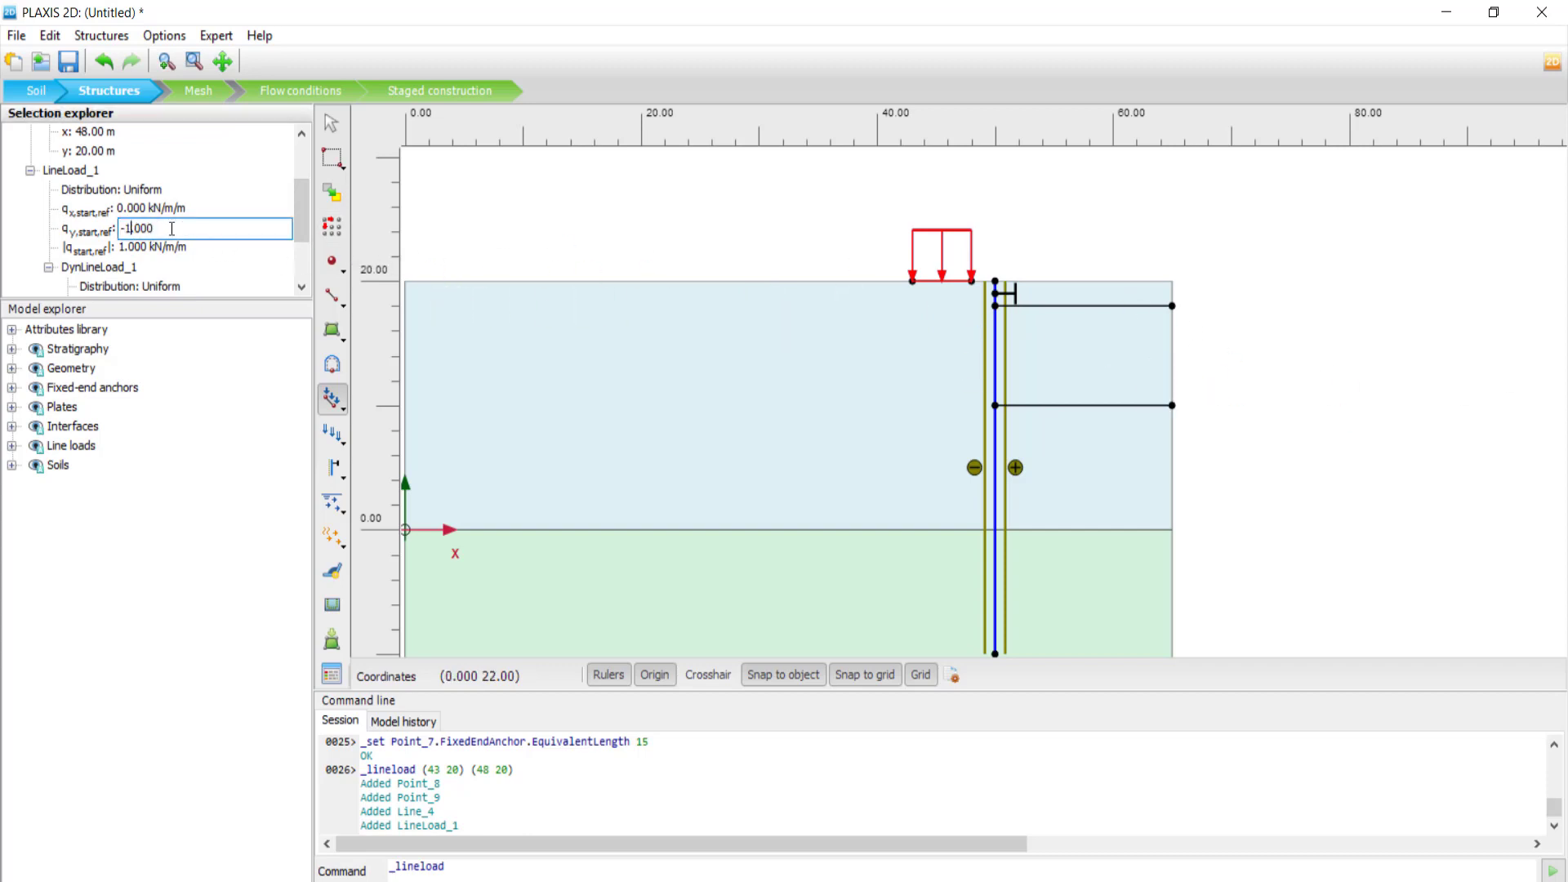
key(BackSpace)
text(5)
key(Return)
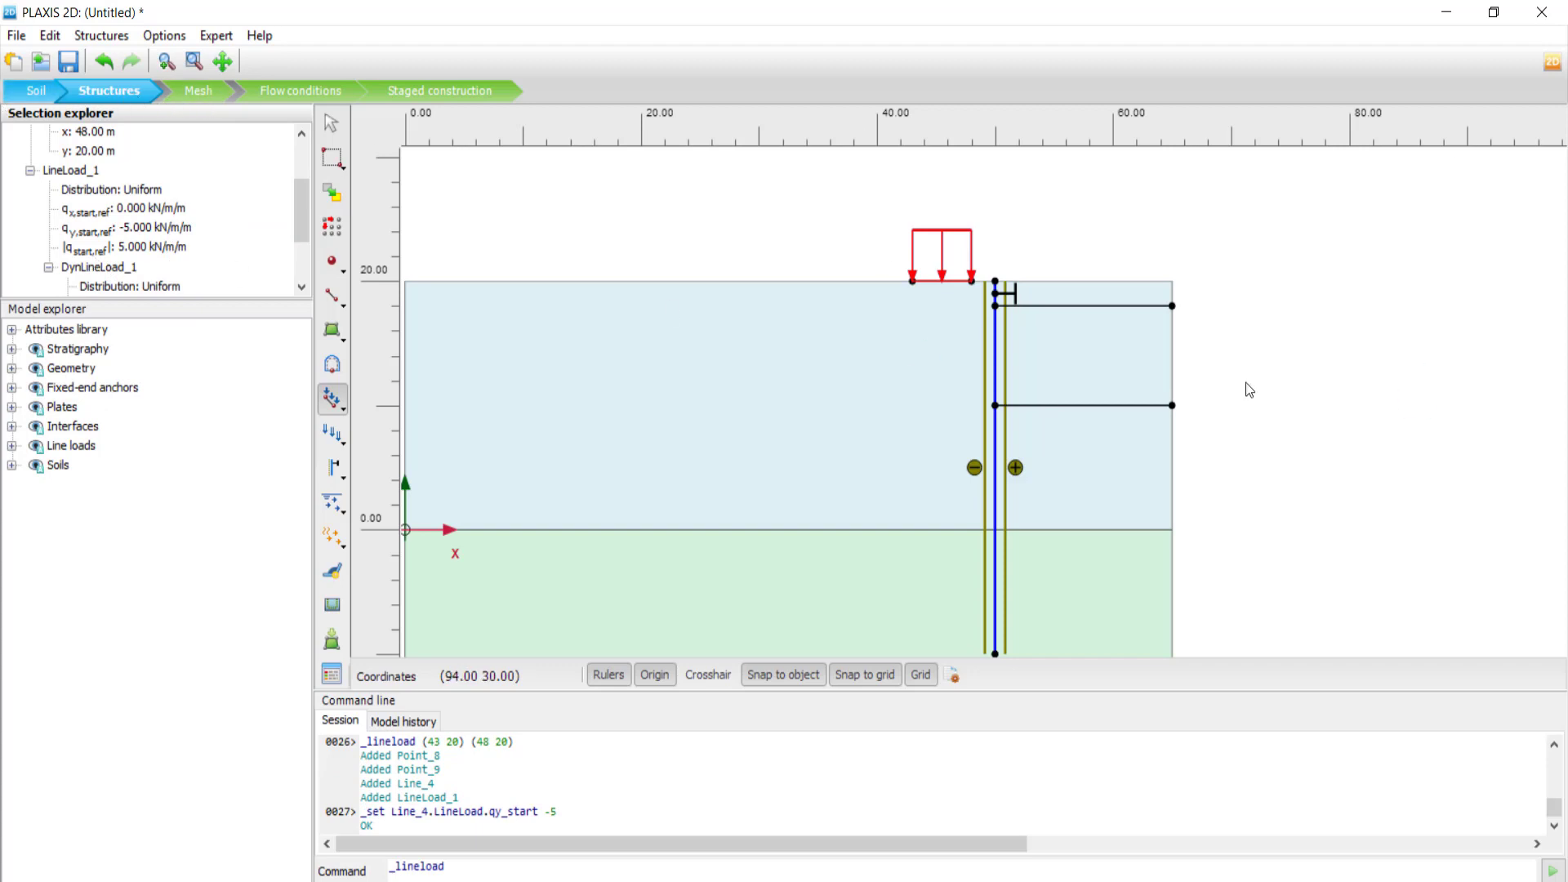
Step: Switch to mesh mode and generate the mesh with medium element distribution and enhanced mesh refinements
click(199, 95)
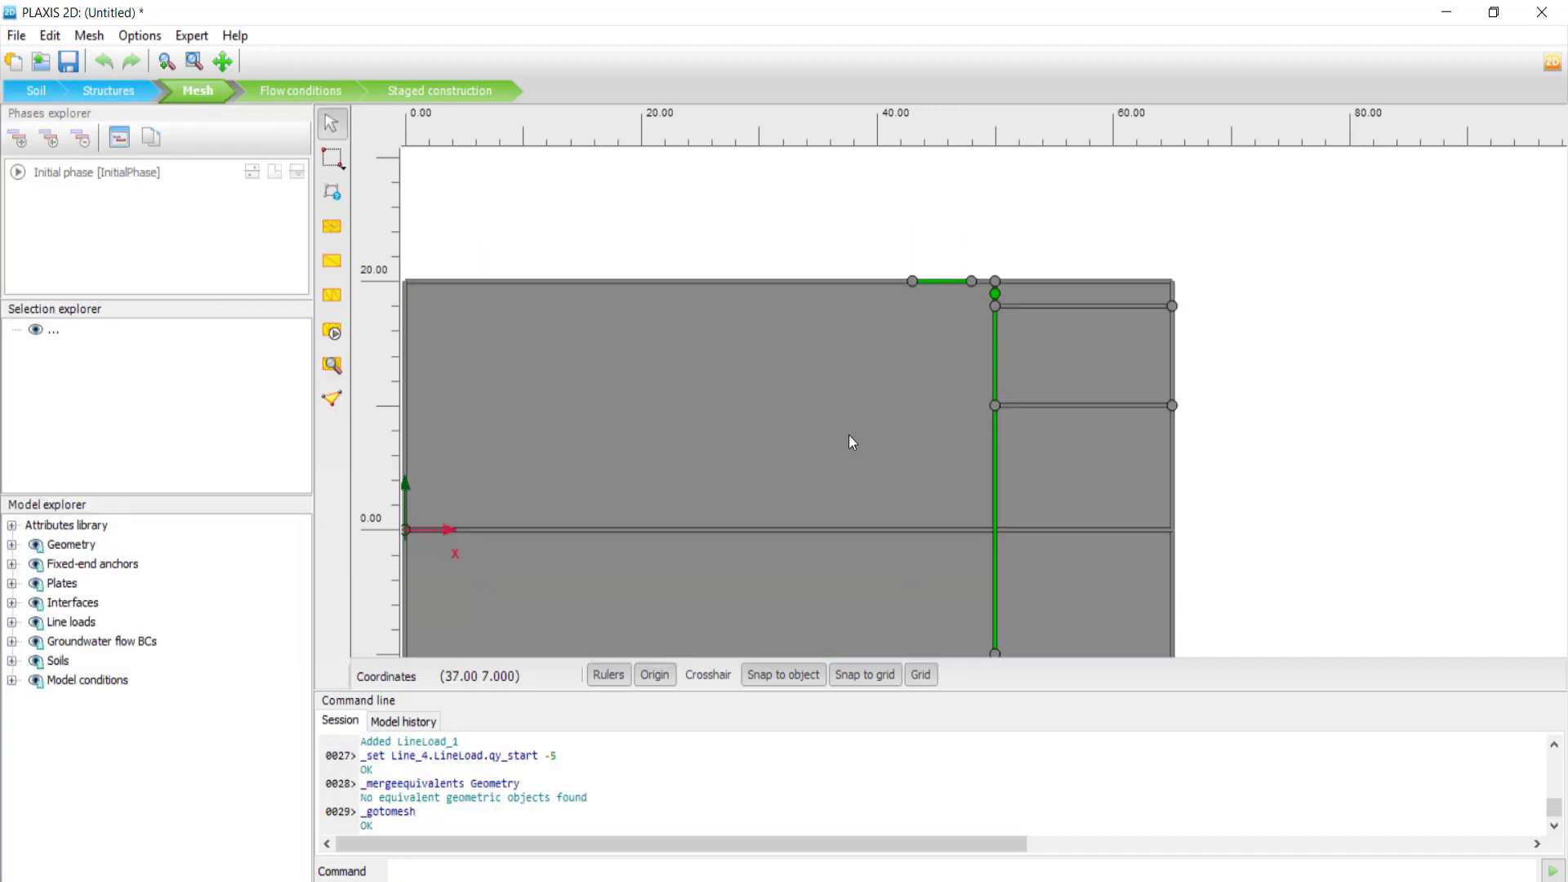
scroll(849, 435, down, 5)
drag(860, 435, 916, 330)
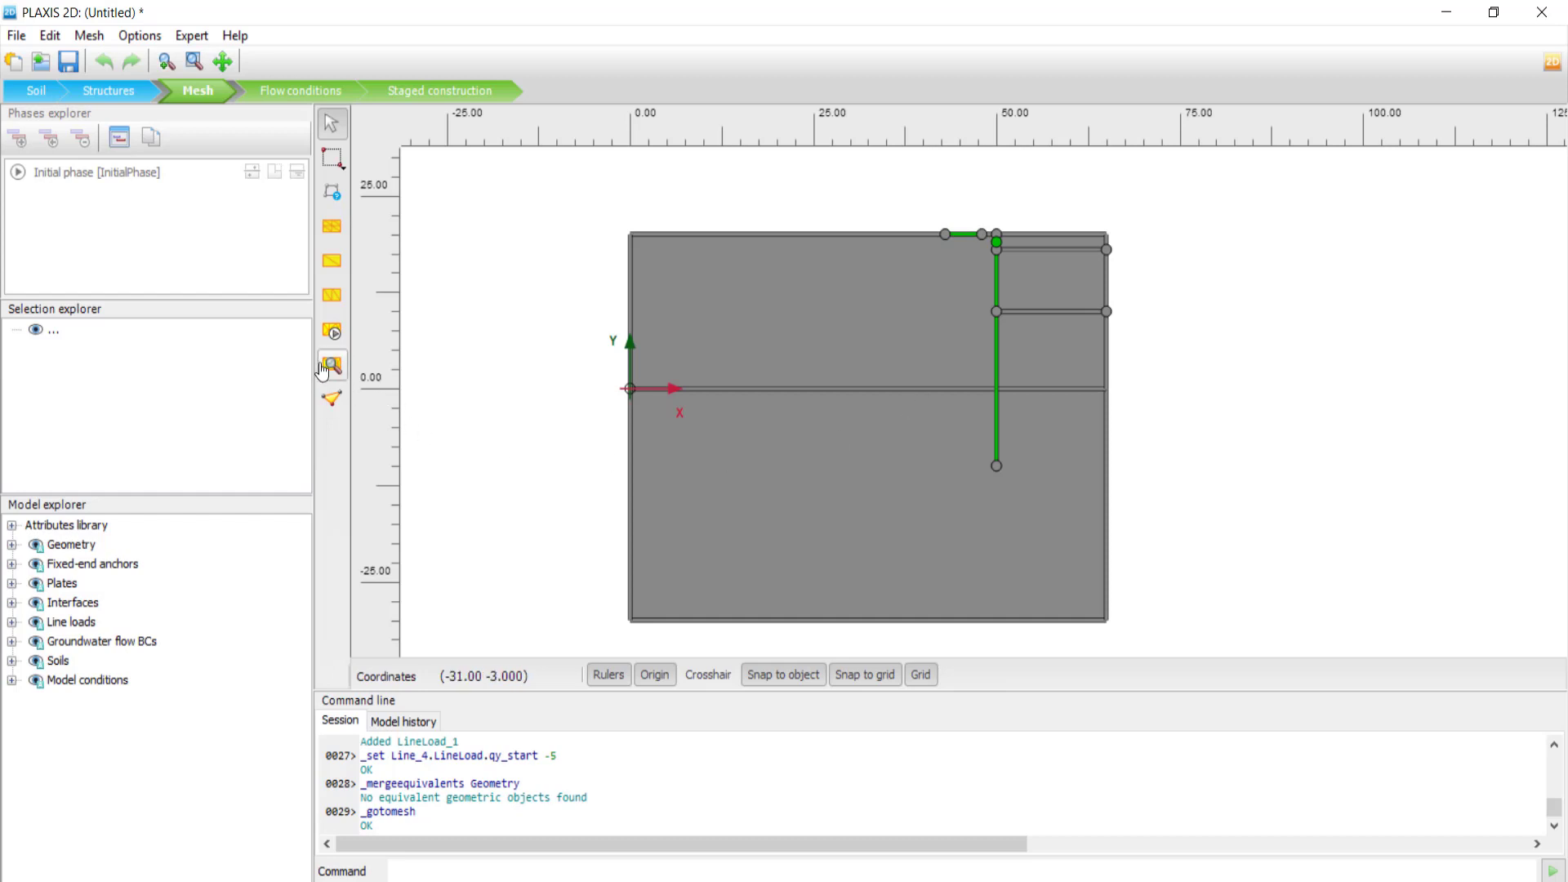
click(331, 333)
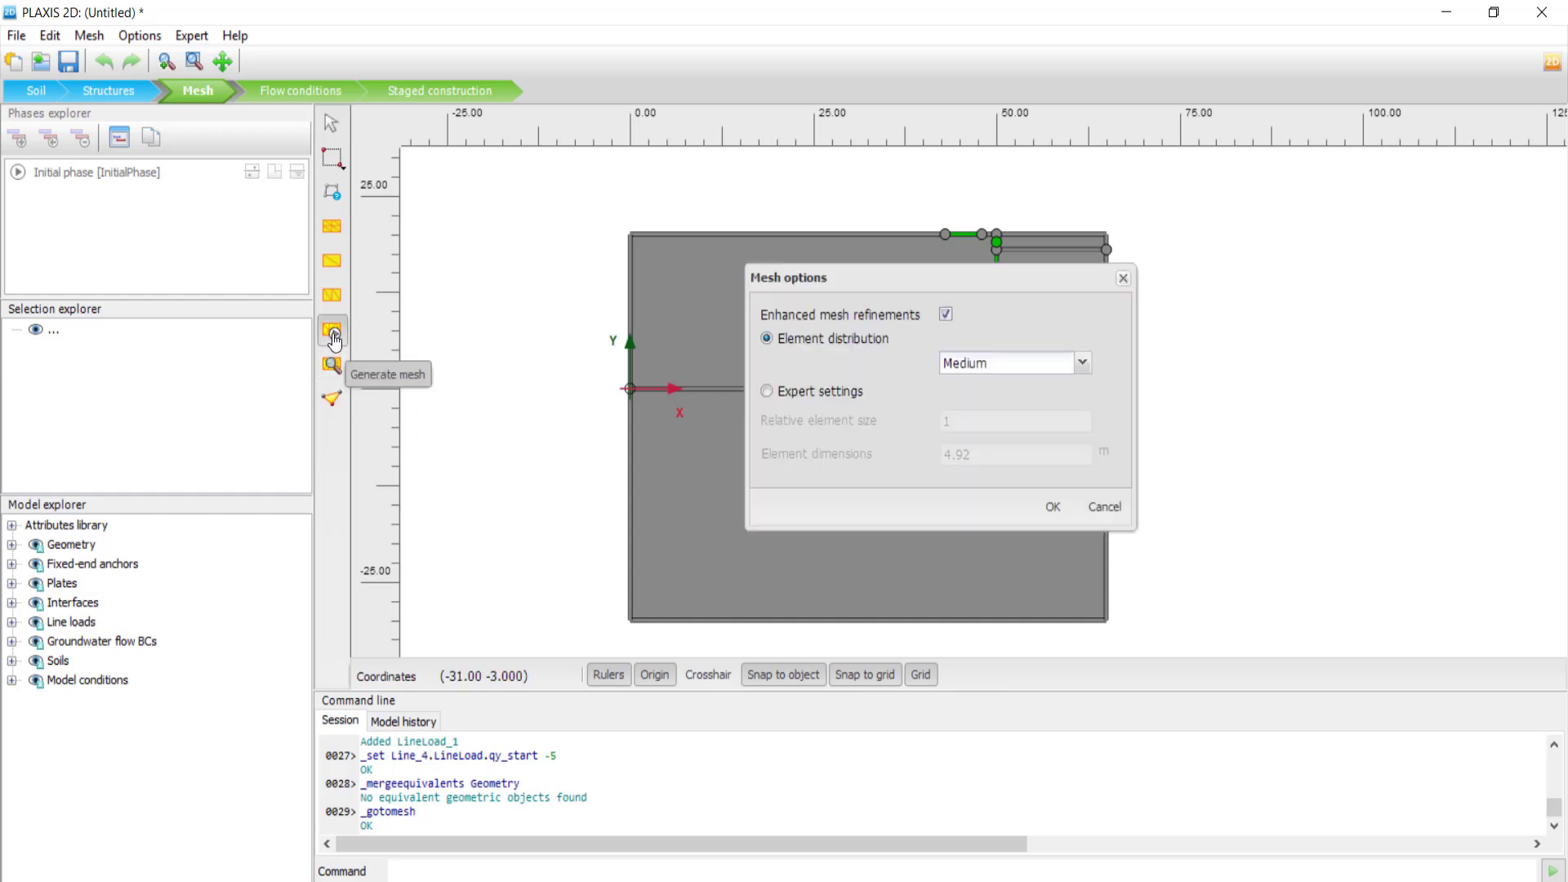
click(1004, 369)
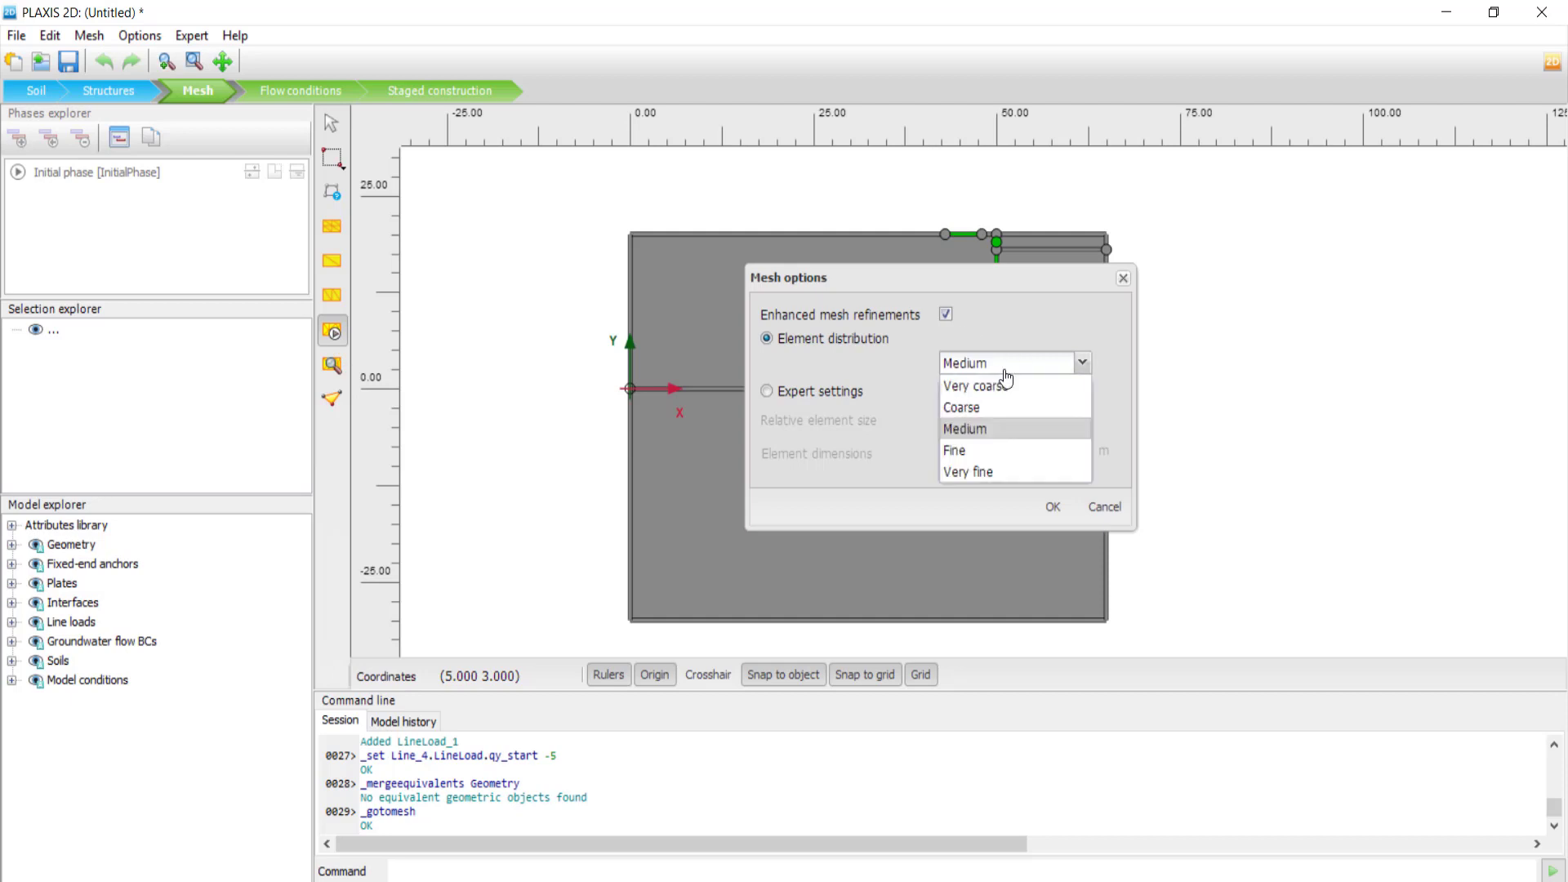
click(1005, 372)
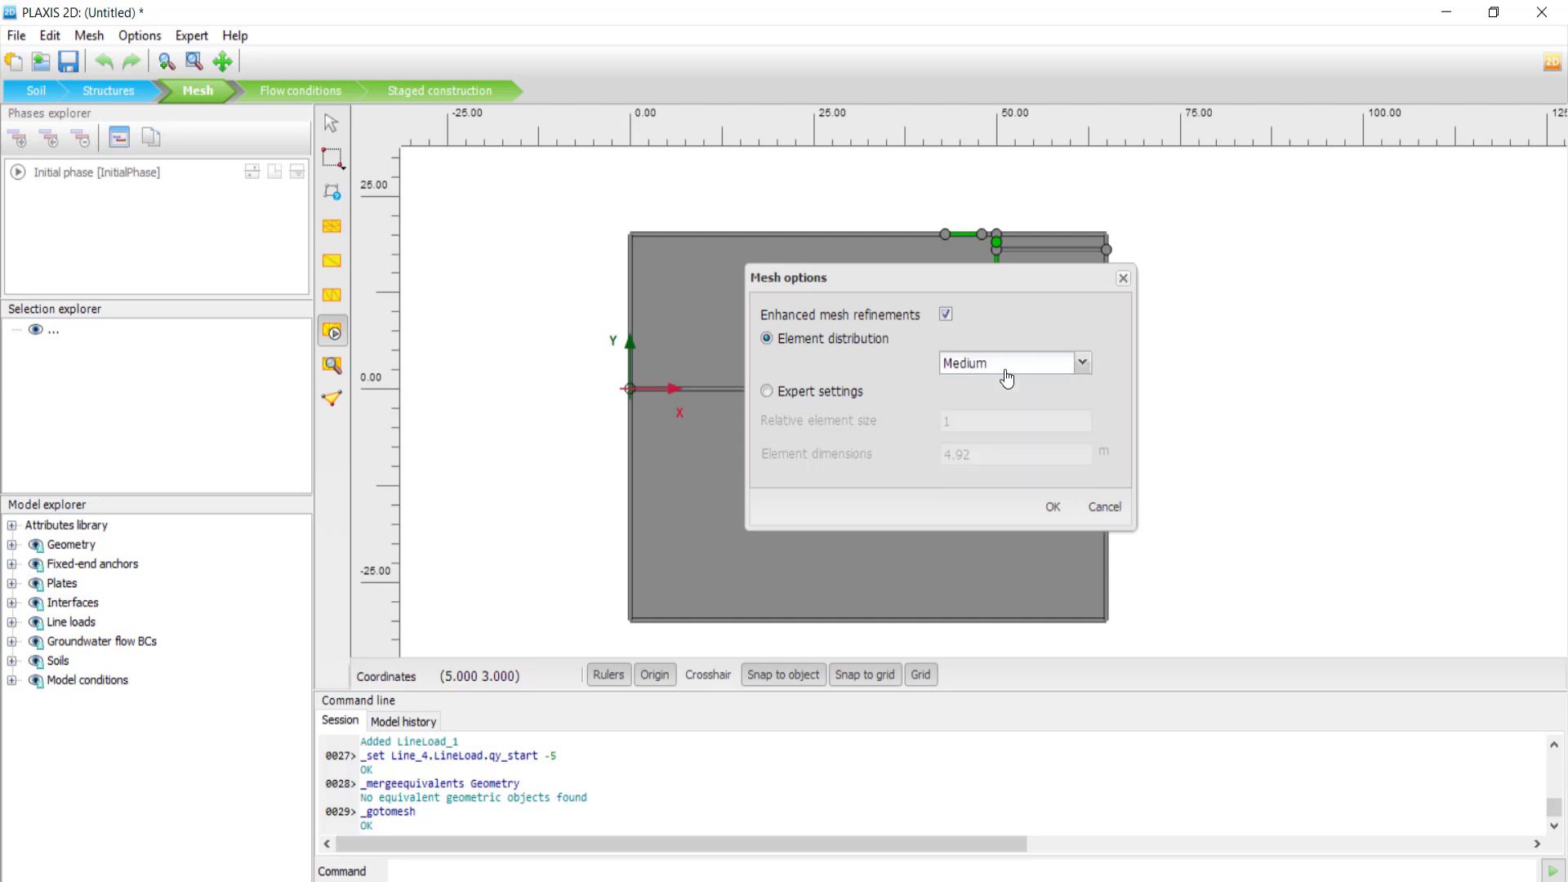
click(1056, 509)
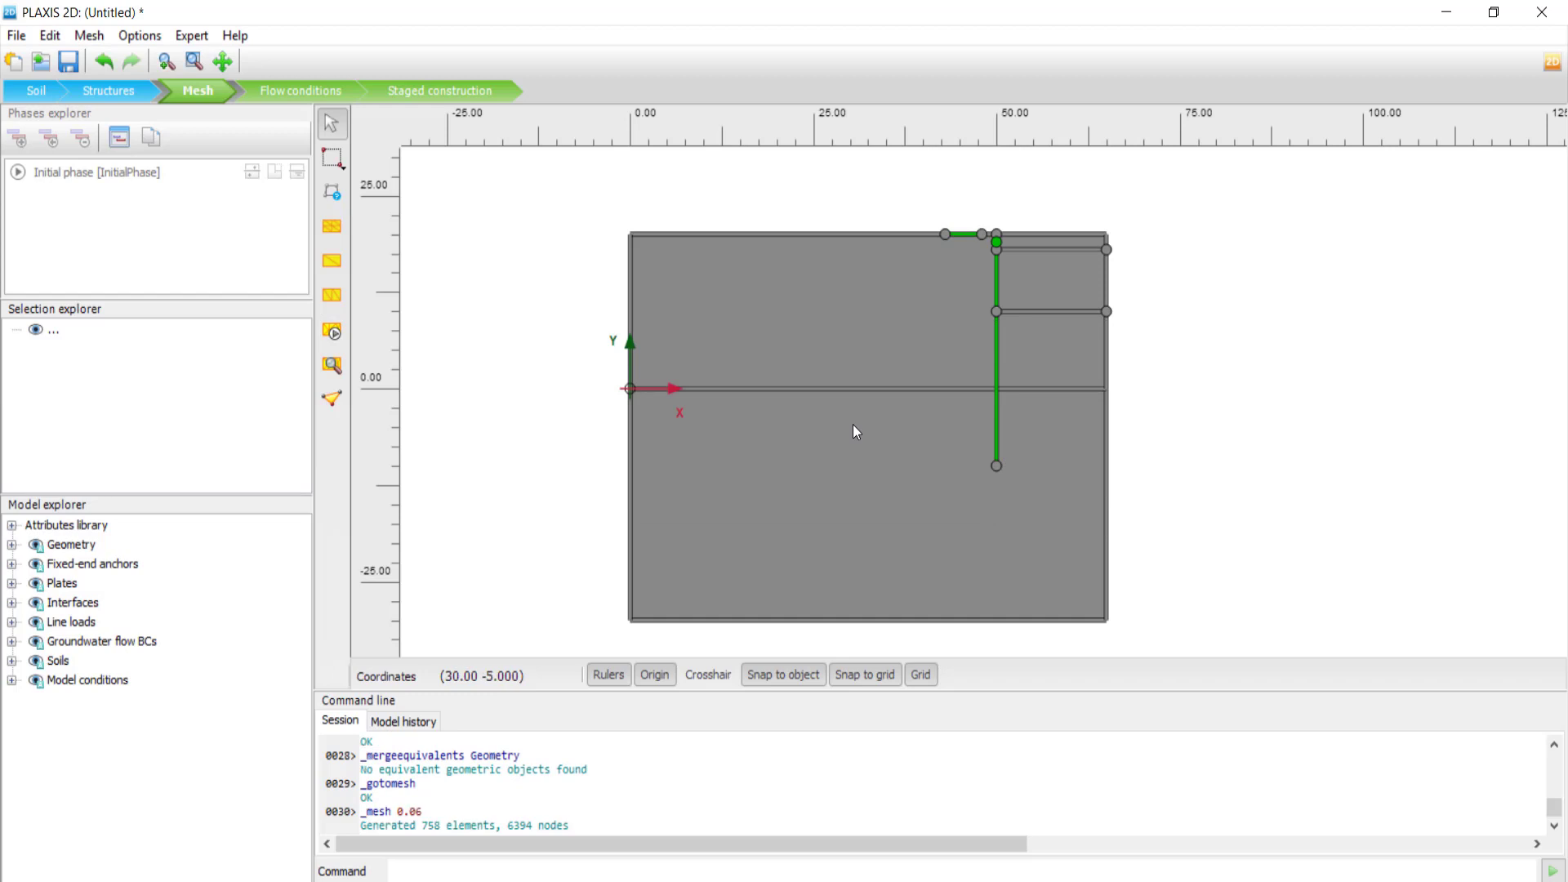
Step: Examine the generated mesh around the wall, anchor and load in PLAXIS 2D Output, and return to the input model
click(340, 378)
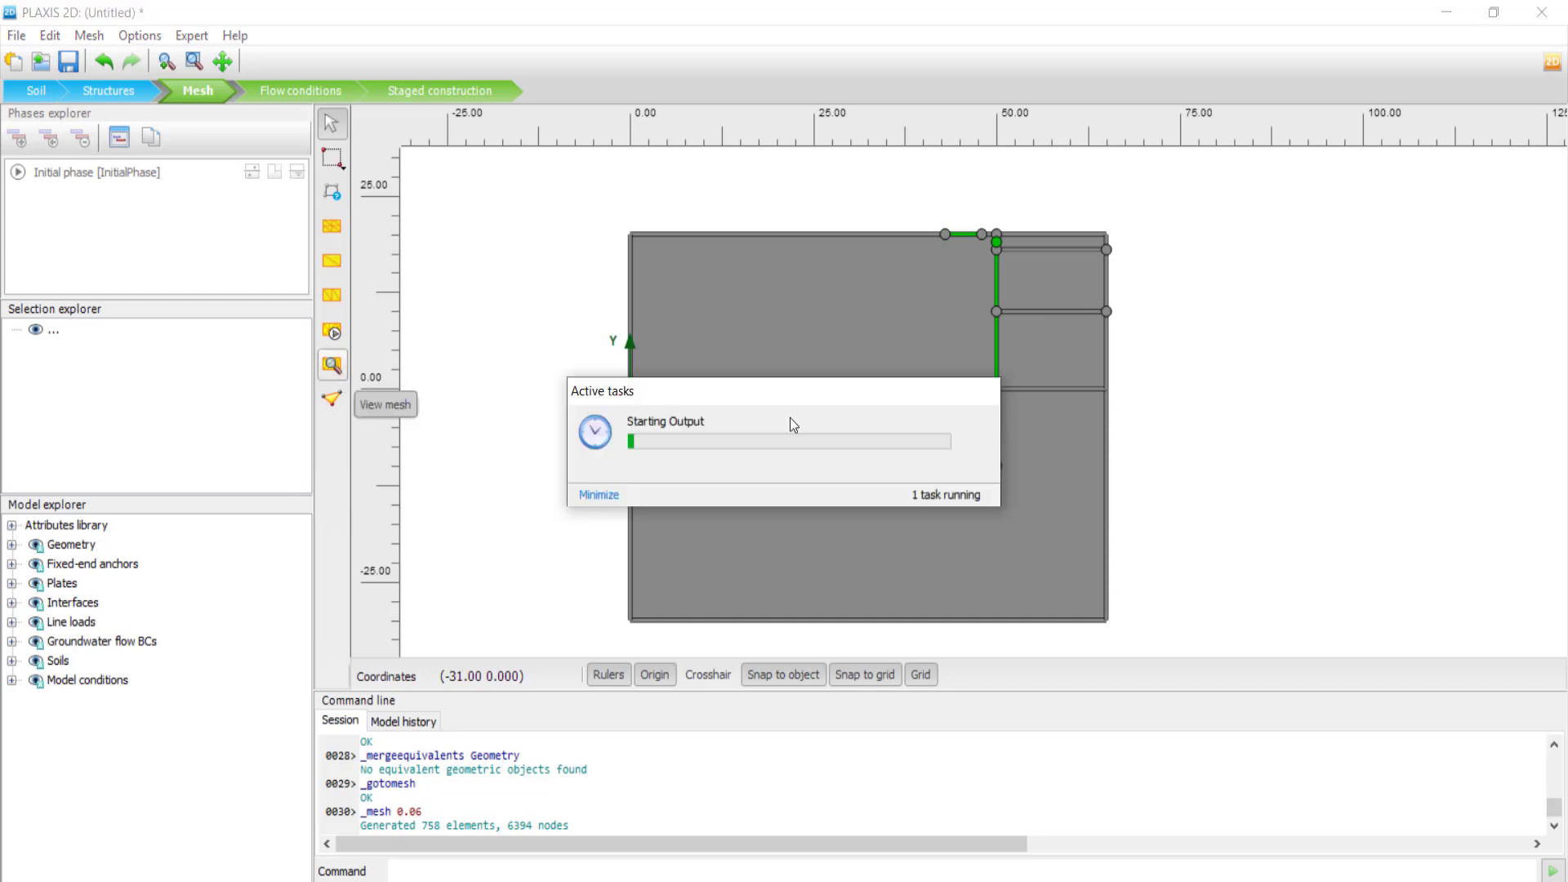
click(808, 605)
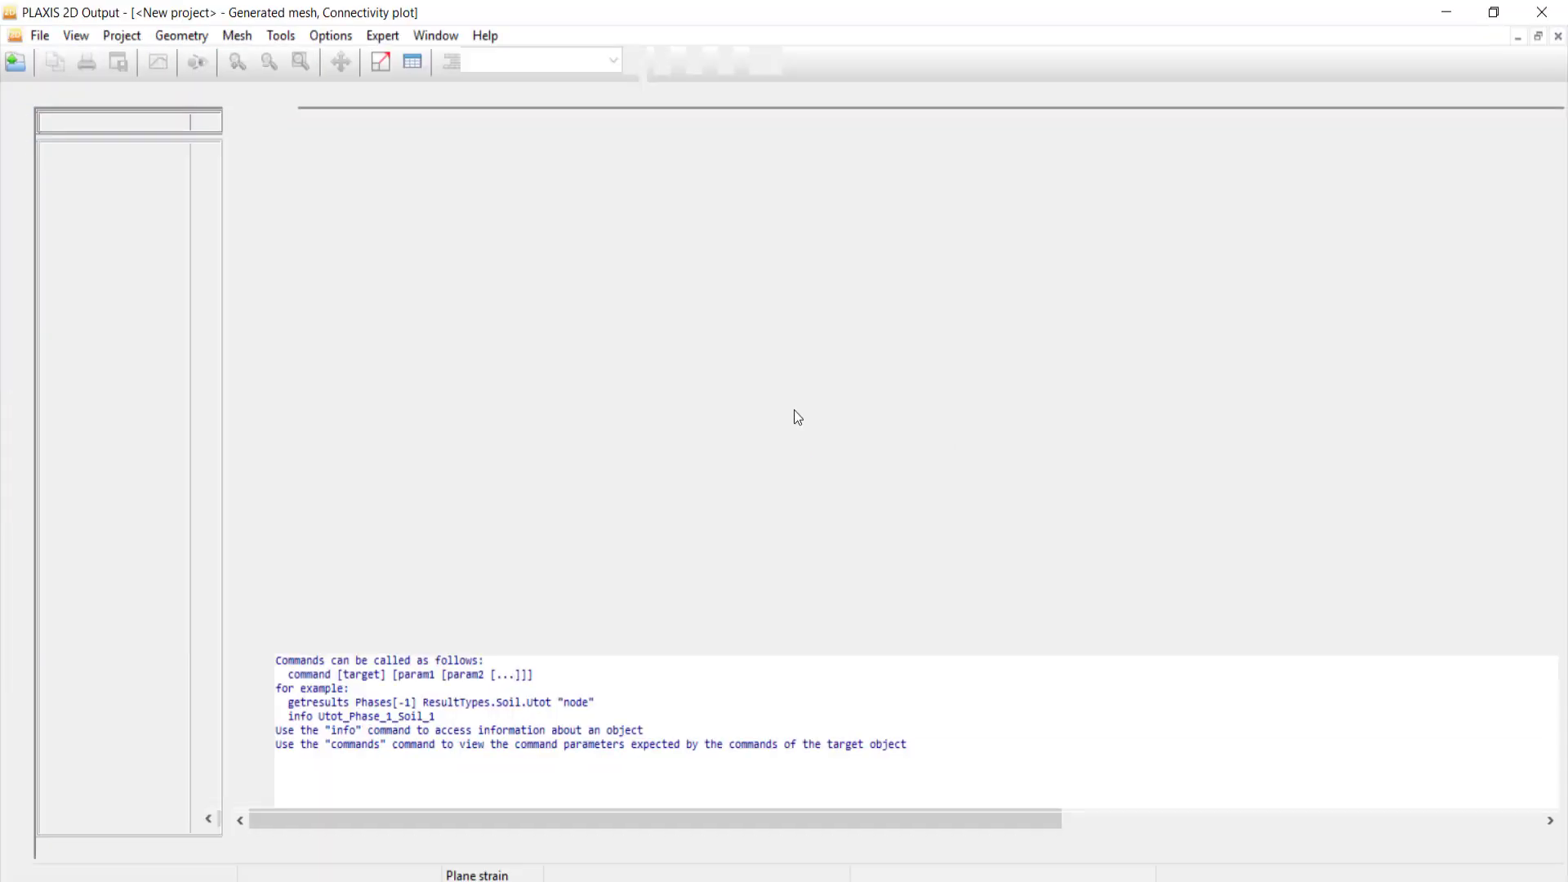
scroll(1037, 237, up, 3)
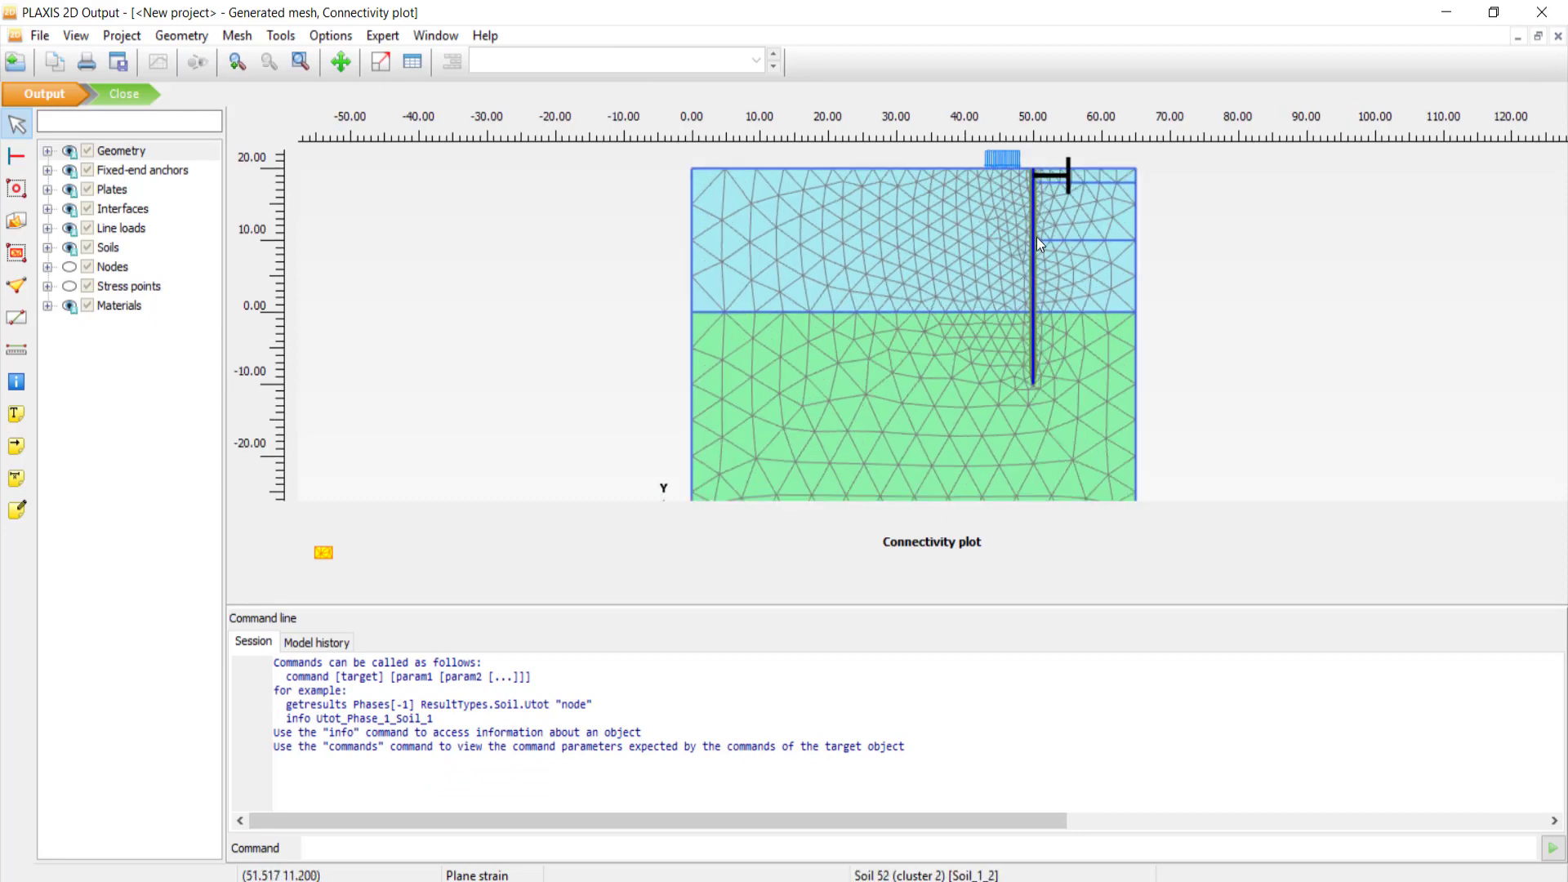
scroll(1014, 258, down, 5)
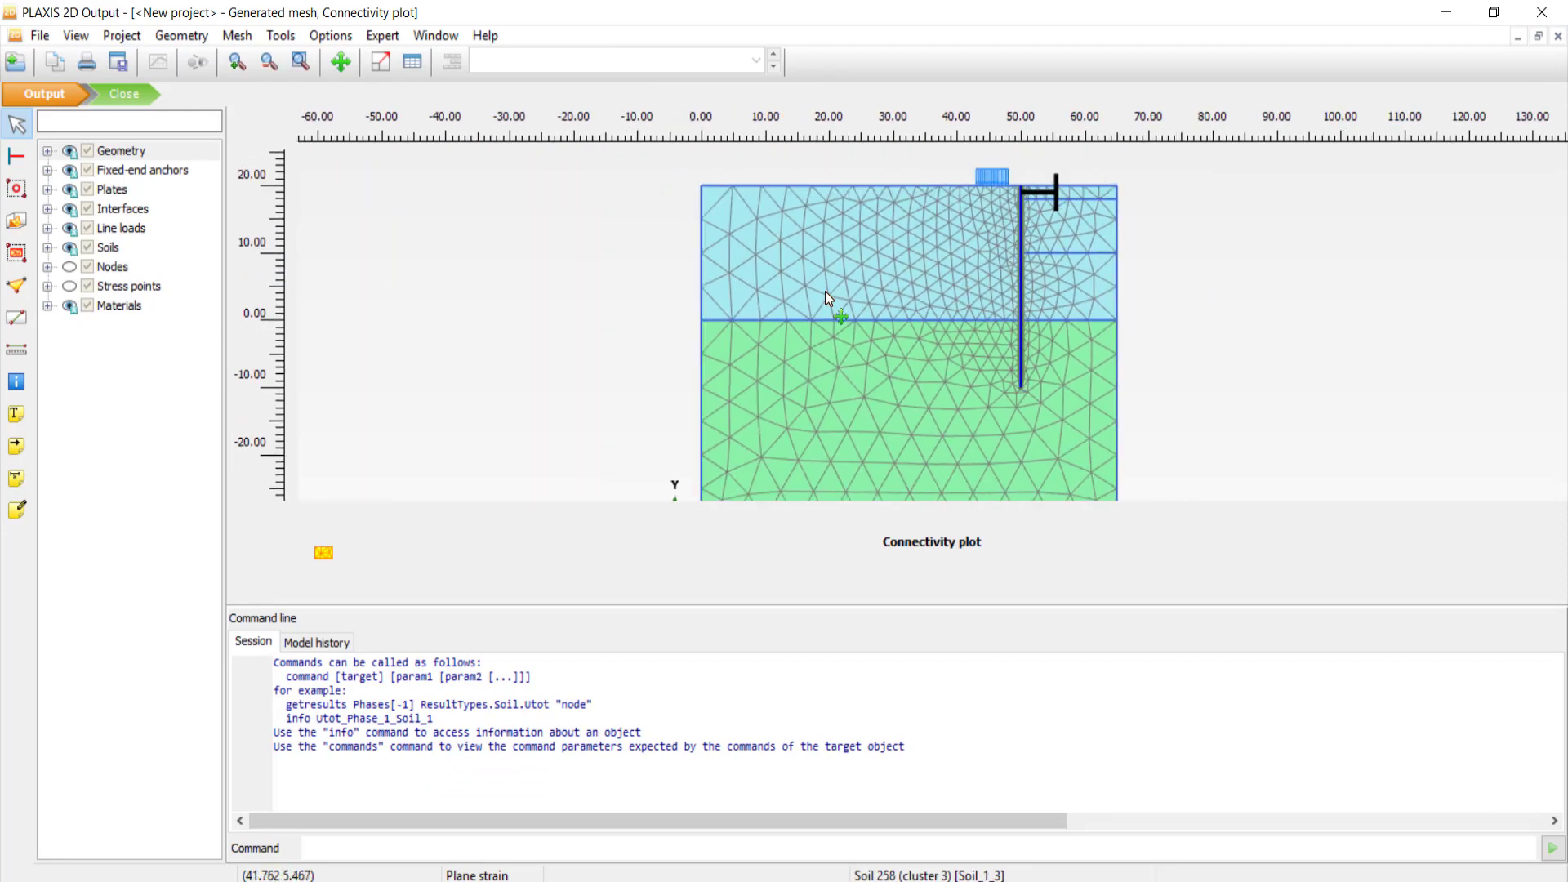
click(231, 36)
click(228, 40)
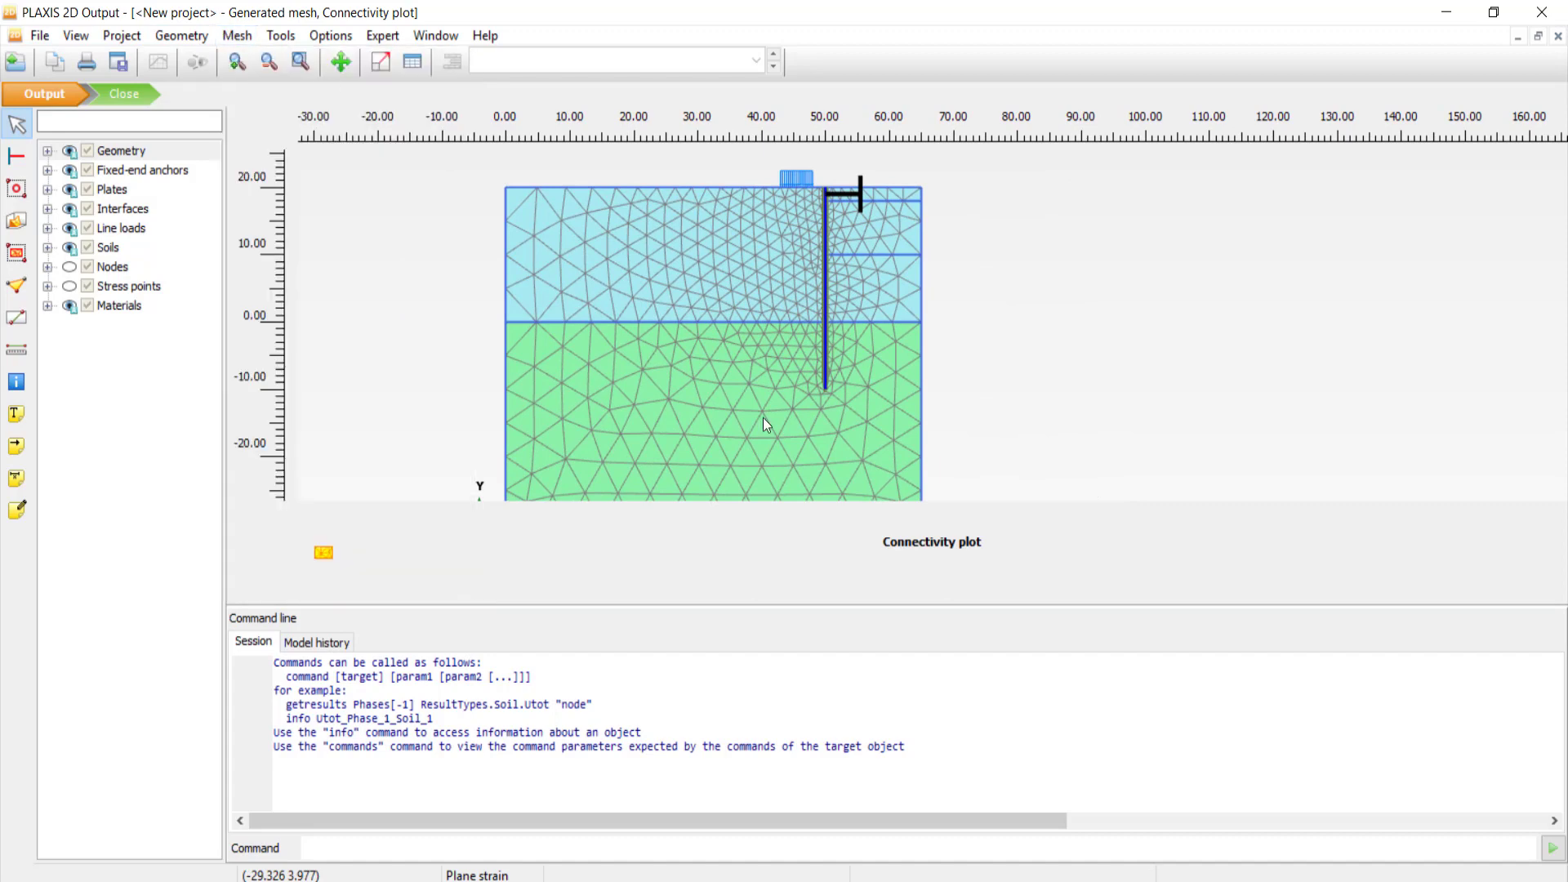
drag(575, 606, 590, 750)
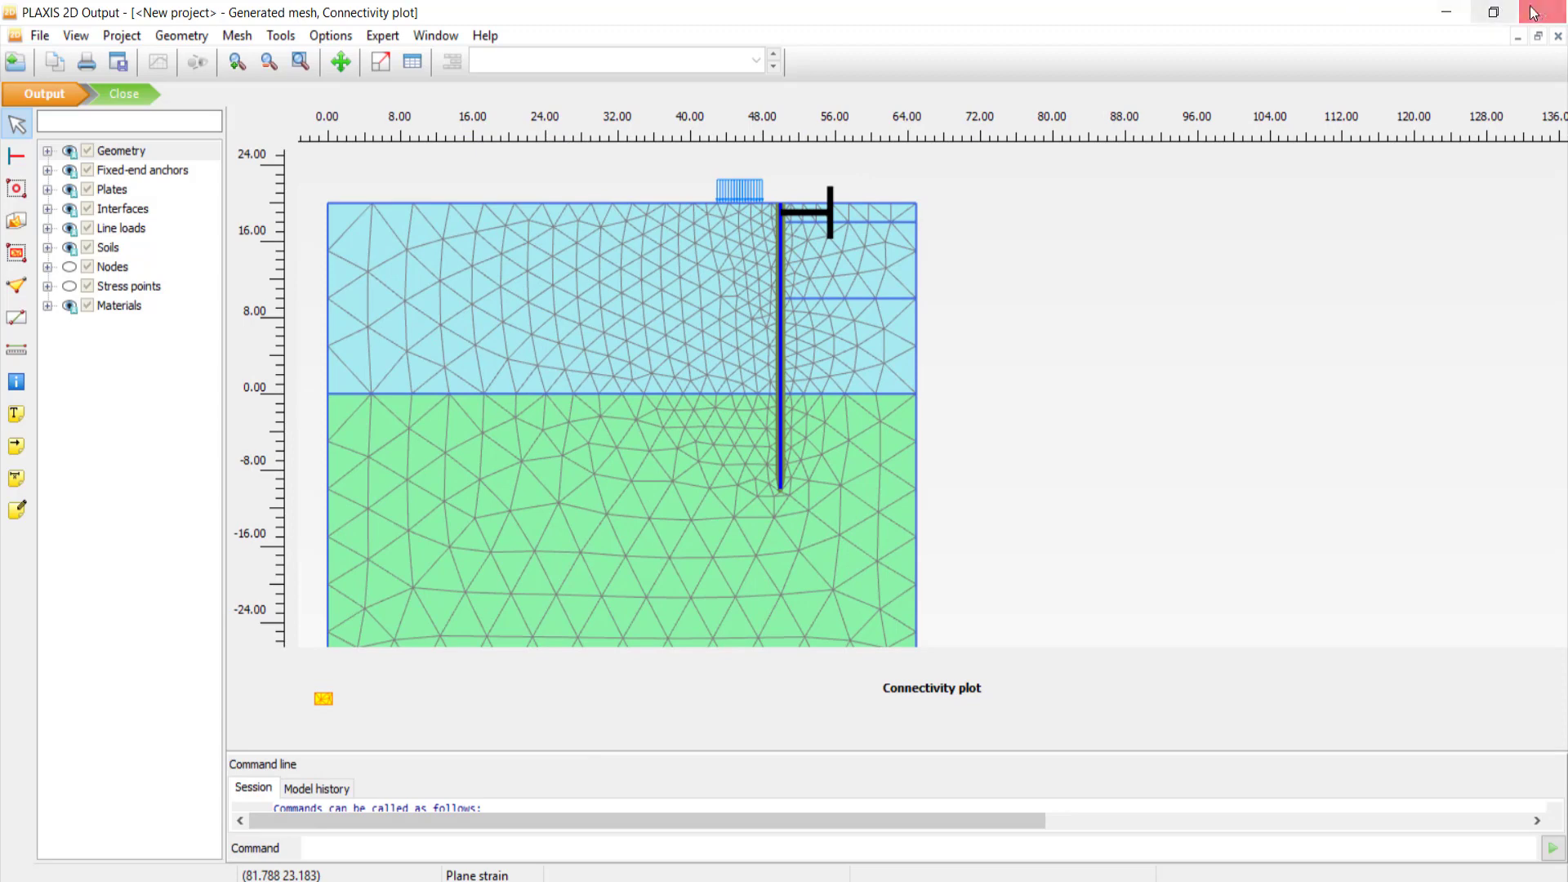
click(120, 95)
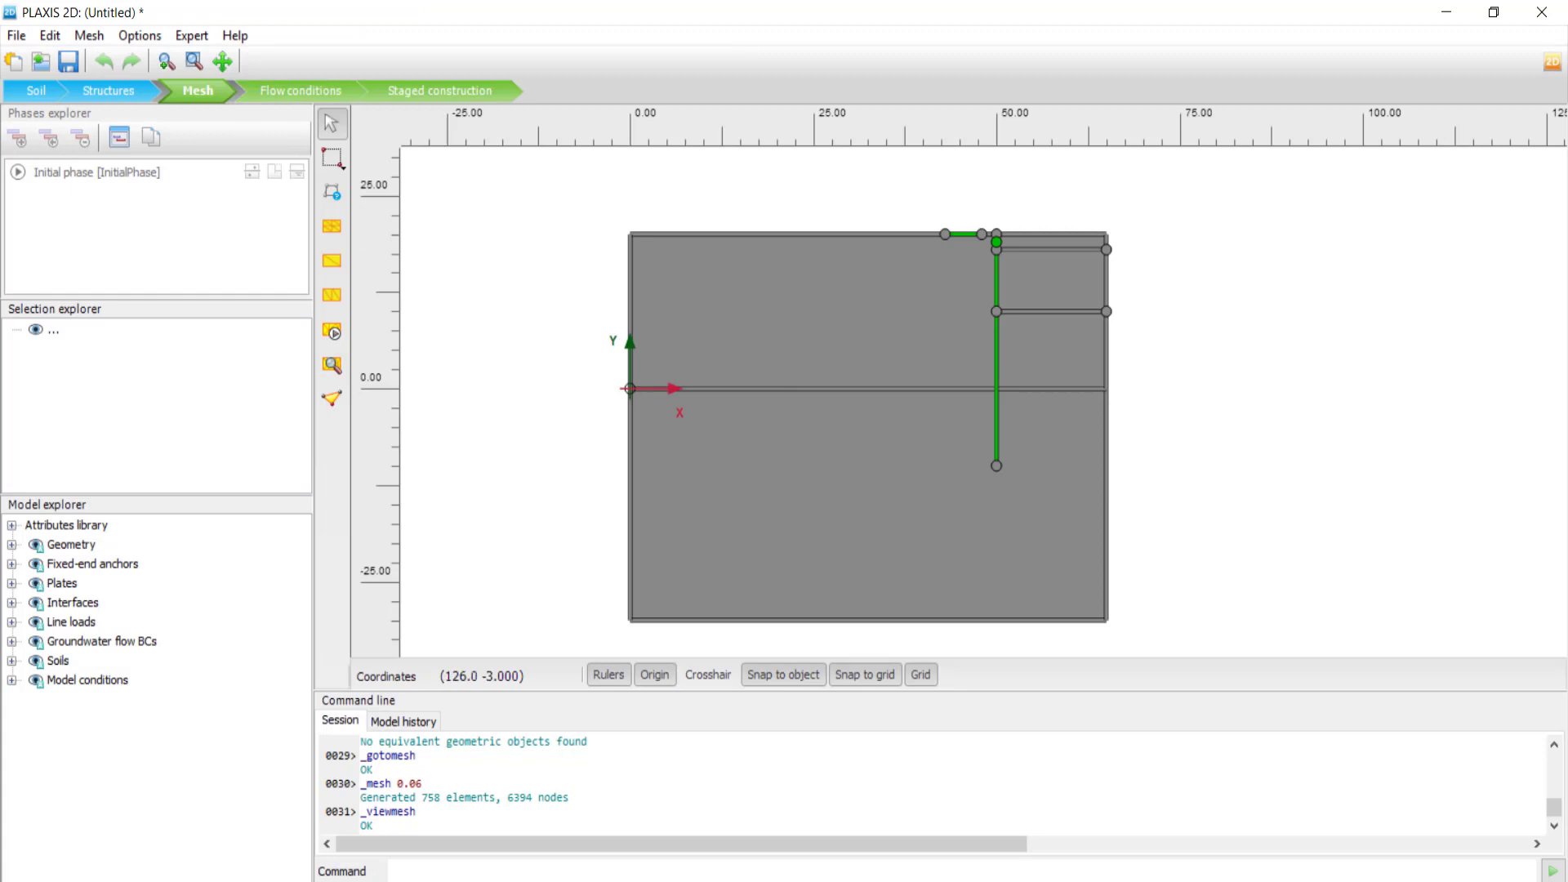
Step: Pass through flow conditions to staged construction, add four consecutive phases after the initial phase, and make the initial phase current again
click(325, 95)
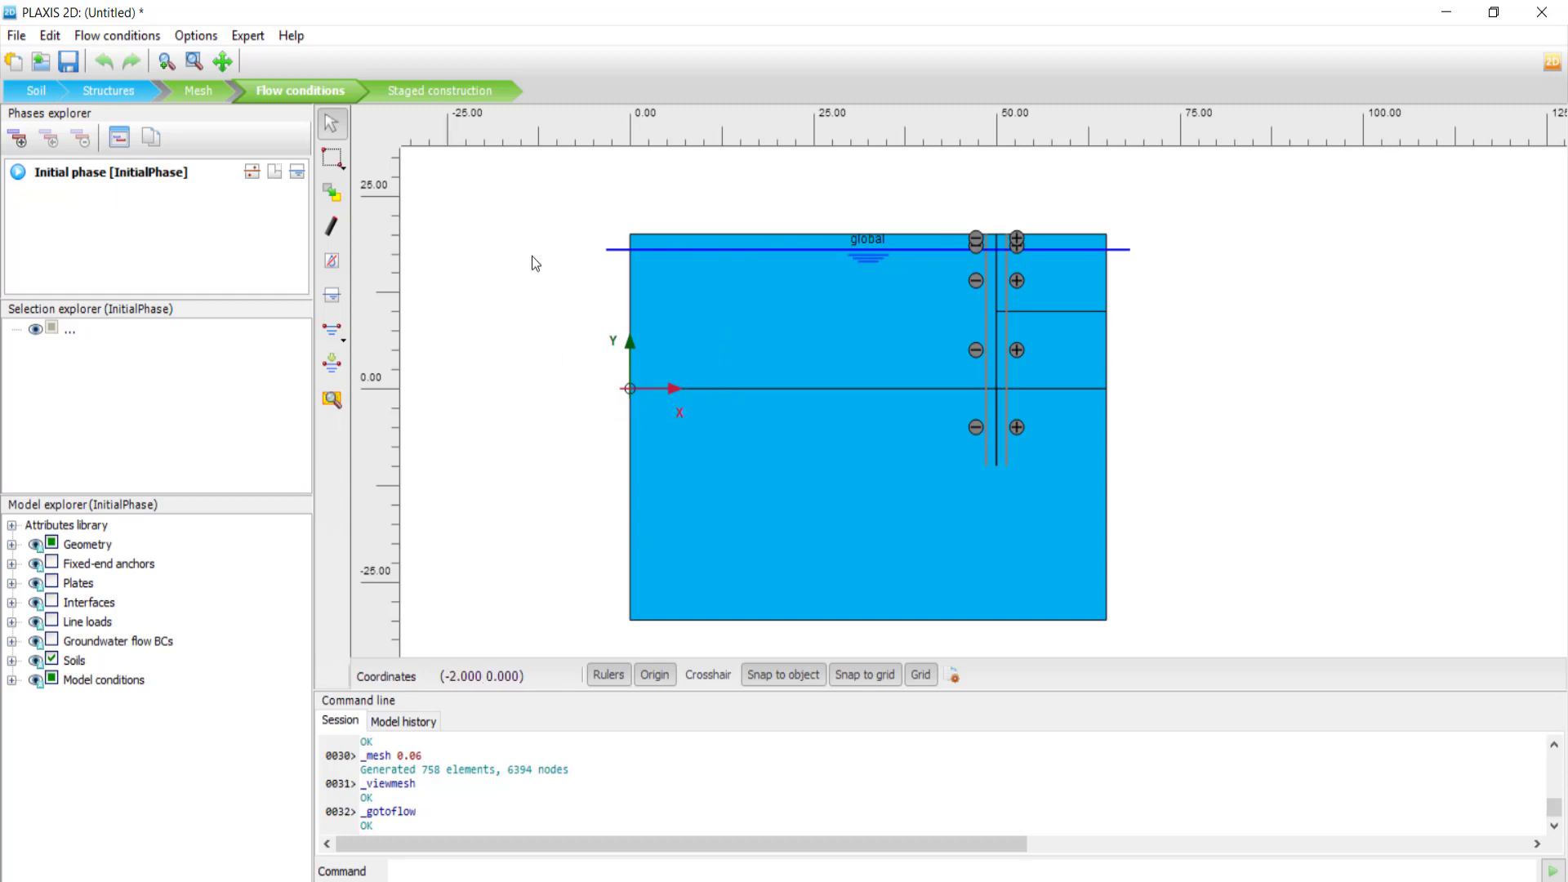
click(467, 90)
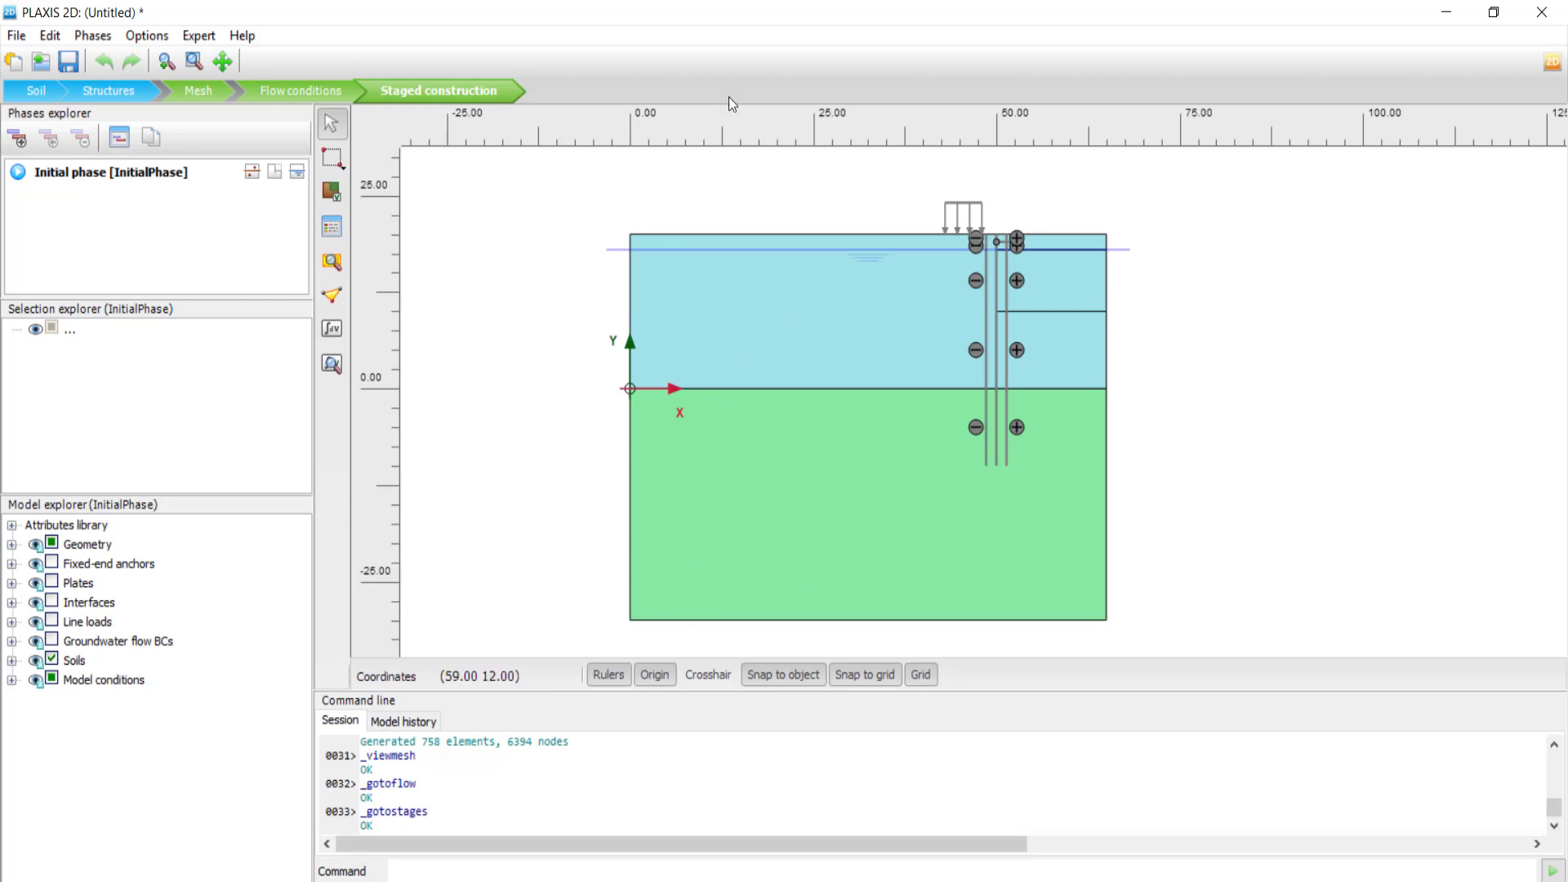
click(85, 177)
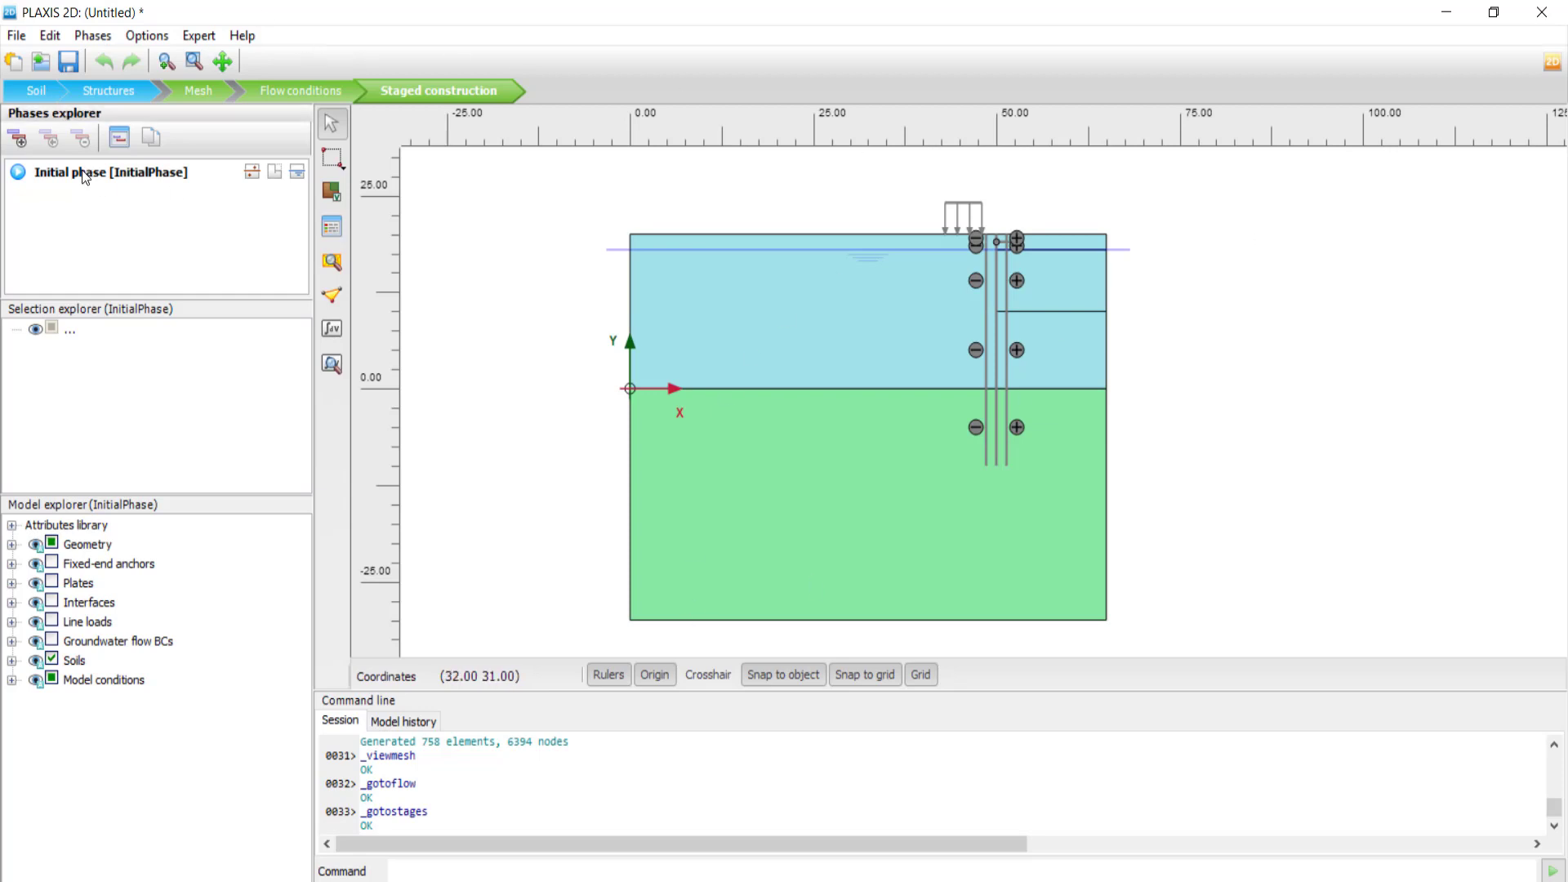
click(18, 141)
click(18, 140)
click(18, 139)
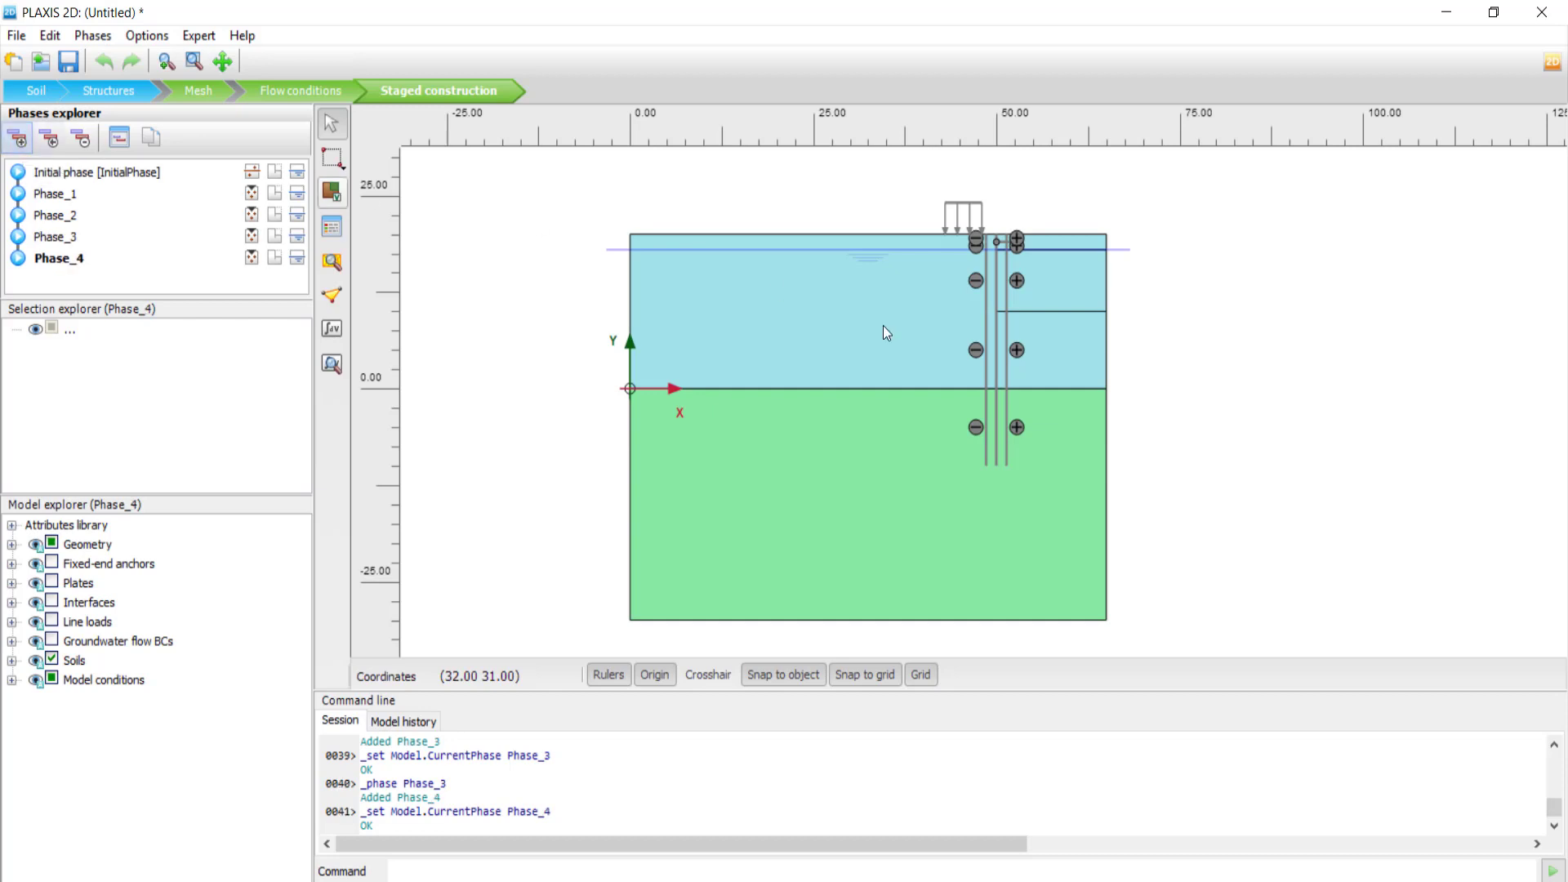
click(97, 172)
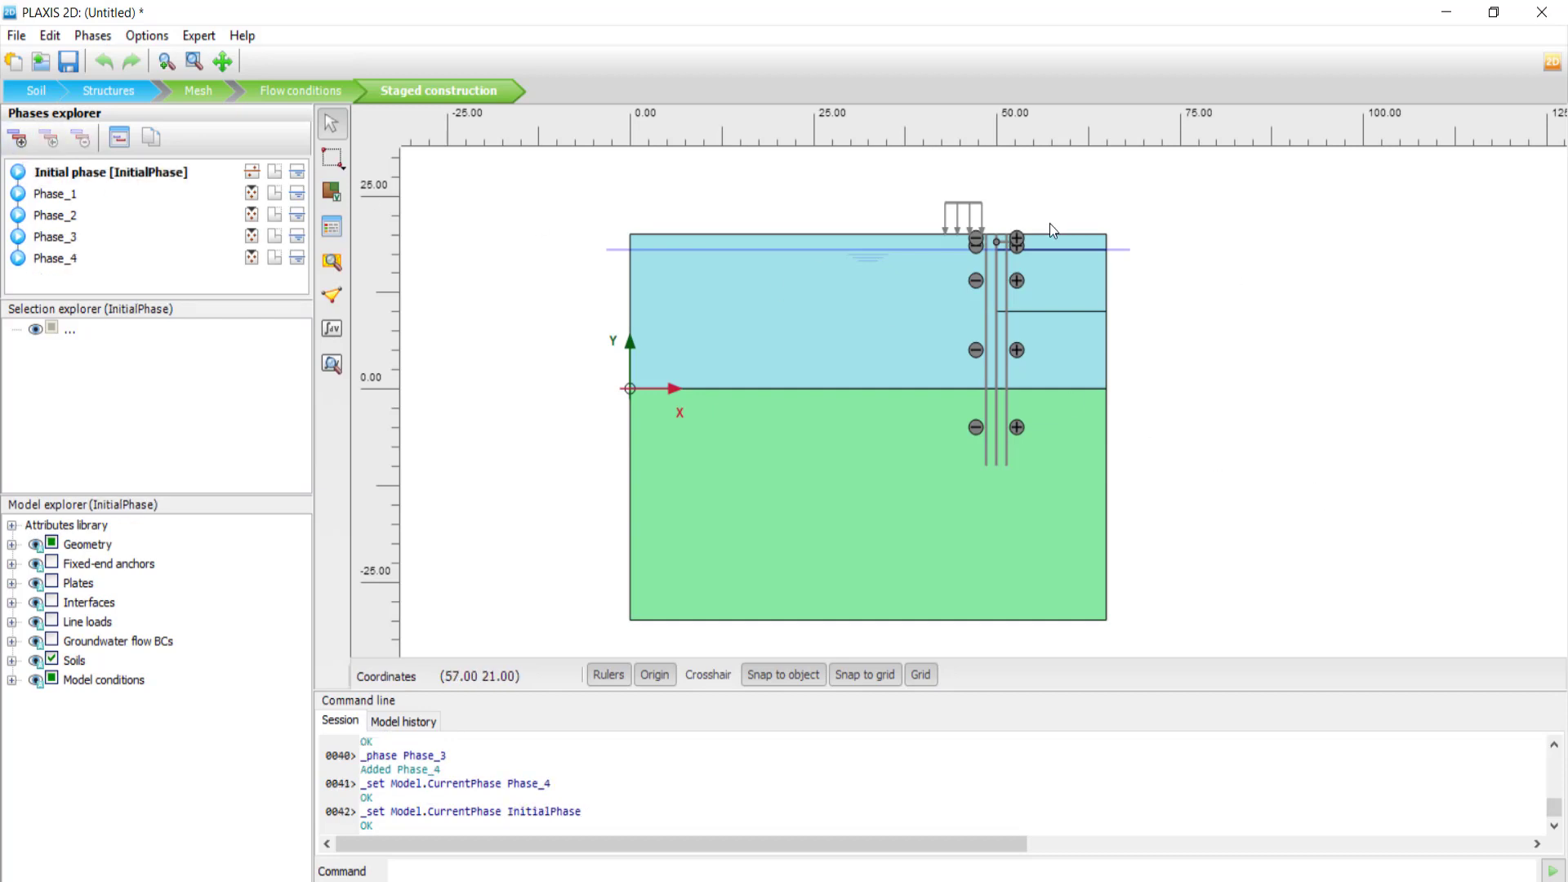
scroll(1050, 229, up, 5)
scroll(1054, 374, down, 5)
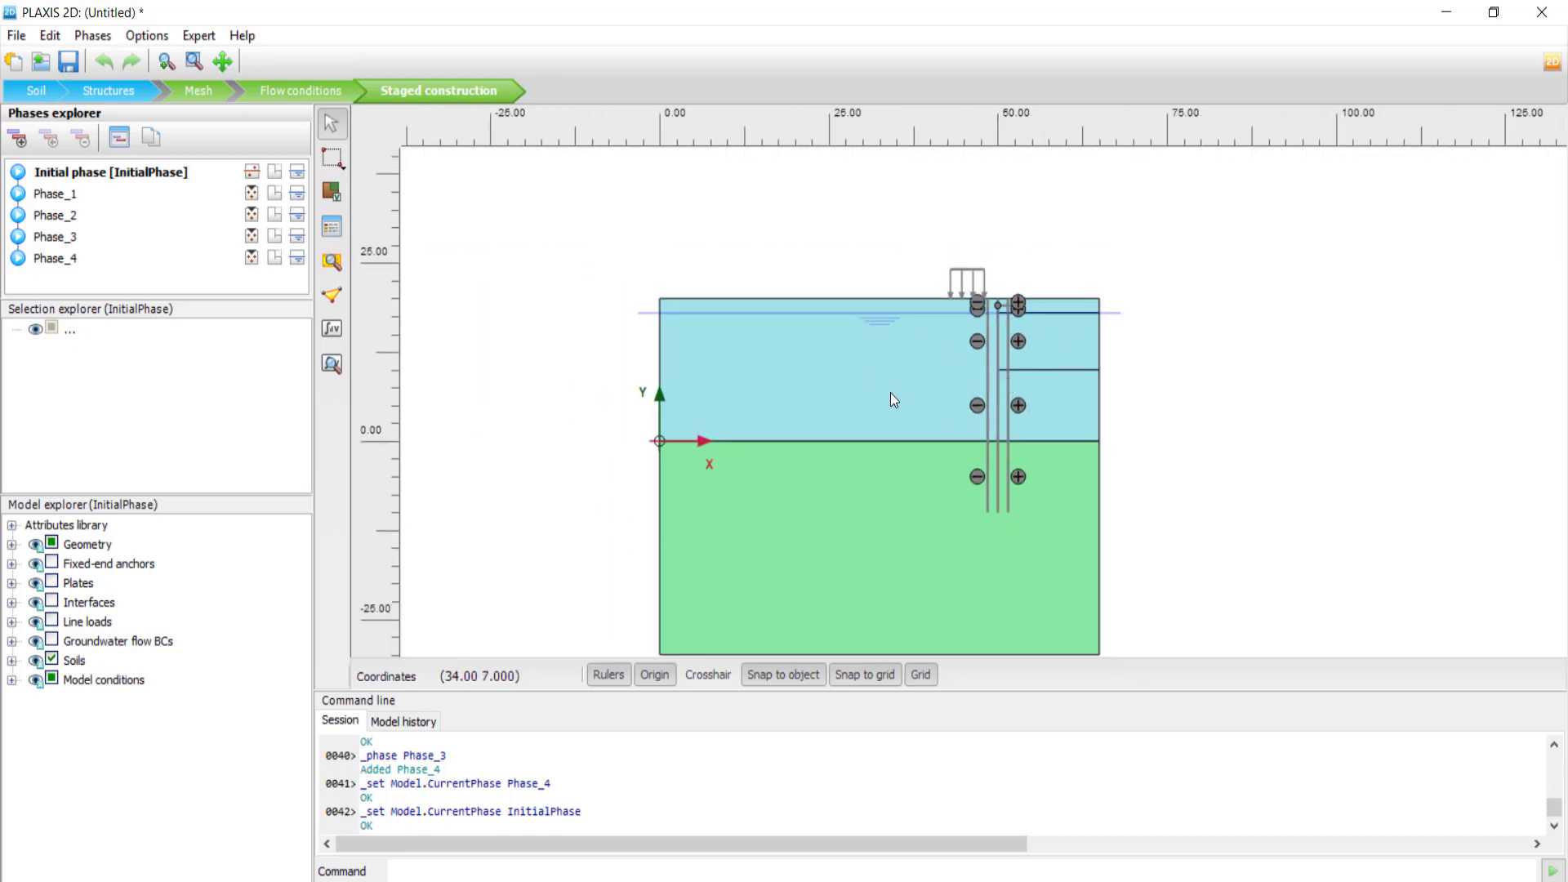
Step: Activate all wall segments with their plates and positive and negative interfaces in Phase_1
click(56, 195)
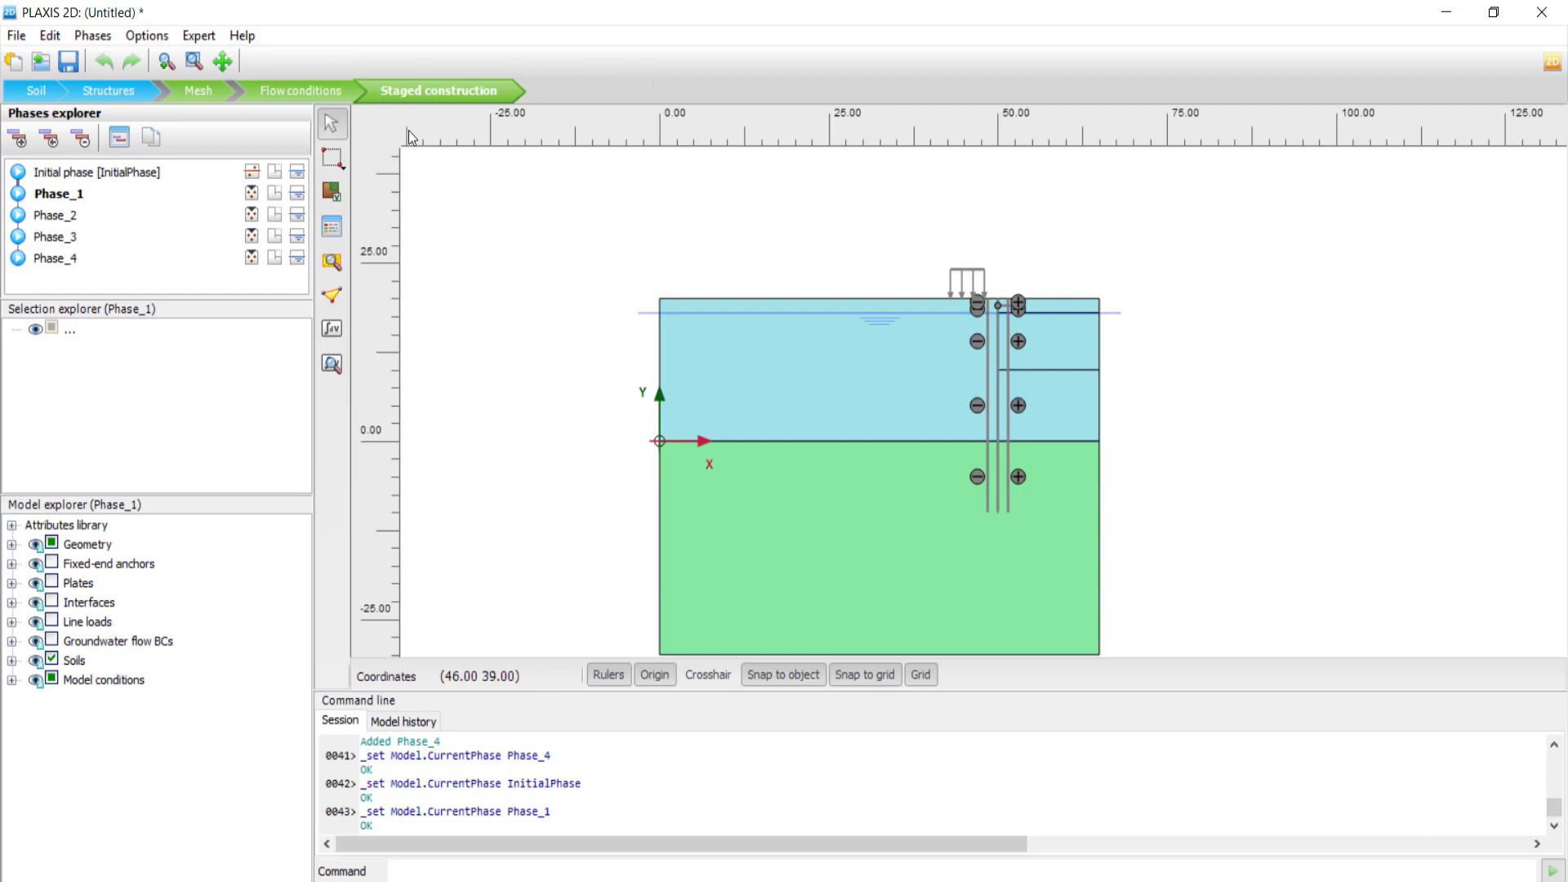
click(341, 173)
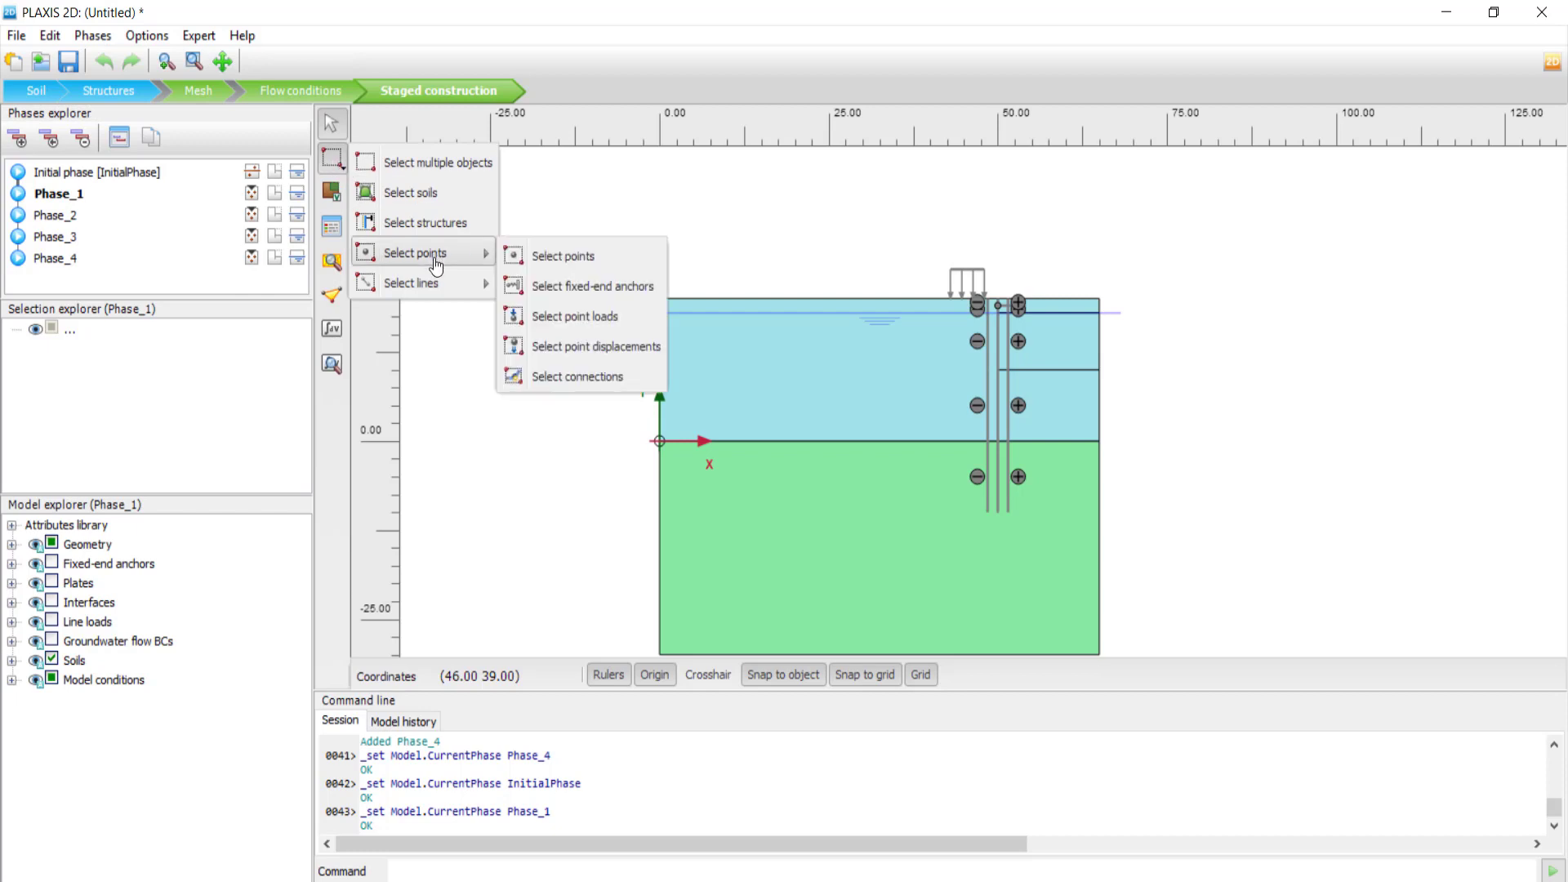
mouse_move(463, 293)
click(563, 316)
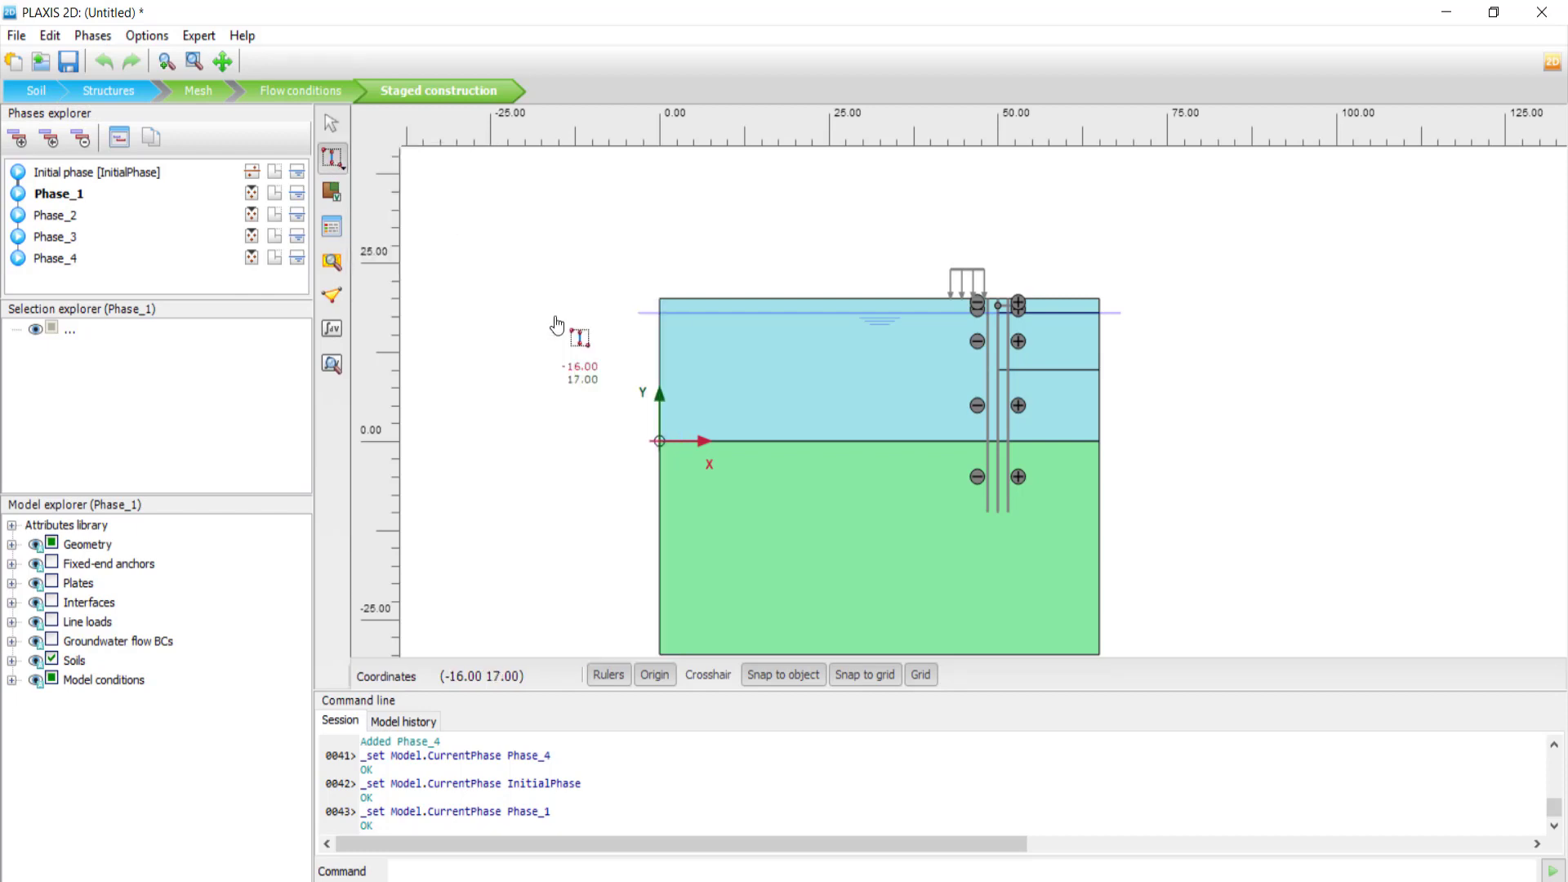
drag(966, 253, 1038, 528)
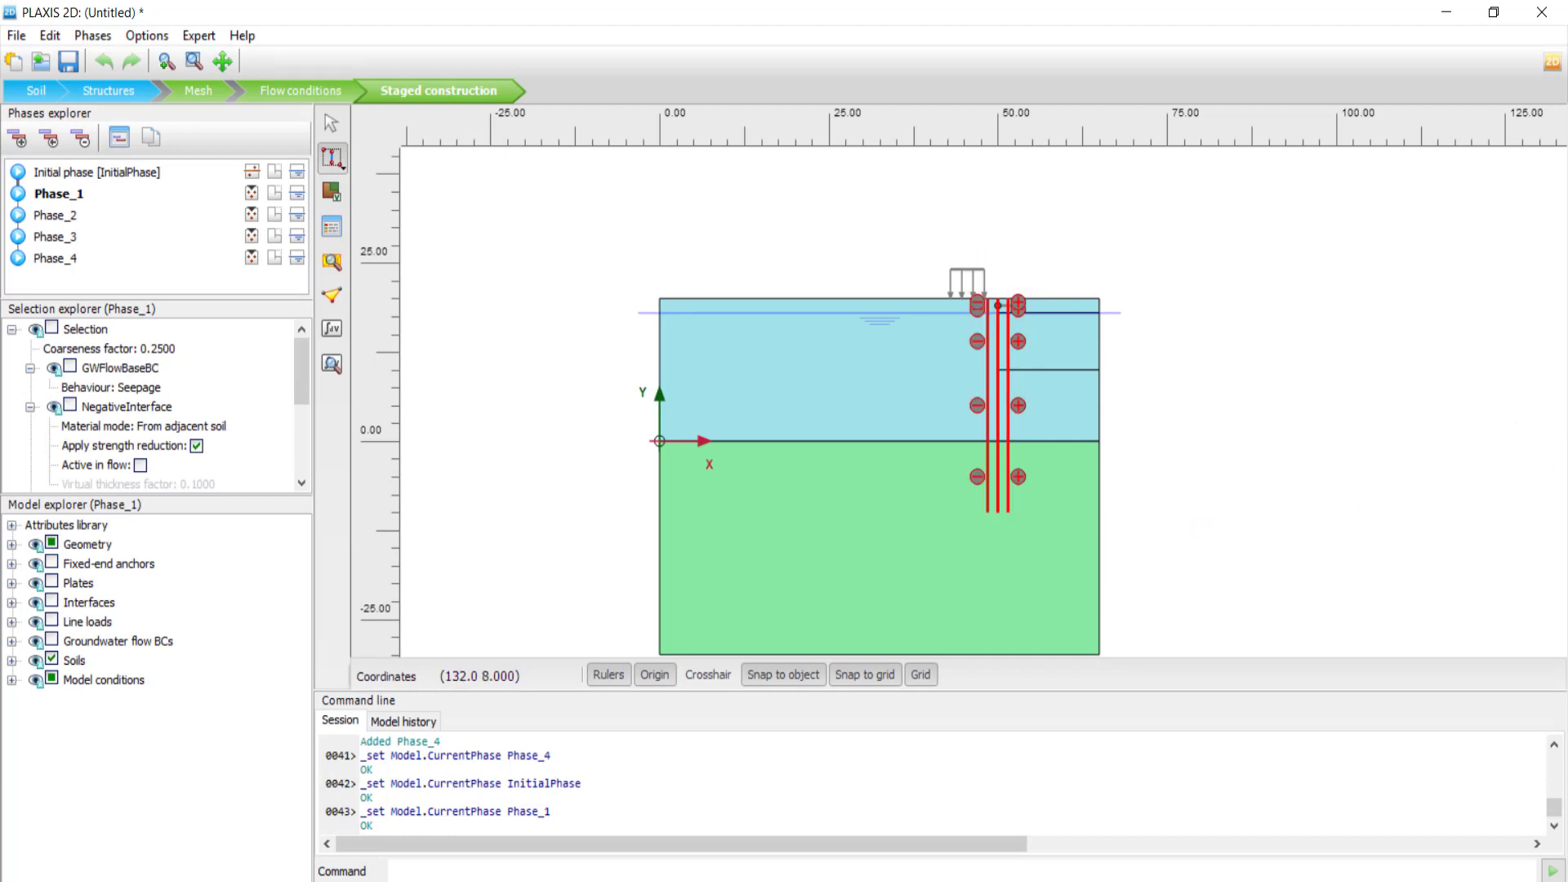
right_click(960, 274)
click(1066, 357)
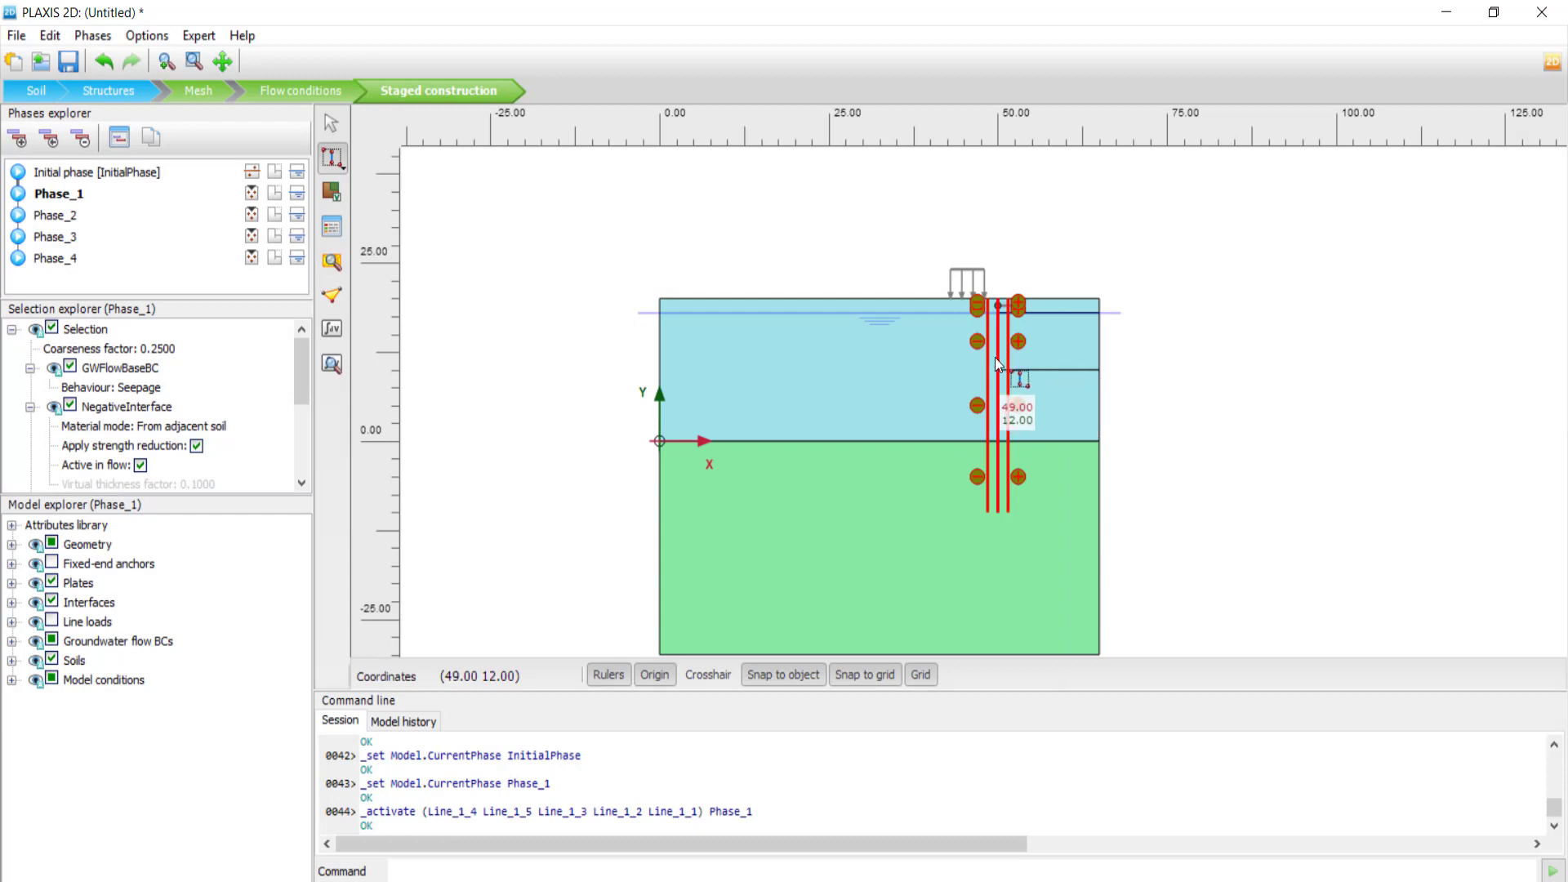
scroll(995, 356, up, 2)
click(1250, 400)
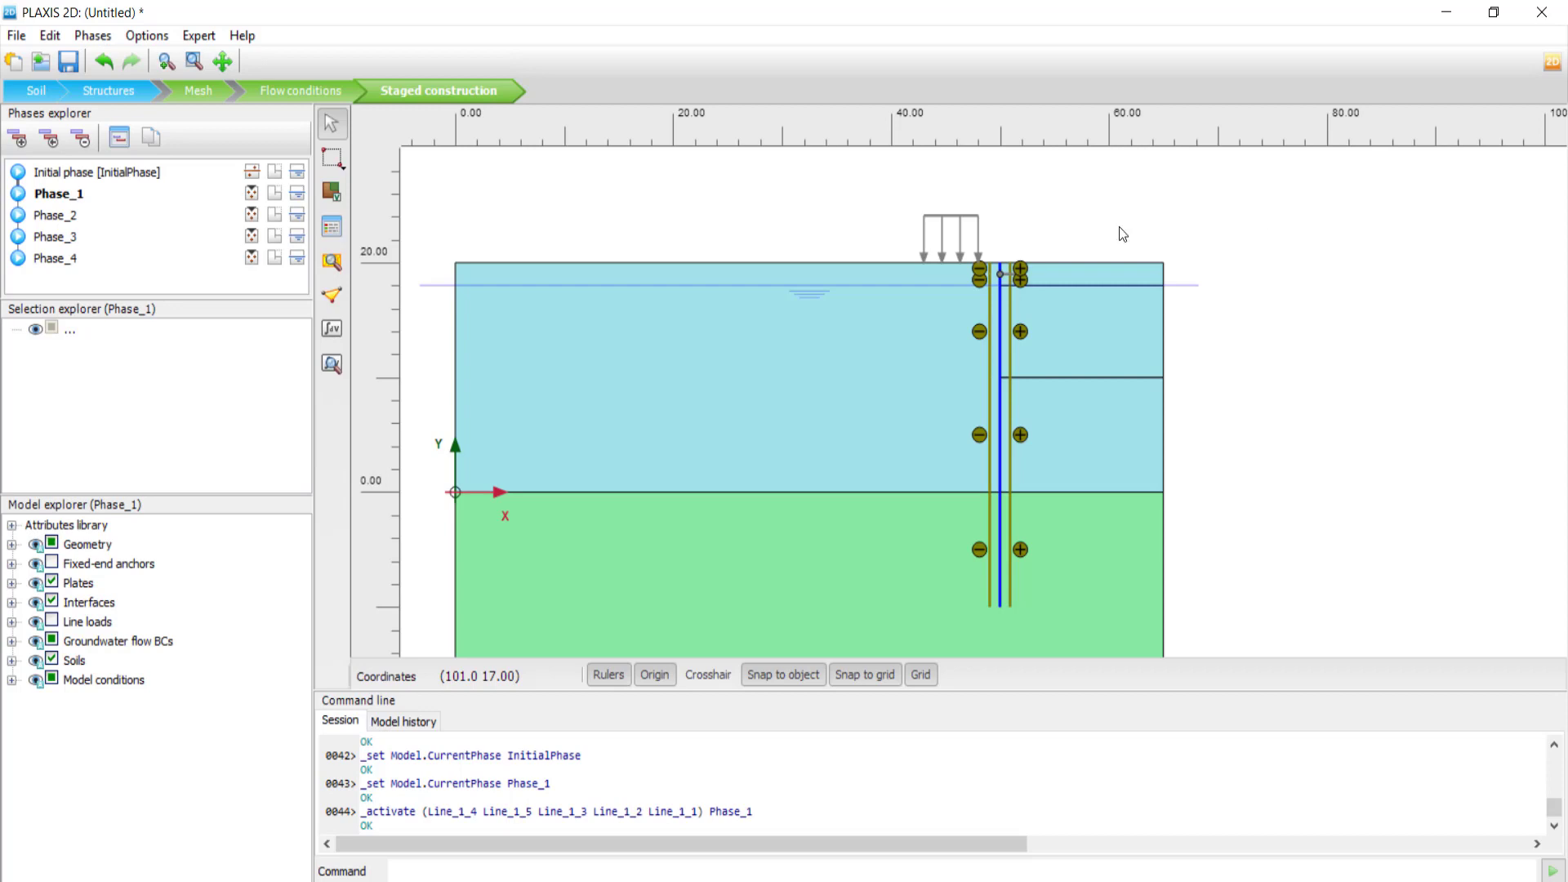
Step: Activate the surface line load behind the wall in Phase_1
click(931, 218)
right_click(934, 218)
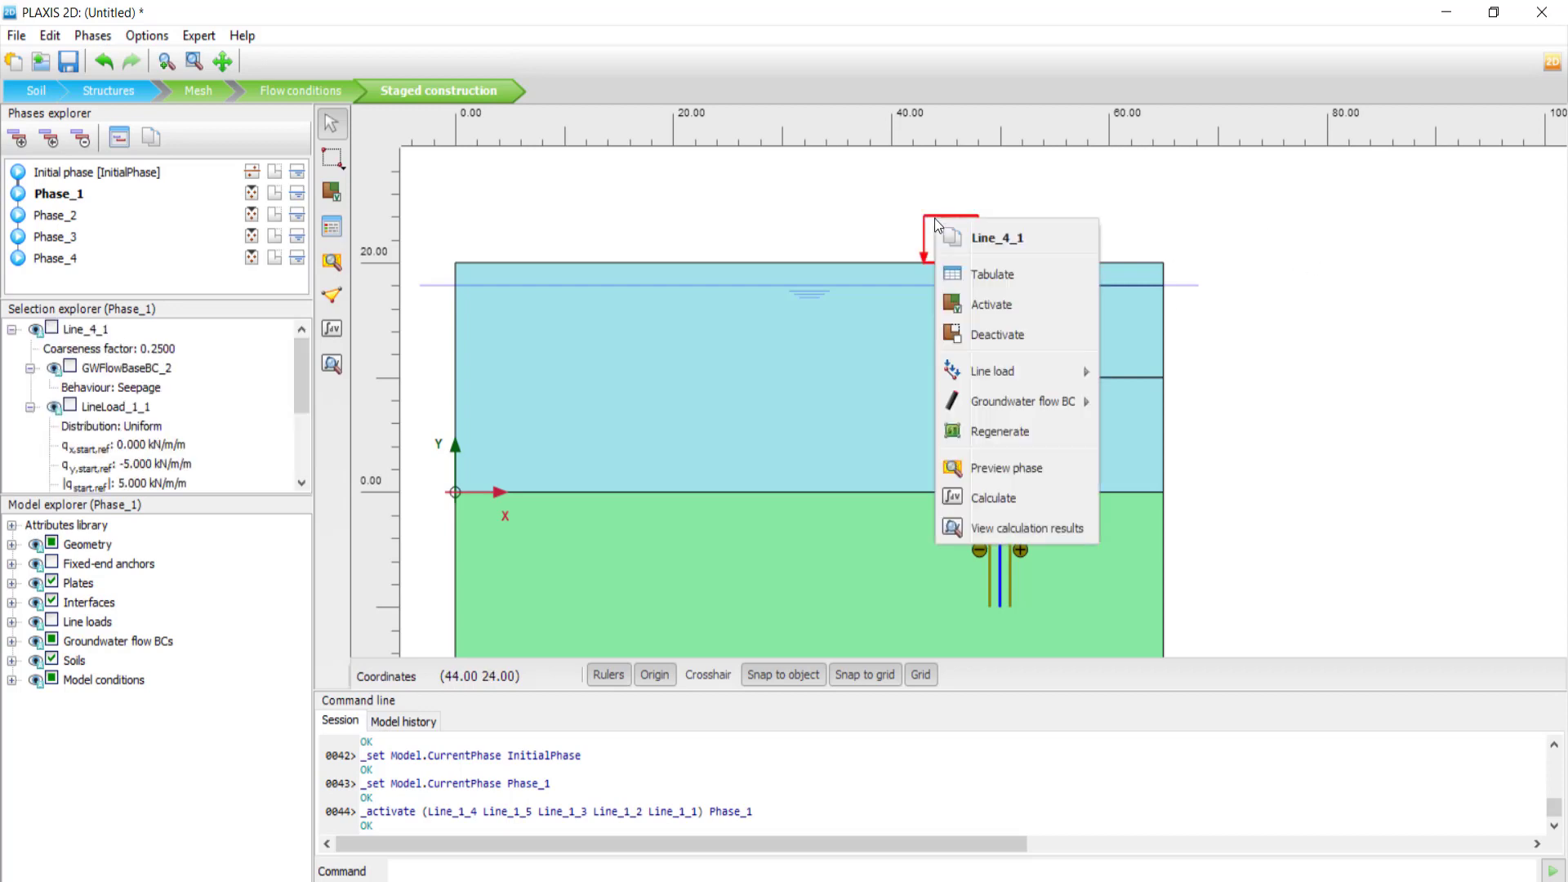
click(1021, 305)
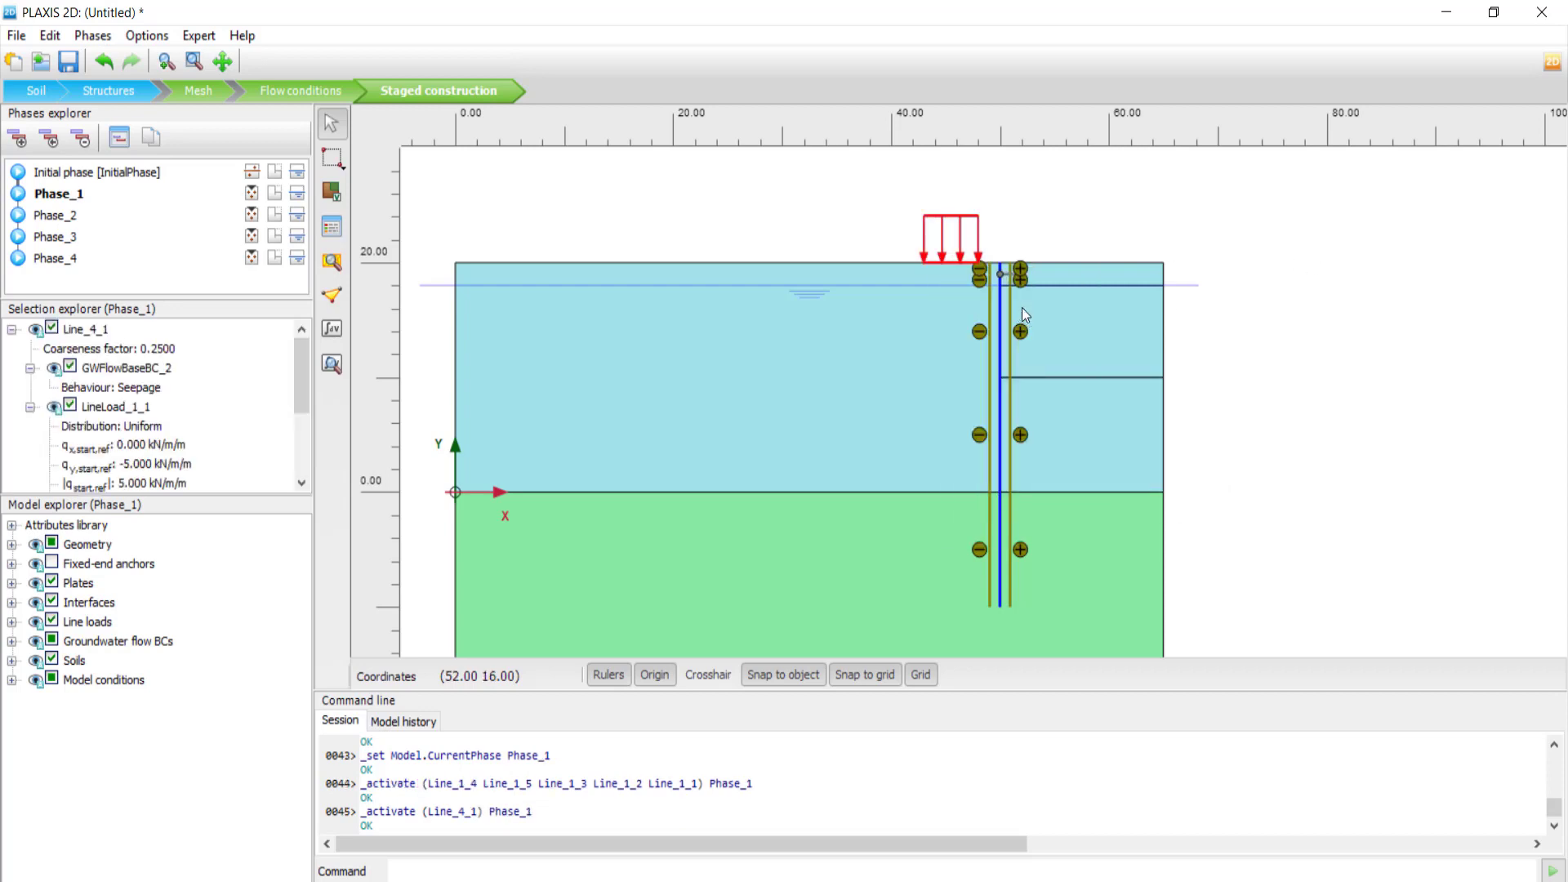
click(1409, 410)
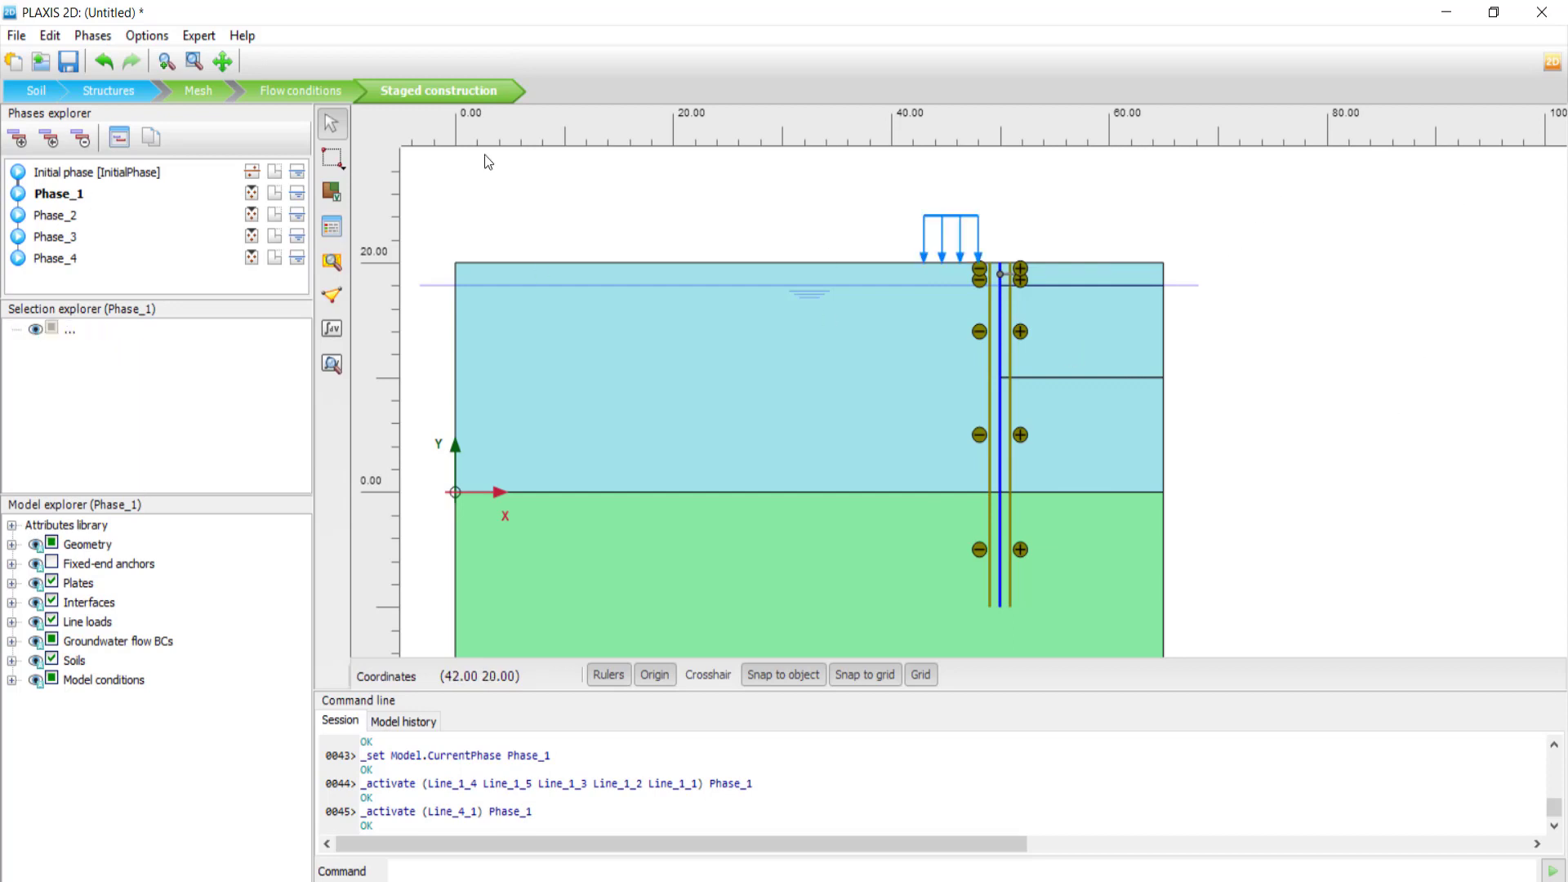
Step: Deactivate the uppermost soil cluster on the excavation side of the wall in Phase_2
click(47, 217)
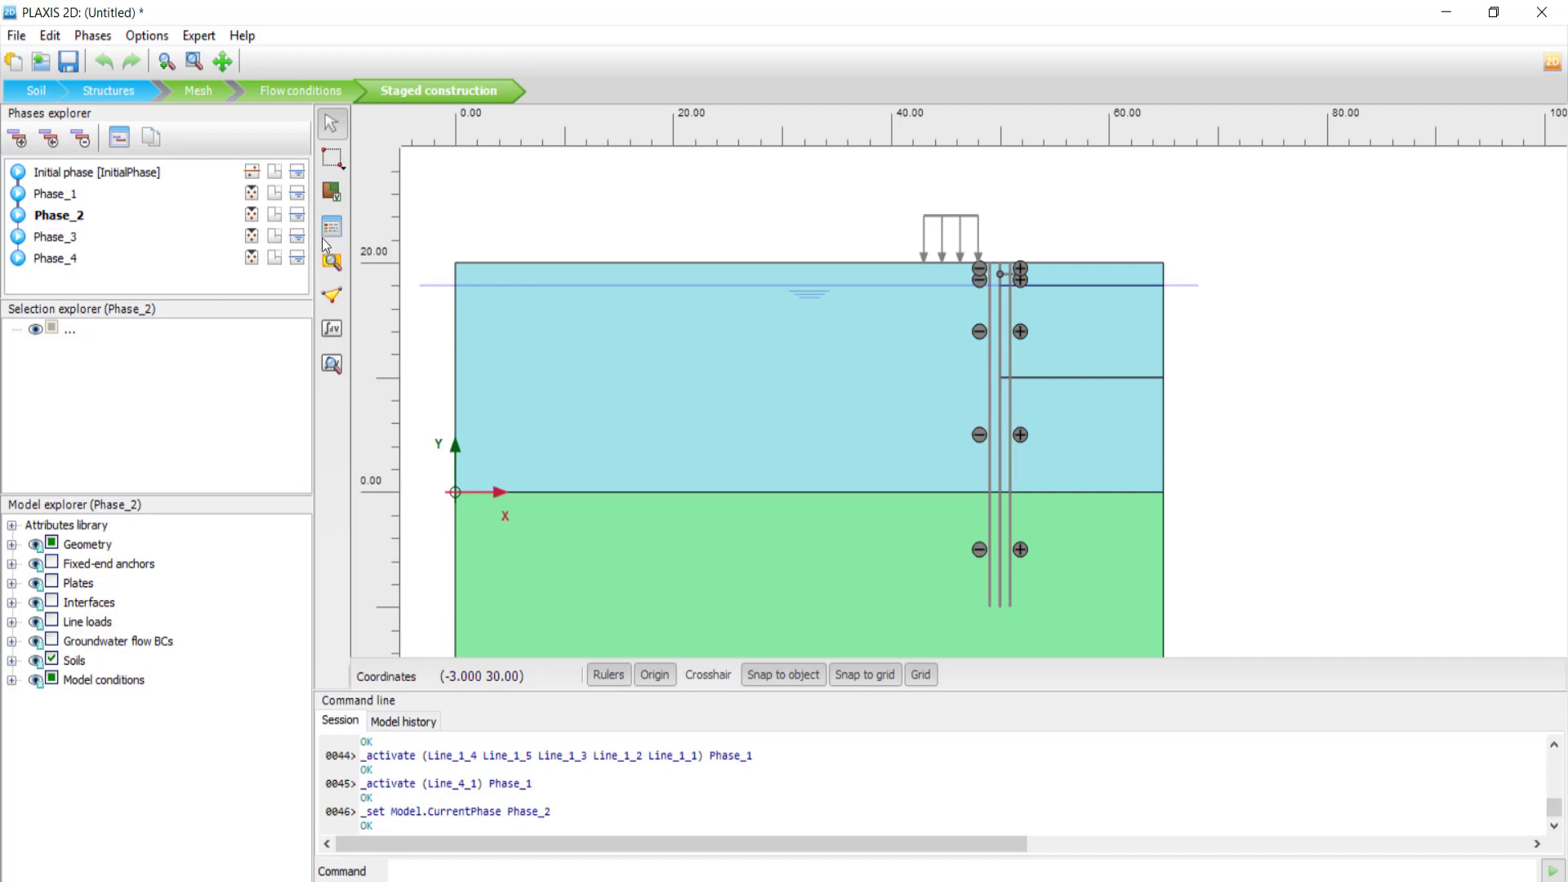
click(1127, 273)
right_click(1124, 273)
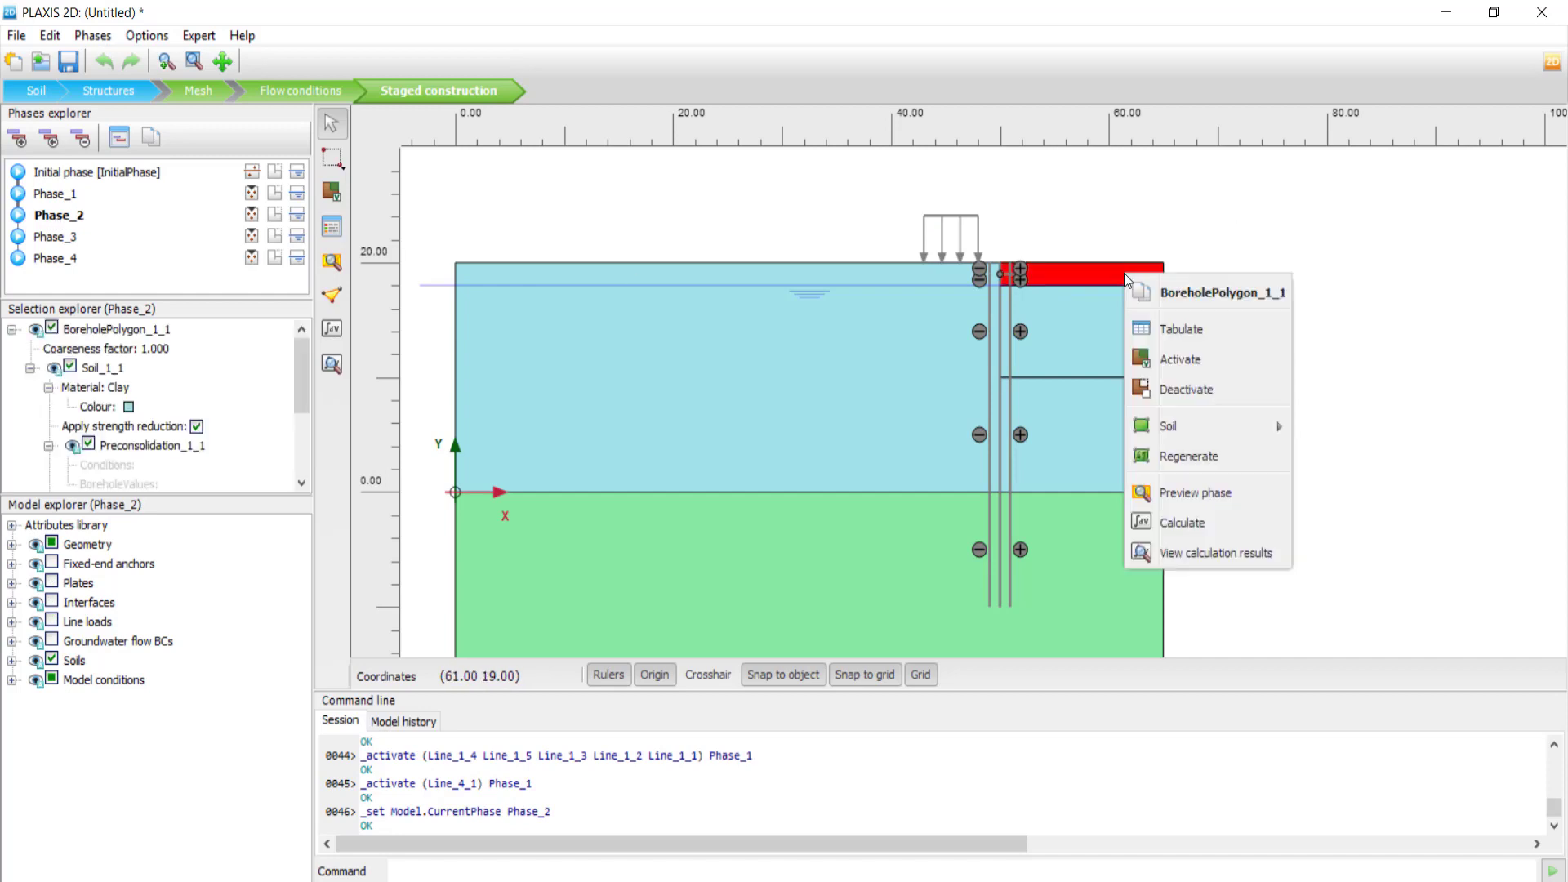
click(1172, 391)
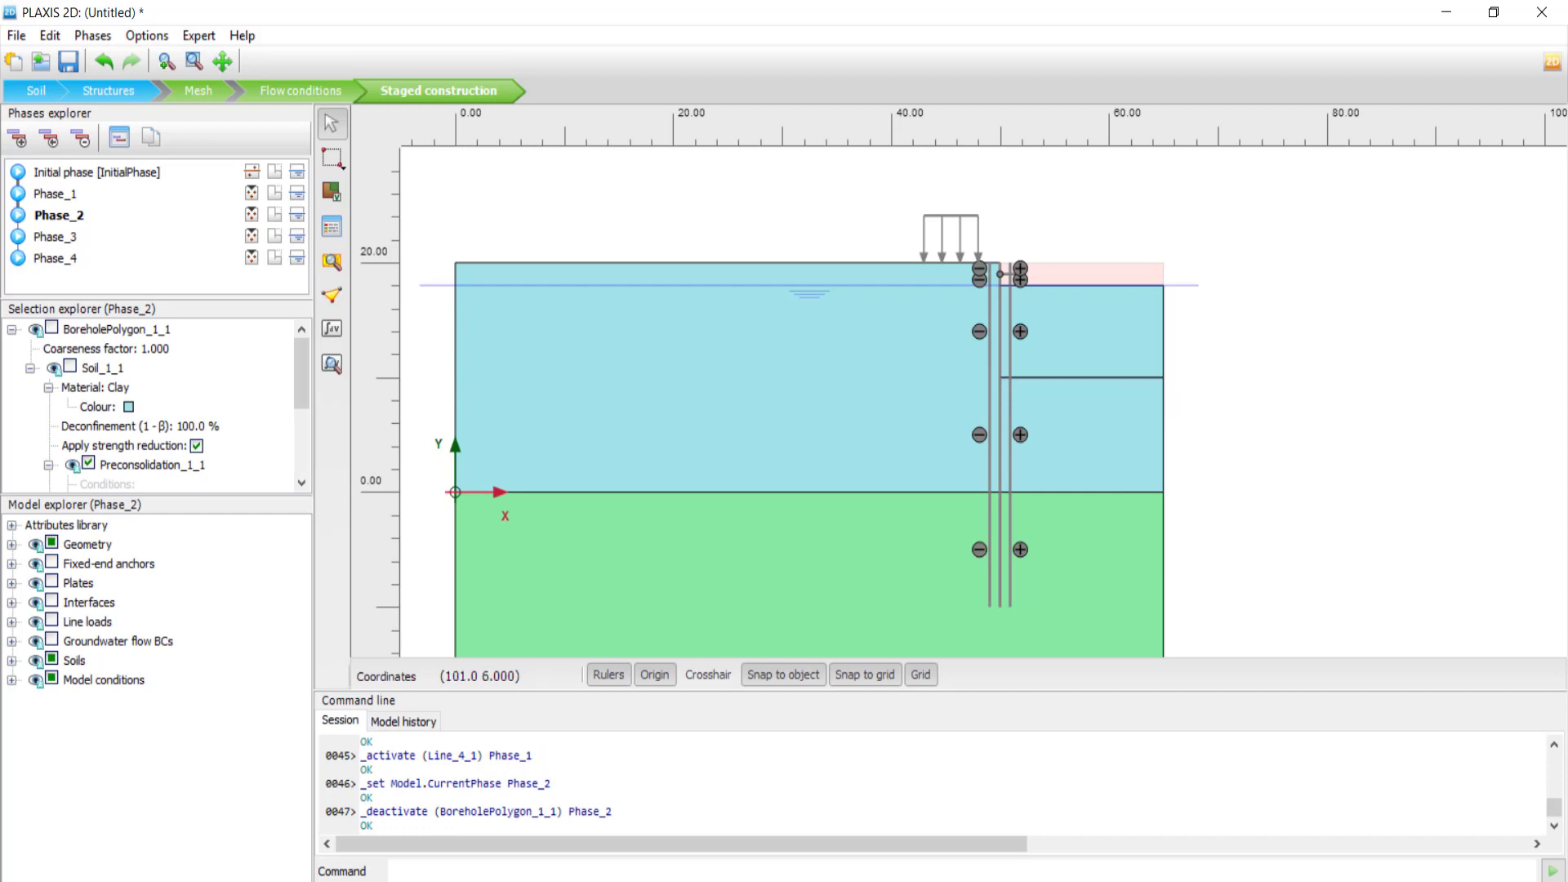
Step: Activate the fixed-end anchor at (50, 19) on the wall in Phase_3
click(57, 237)
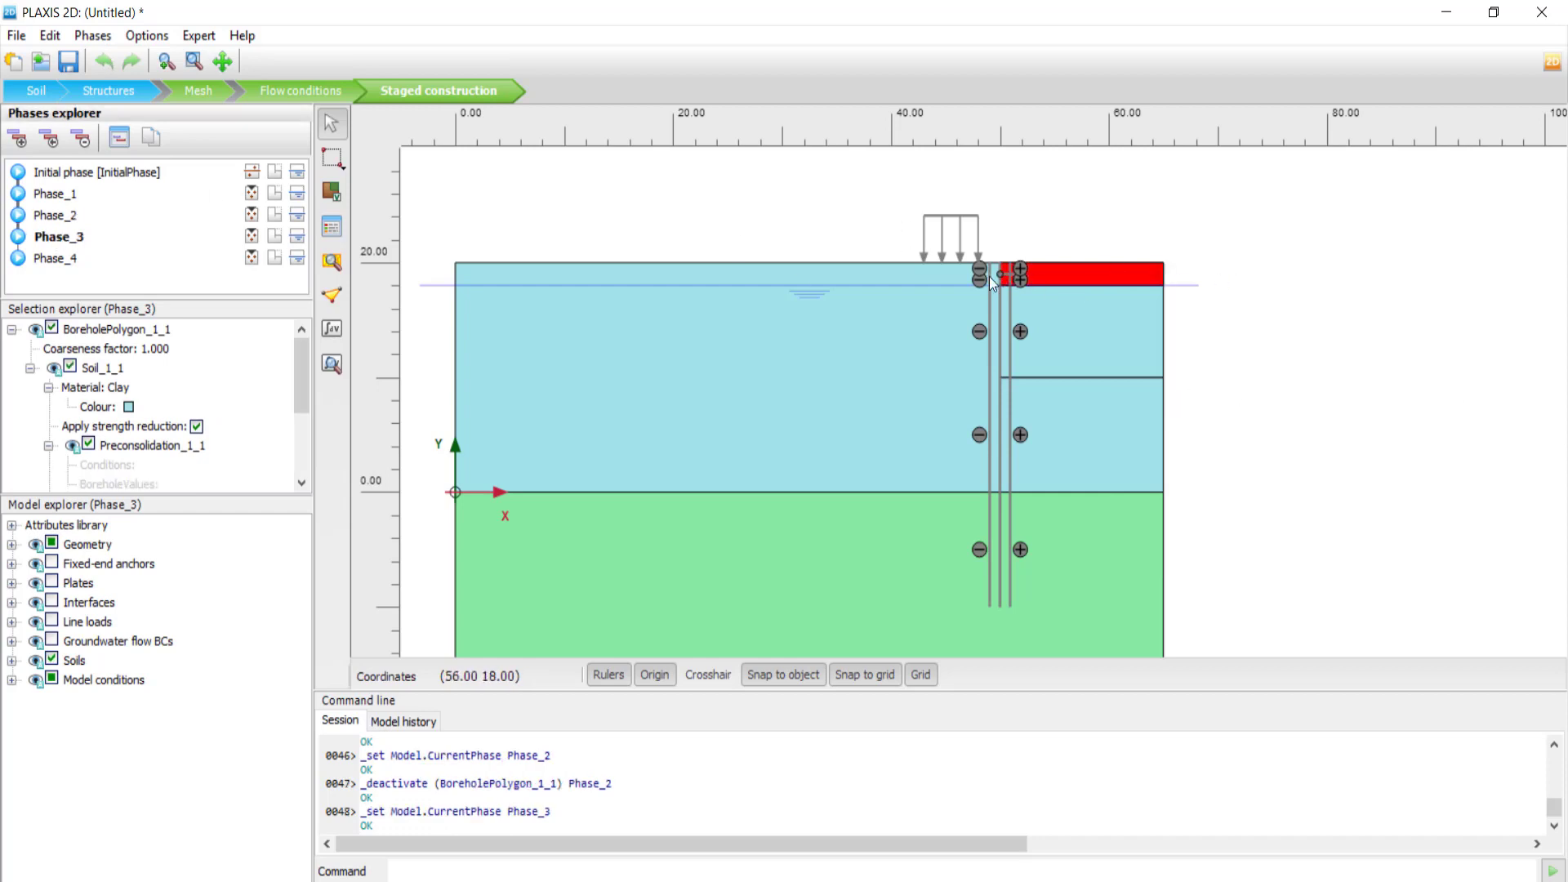
scroll(1000, 278, up, 6)
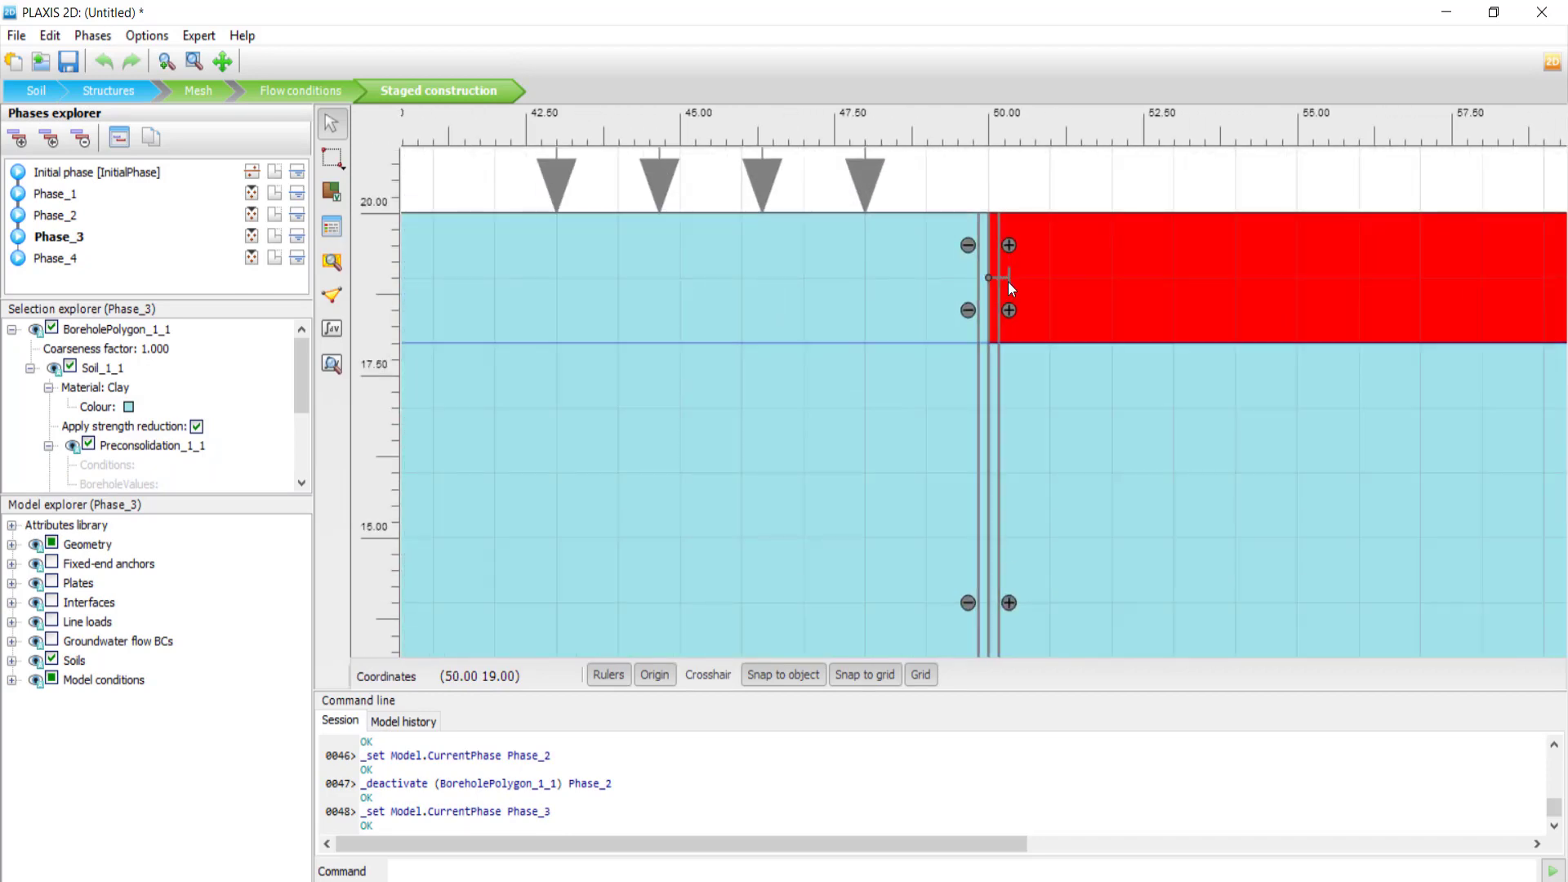
click(1009, 279)
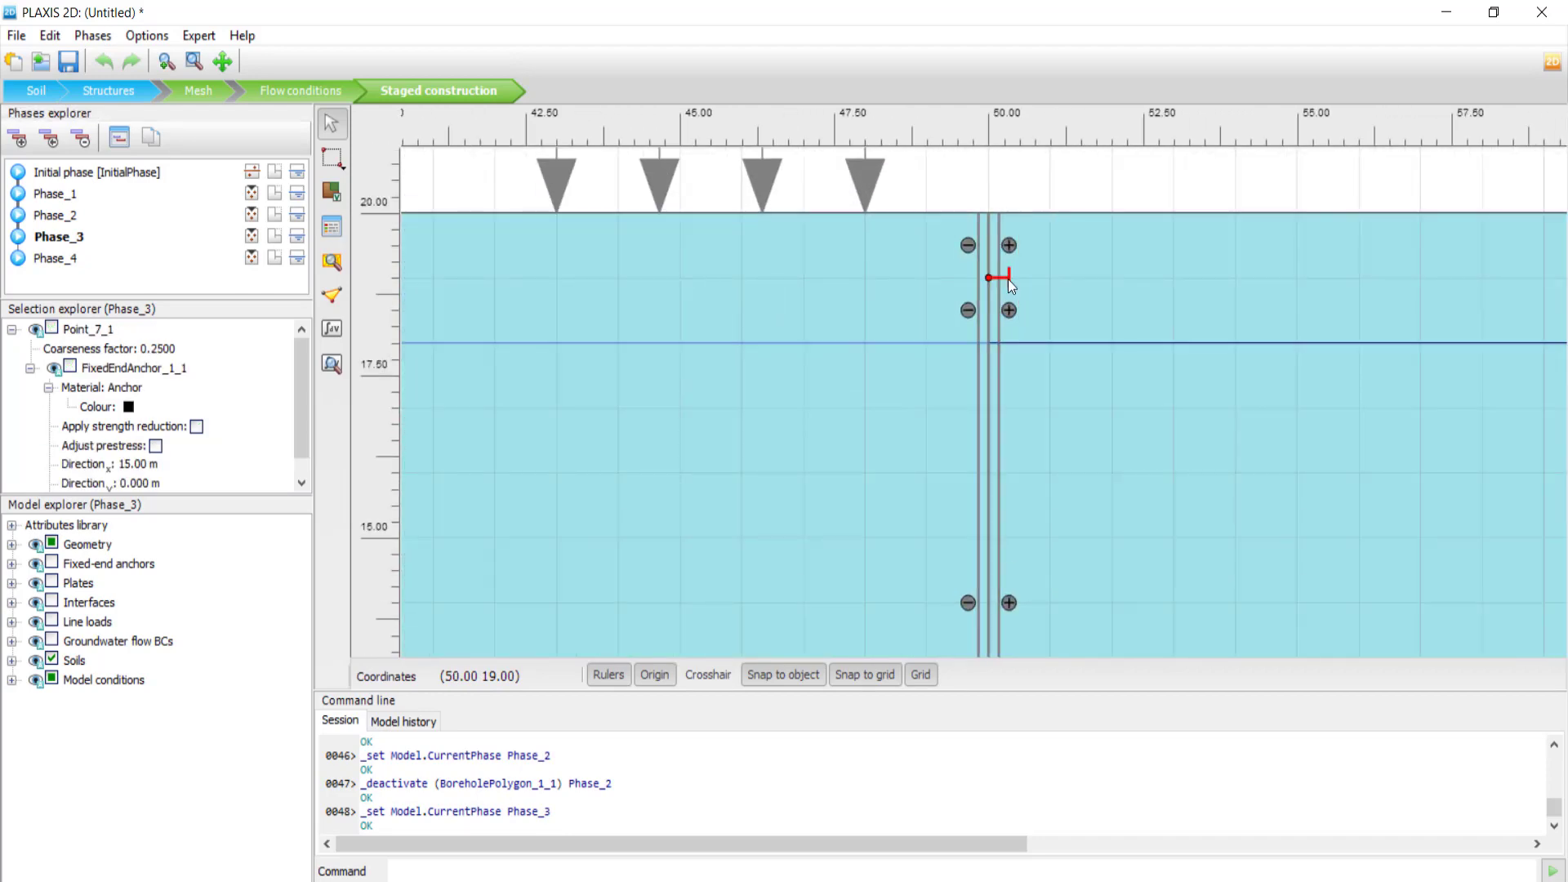
right_click(1008, 280)
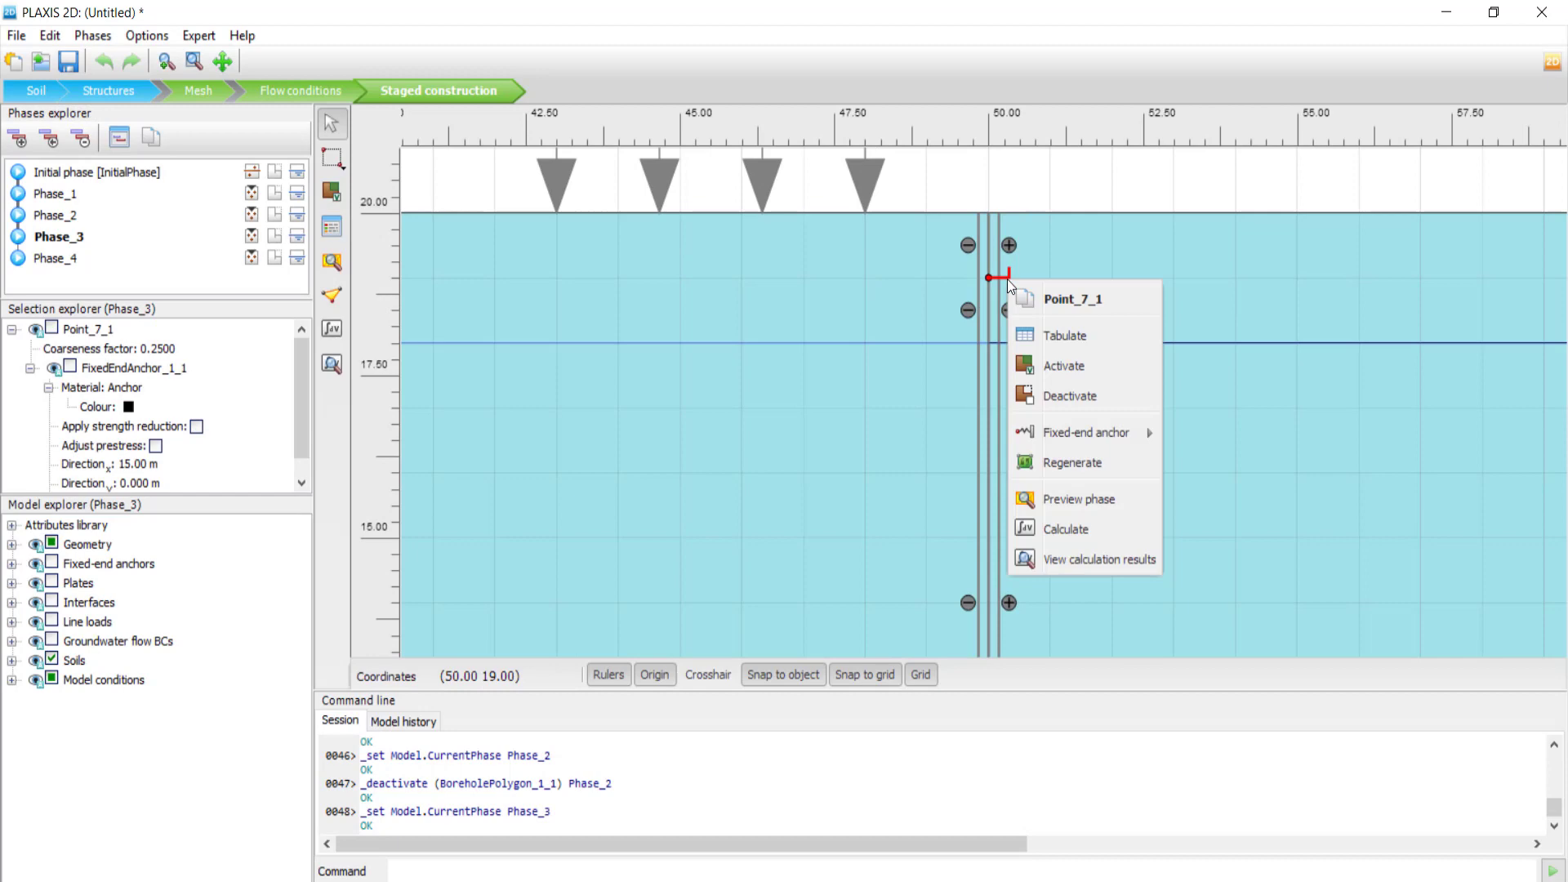
click(1076, 366)
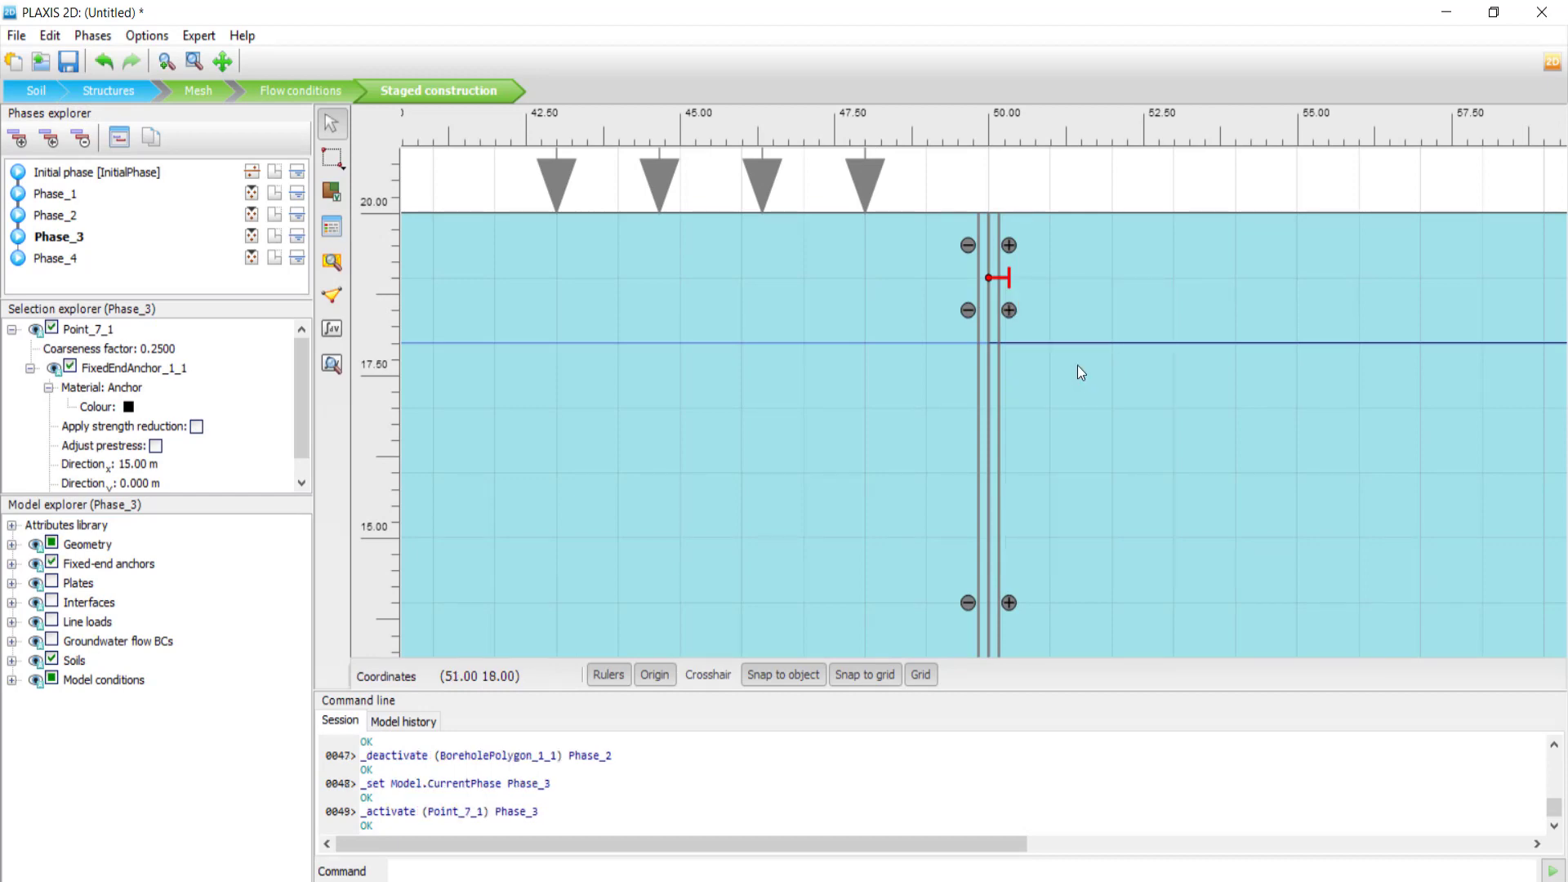
scroll(1076, 365, down, 5)
scroll(1077, 365, down, 3)
scroll(1257, 436, up, 3)
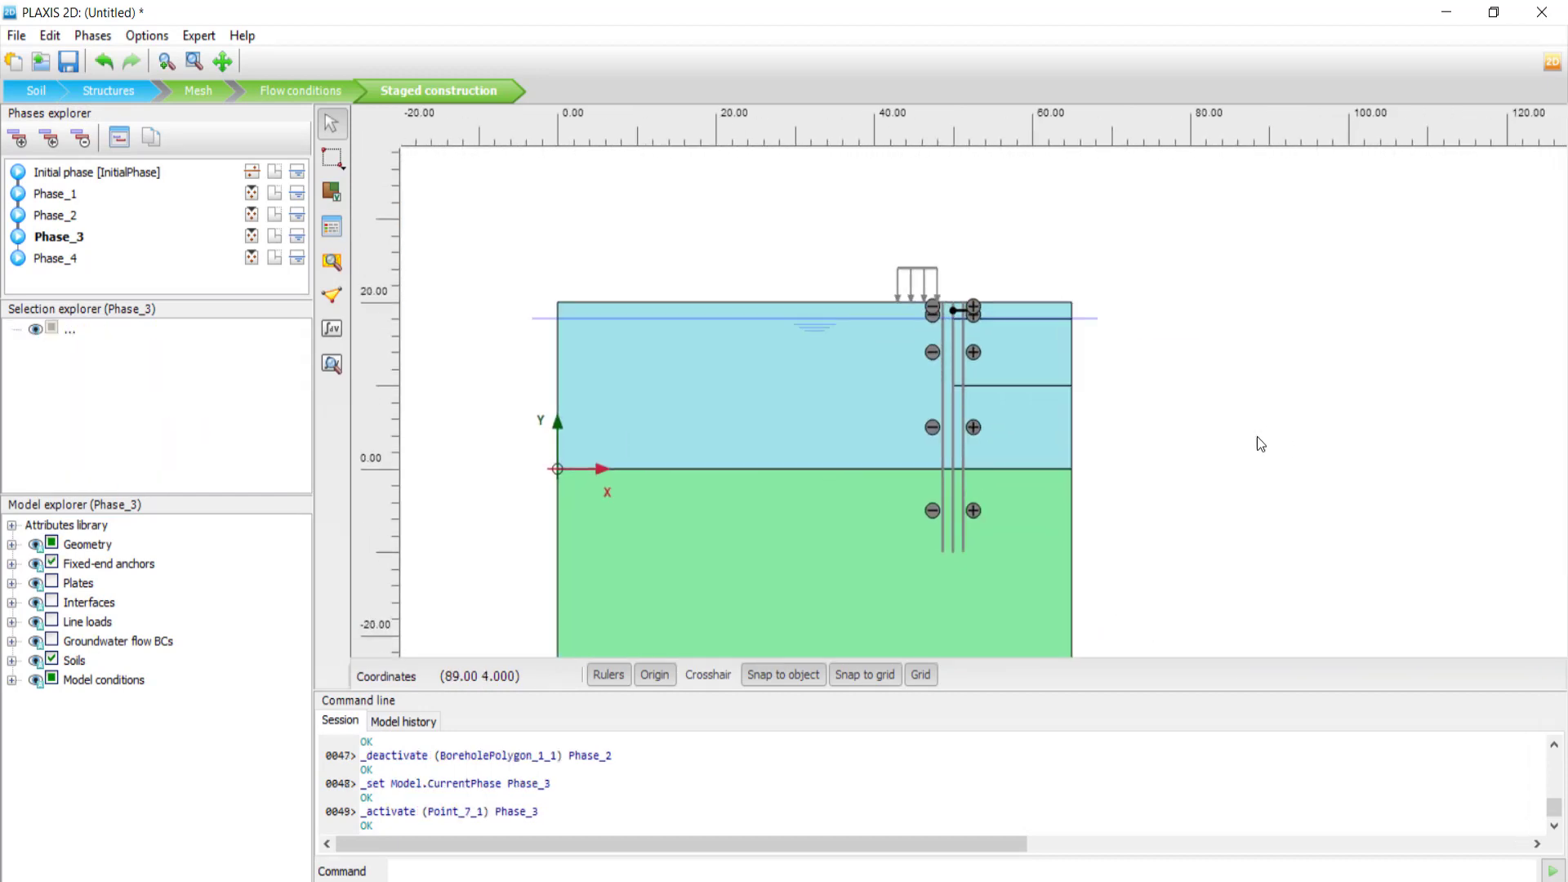
Step: Deactivate the second and the uppermost soil clusters on the excavation side of the wall in Phase_4
click(49, 259)
click(990, 345)
right_click(990, 345)
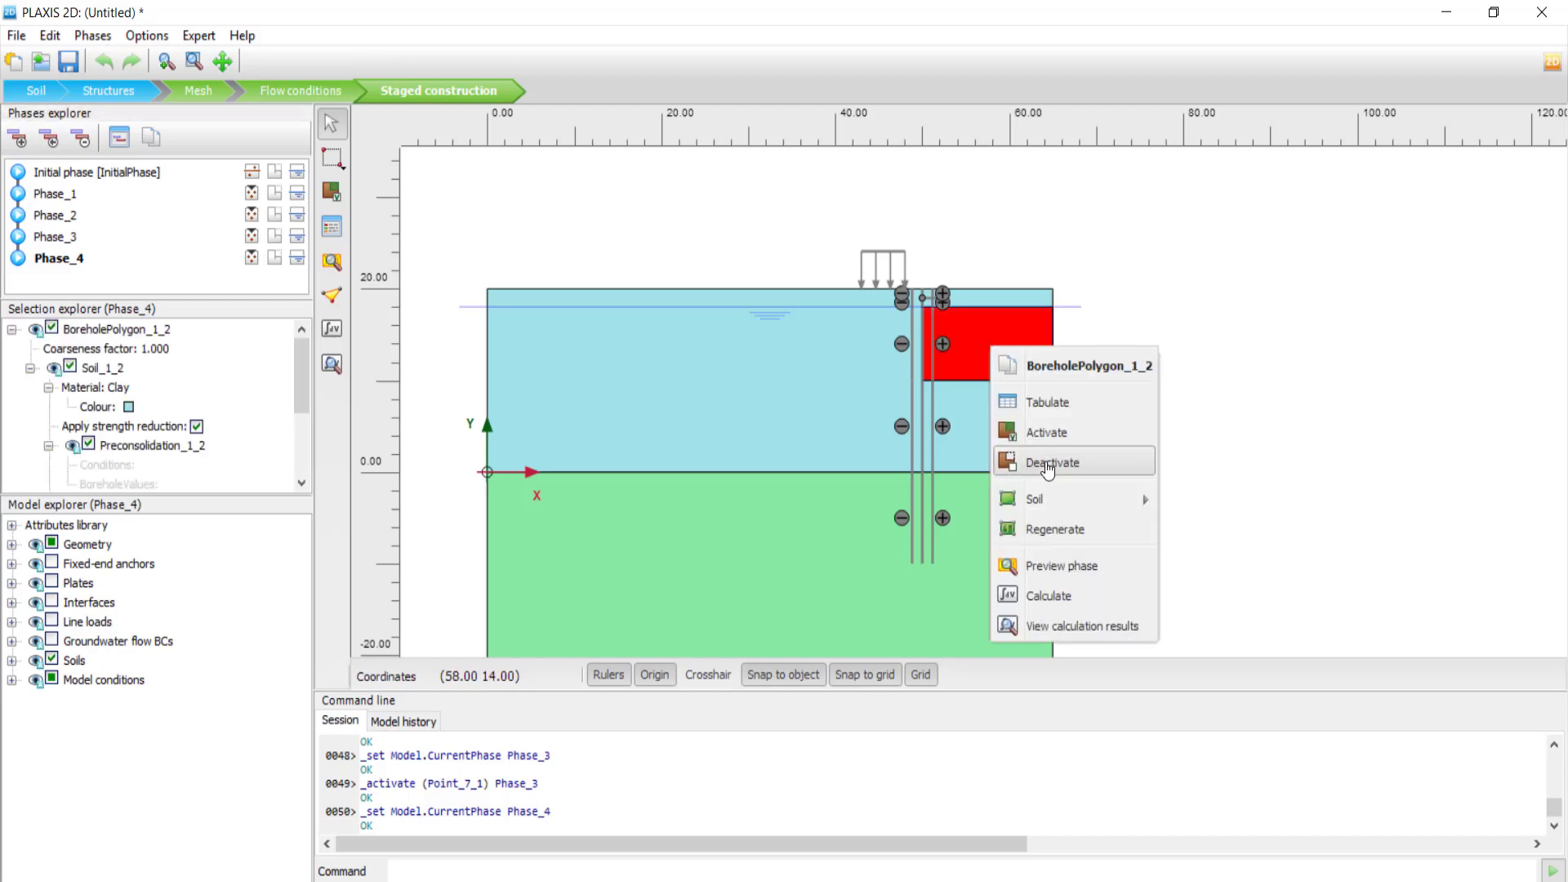
click(1048, 462)
click(988, 299)
right_click(988, 299)
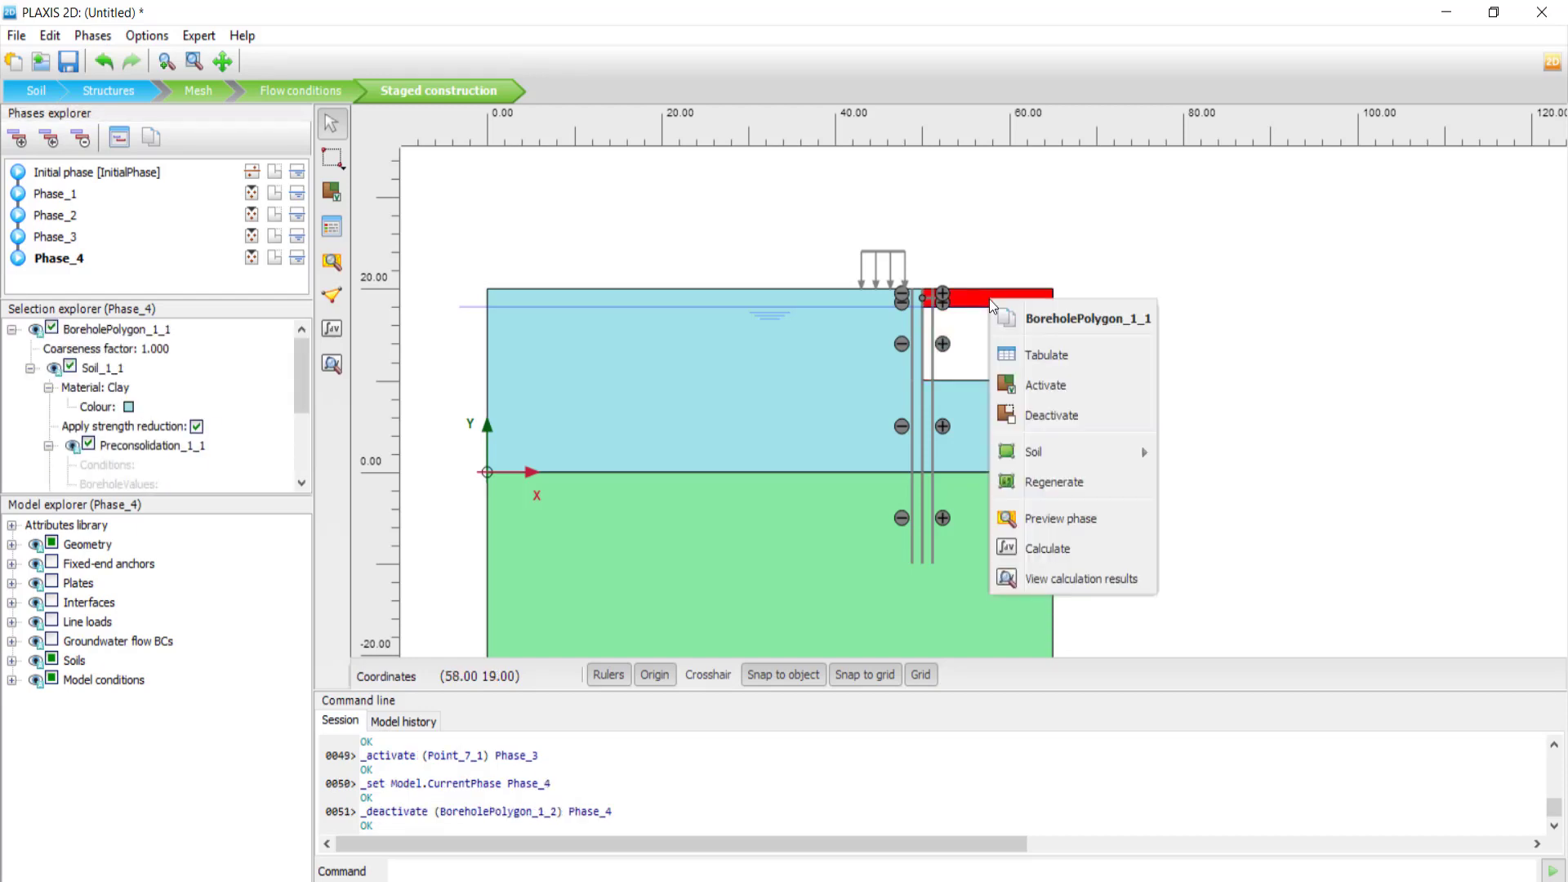
click(1054, 415)
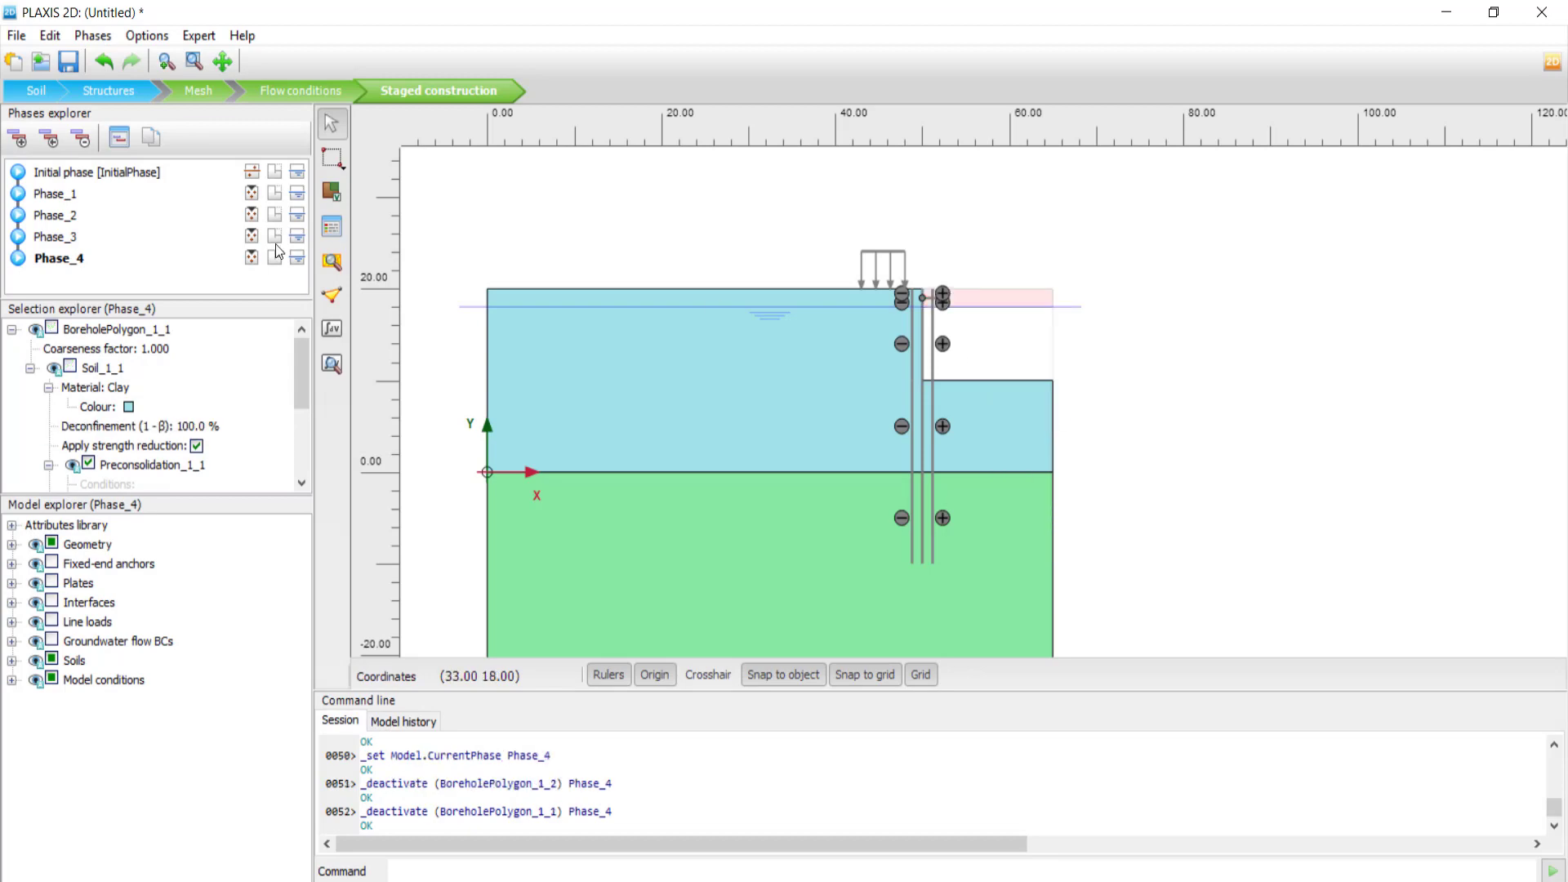
Step: Deactivate the uppermost excavation soil cluster in Phase_3 as well, and check it against Phase_2
click(65, 242)
right_click(985, 296)
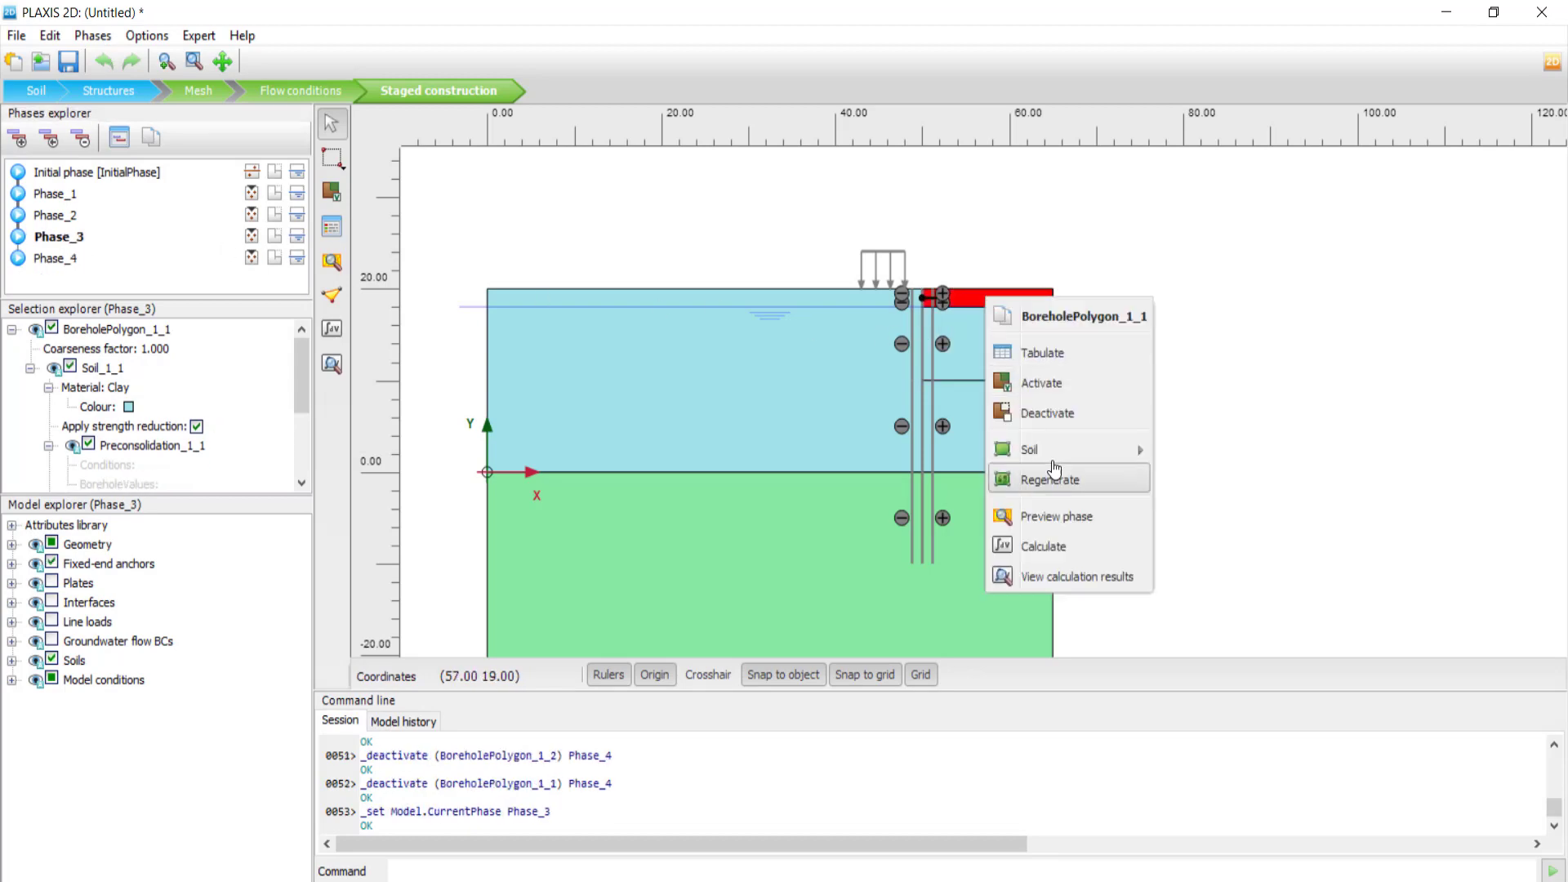
click(1052, 415)
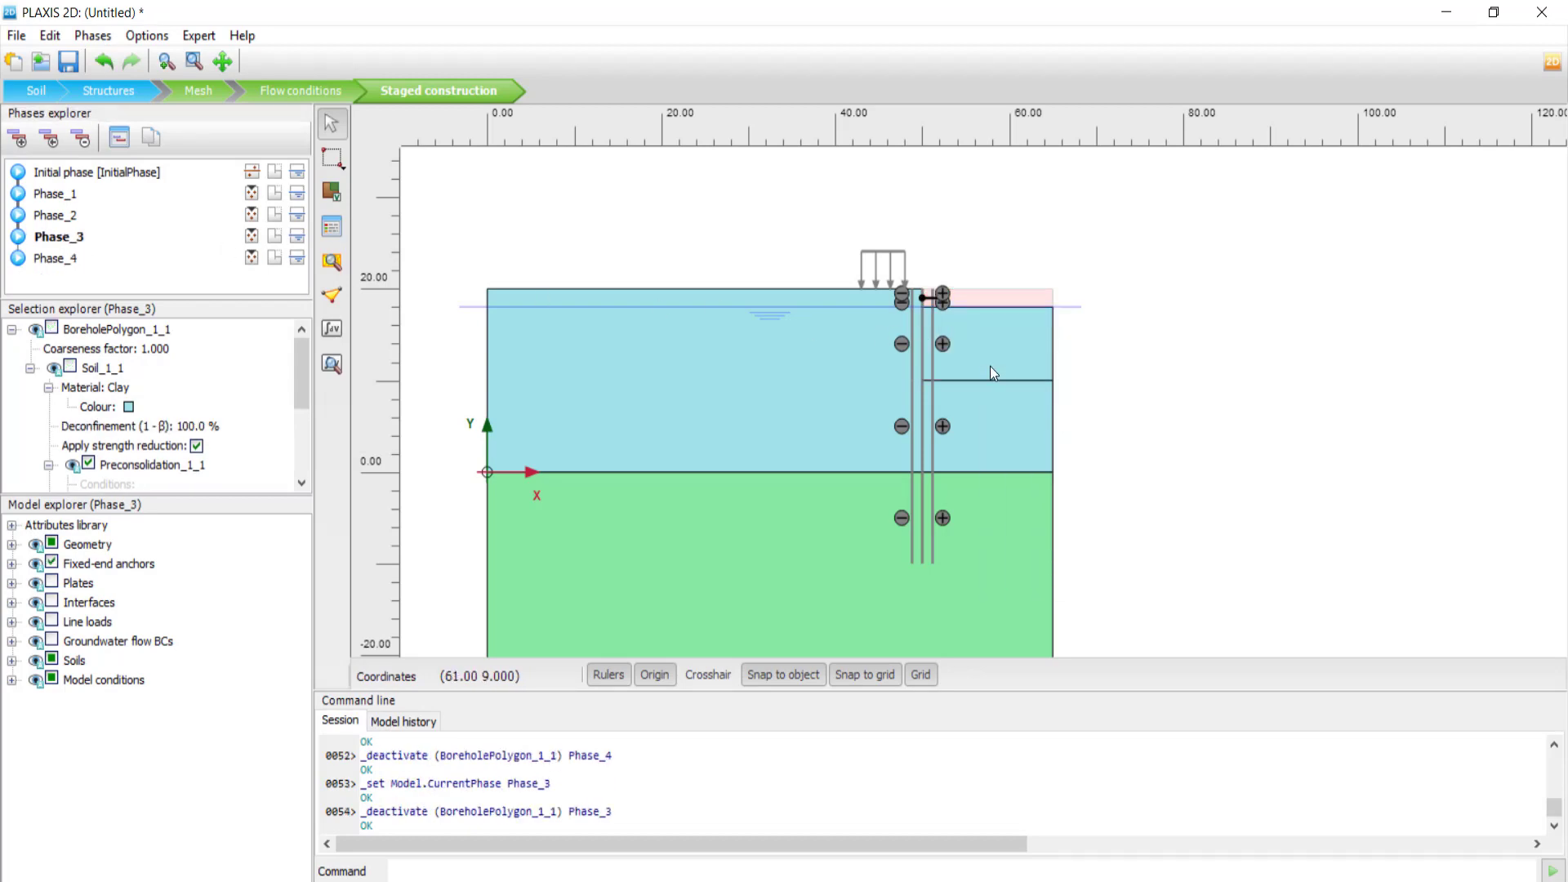
click(55, 222)
Step: Add a fifth phase following Phase_4 and deactivate the lowest clay cluster on the excavation side in it
click(43, 263)
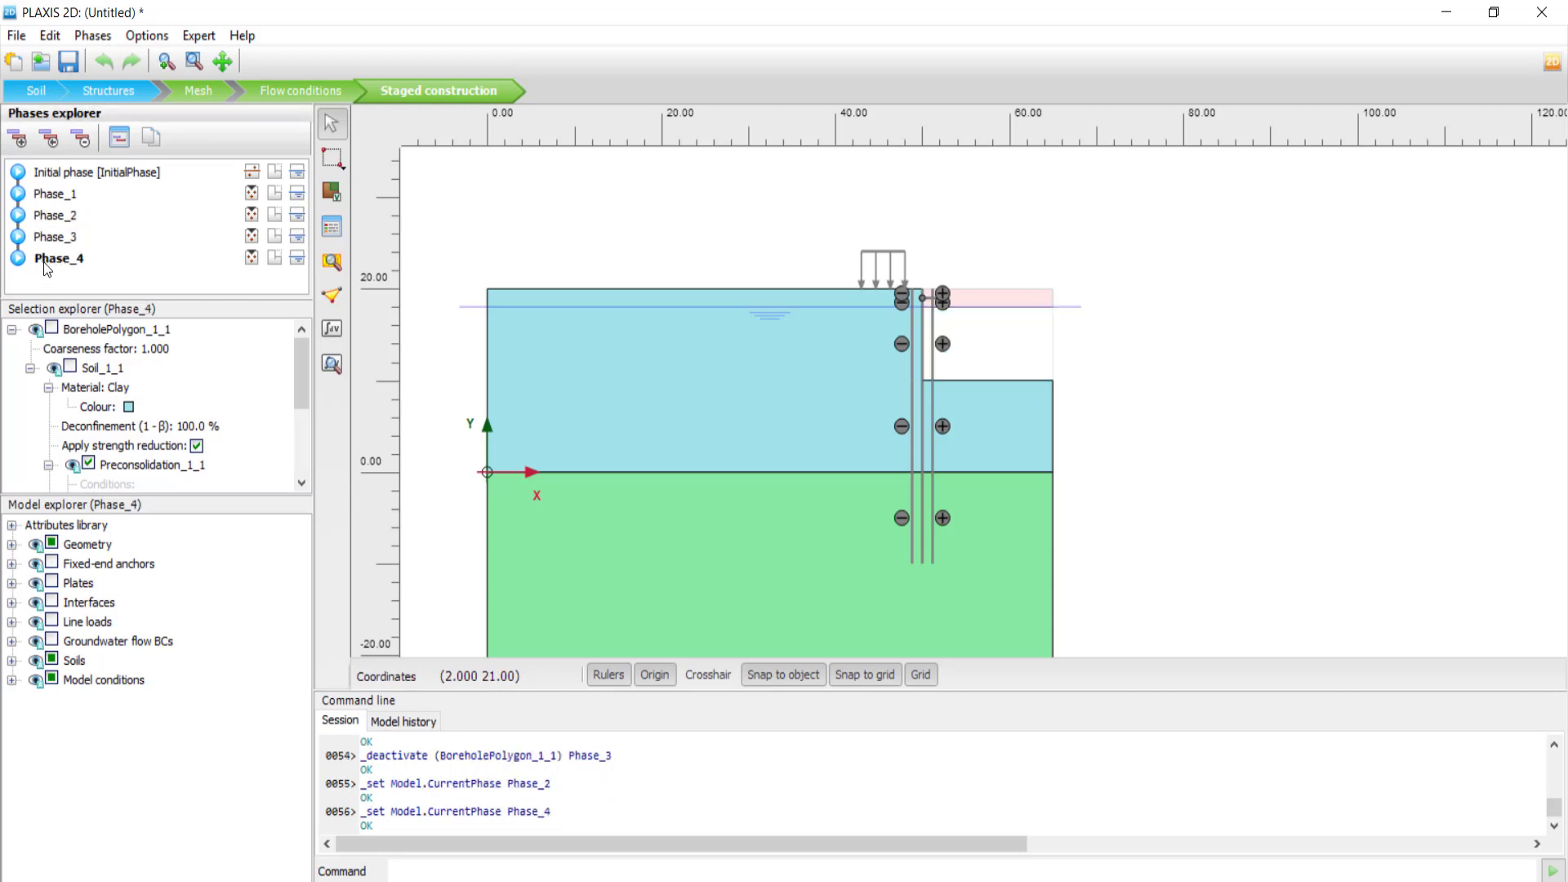
click(18, 139)
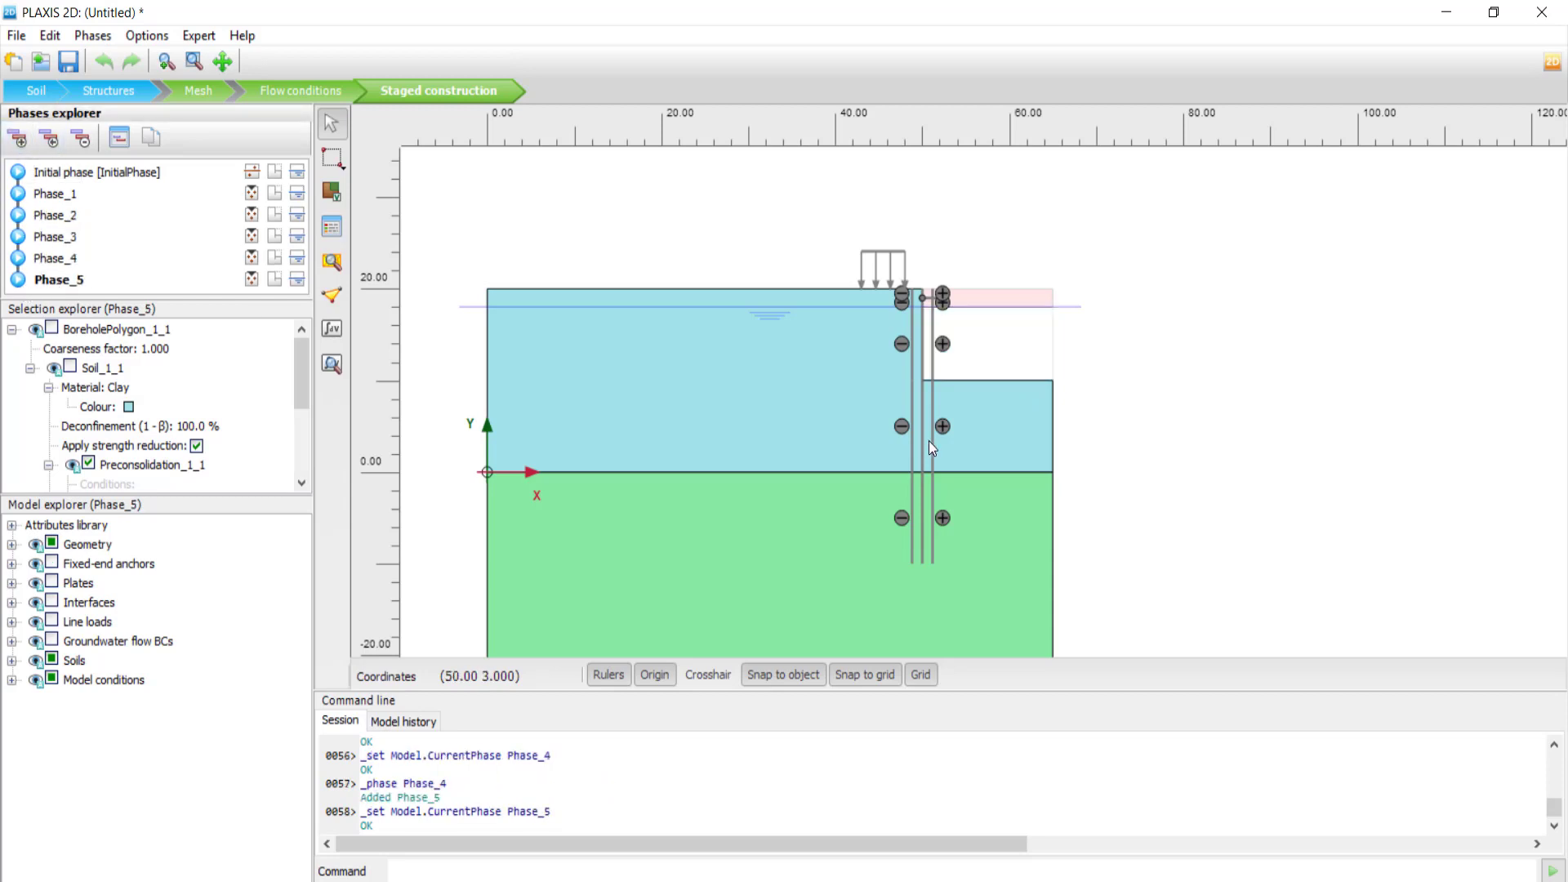
click(1031, 443)
right_click(1009, 400)
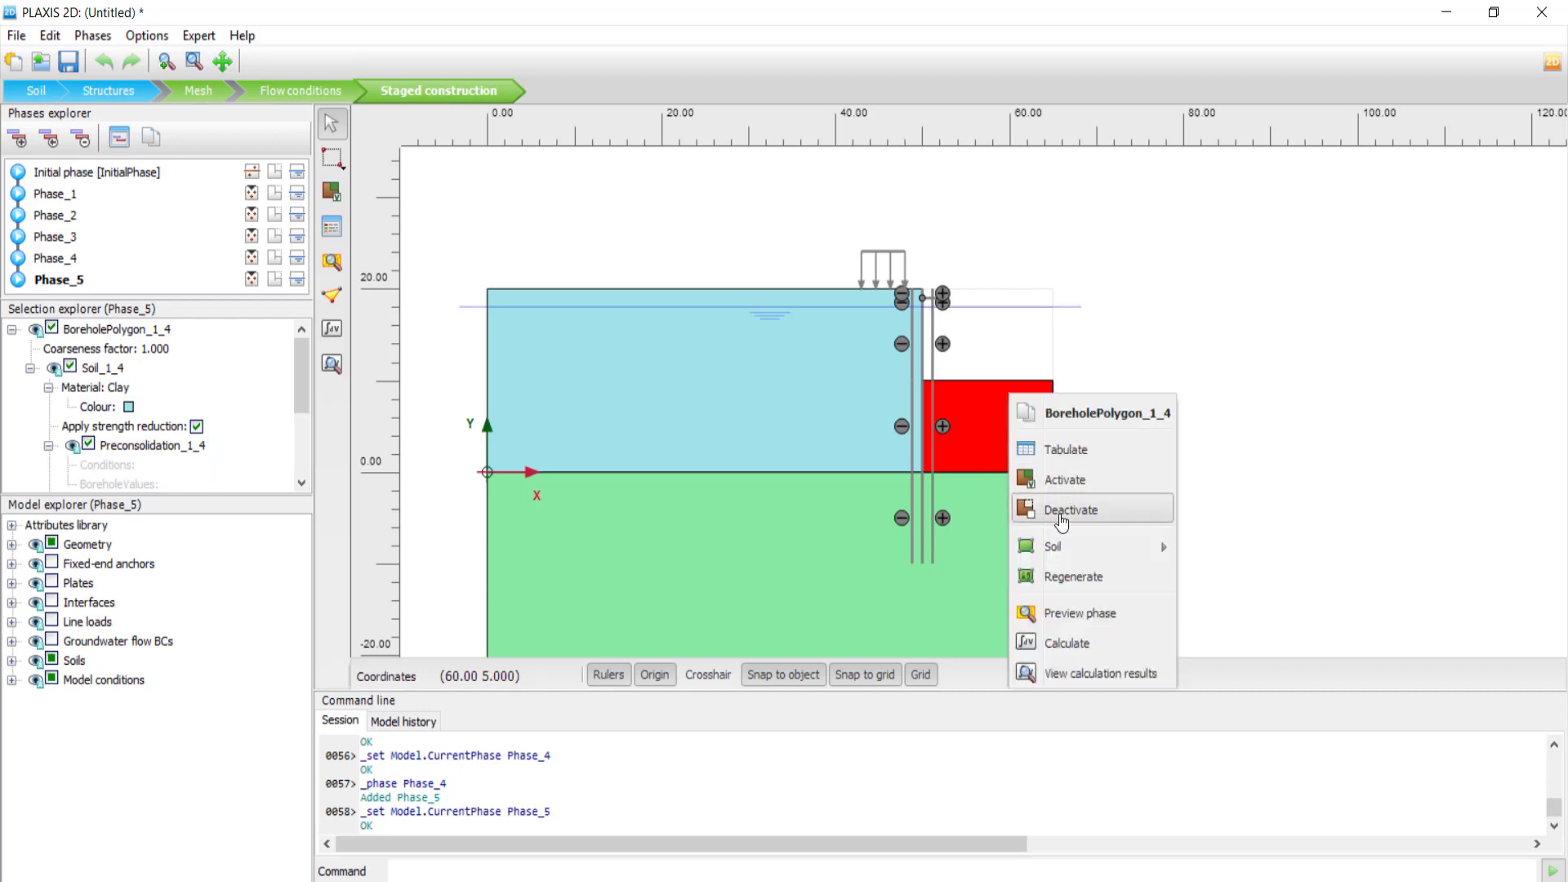
click(1062, 511)
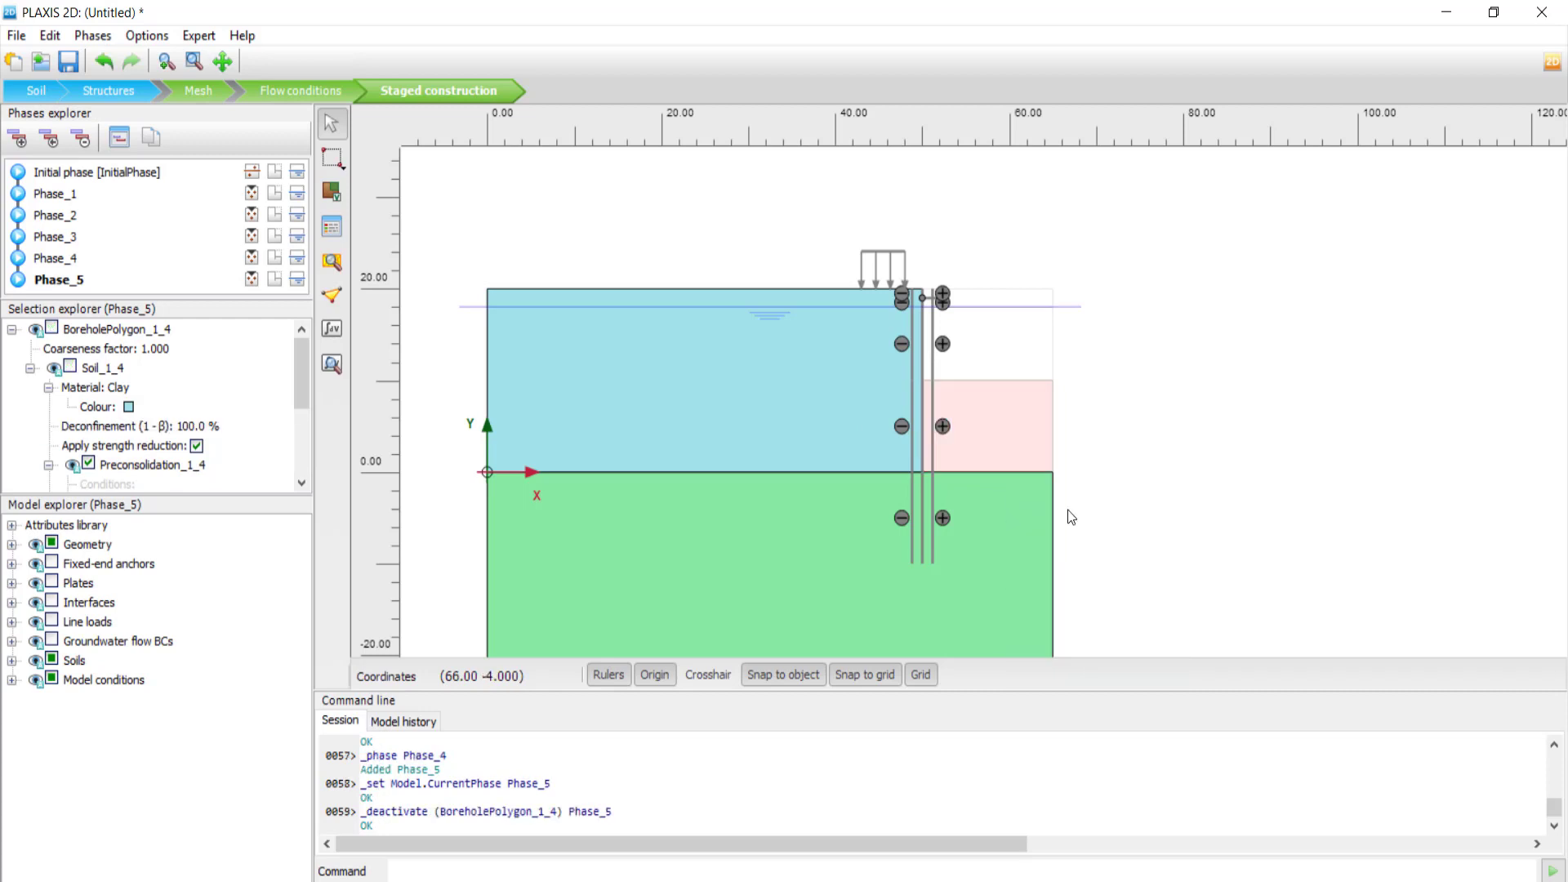
Step: Review the construction stages from Phase_4 back to the initial phase, and return to Phase_5
click(50, 263)
click(57, 237)
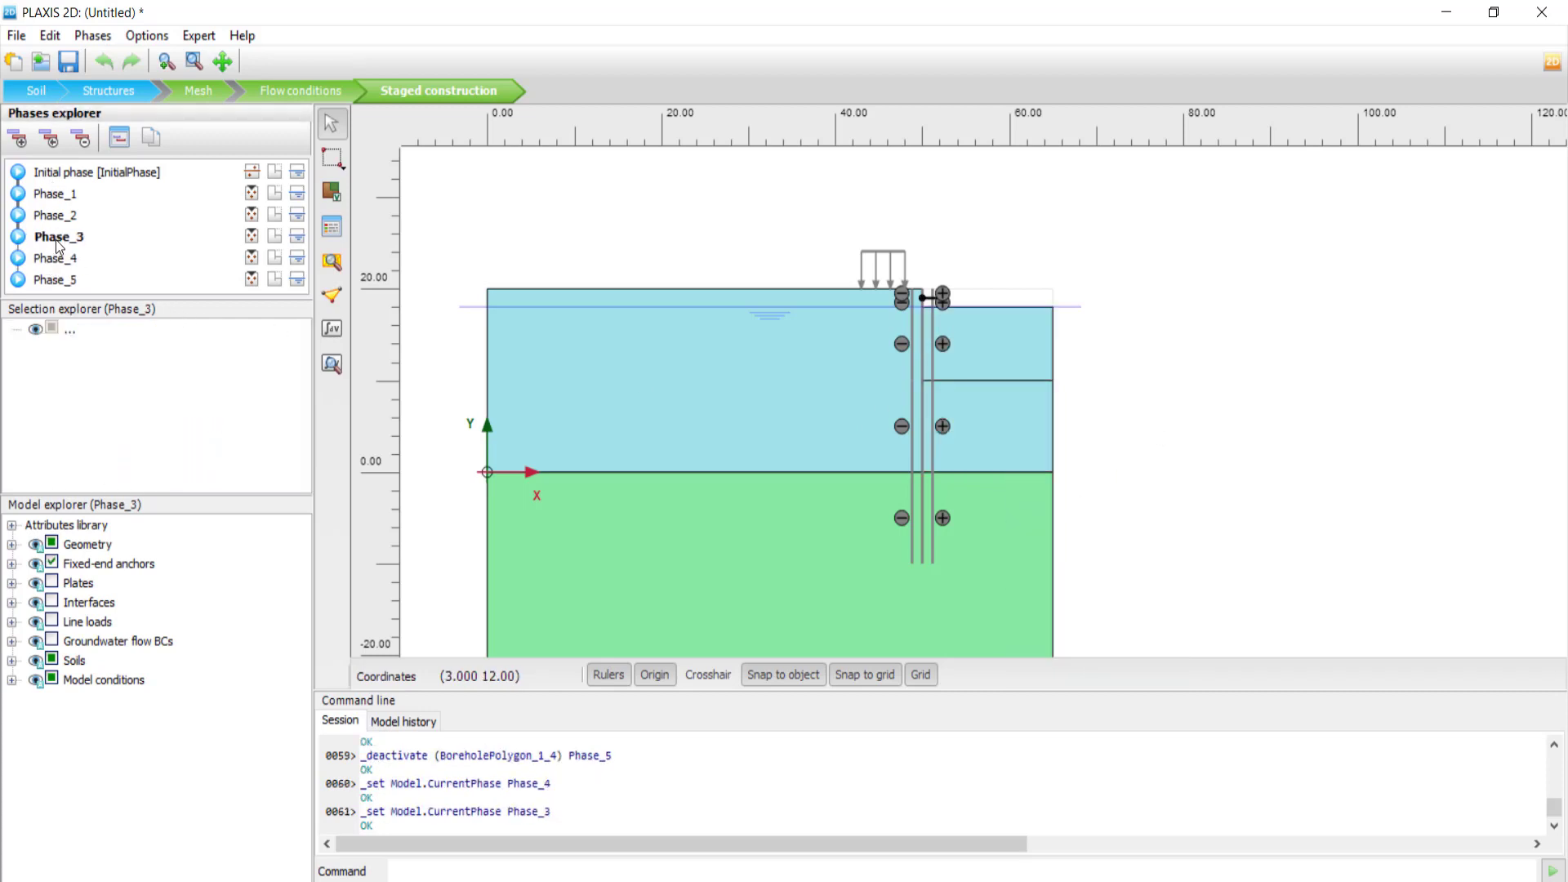
click(61, 216)
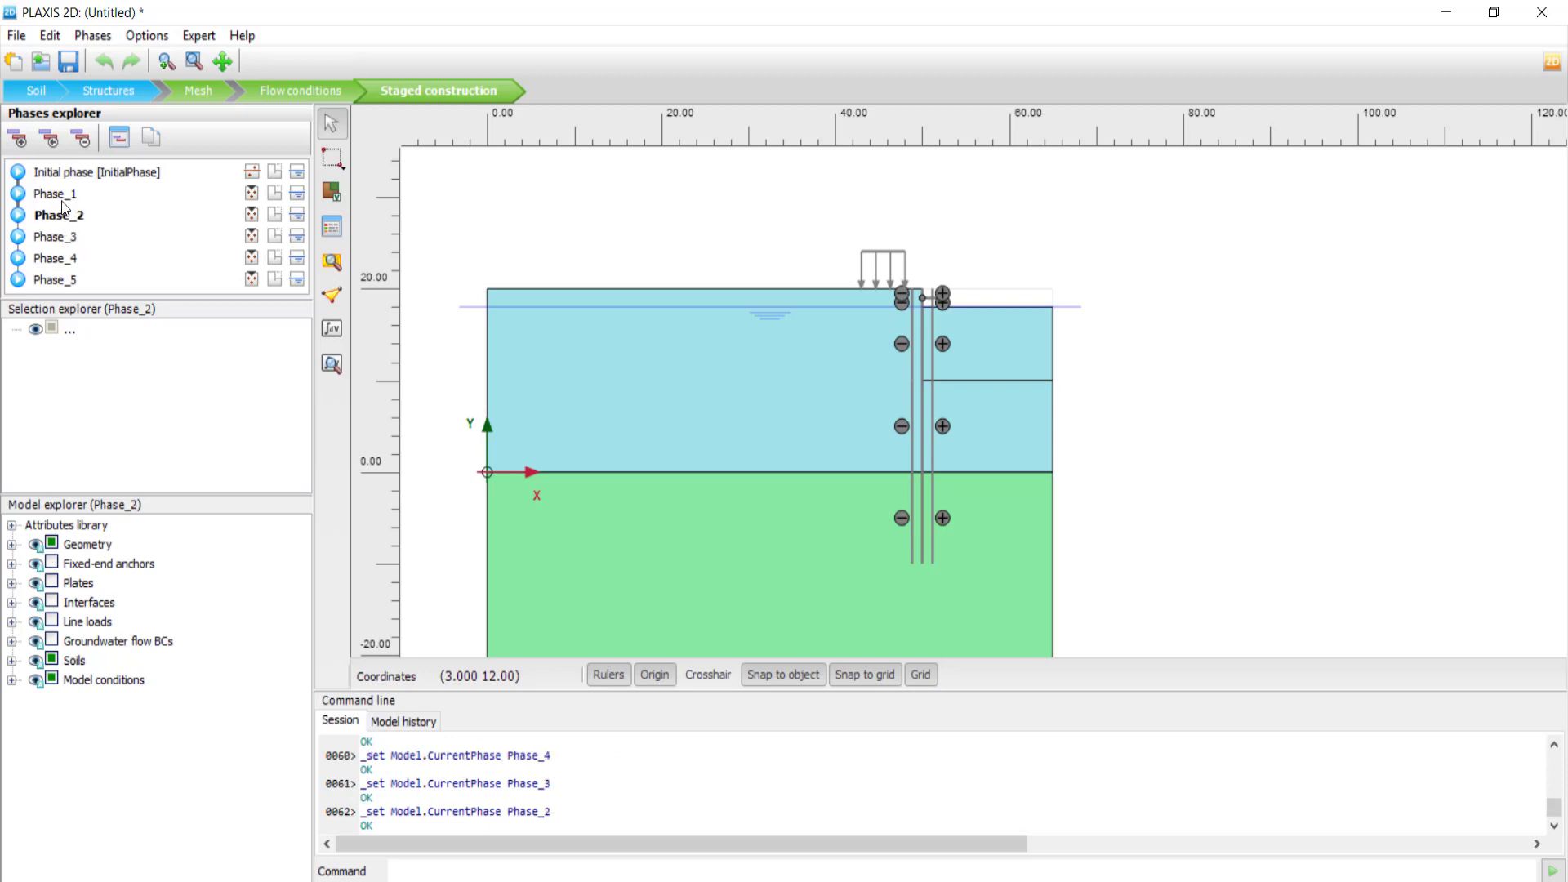
click(63, 203)
click(64, 174)
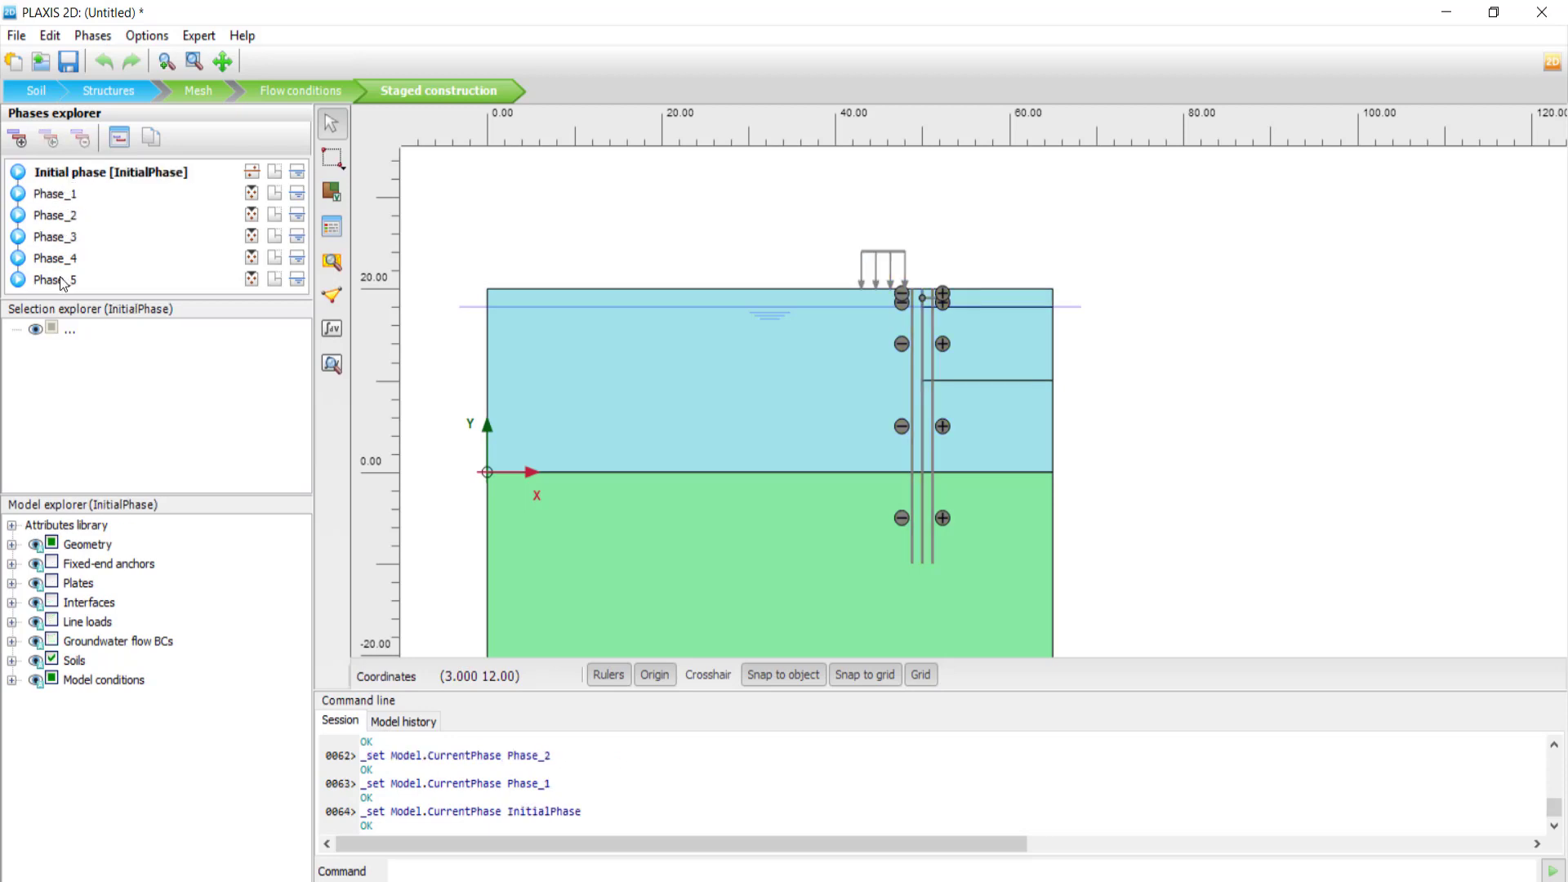
click(37, 280)
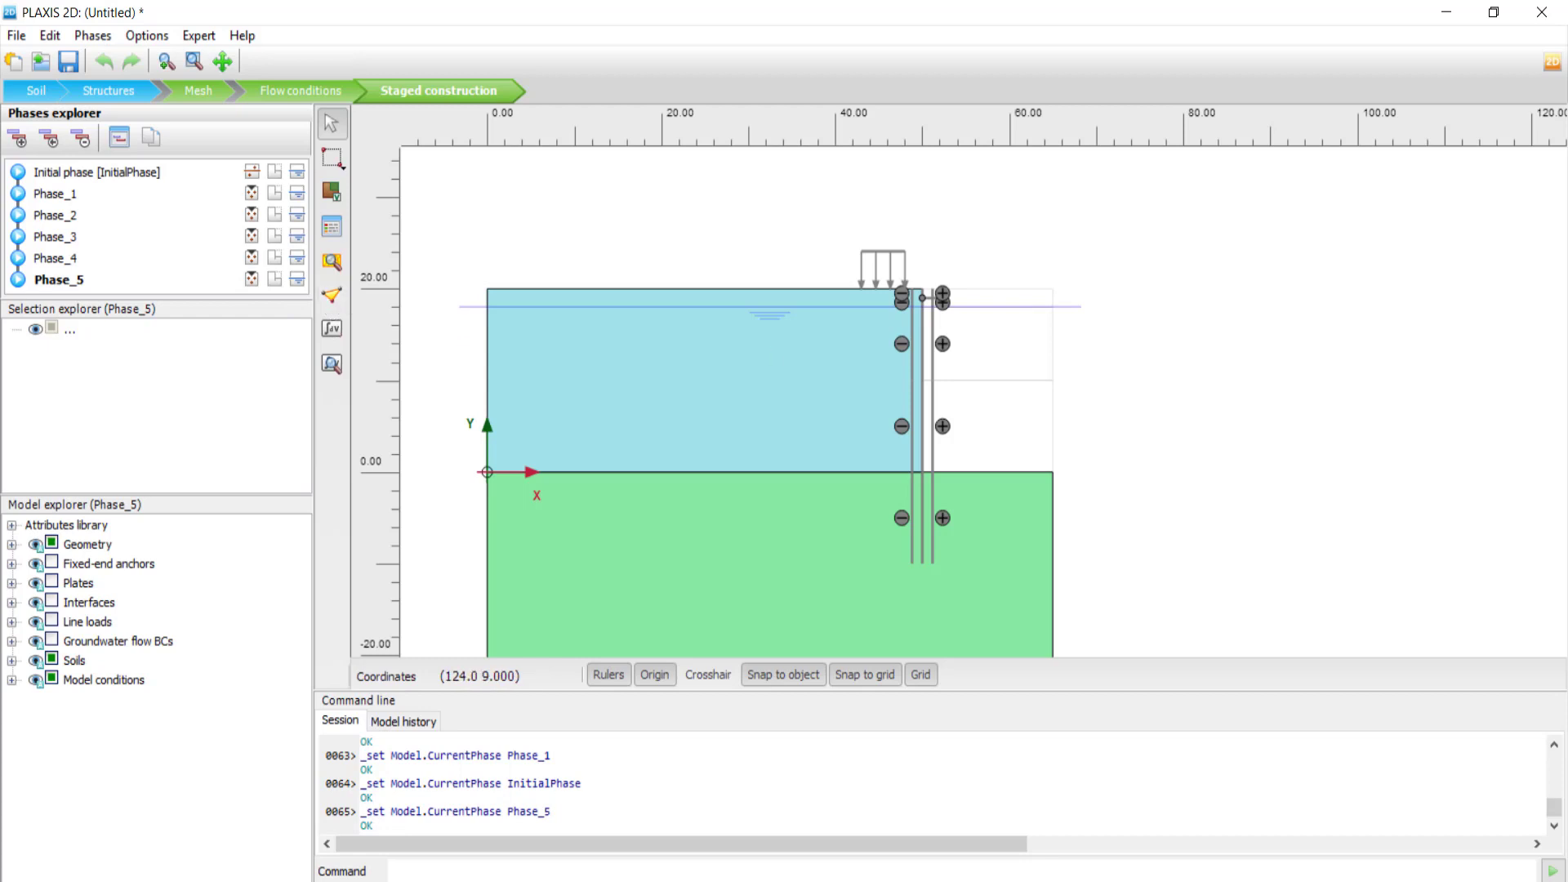
Step: Start selecting points for curves, search for the mesh node closest to X 50, Y 10 m, and select that node
click(332, 295)
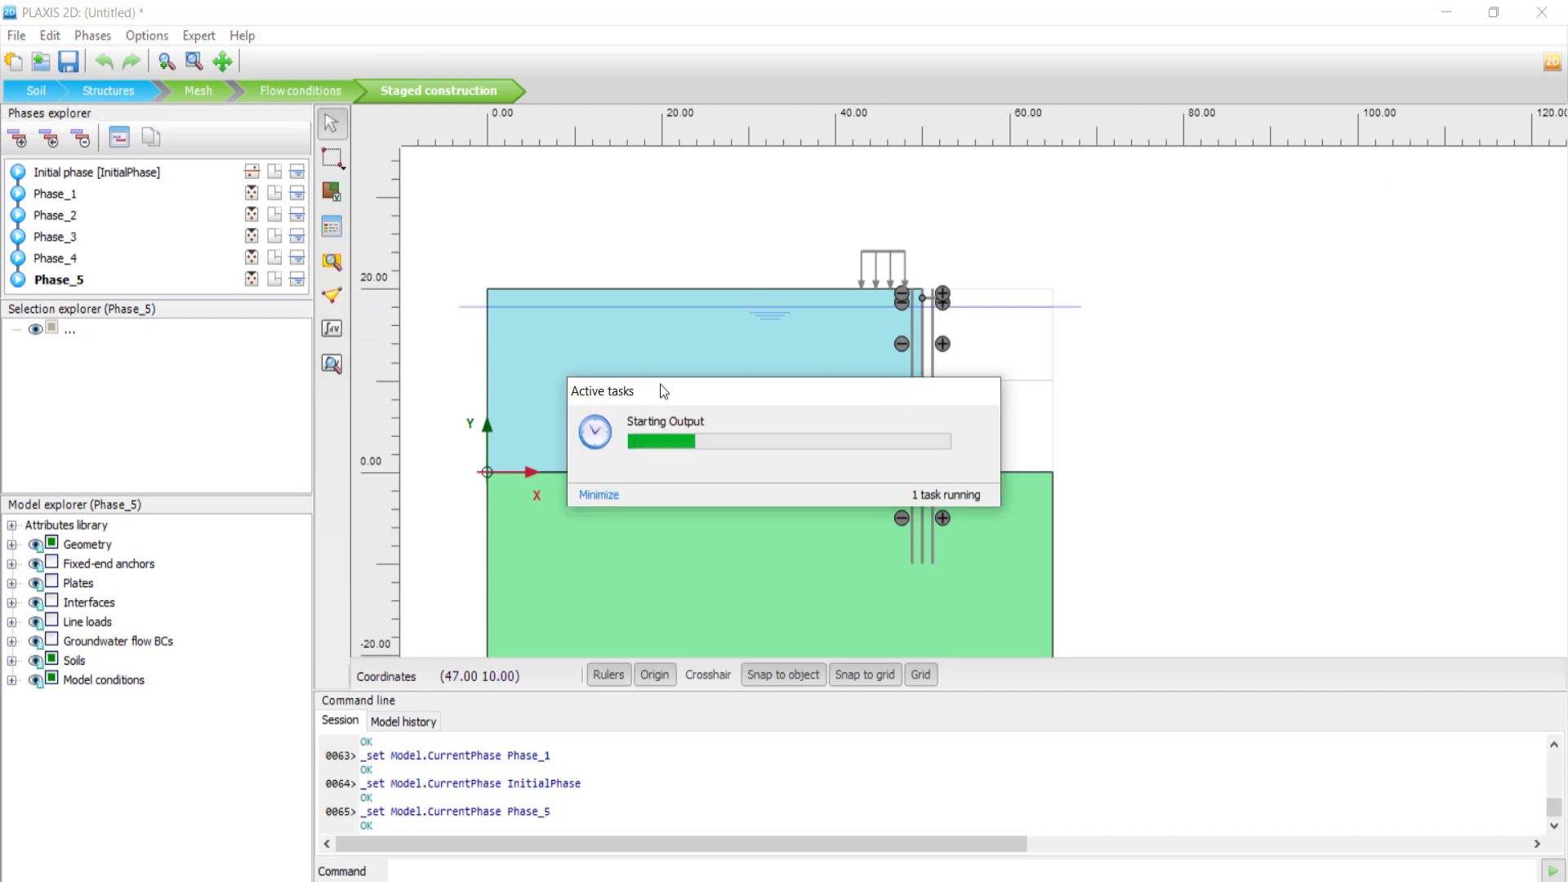
click(800, 606)
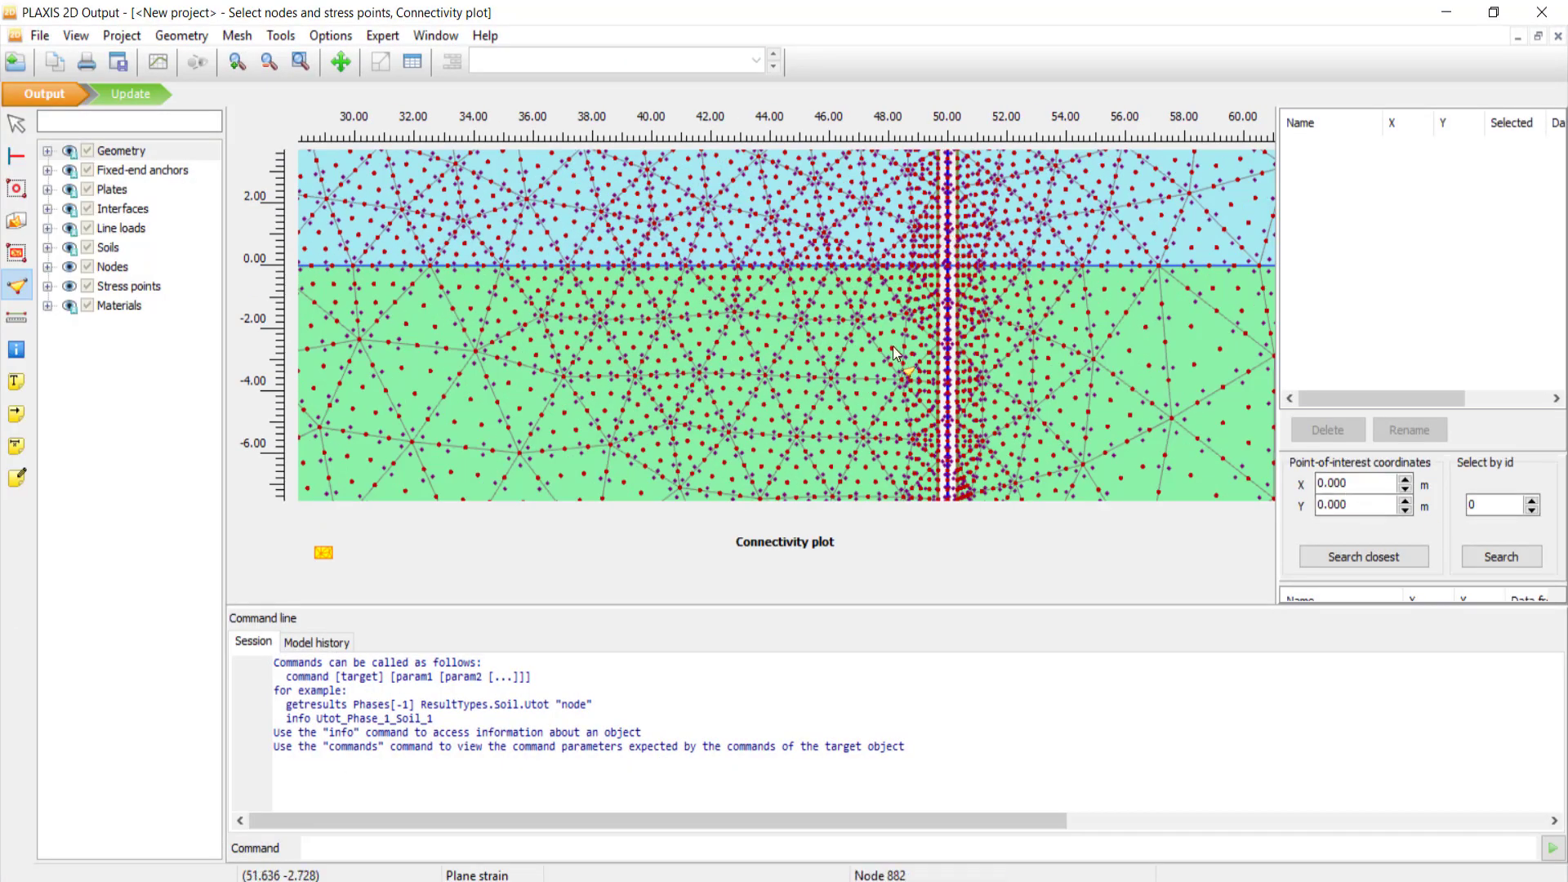
double_click(1330, 485)
text(50)
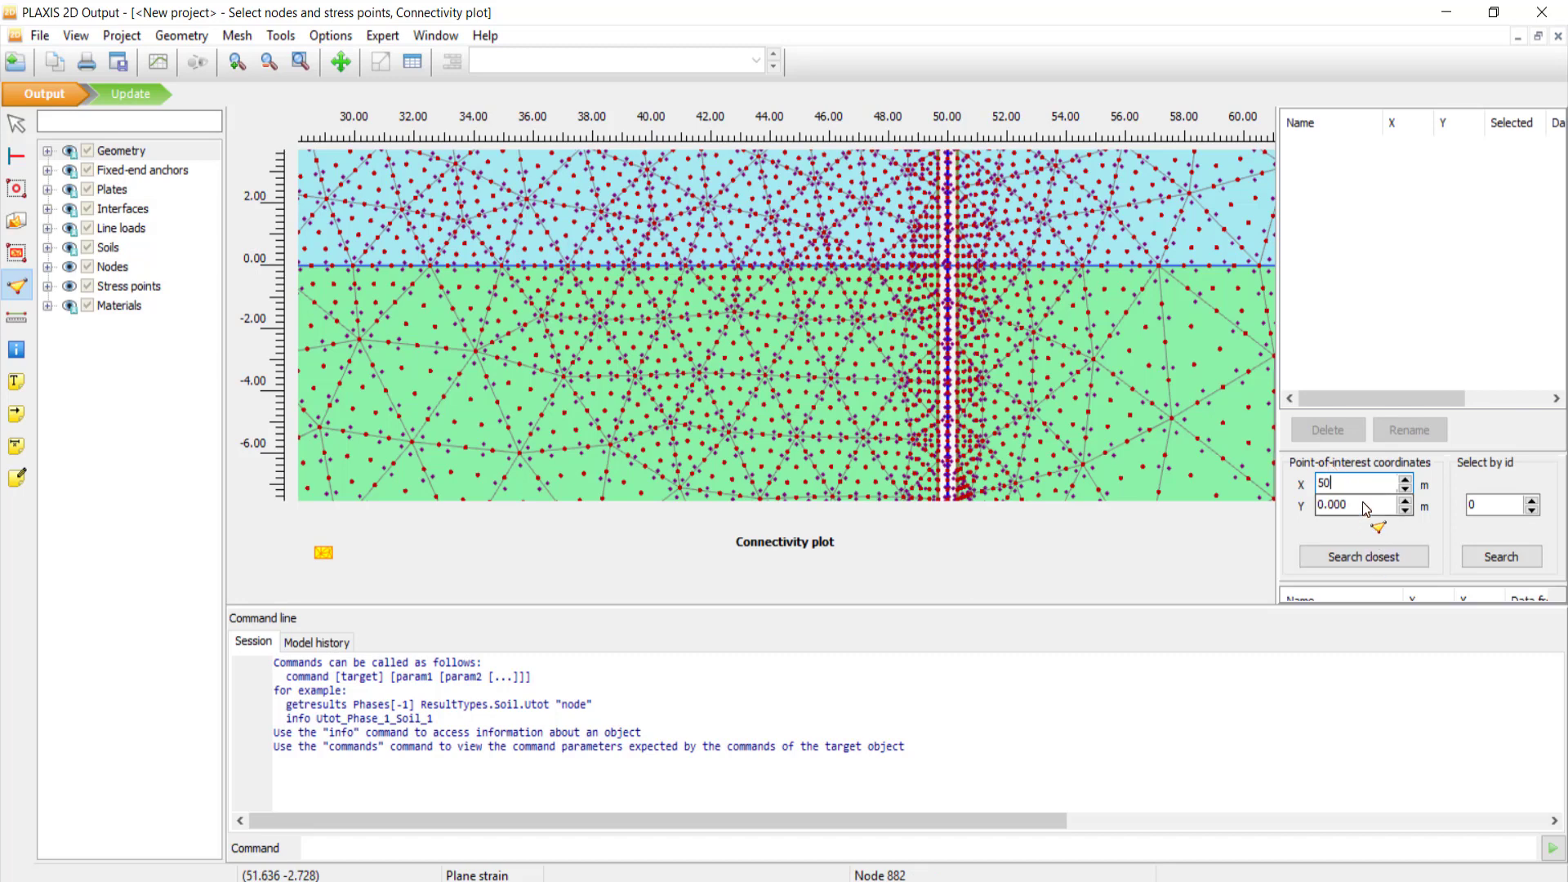
key(Tab)
text(10)
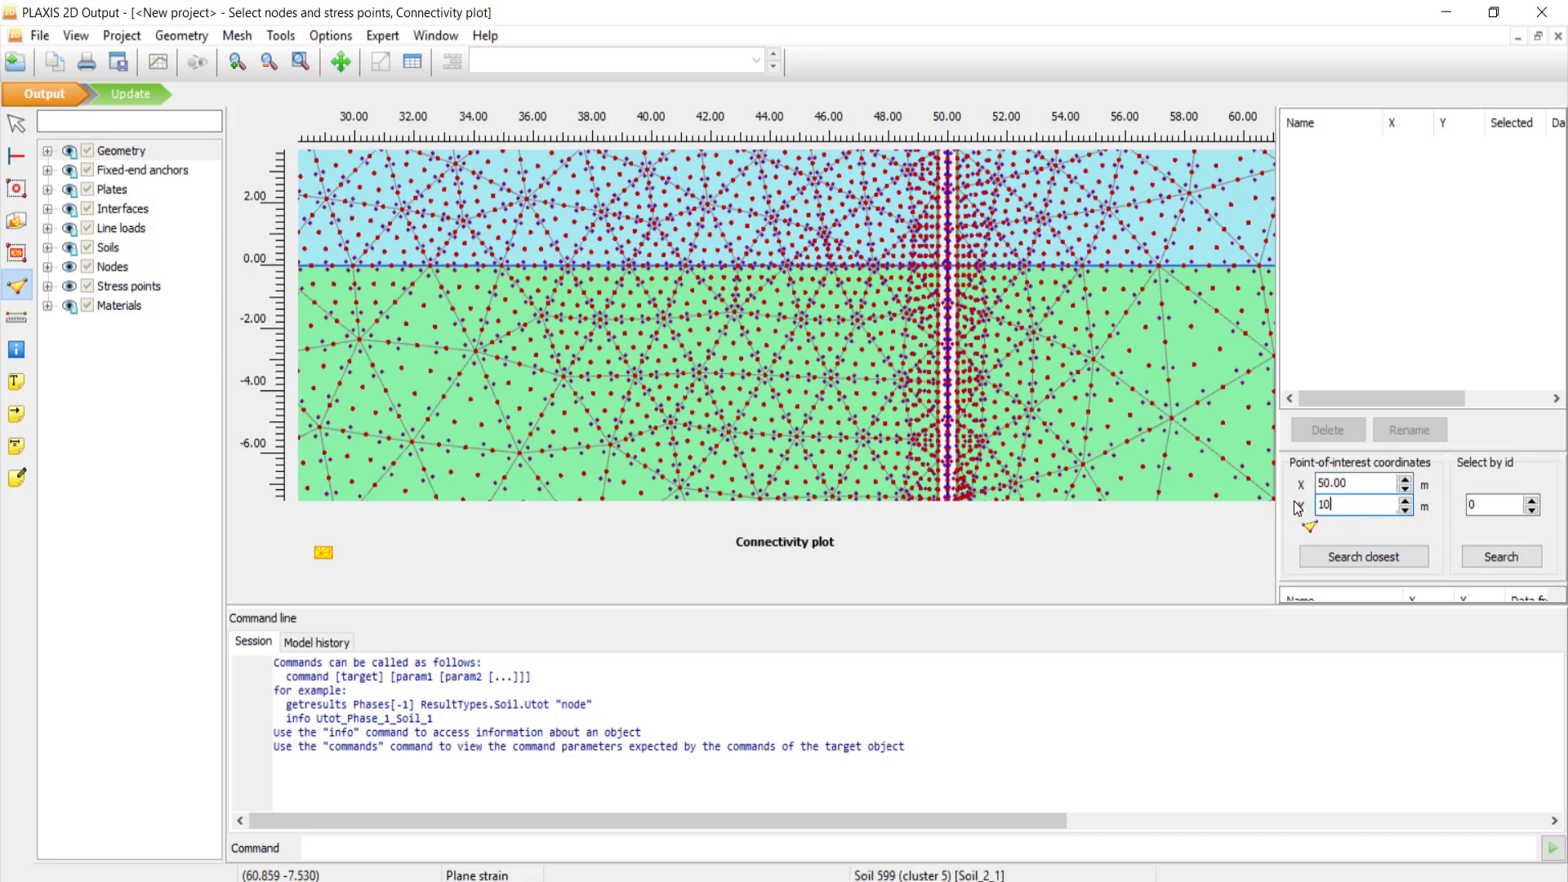
click(1351, 480)
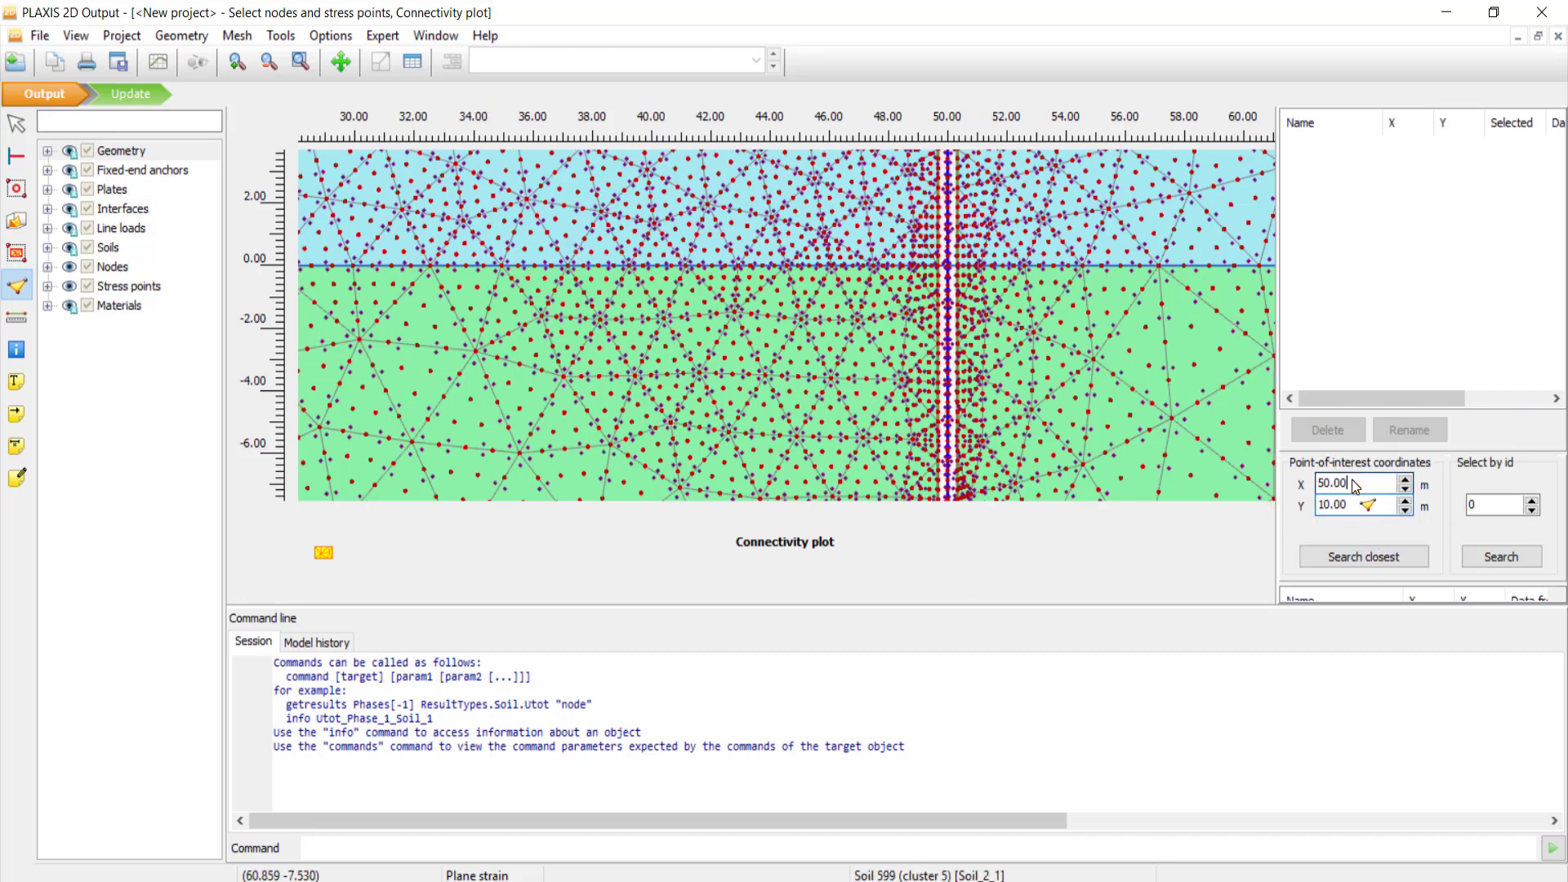
click(1379, 559)
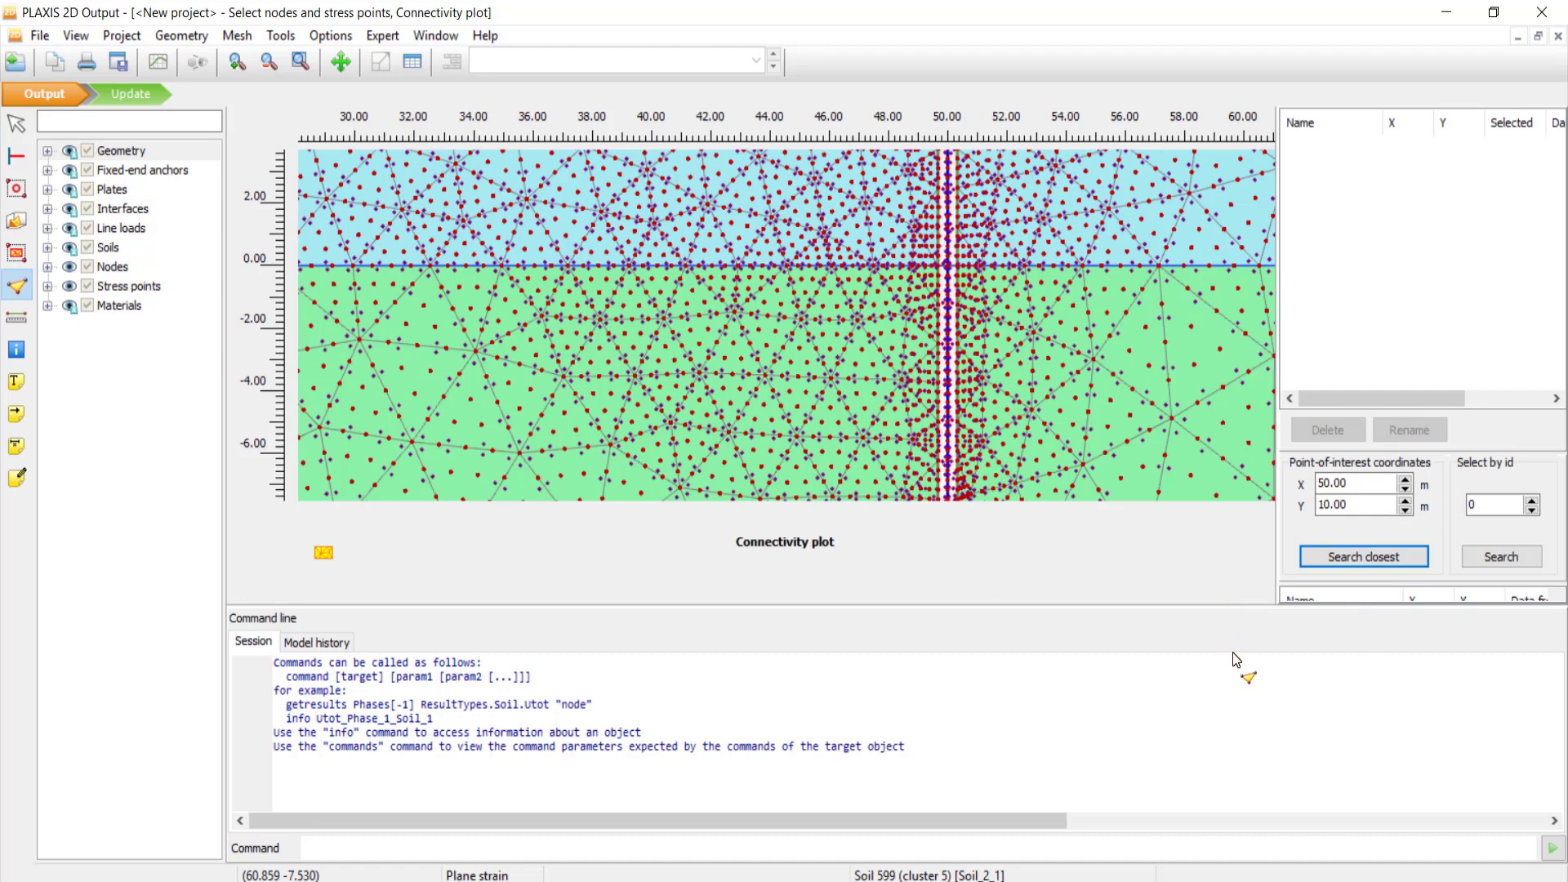
click(1363, 556)
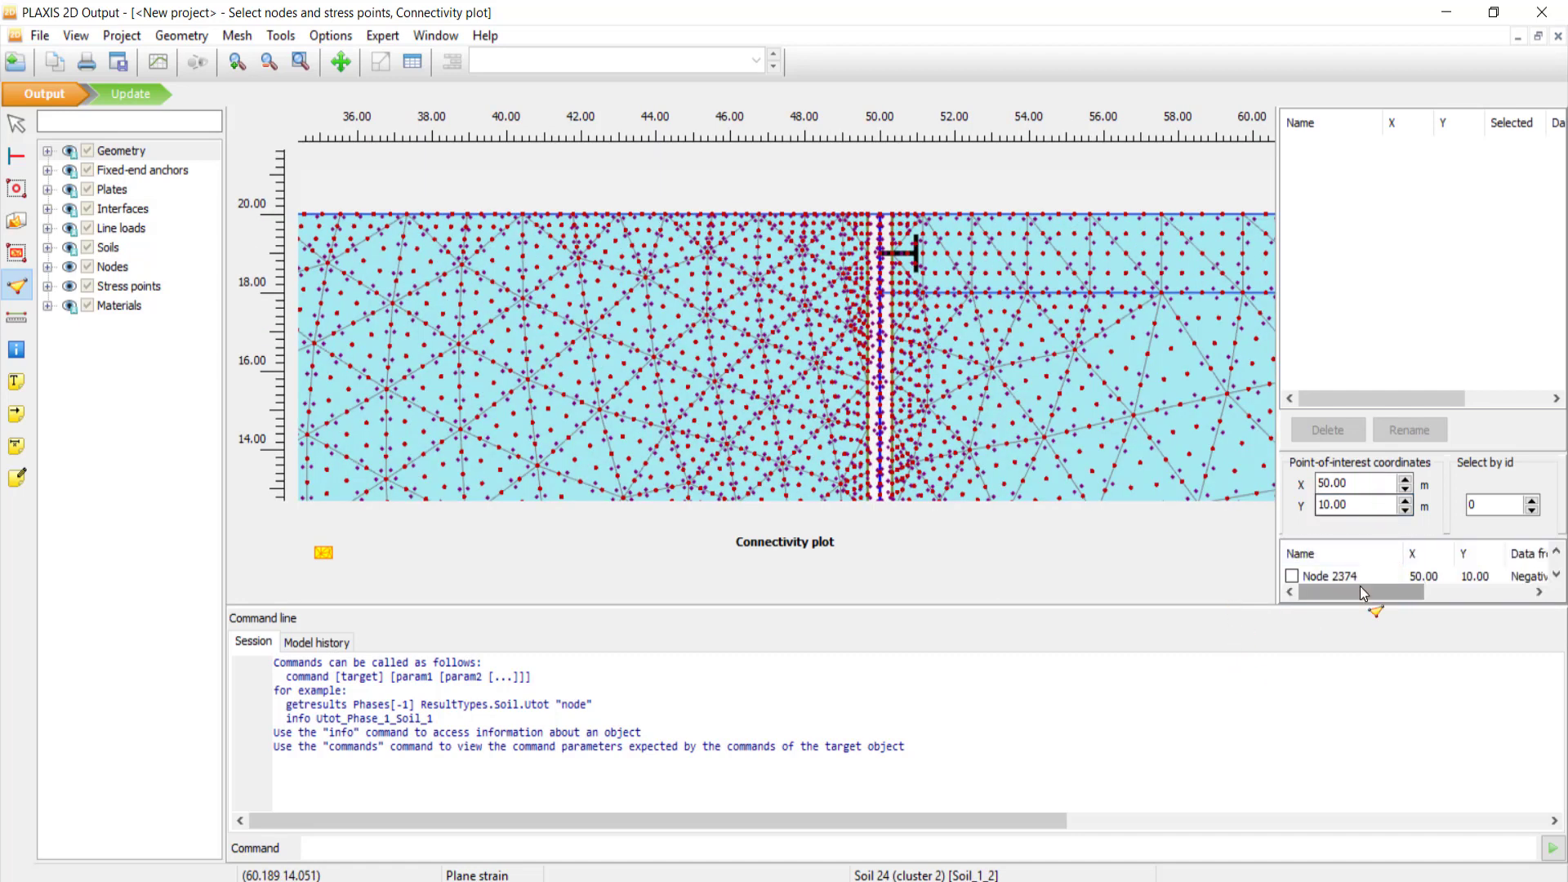
click(1291, 575)
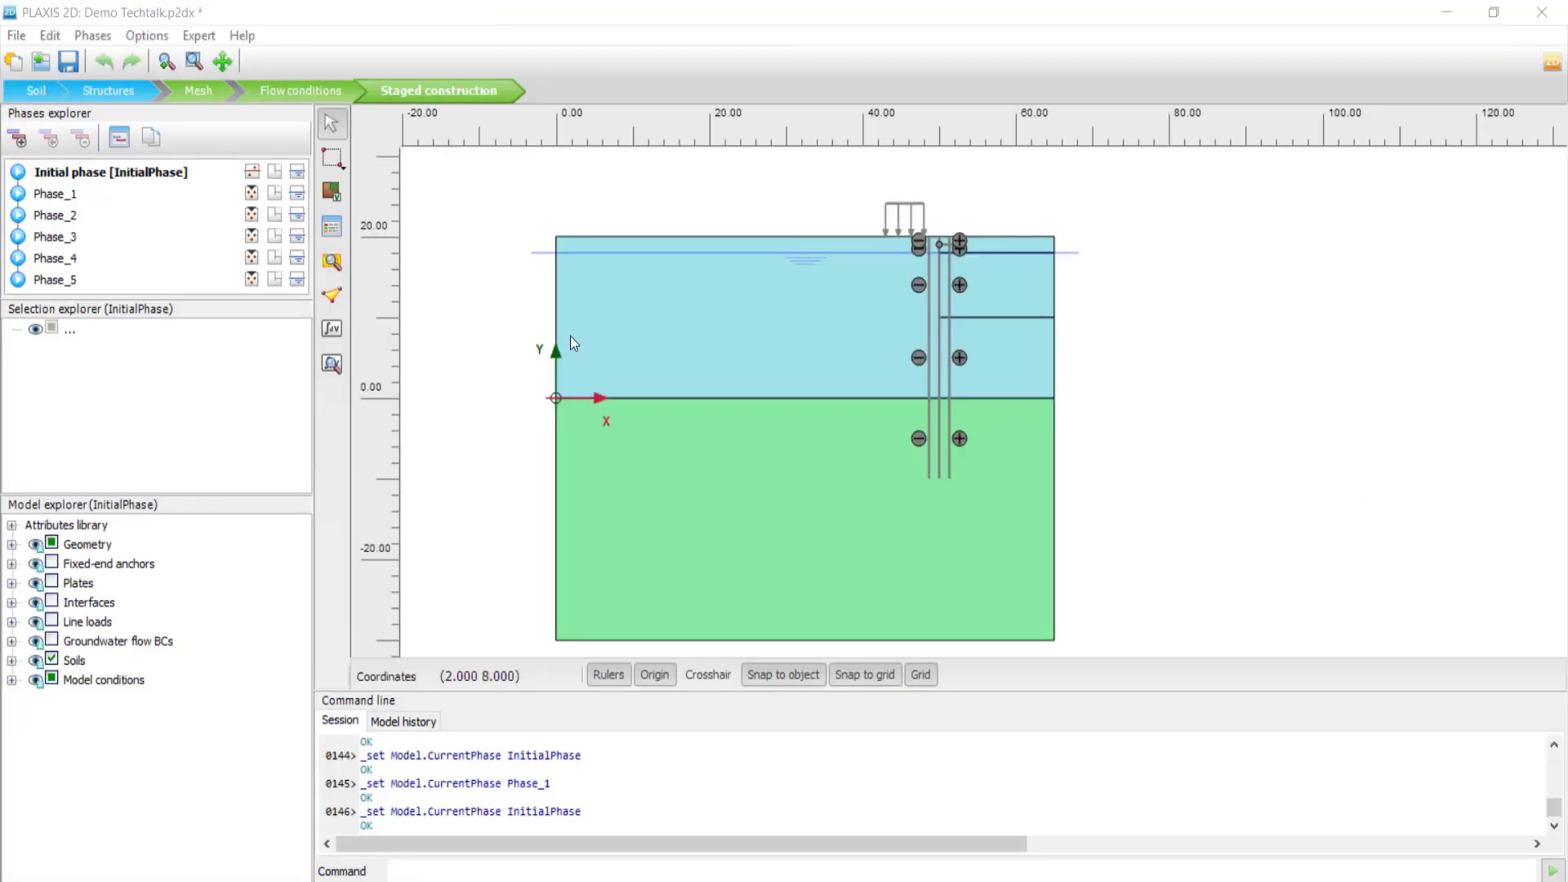
Step: Check the active structures, load and soil clusters in Phase_1 through Phase_5 of the Demo Techtalk project, and return to the initial phase
click(63, 196)
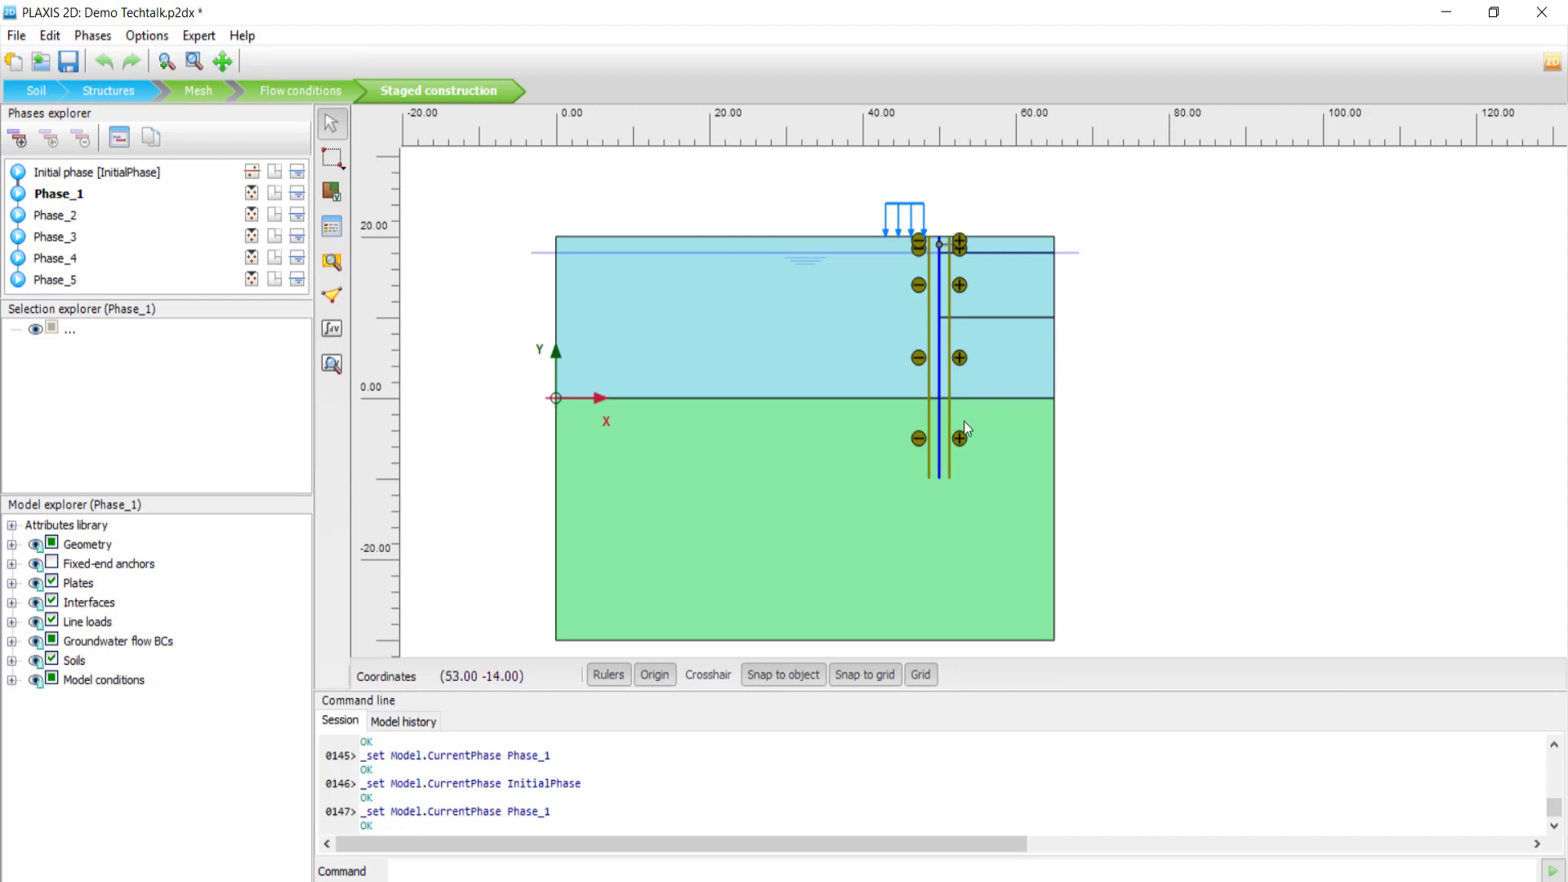
click(54, 222)
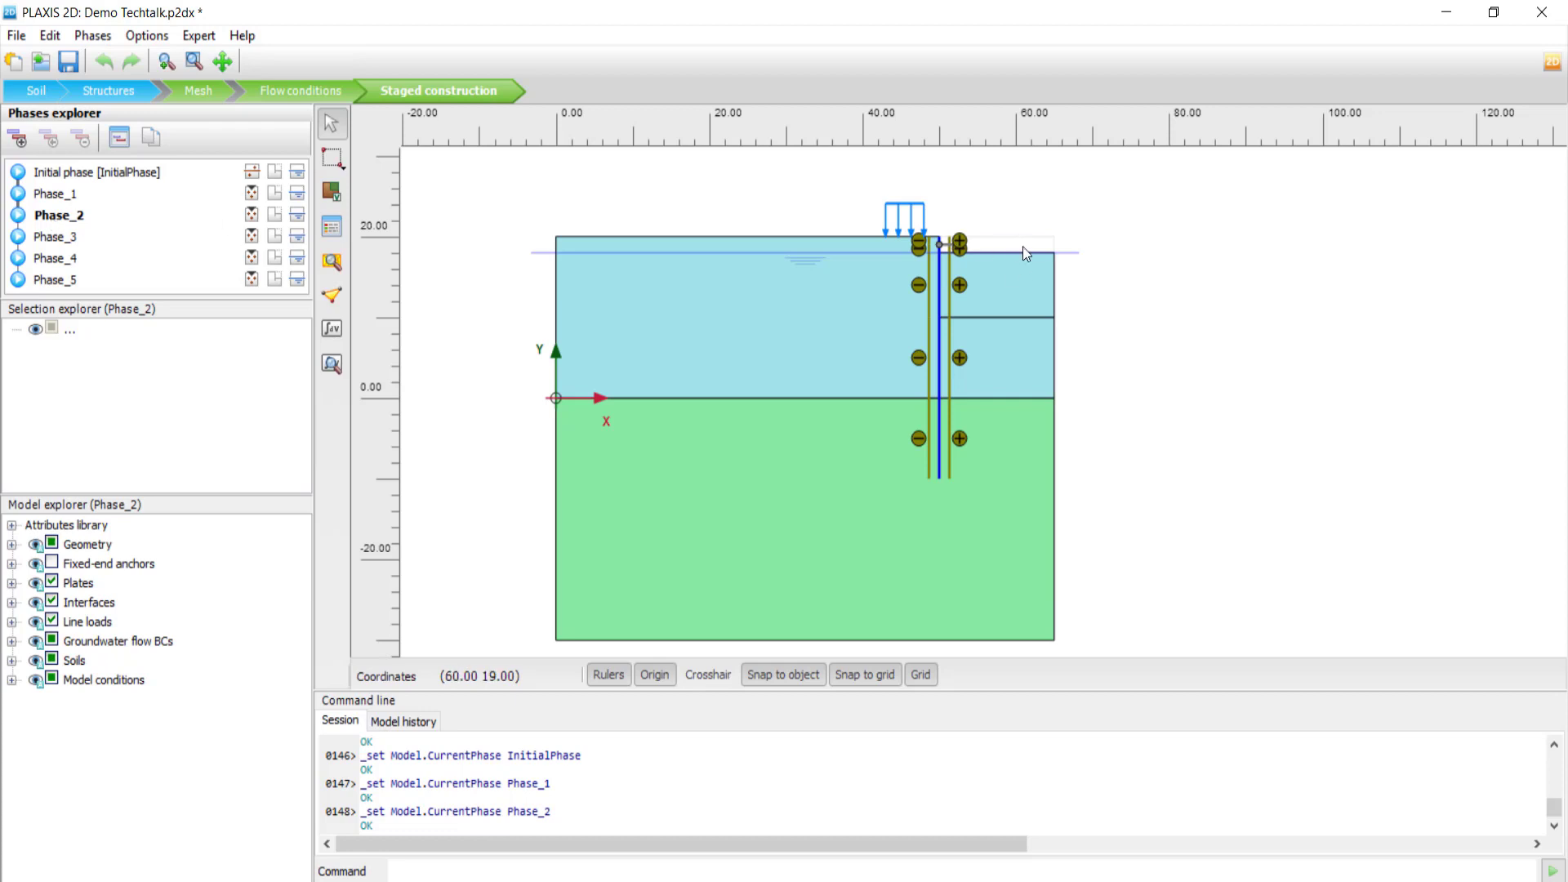
click(69, 245)
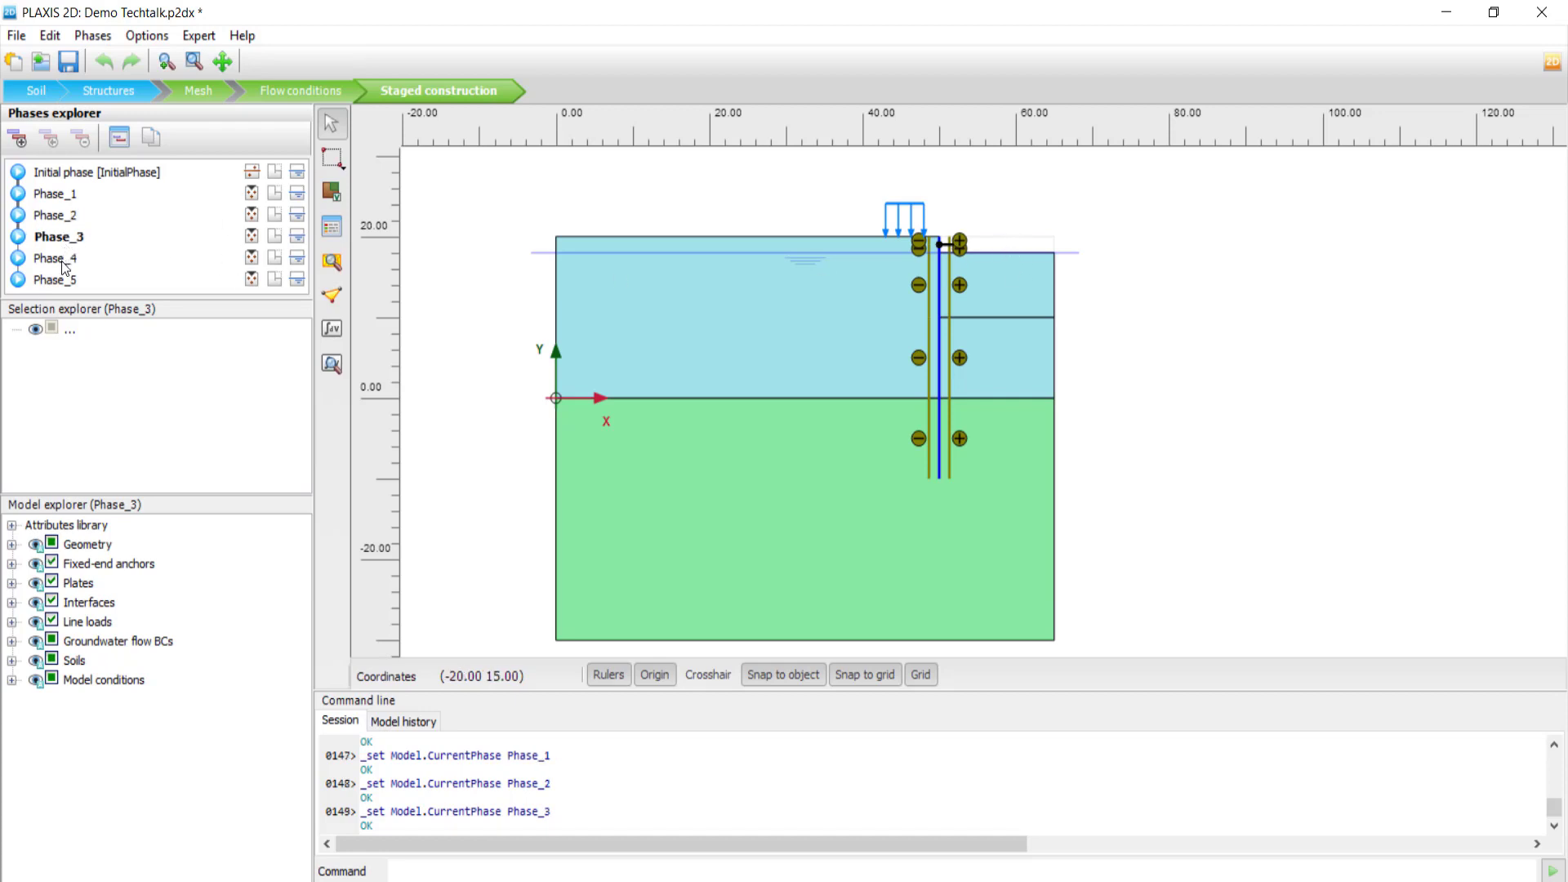
click(64, 262)
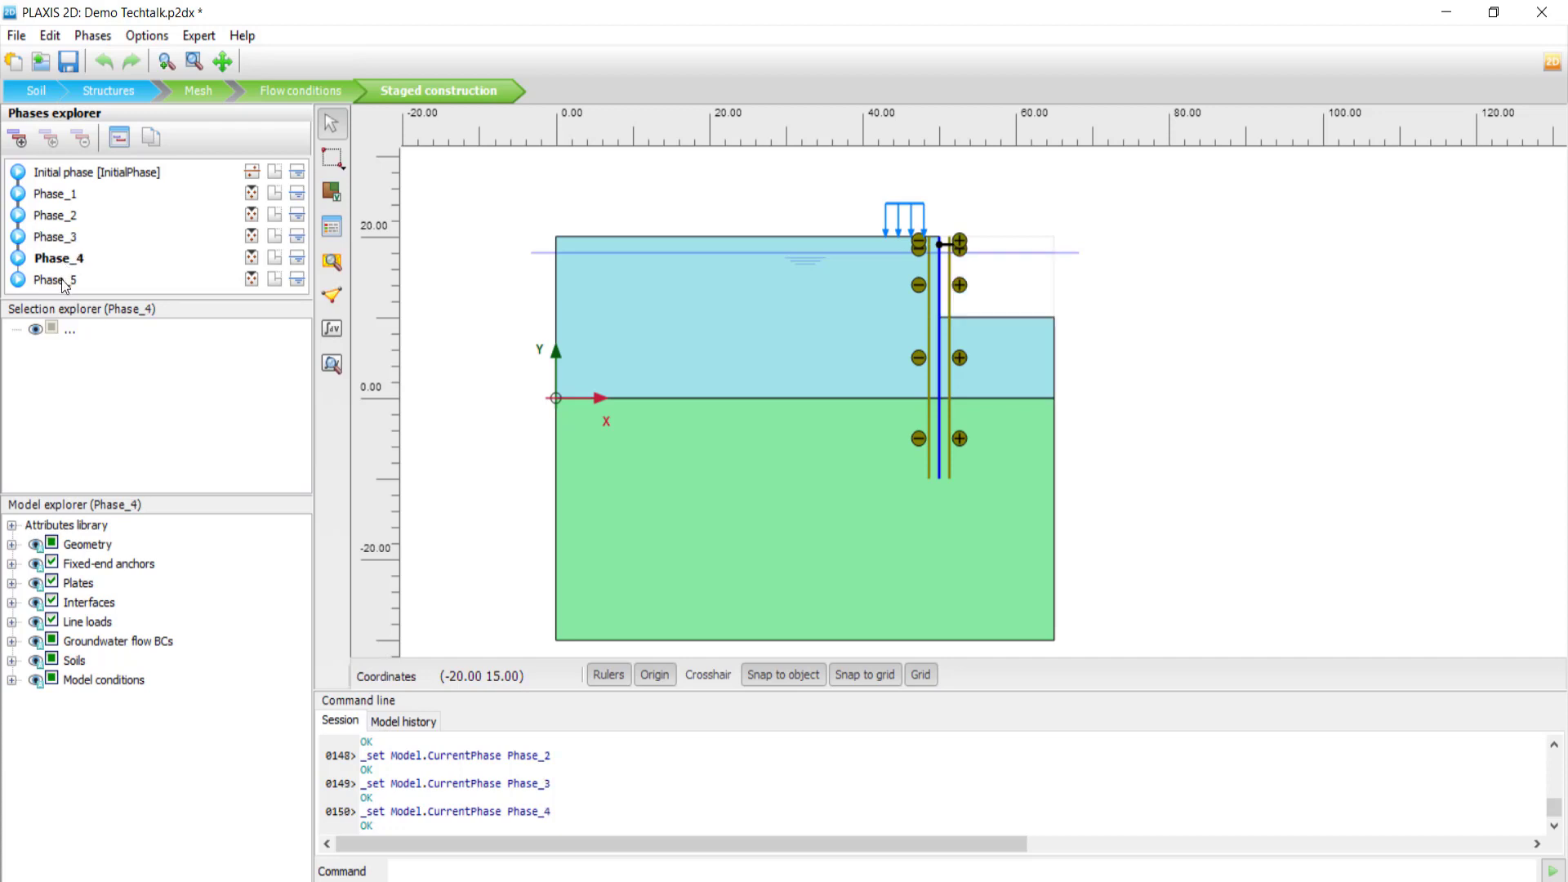
click(63, 282)
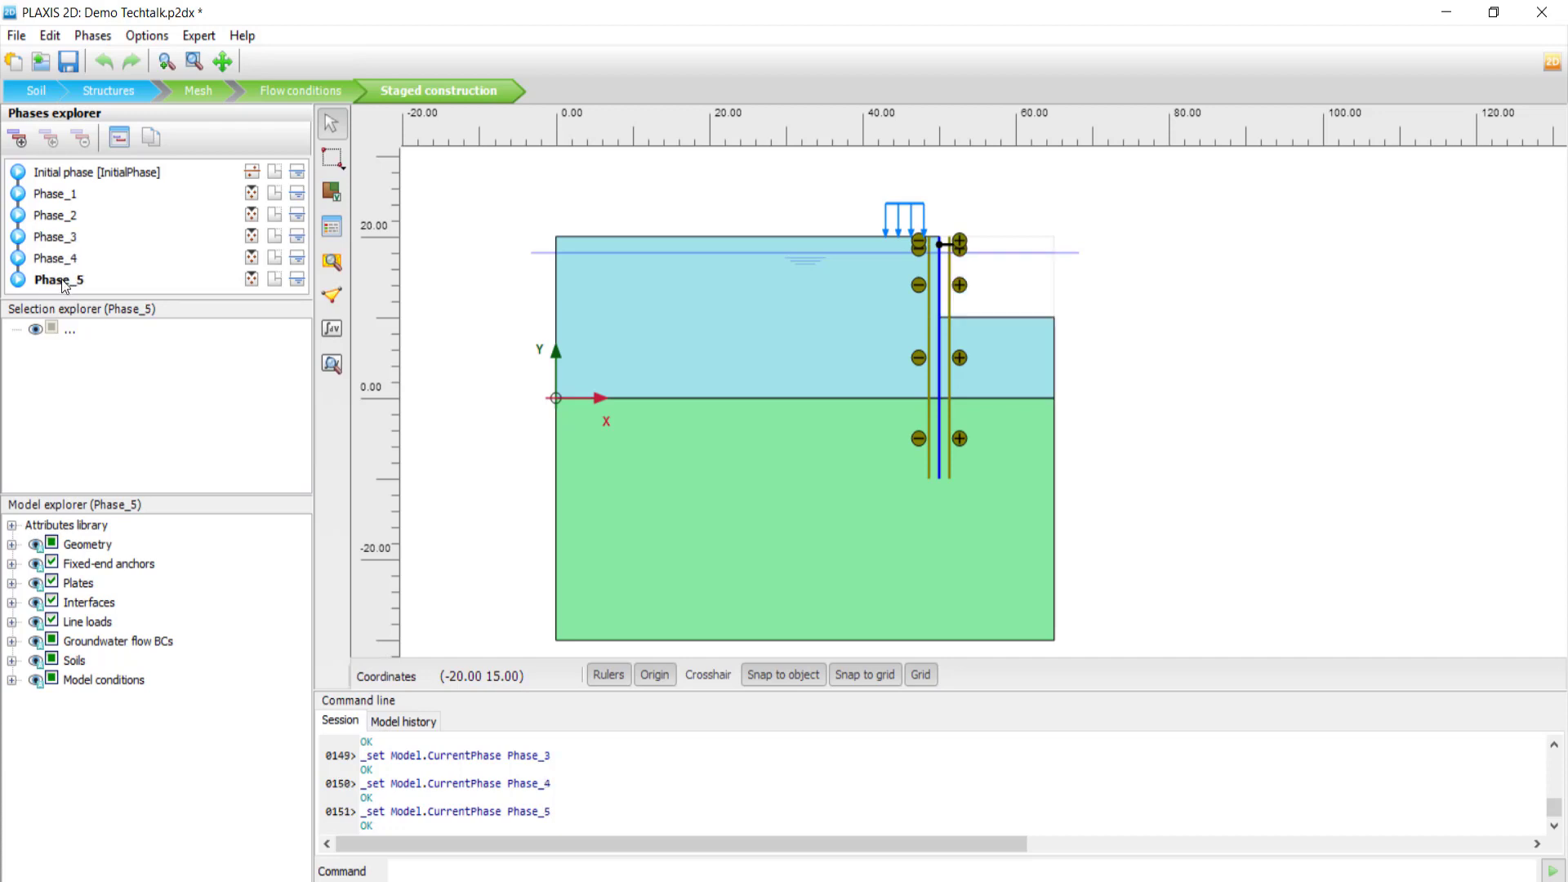
click(103, 175)
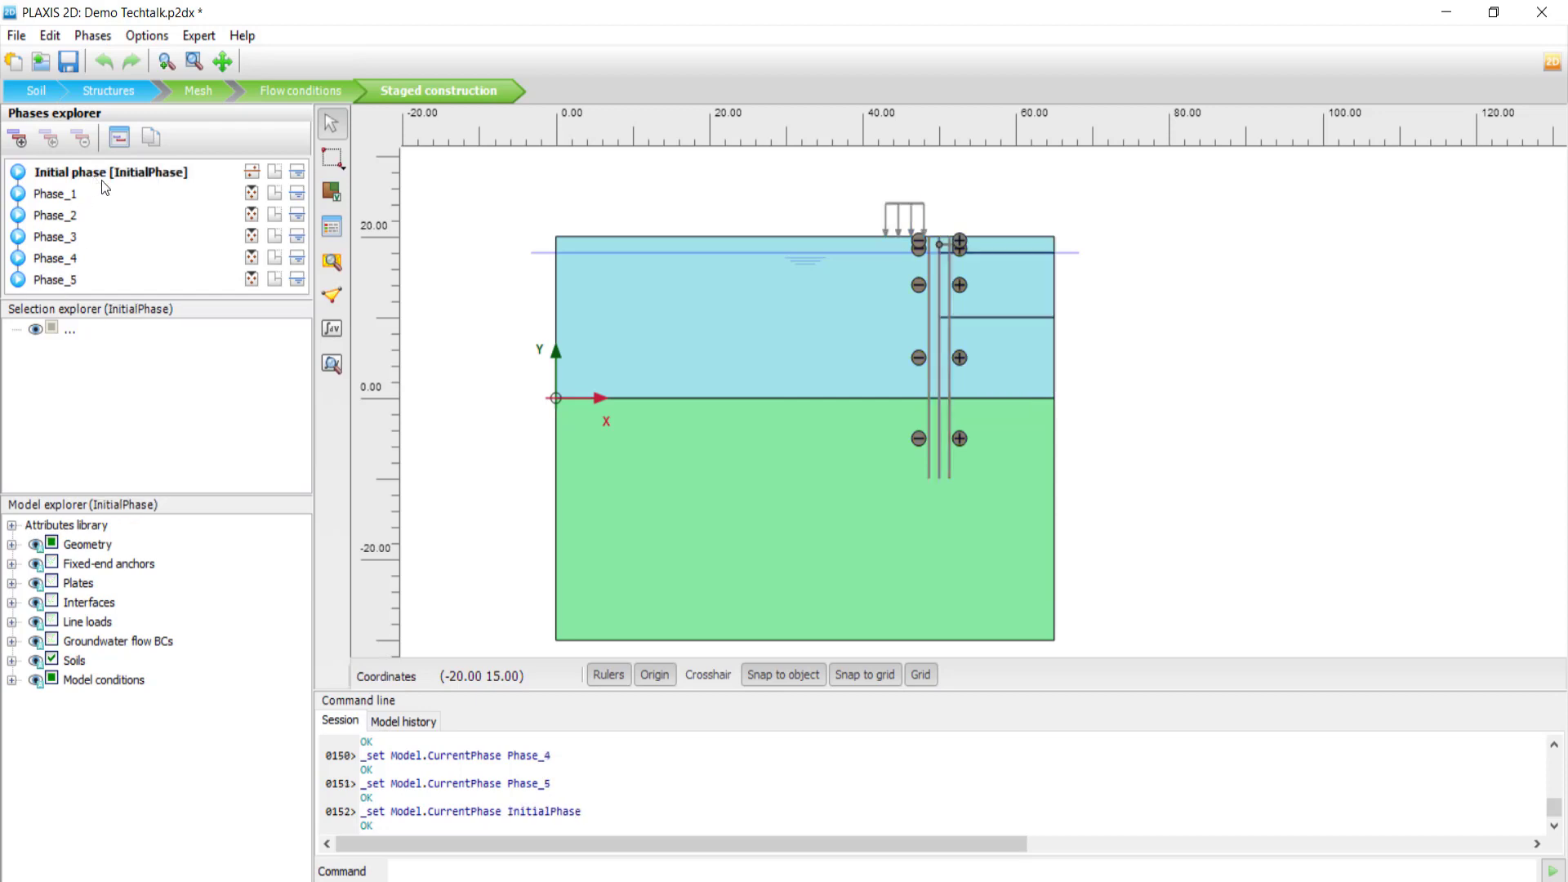
Step: Calculate all construction phases and open the initial phase's results in PLAXIS 2D Output, accepting the configured licences
click(330, 339)
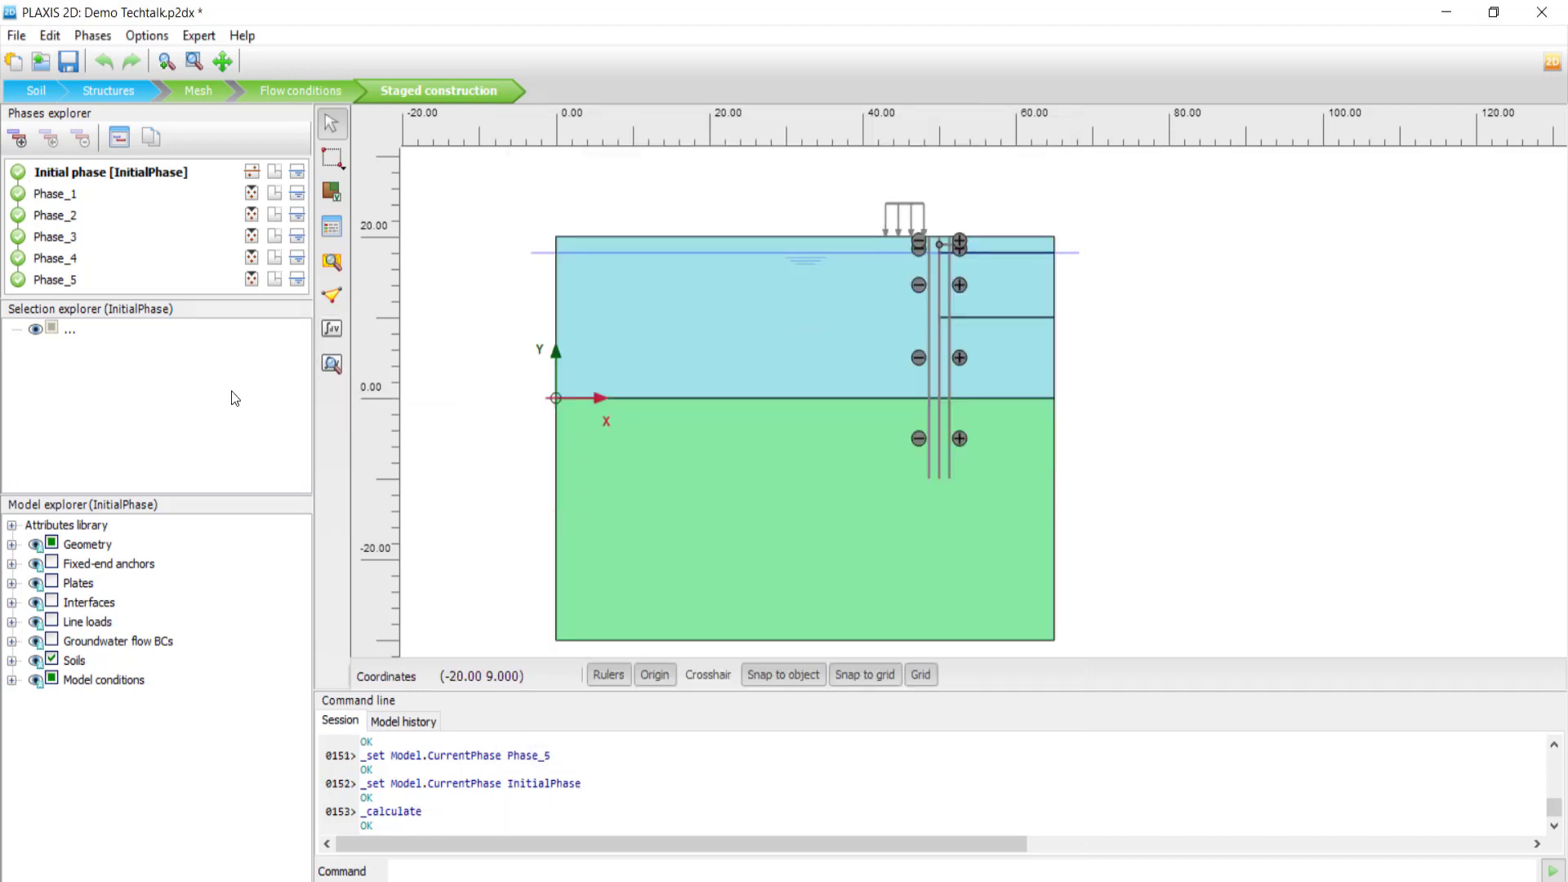
click(332, 369)
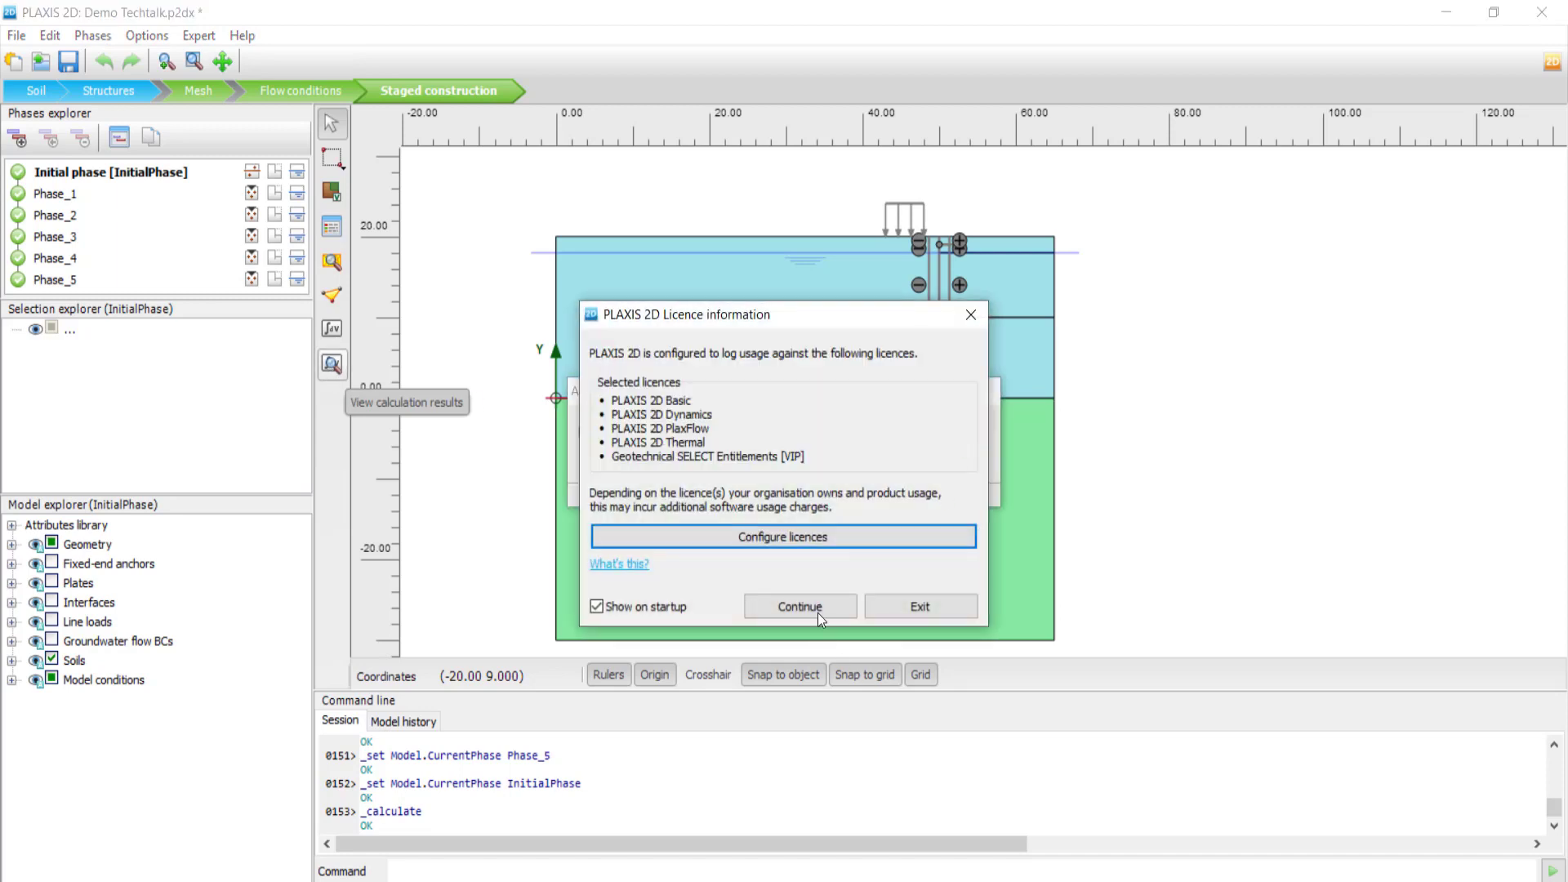
click(800, 607)
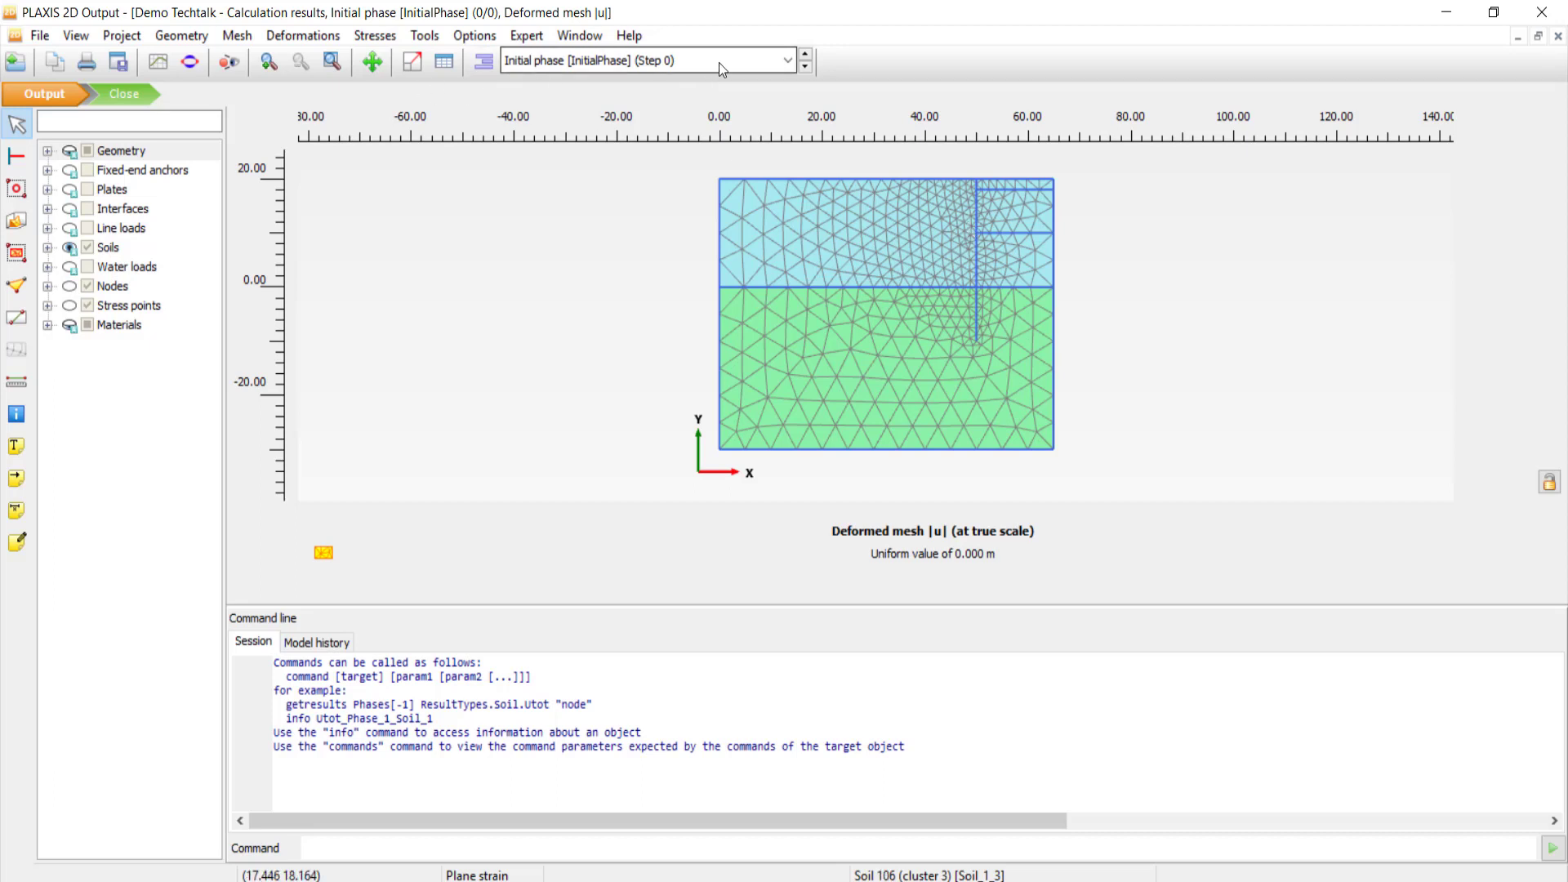
Step: Display the deformed mesh for Phase_5 and examine the deformation of the wall and surrounding soil
click(789, 61)
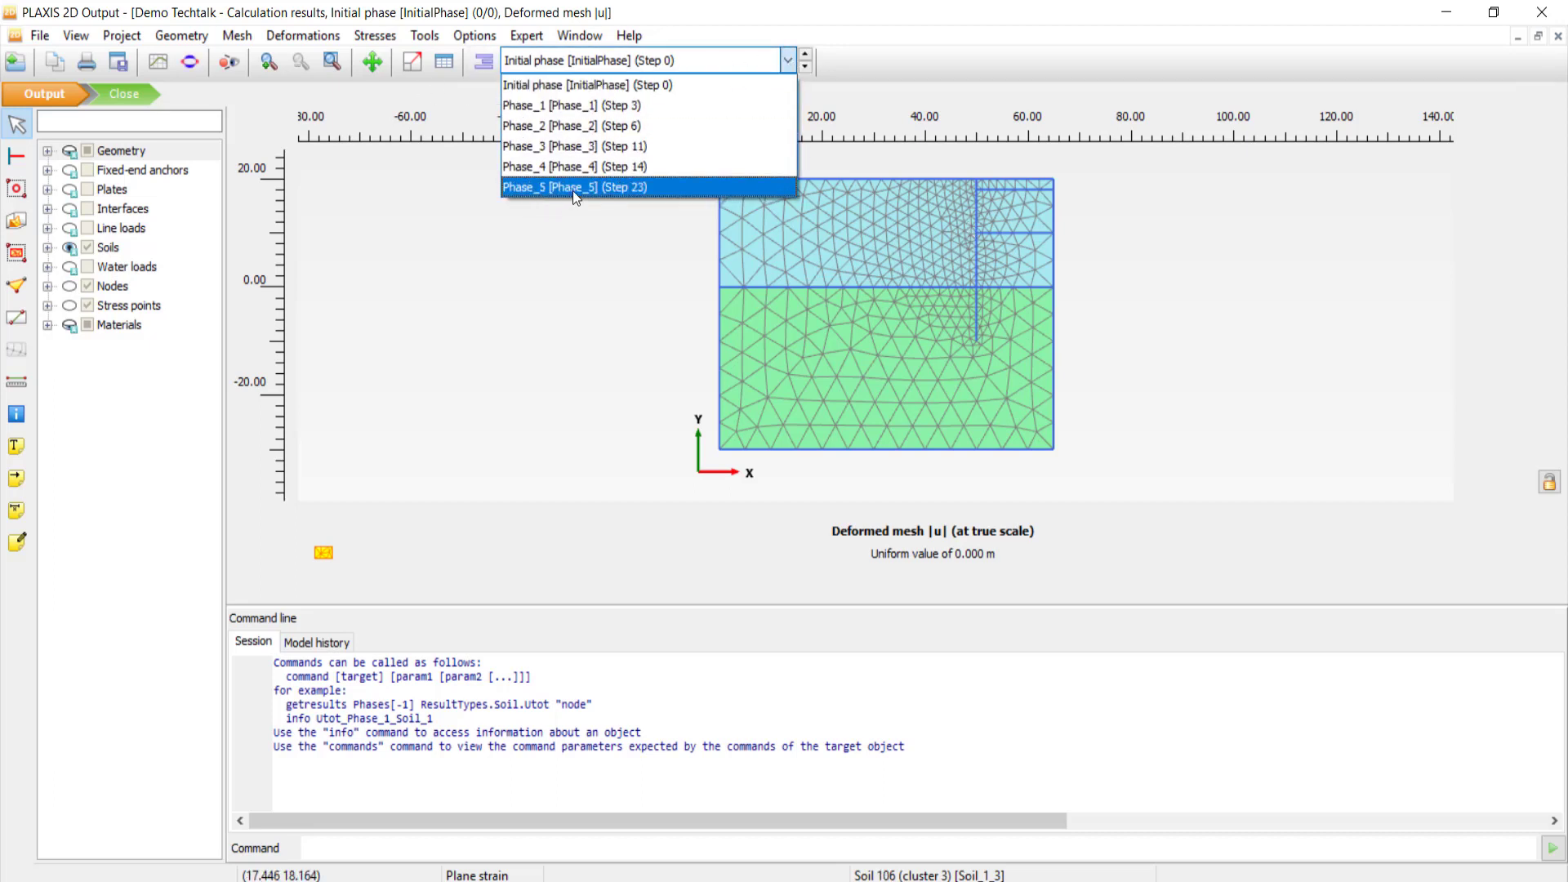
click(576, 188)
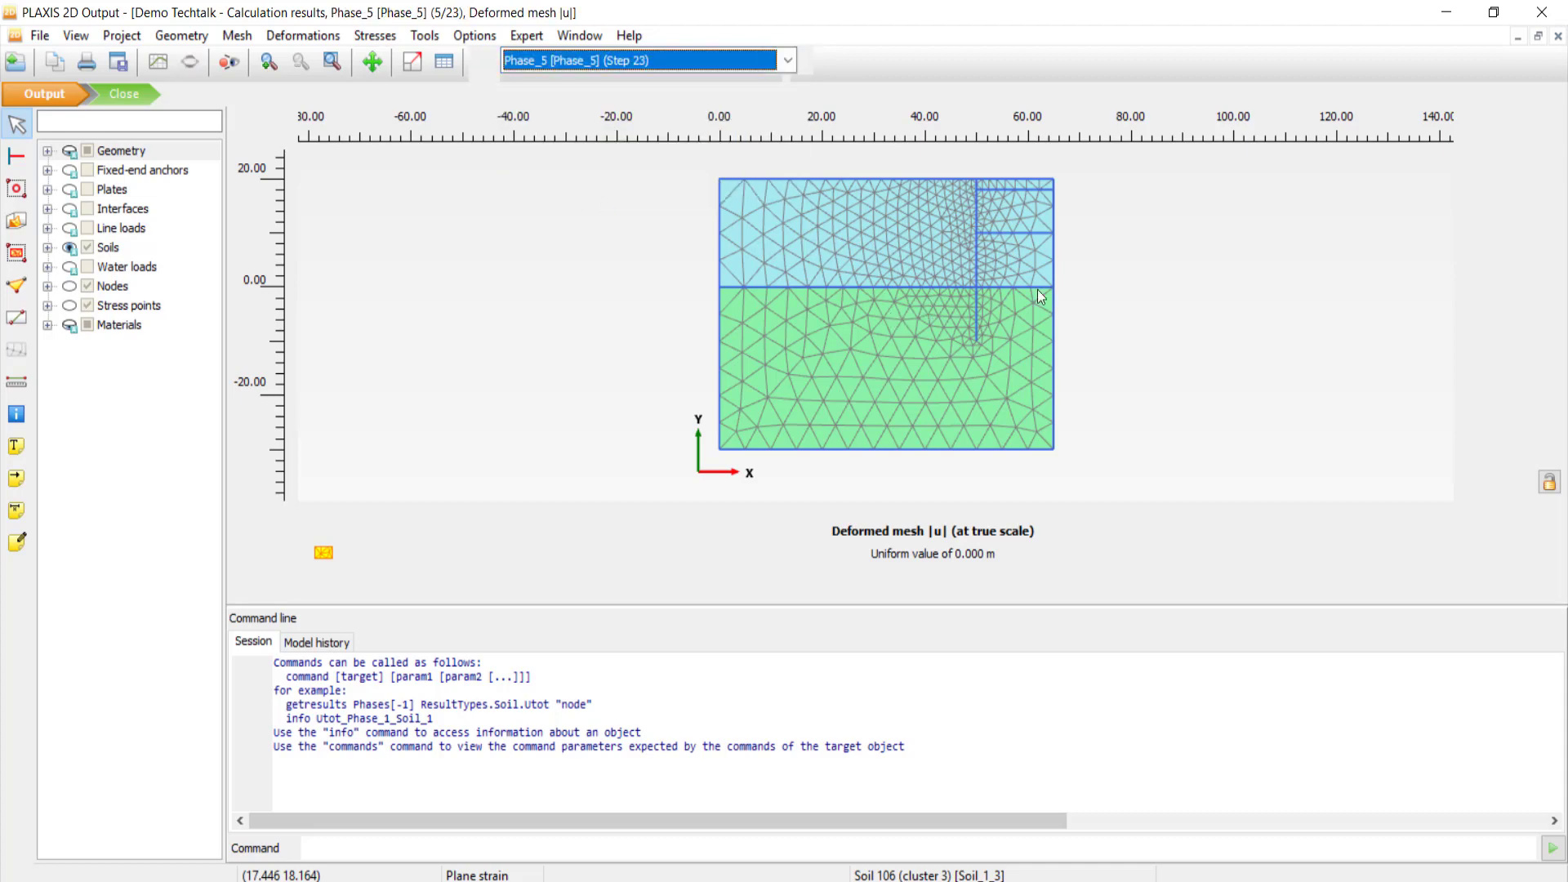
scroll(1055, 261, up, 3)
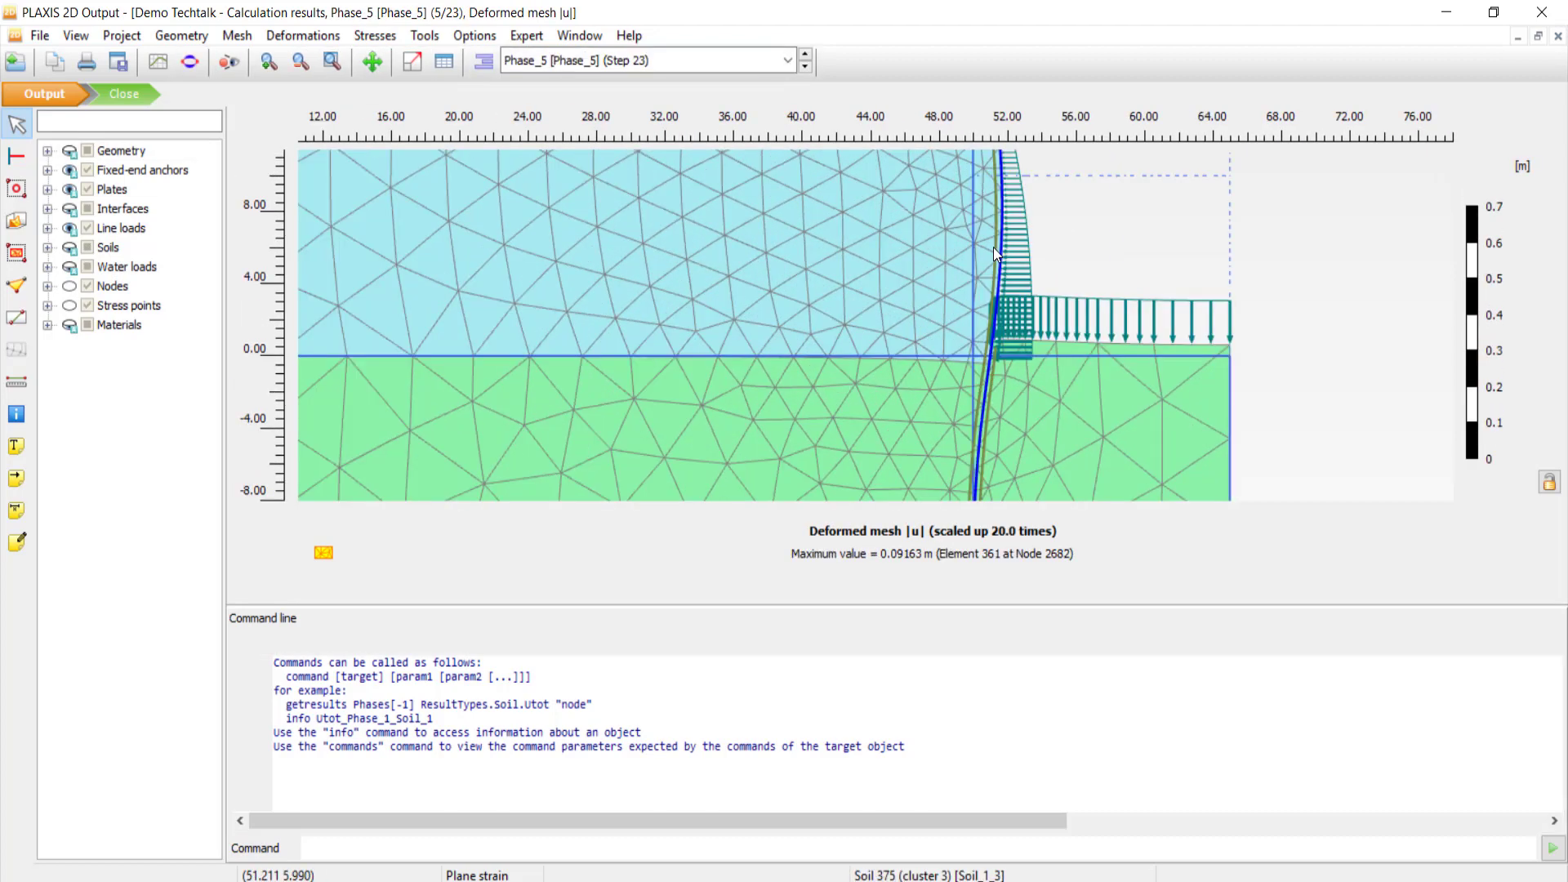
scroll(1016, 258, down, 3)
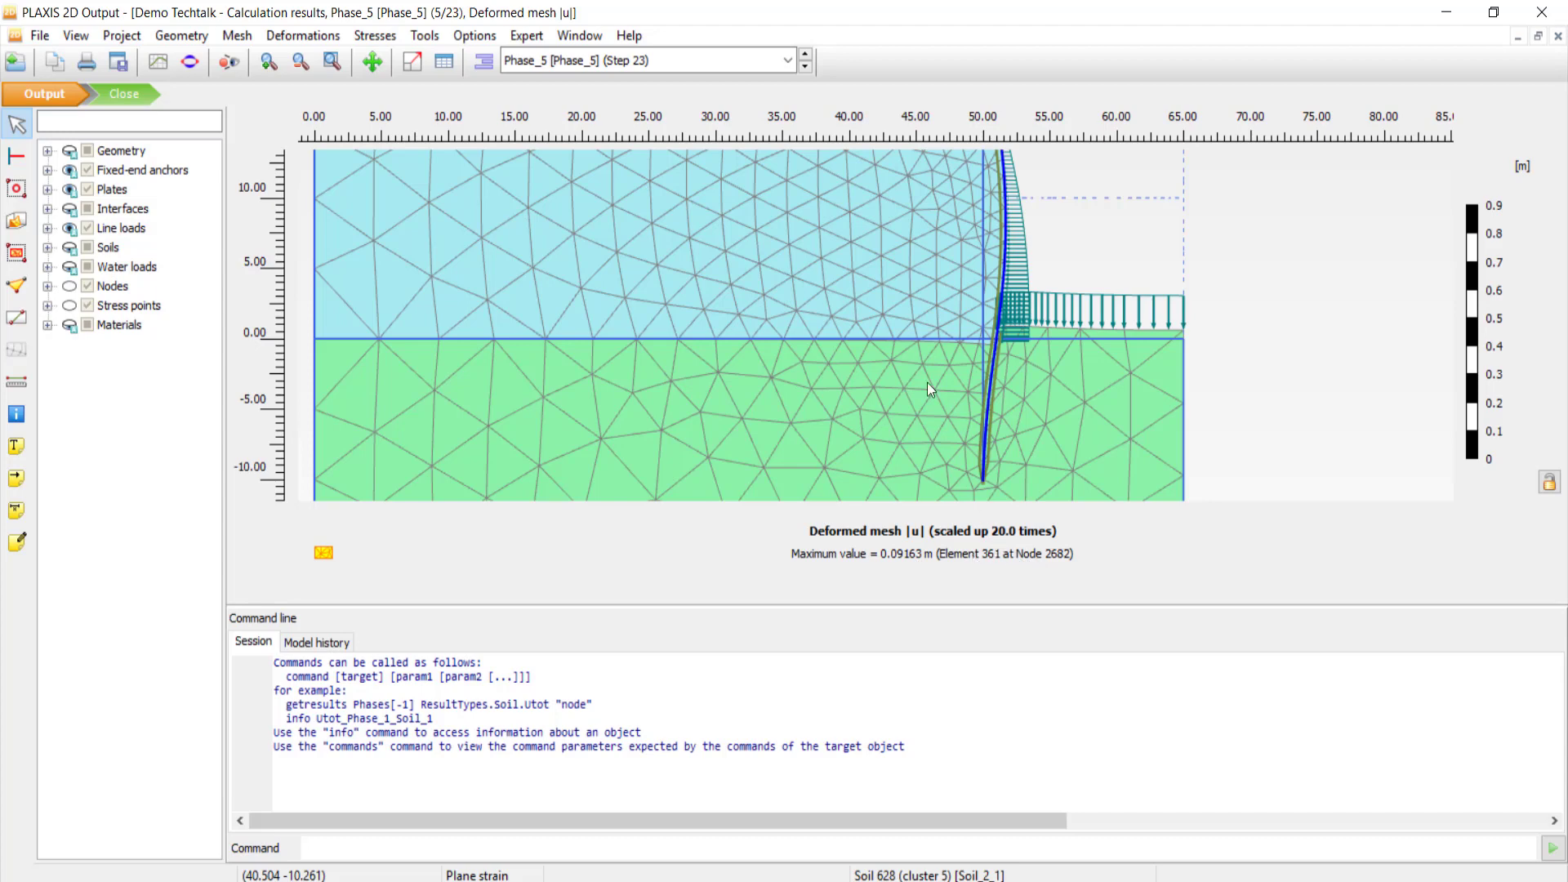
scroll(906, 330, down, 3)
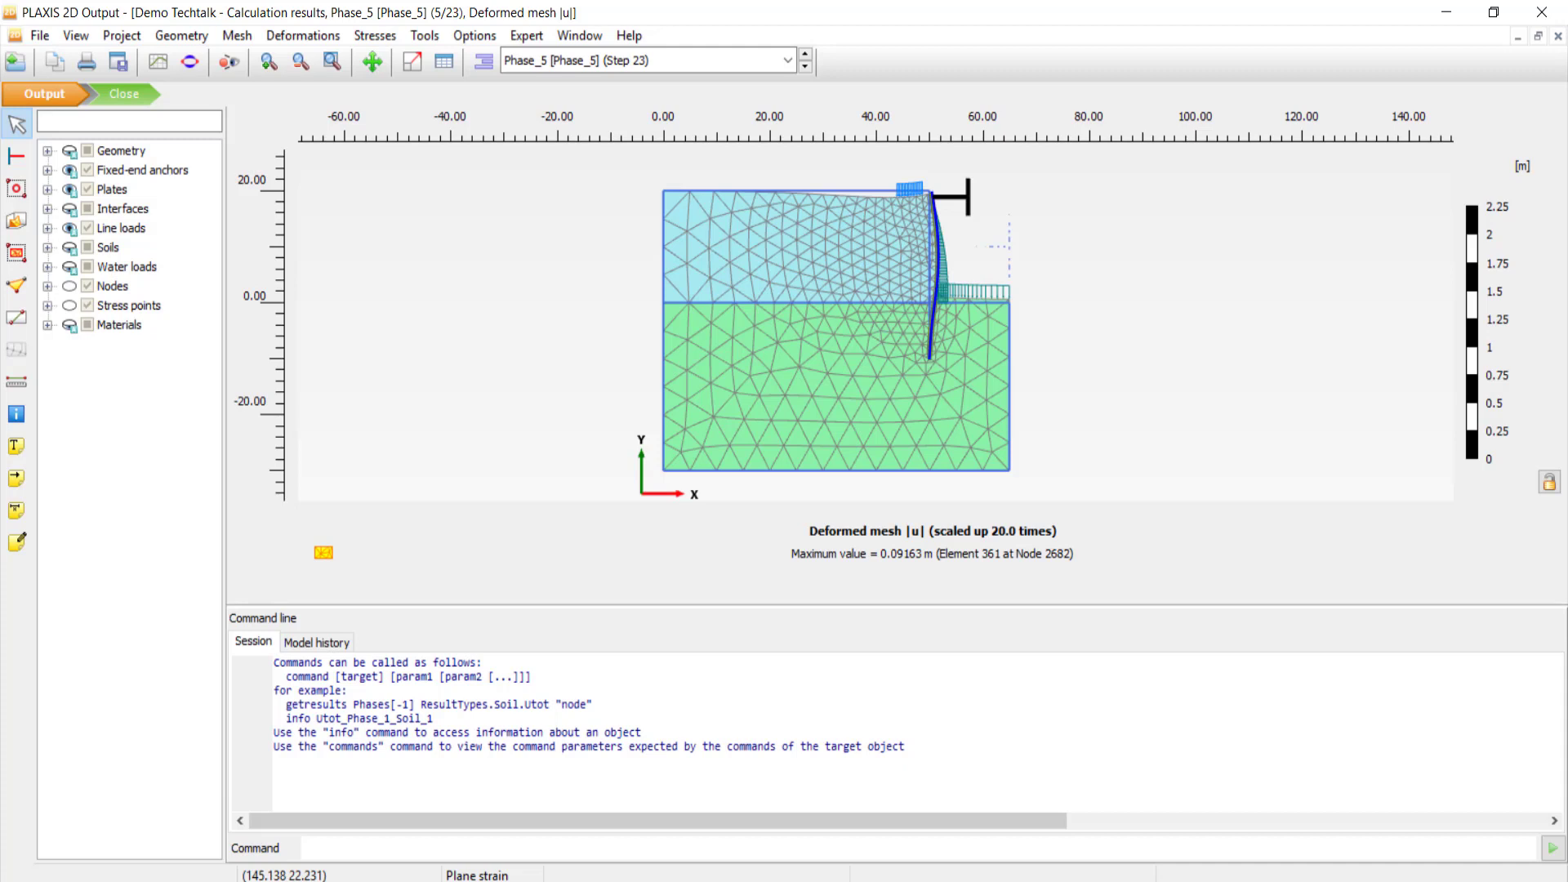
Step: Plot the incremental displacements |Δu| for Phase_5
click(334, 36)
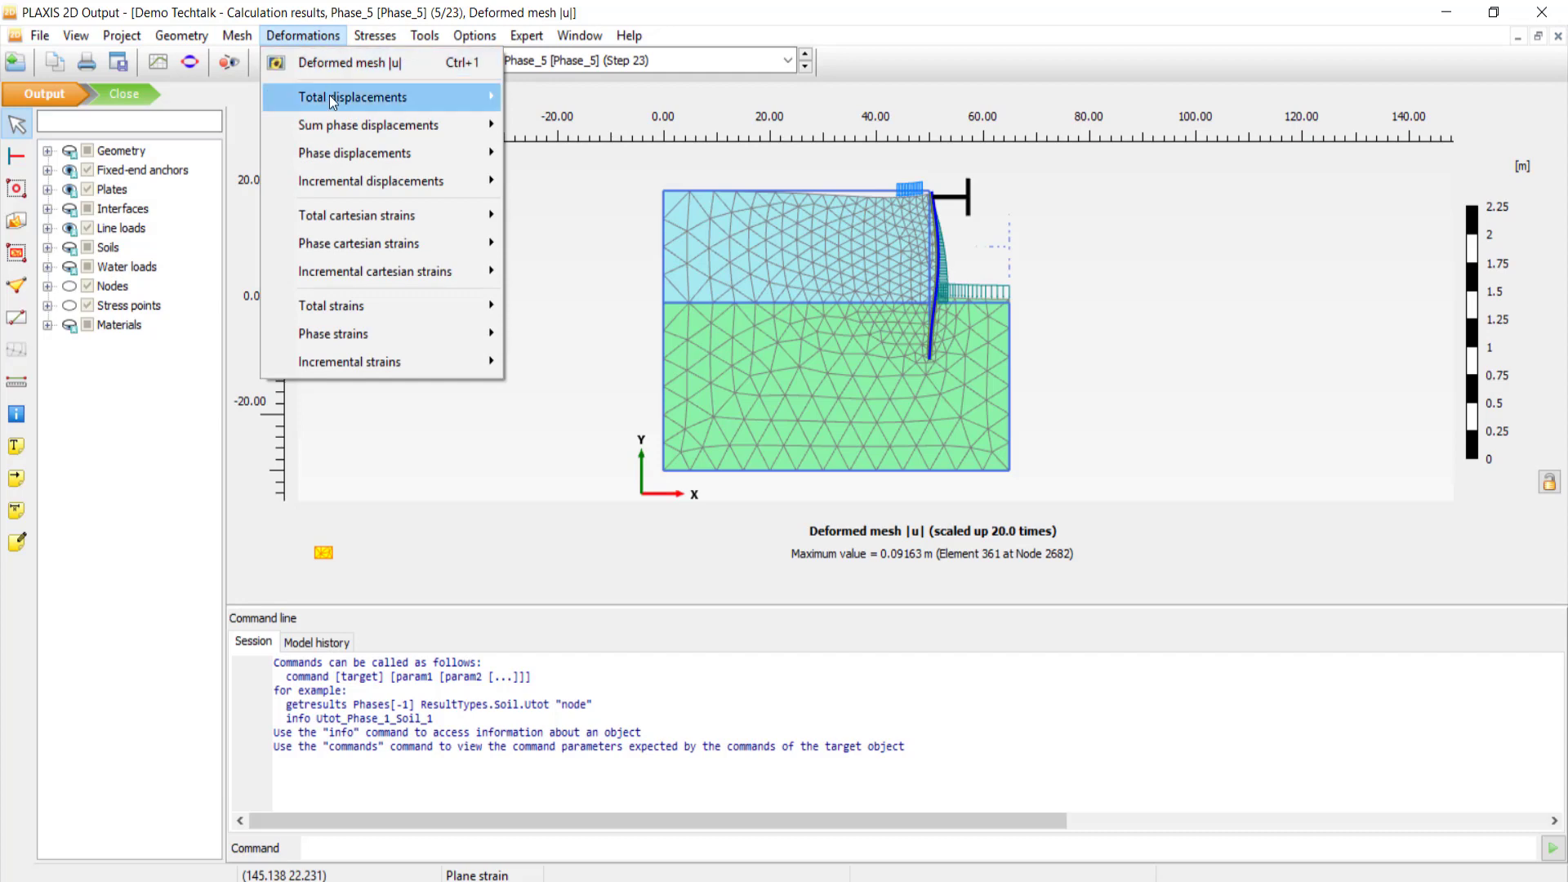
mouse_move(330, 95)
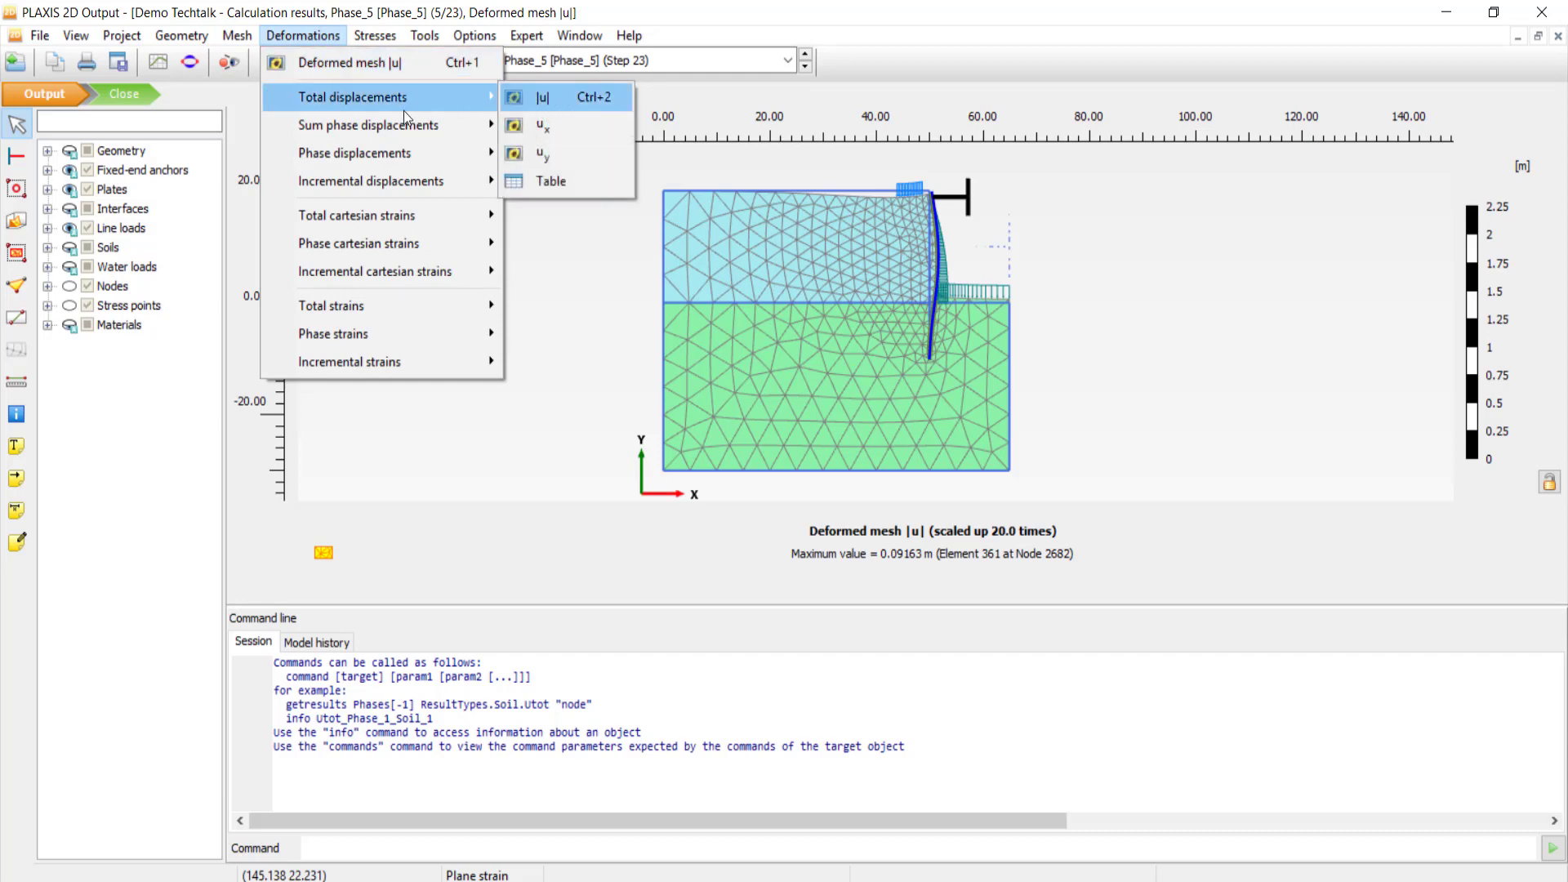
mouse_move(398, 122)
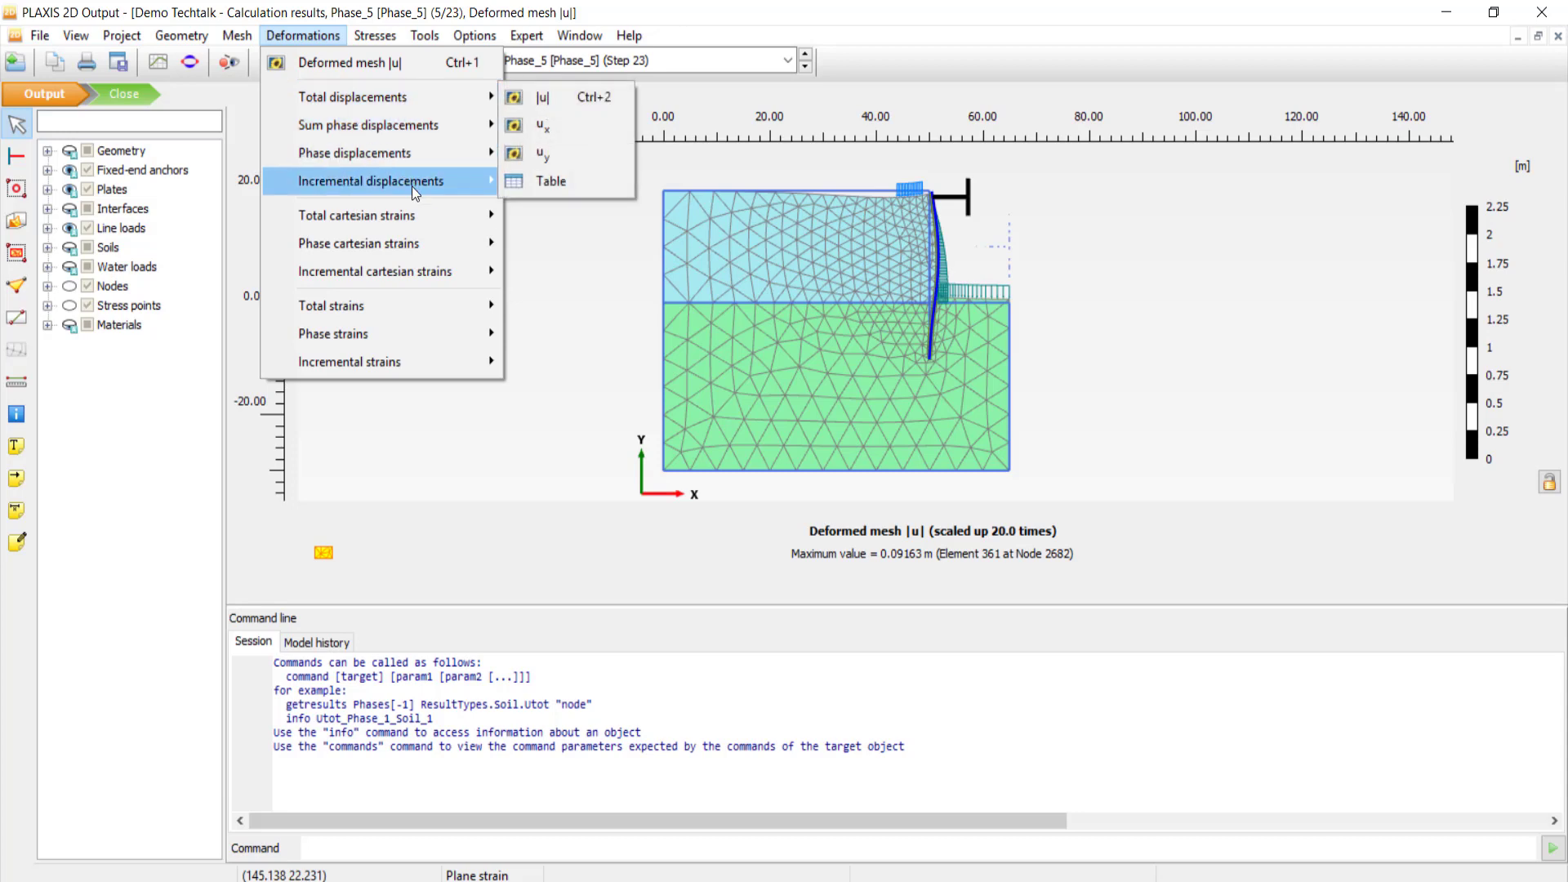
mouse_move(411, 186)
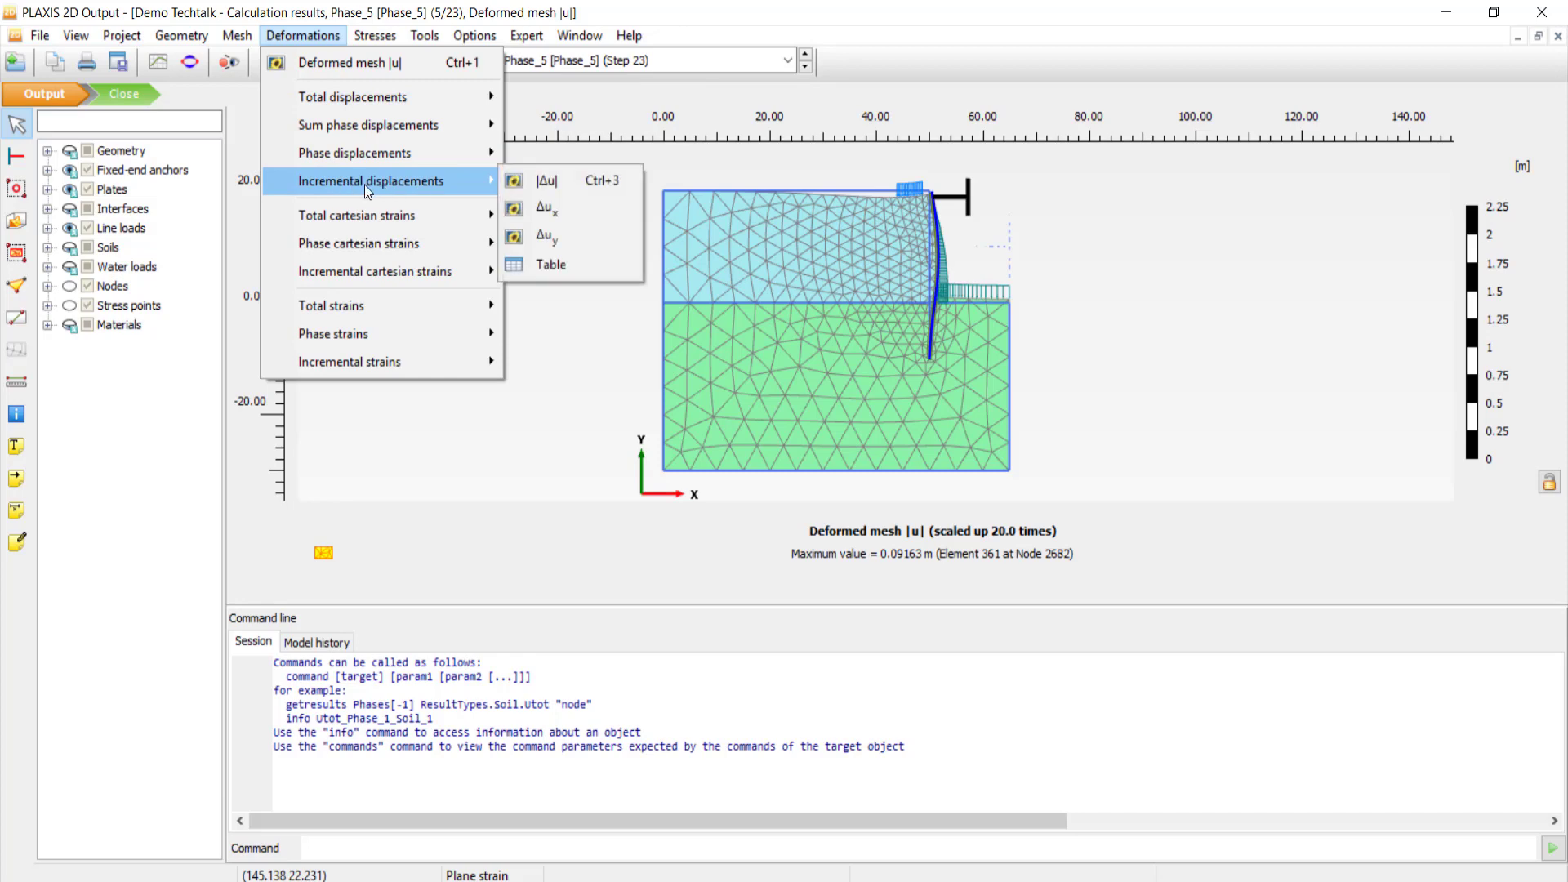
click(570, 186)
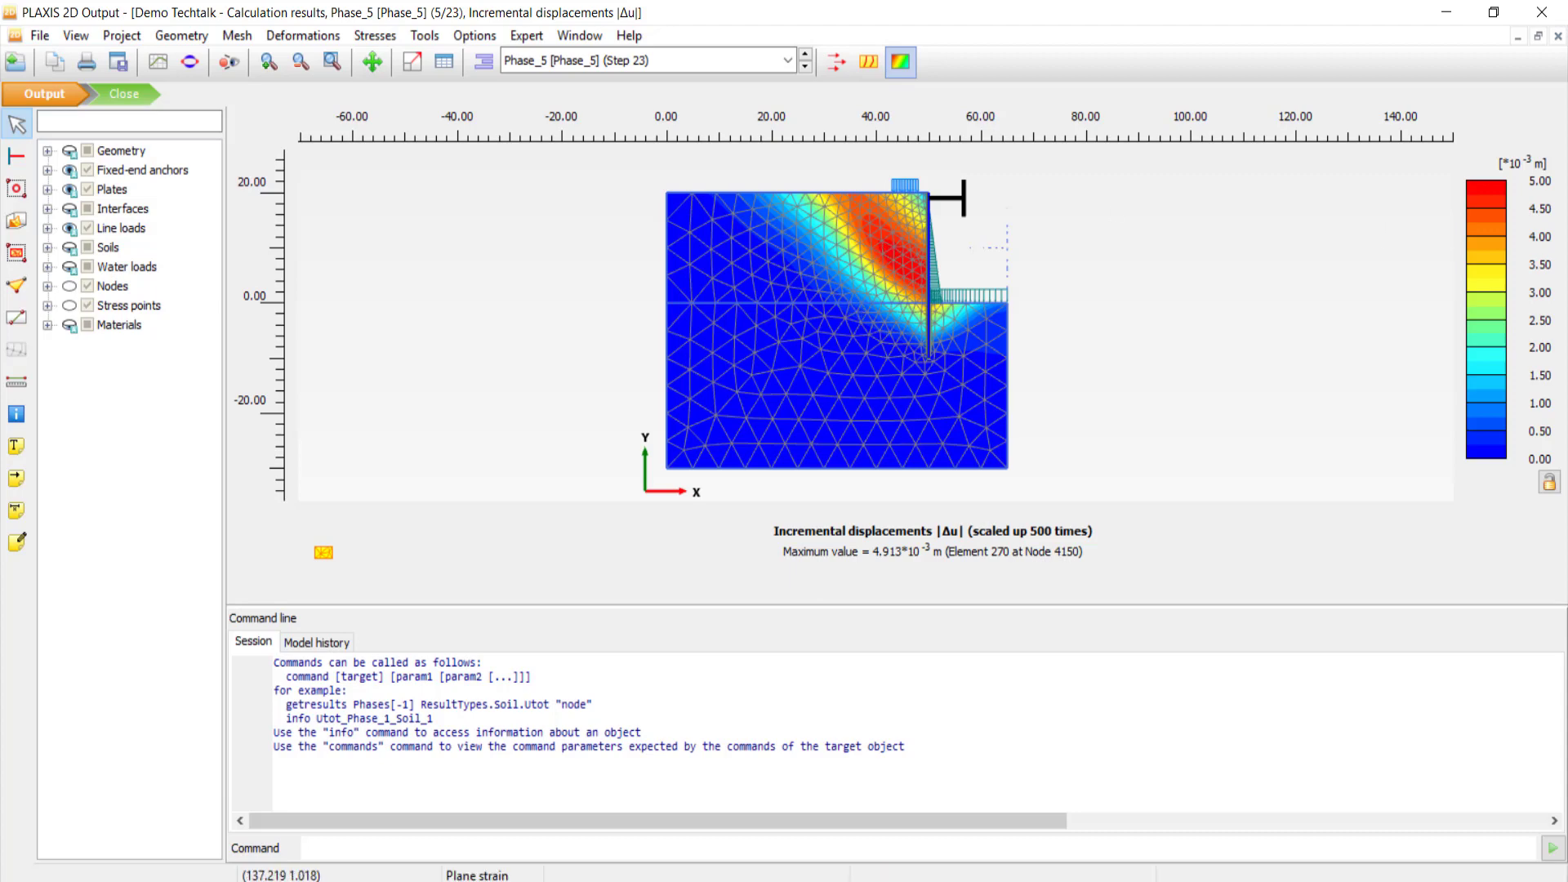
Step: Show the incremental displacements as arrows and examine their directions behind the wall and at the excavation base
click(837, 62)
scroll(899, 259, up, 5)
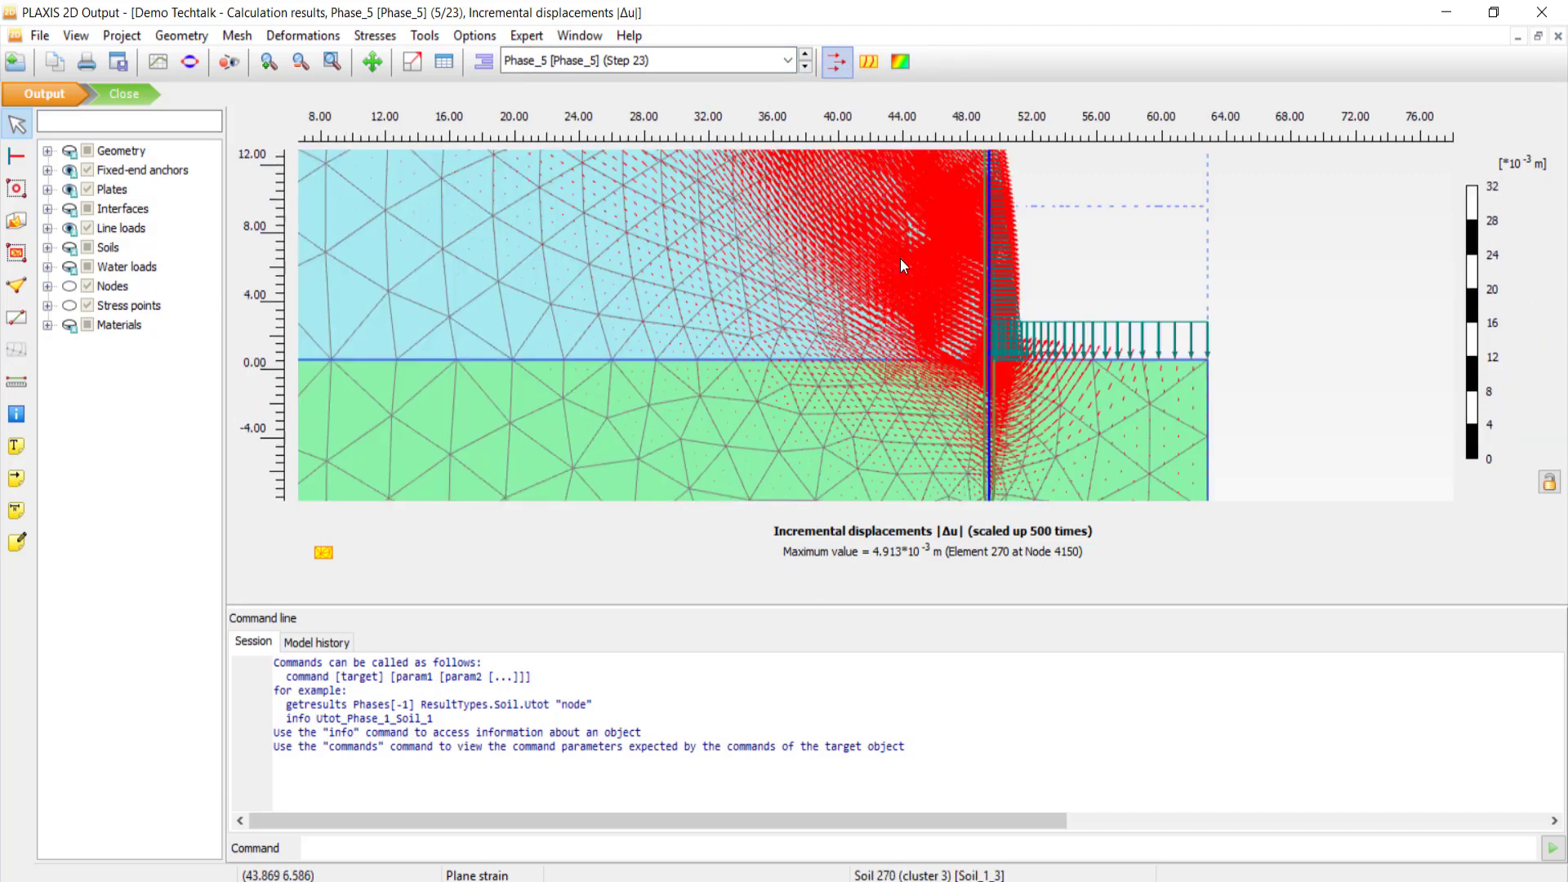
scroll(917, 333, up, 3)
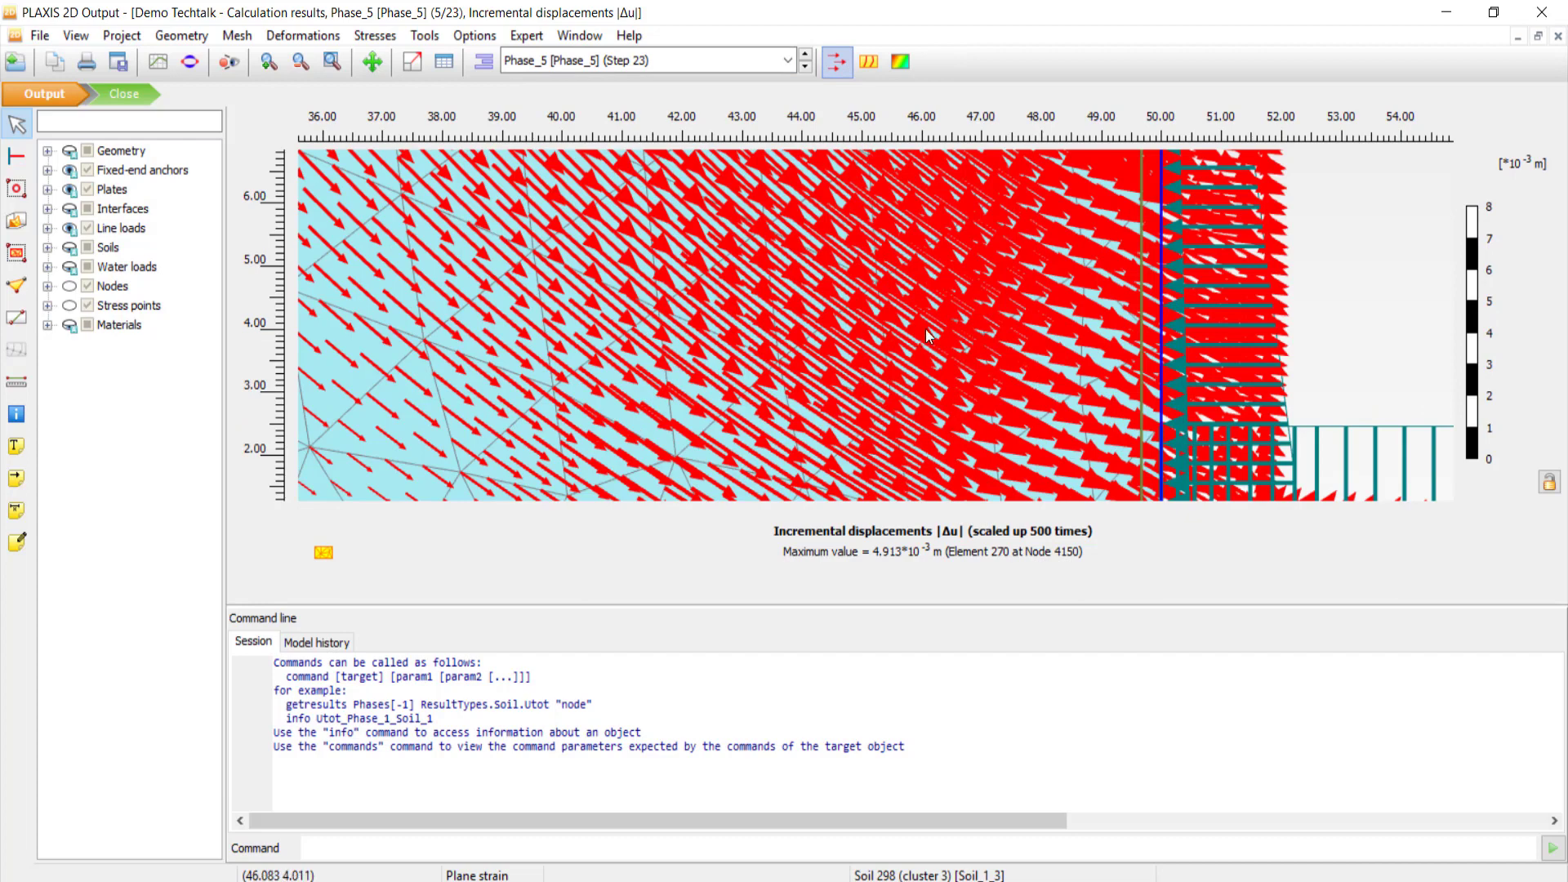
scroll(926, 326, down, 6)
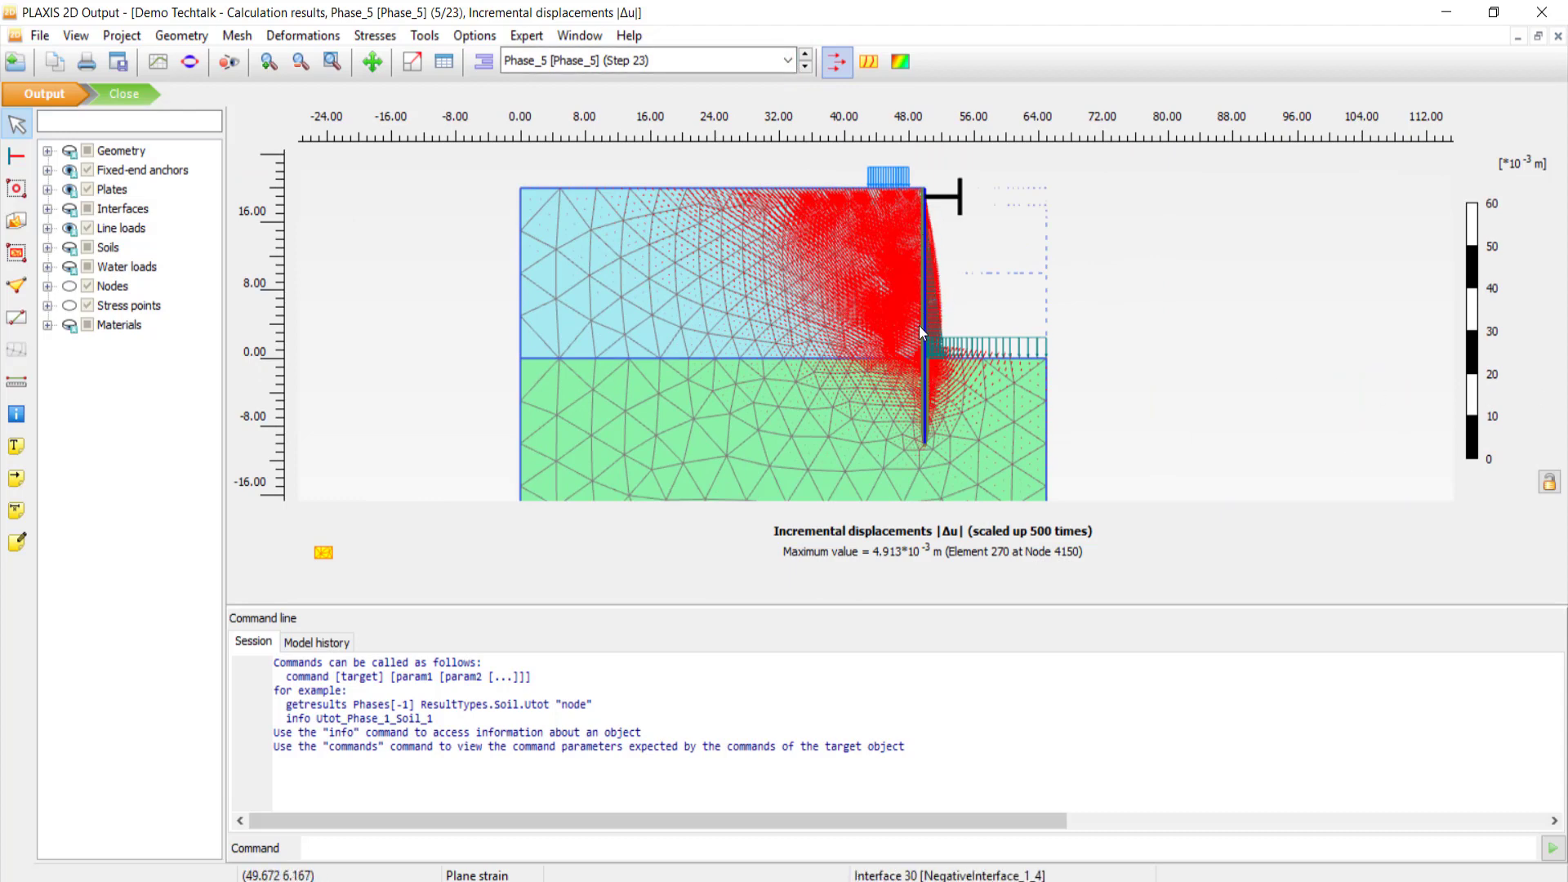
scroll(921, 322, up, 2)
scroll(921, 322, up, 2)
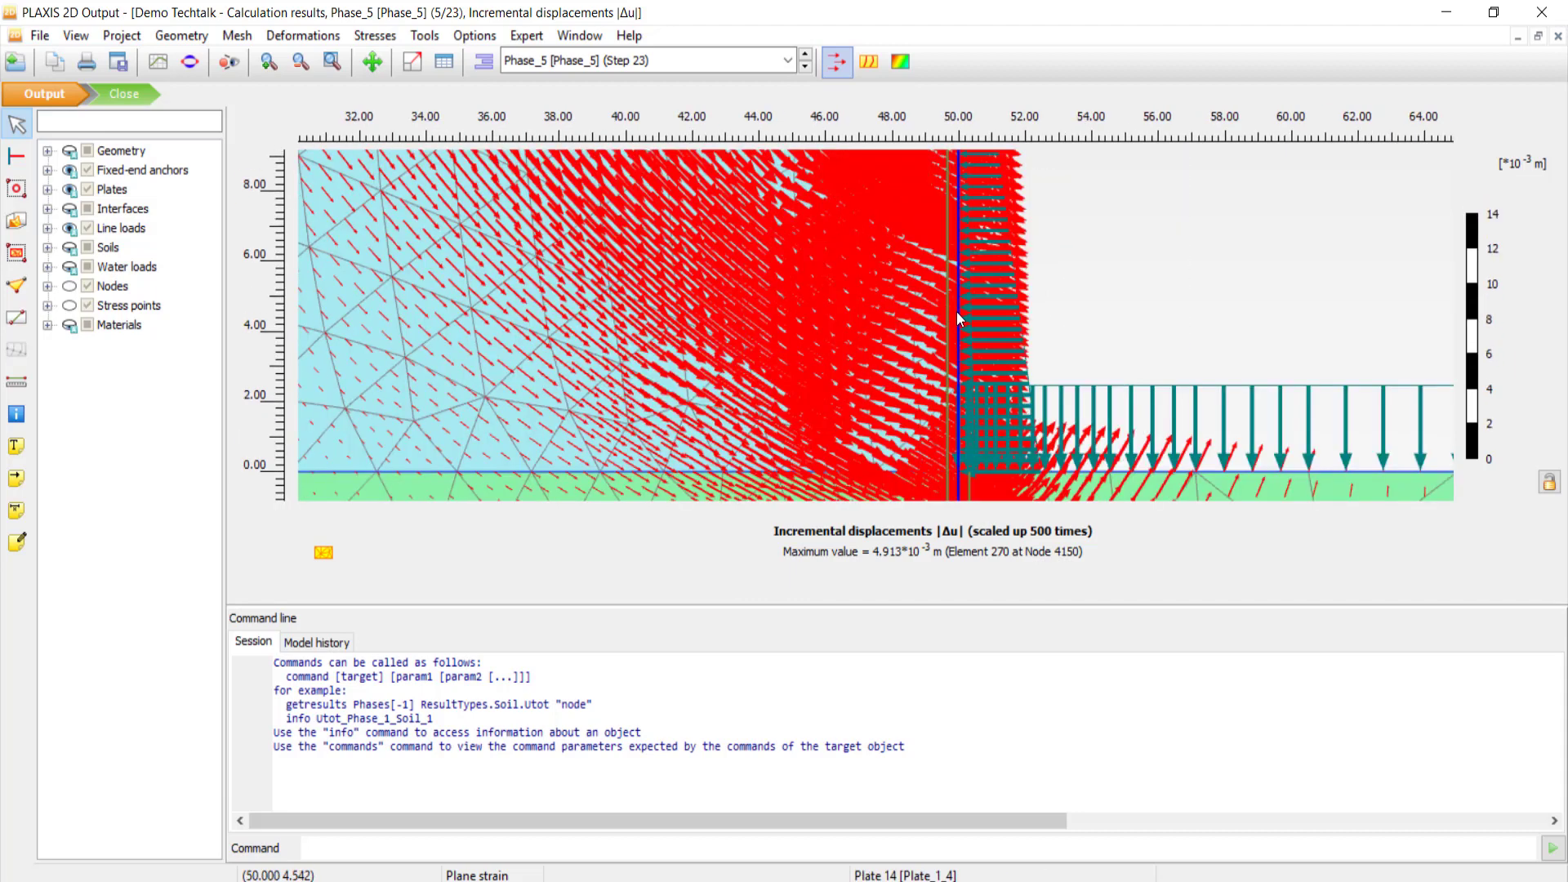
Step: Open the results of the wall plate alone and examine its incremental displacements for Phase_5
double_click(957, 311)
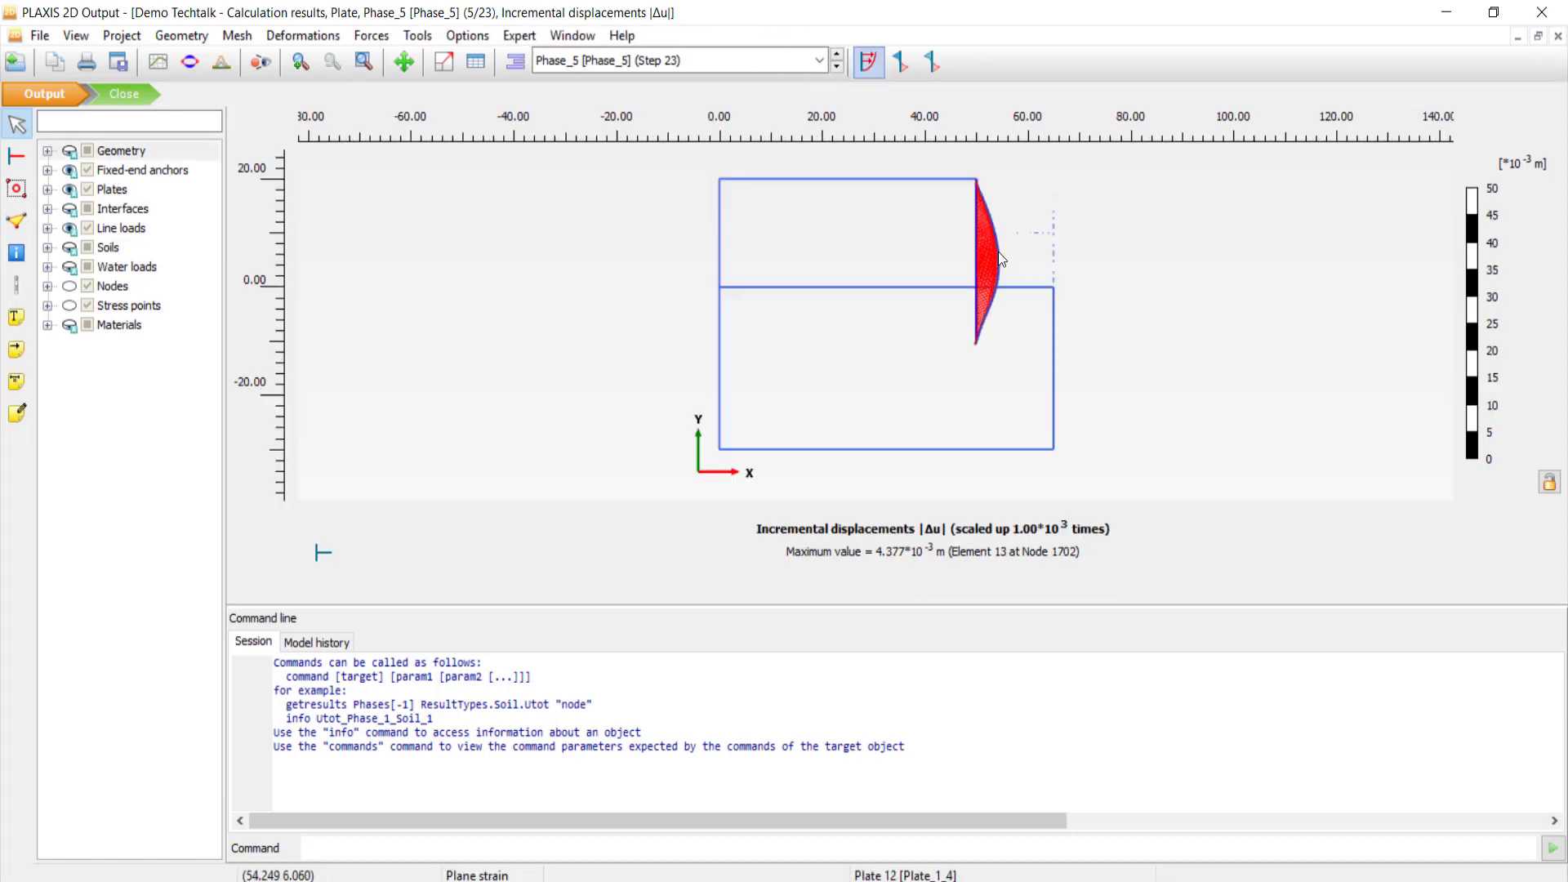
scroll(998, 252, up, 3)
scroll(837, 320, down, 2)
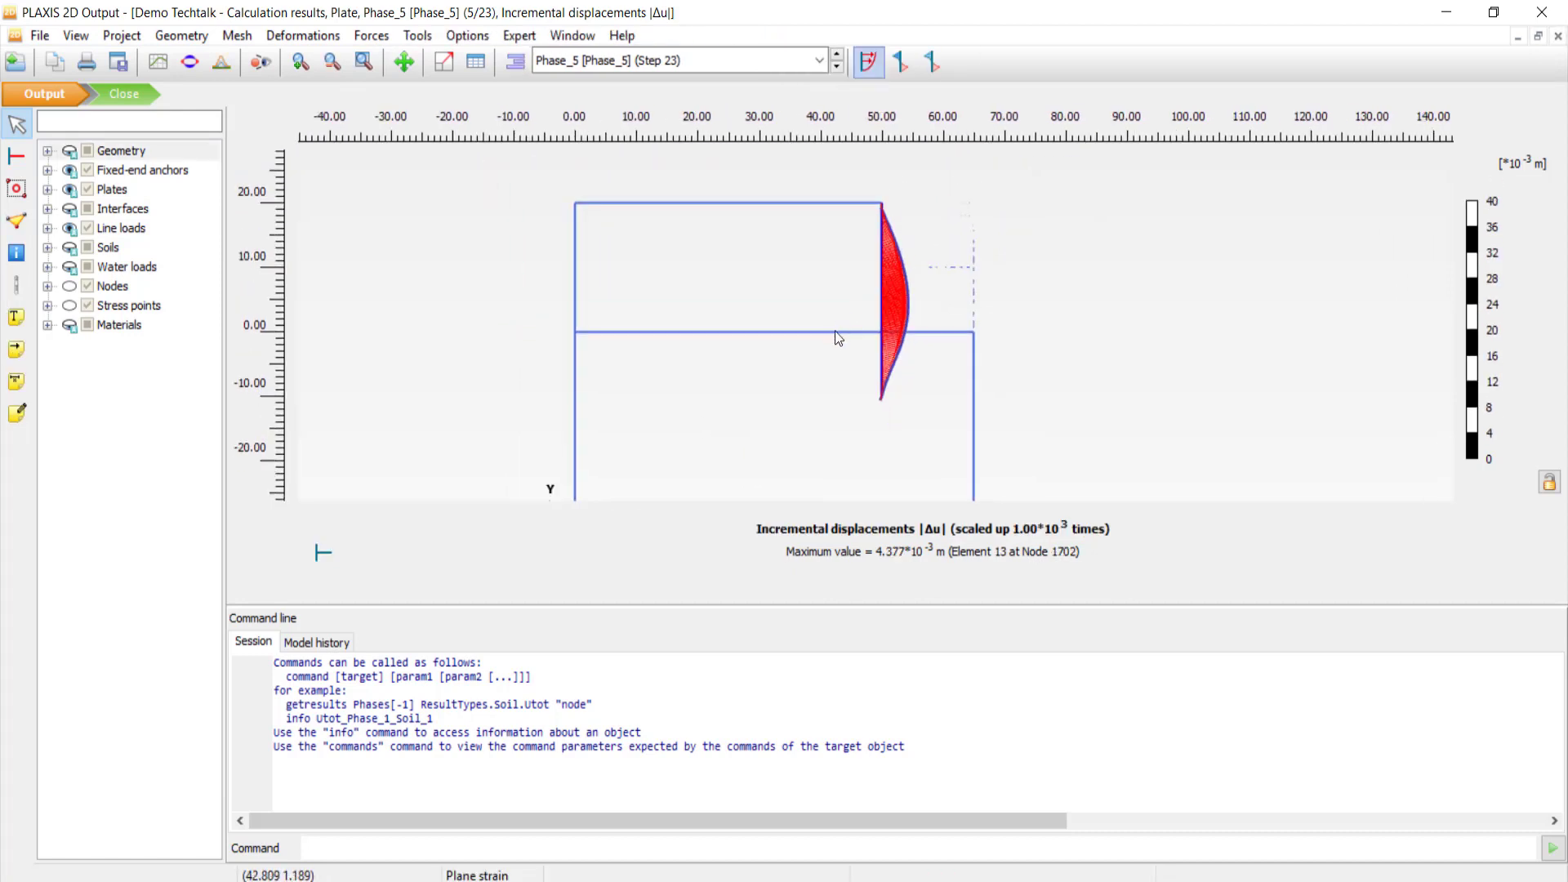
scroll(841, 326, up, 4)
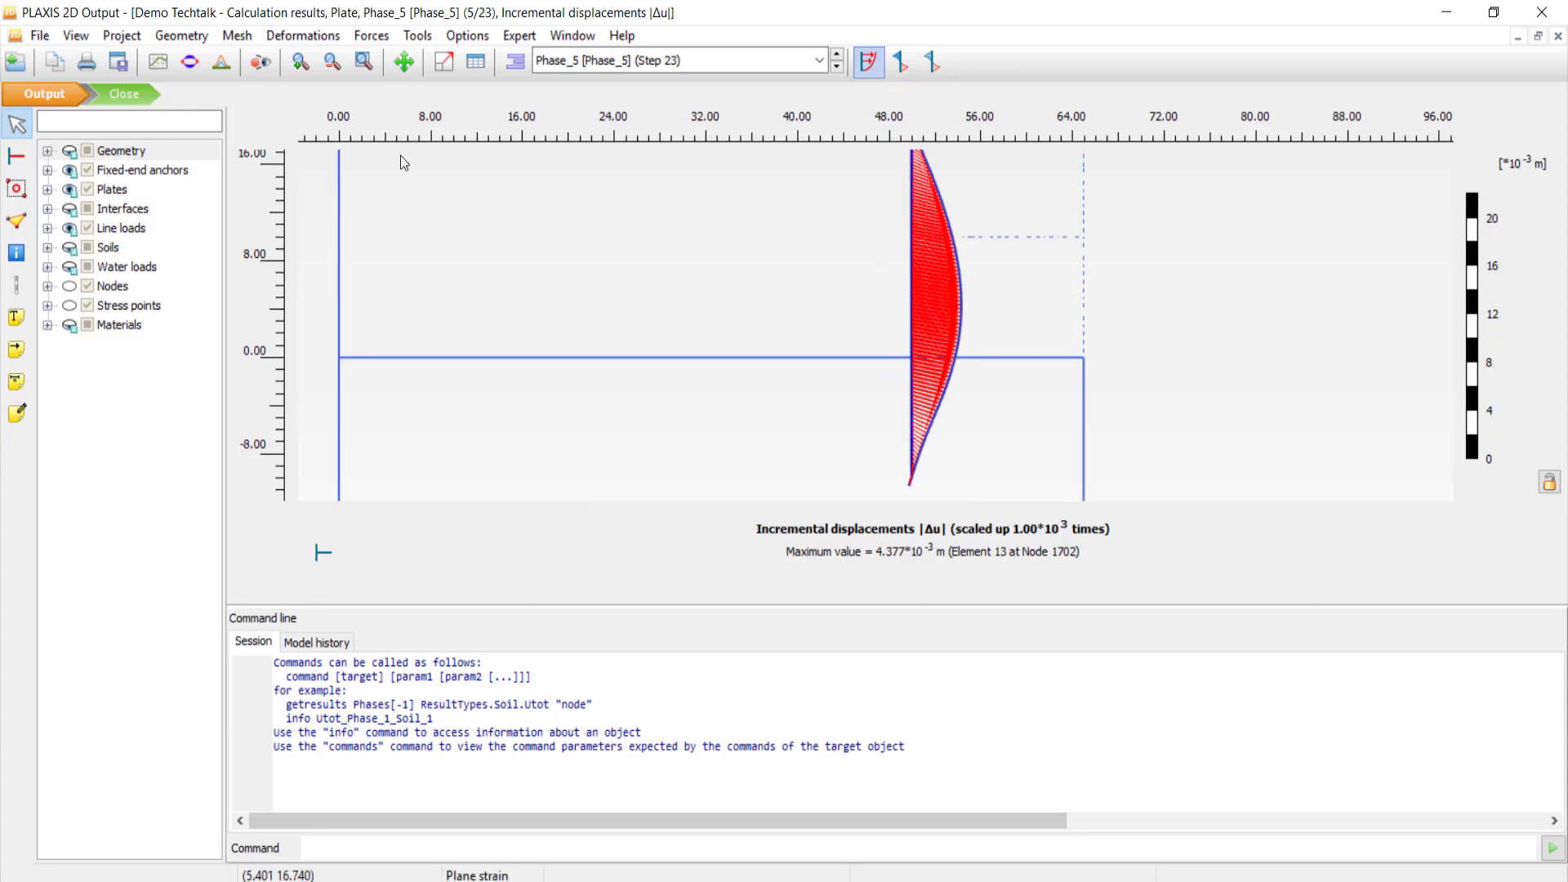
Step: Plot the wall plate's bending moments M for Phase_5, followed by its shear forces Q
click(271, 35)
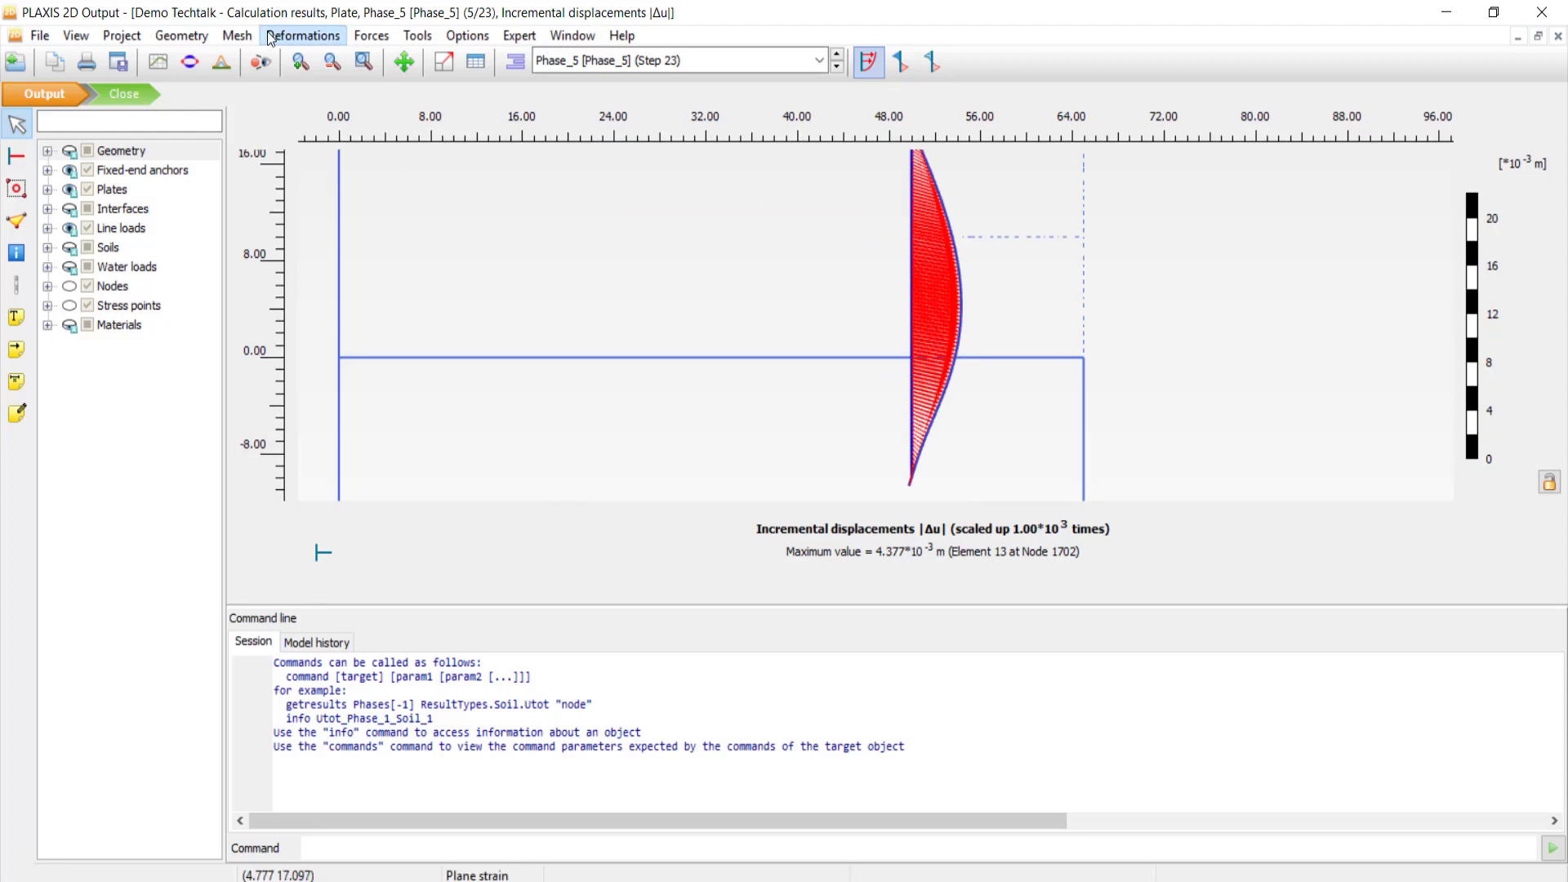
key(Escape)
click(371, 37)
mouse_move(302, 39)
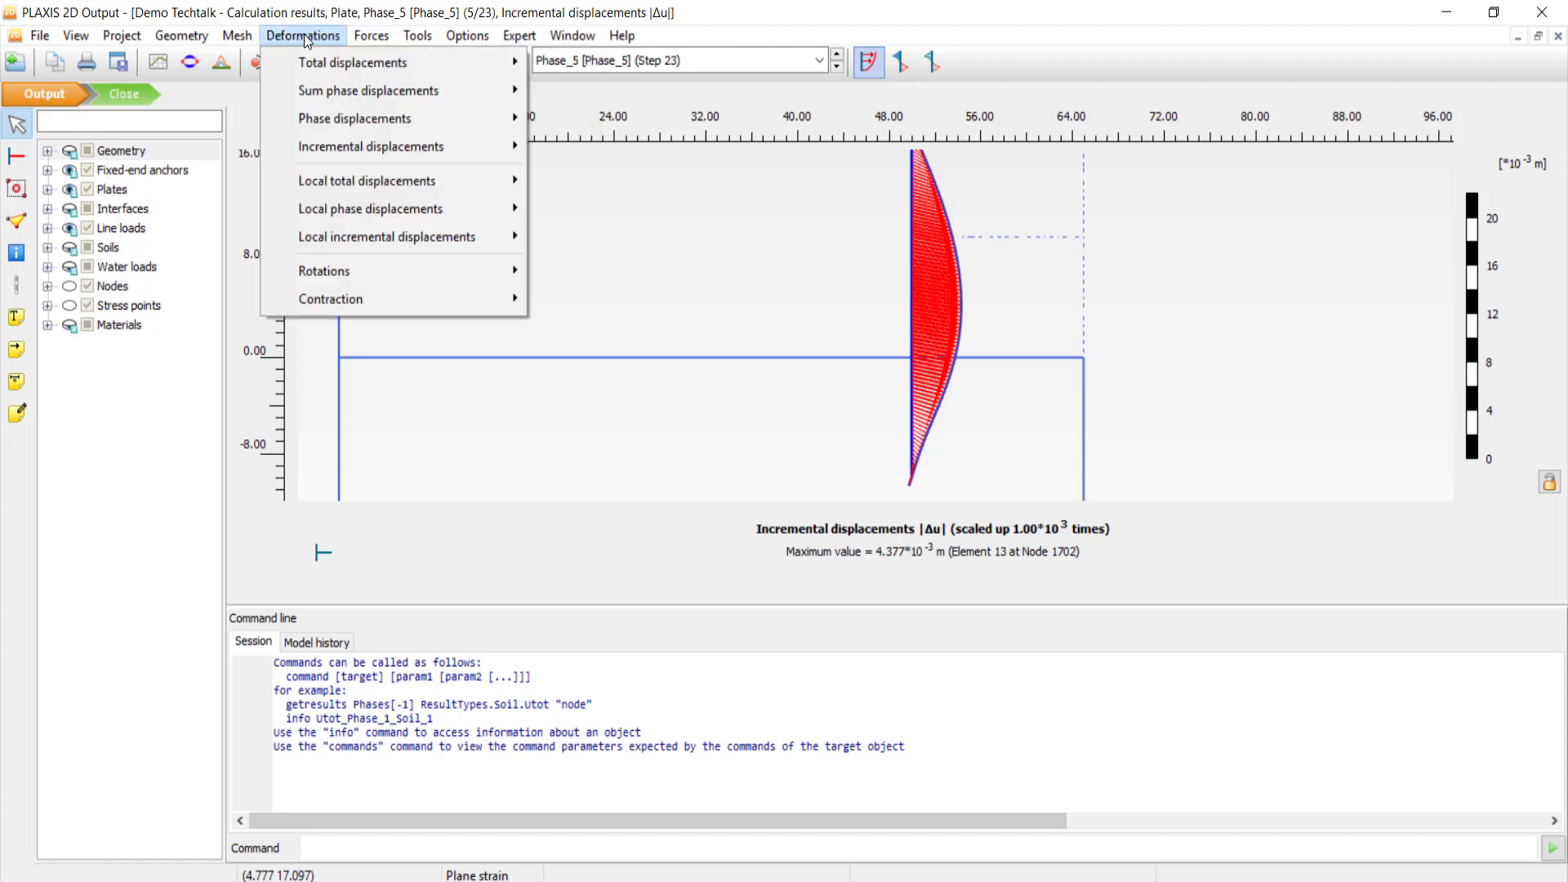
mouse_move(367, 38)
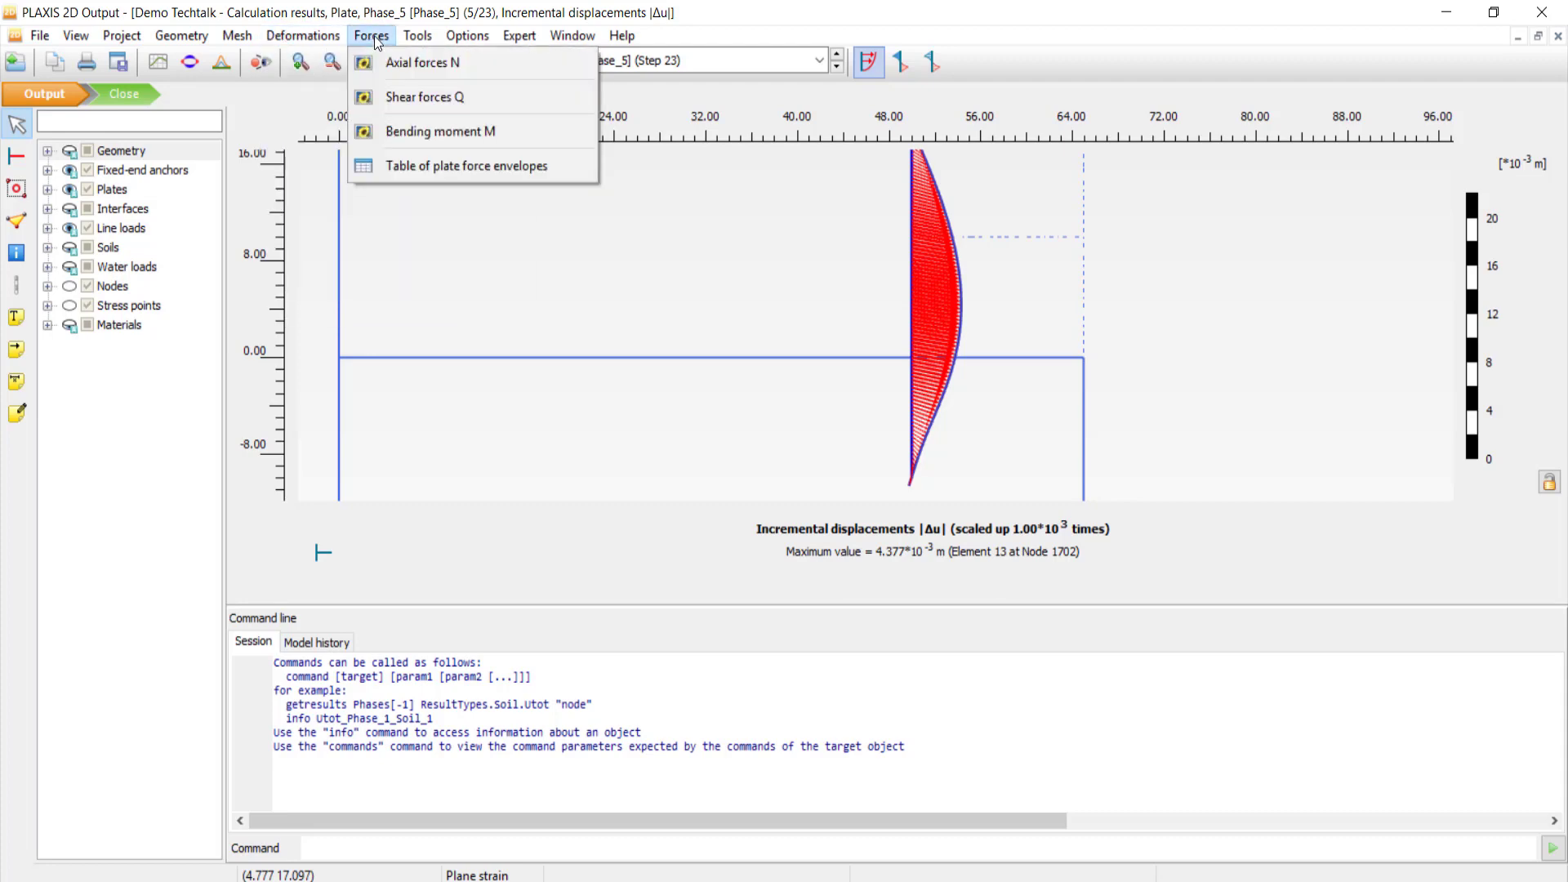
click(405, 131)
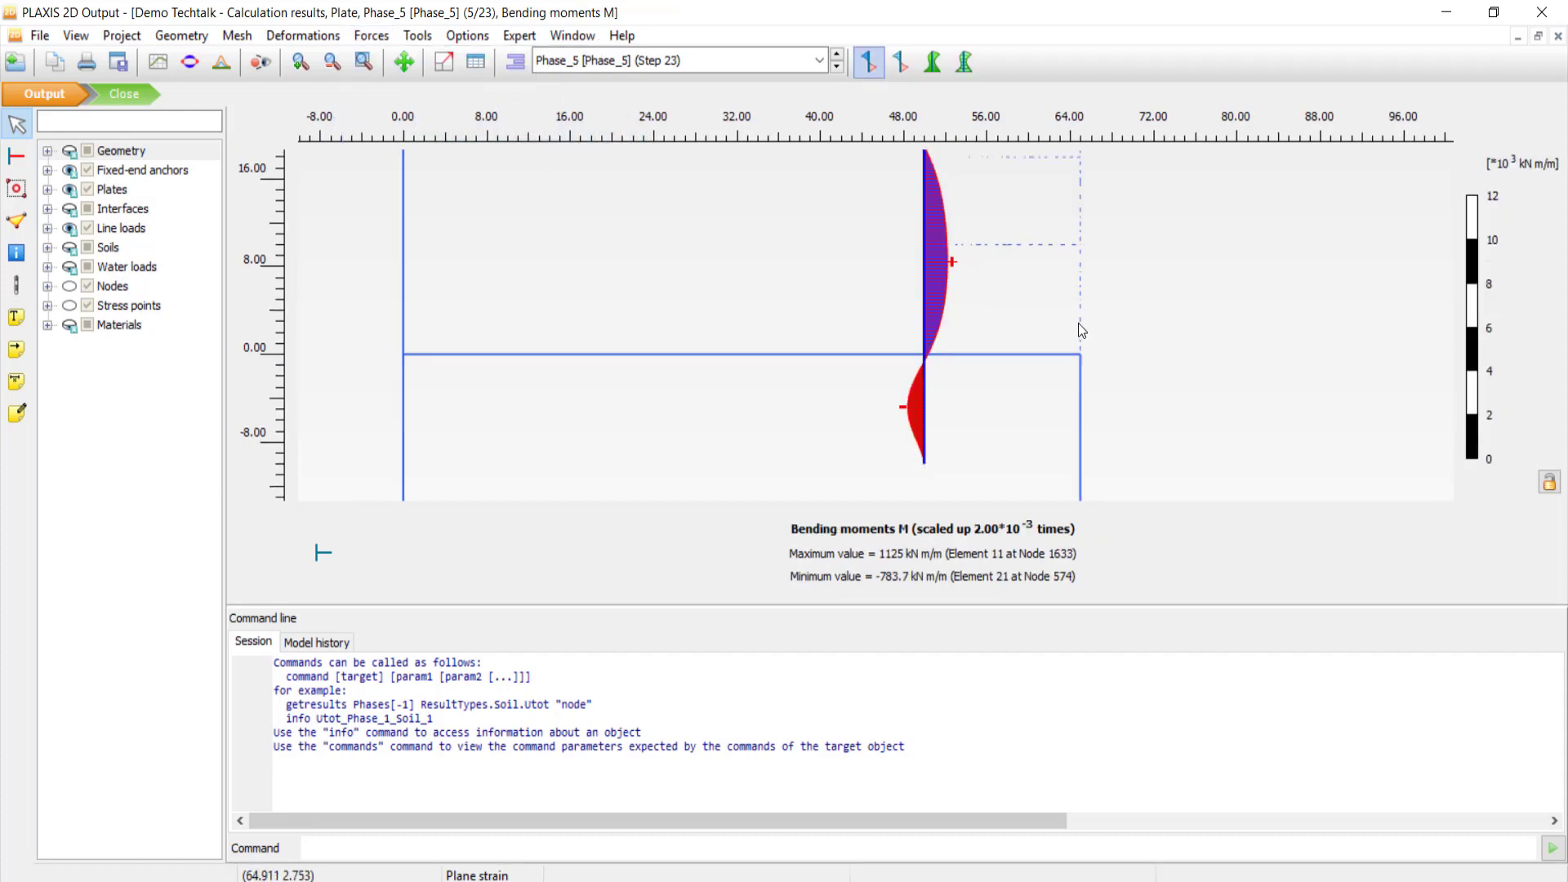
drag(1060, 310, 1029, 333)
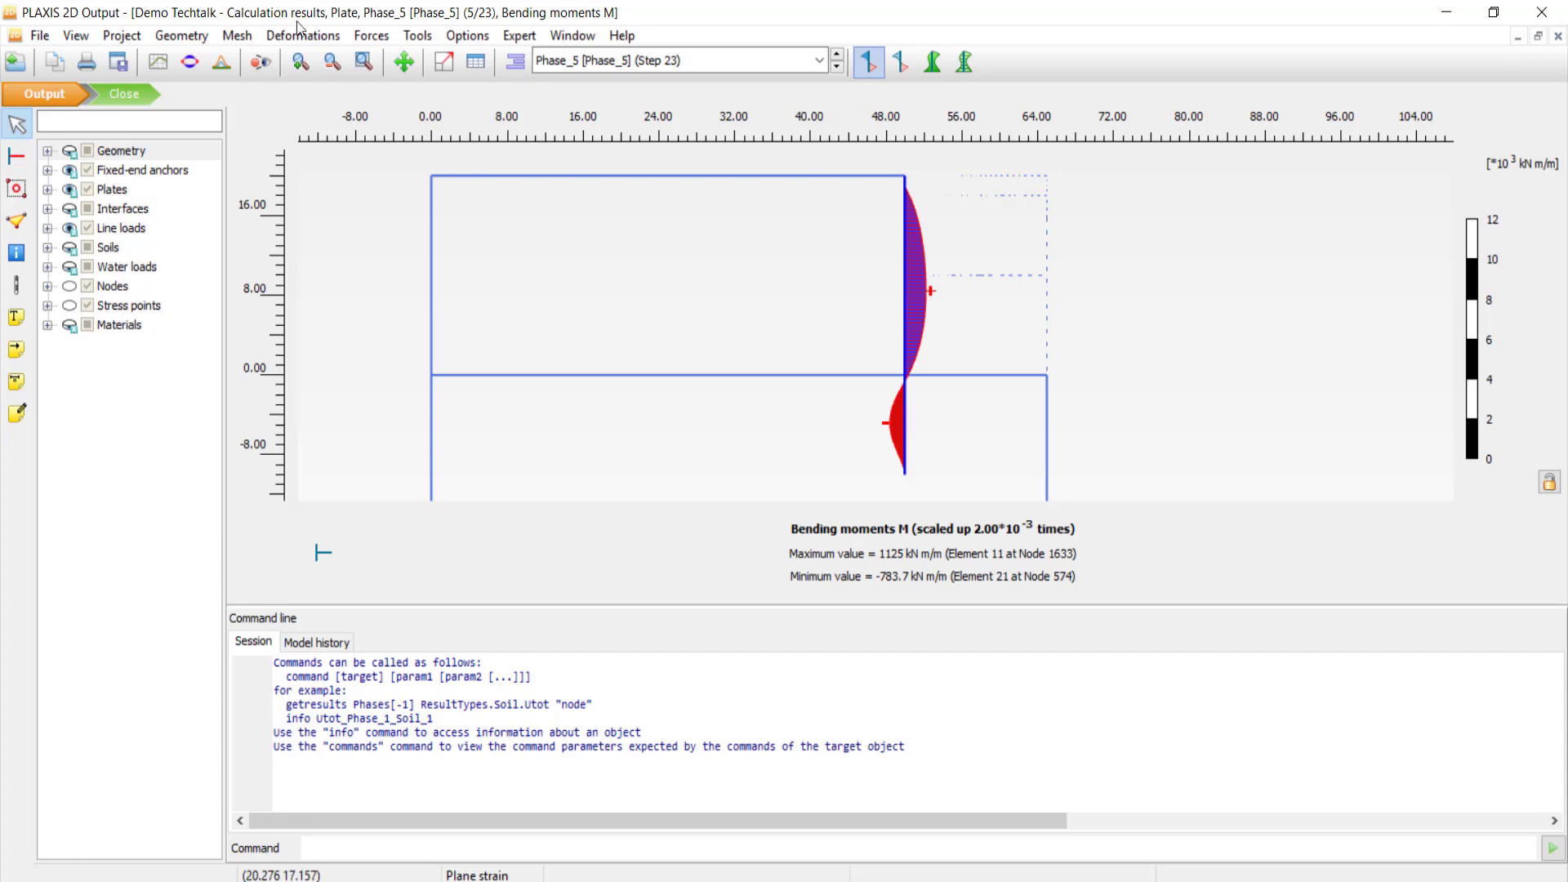
click(382, 36)
click(404, 92)
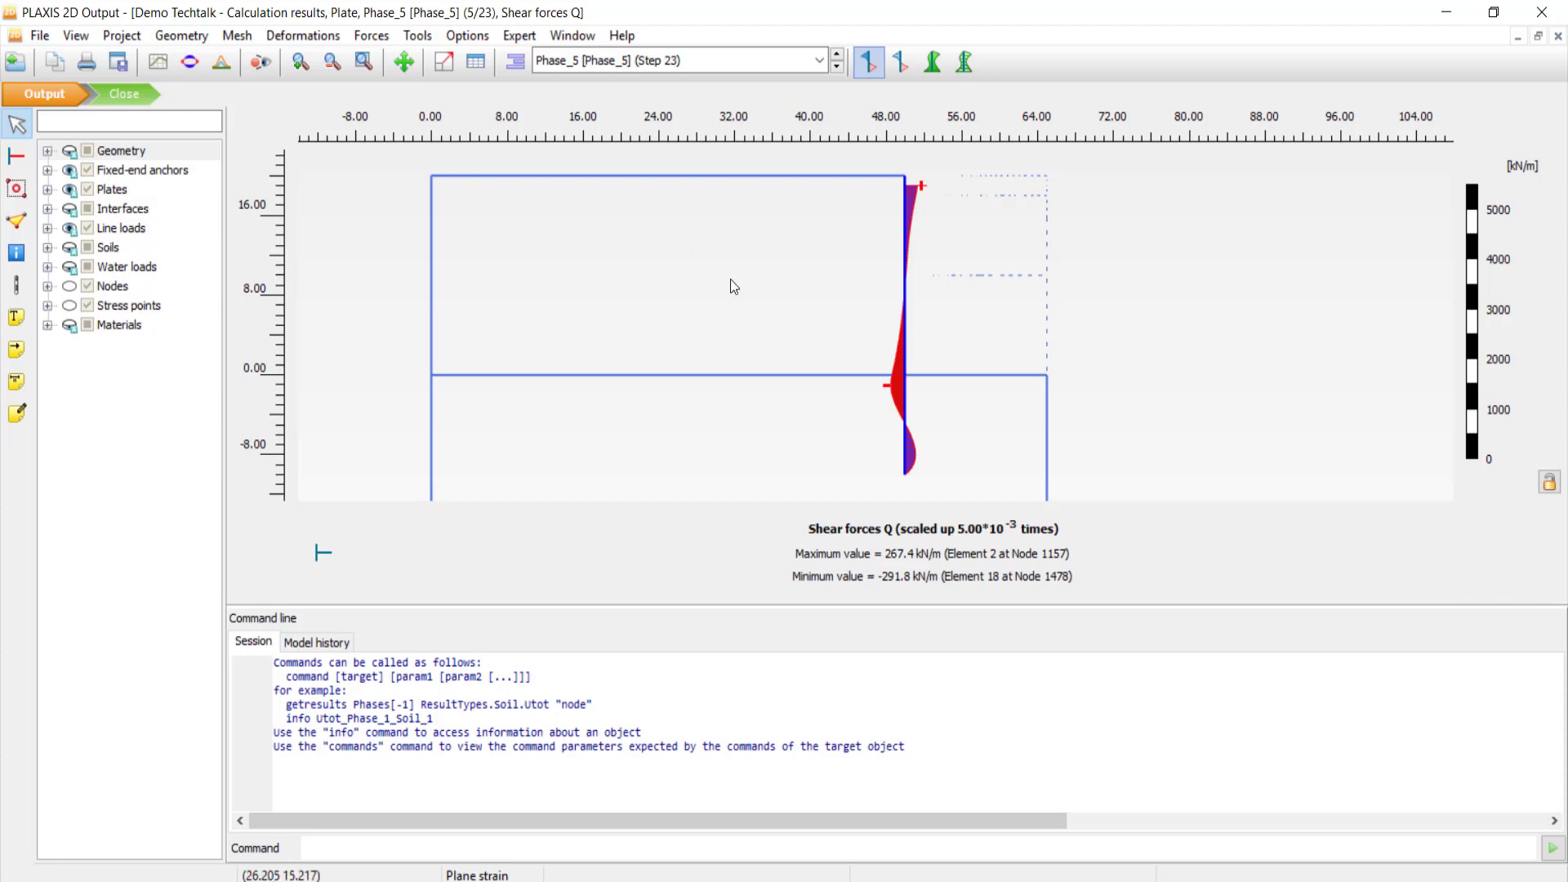
Step: Check the available curve points in the Curves manager and start a new chart
click(161, 65)
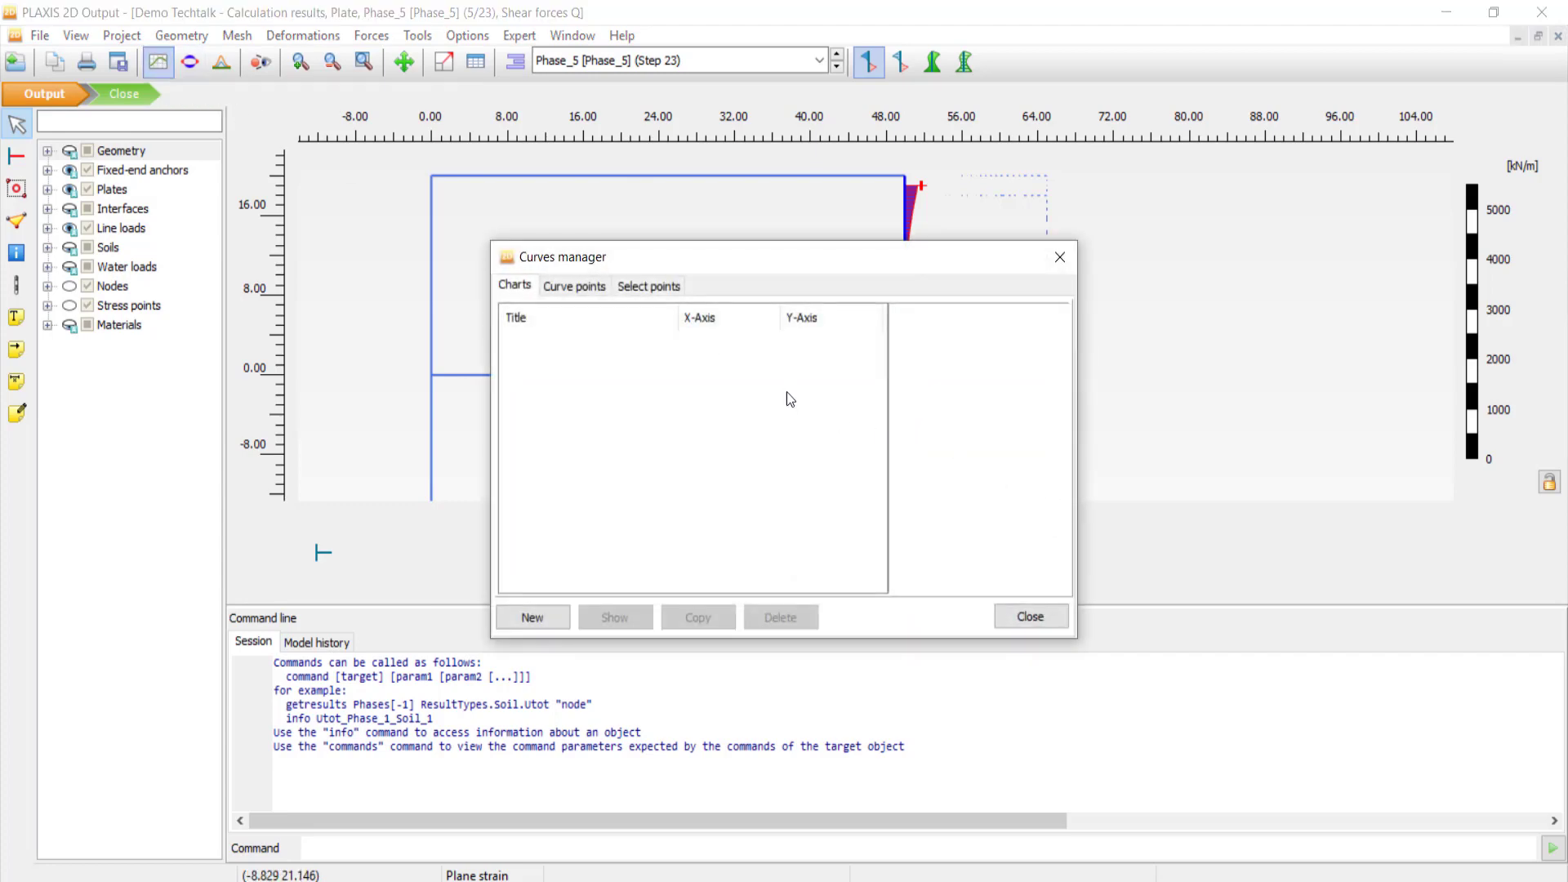
click(572, 286)
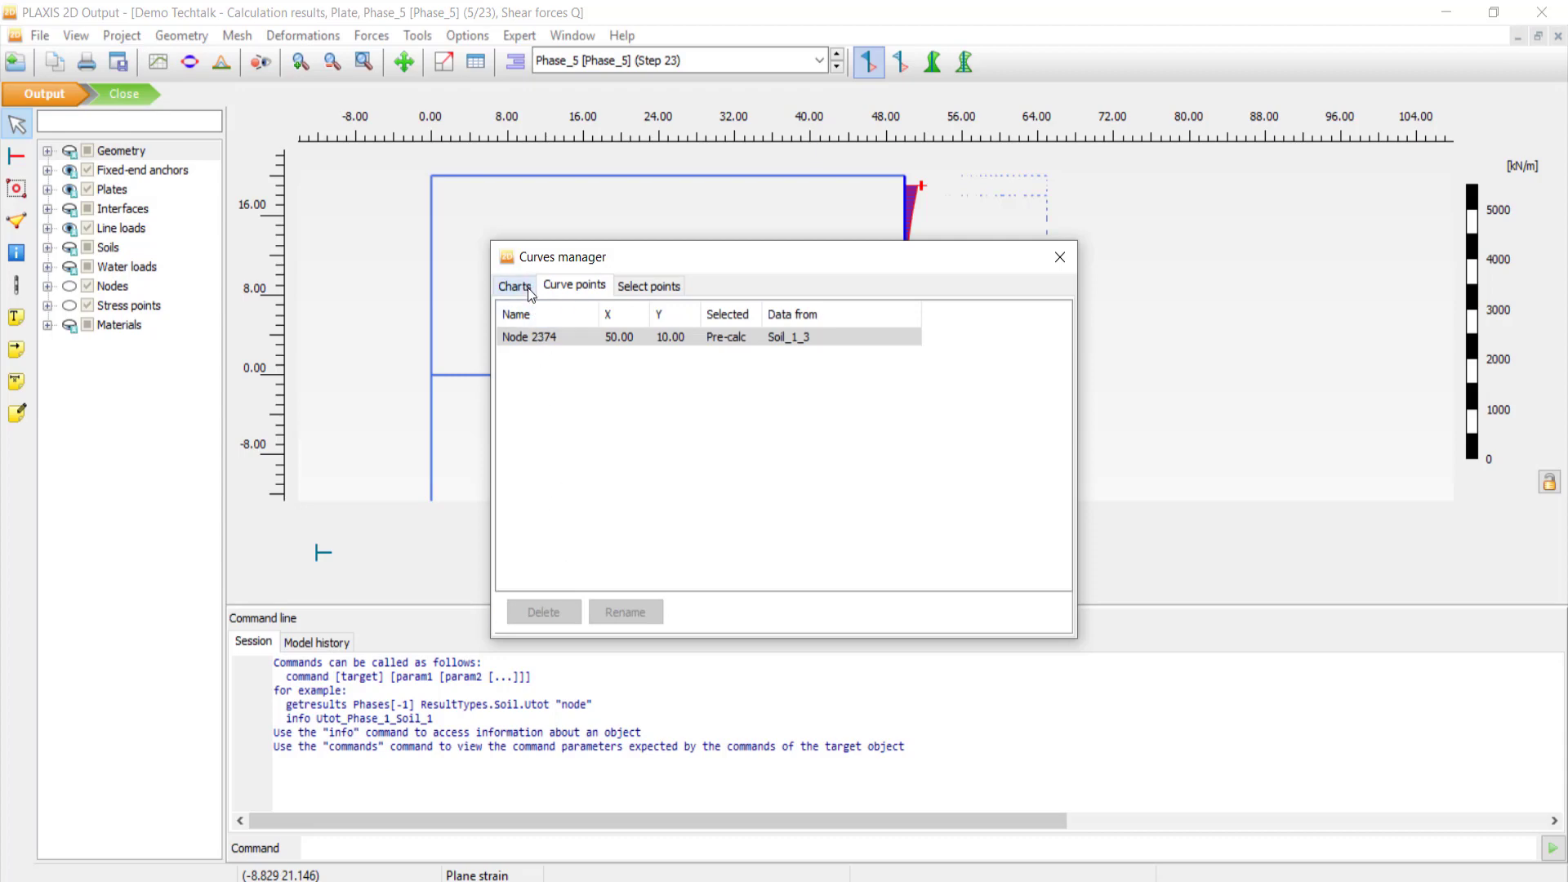
click(516, 286)
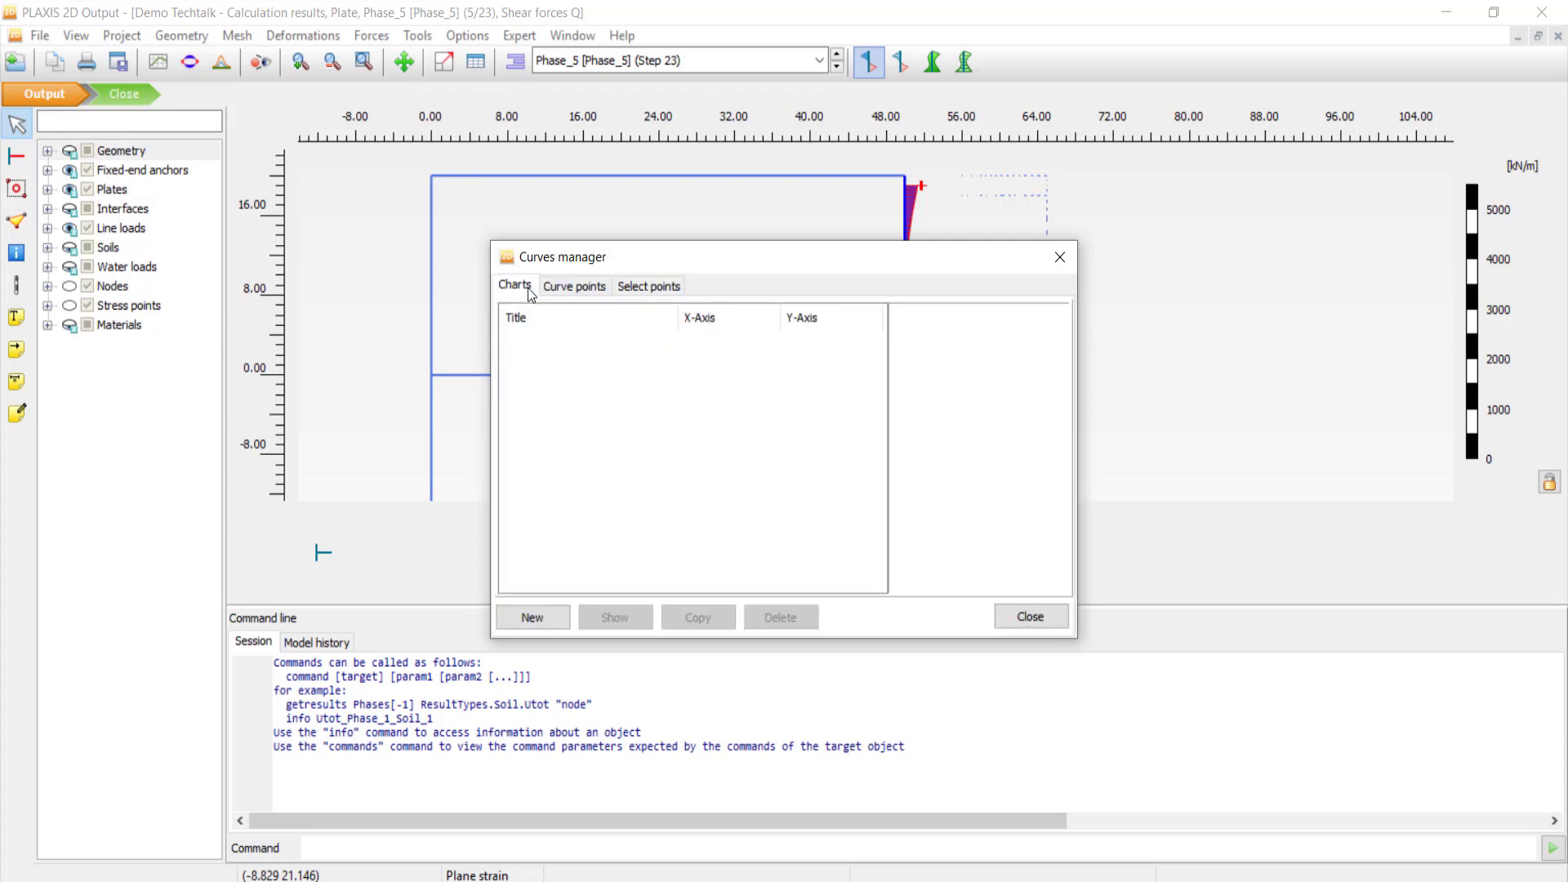
click(531, 617)
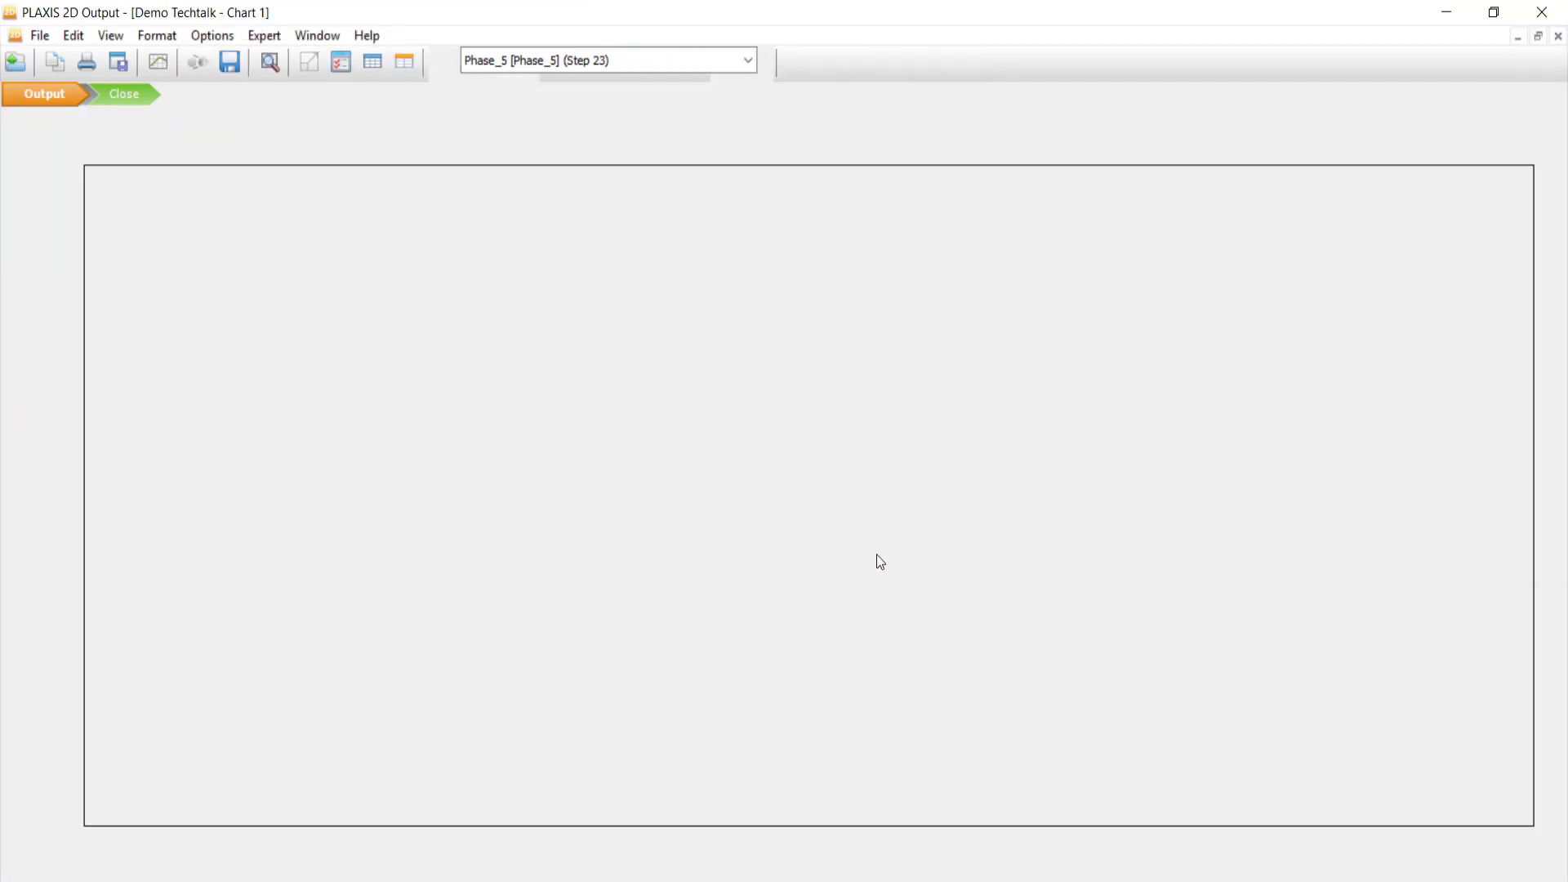
Step: Set the chart's X-axis to the total displacement |u| of Node 2374 at (50.000; 10.000)
click(652, 279)
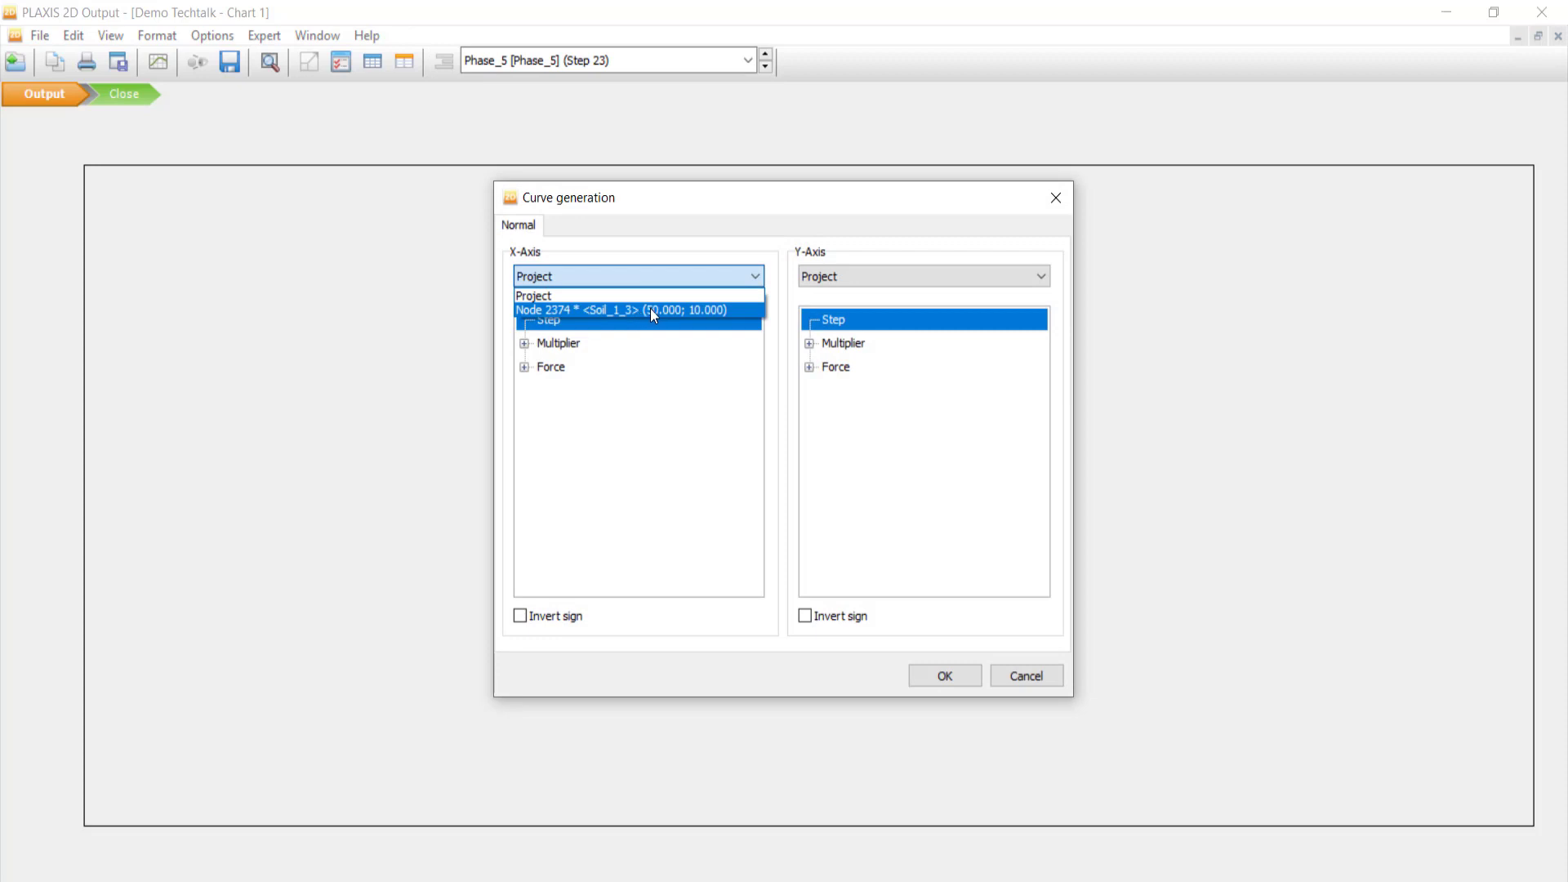
click(653, 312)
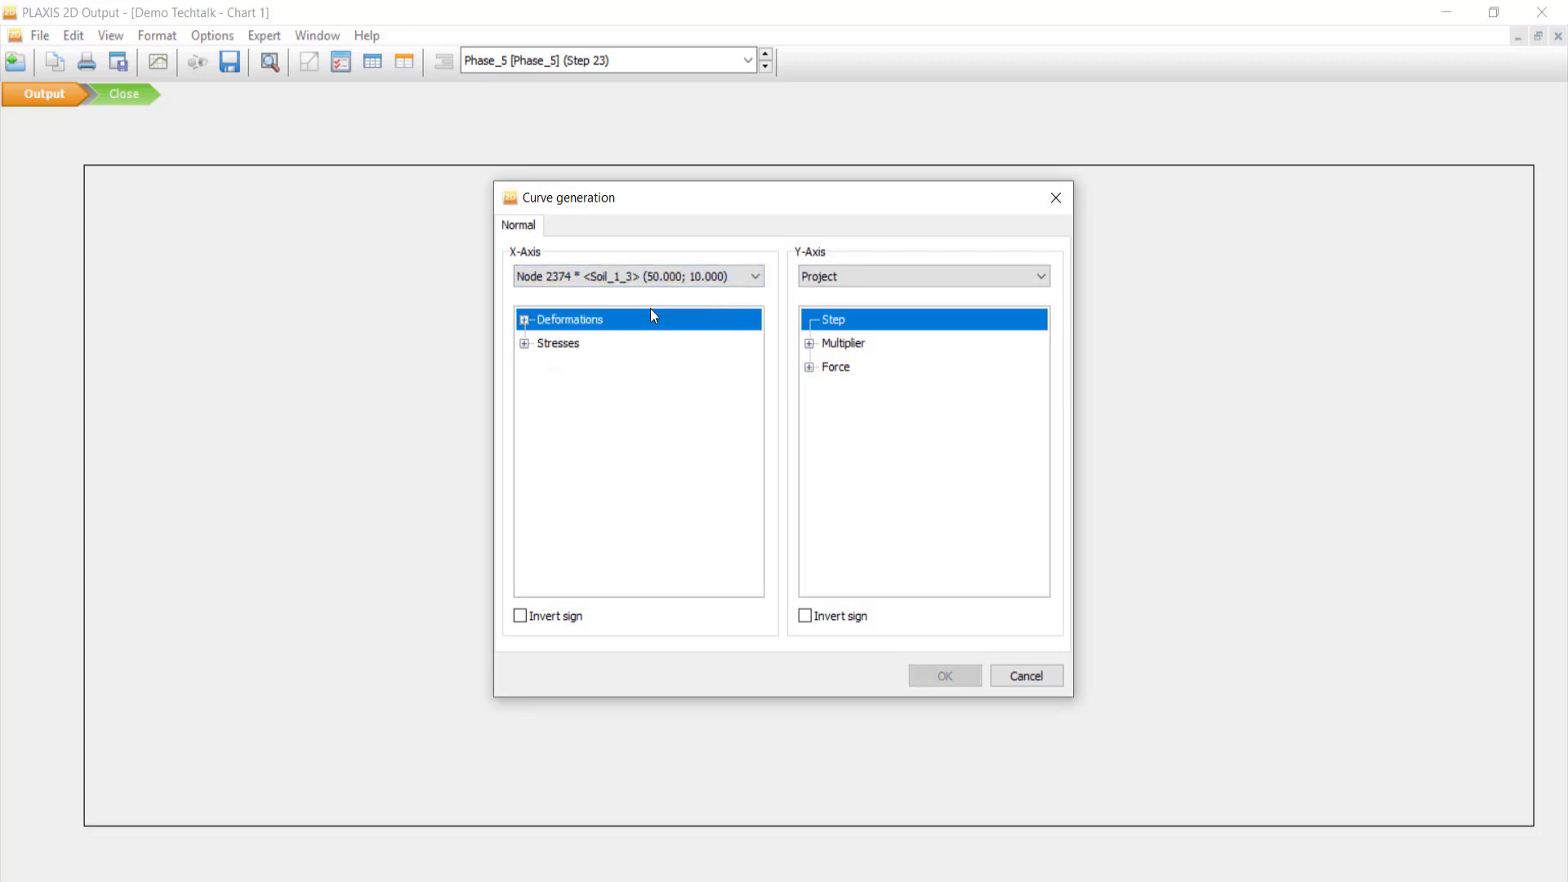
click(524, 321)
click(542, 343)
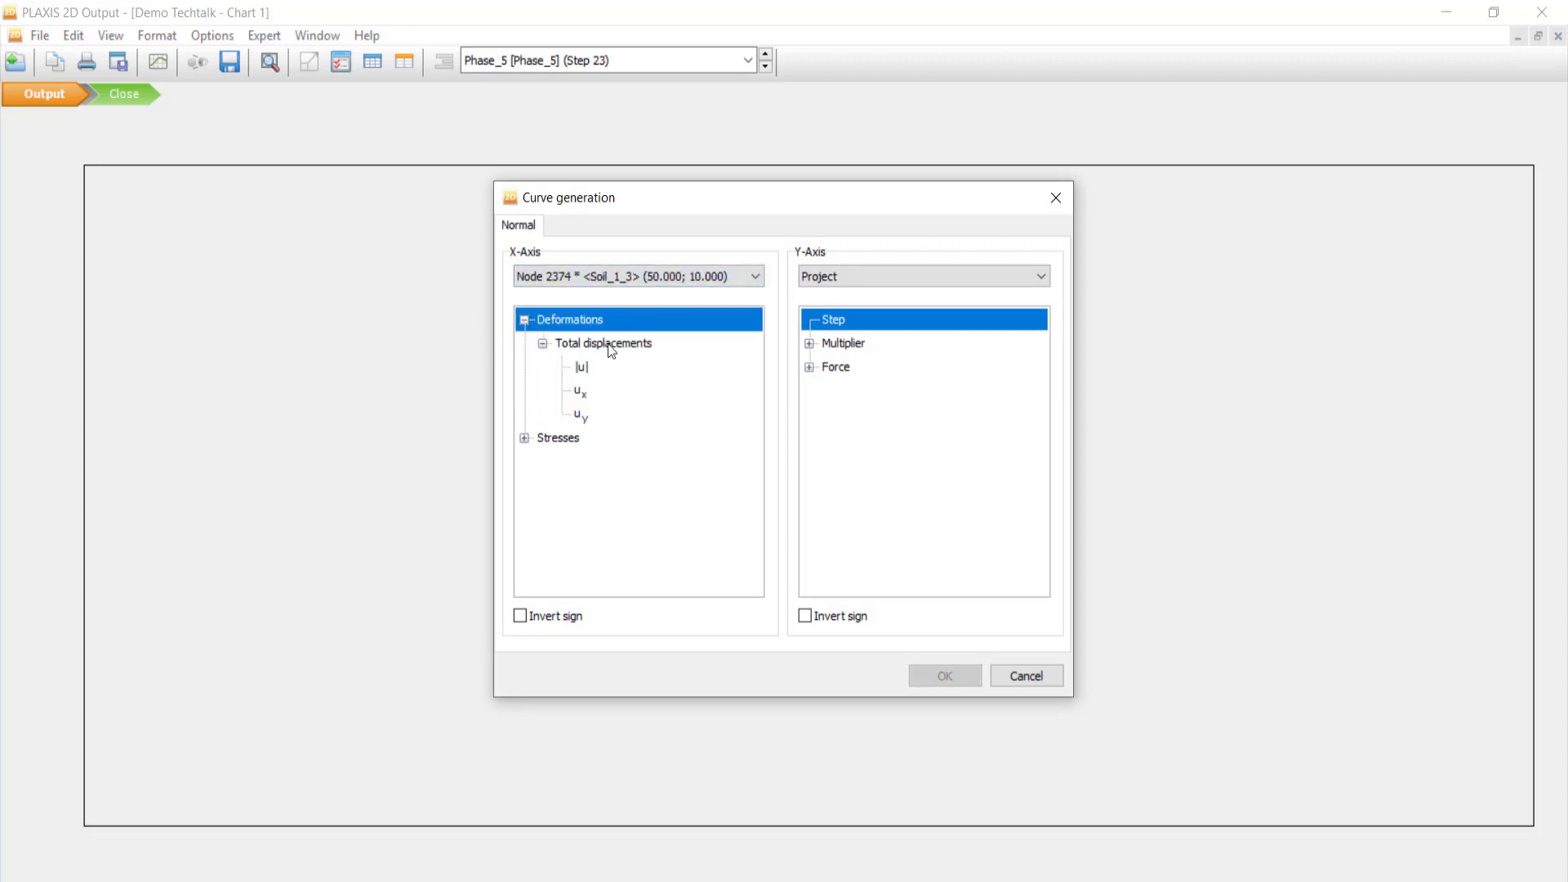
click(583, 368)
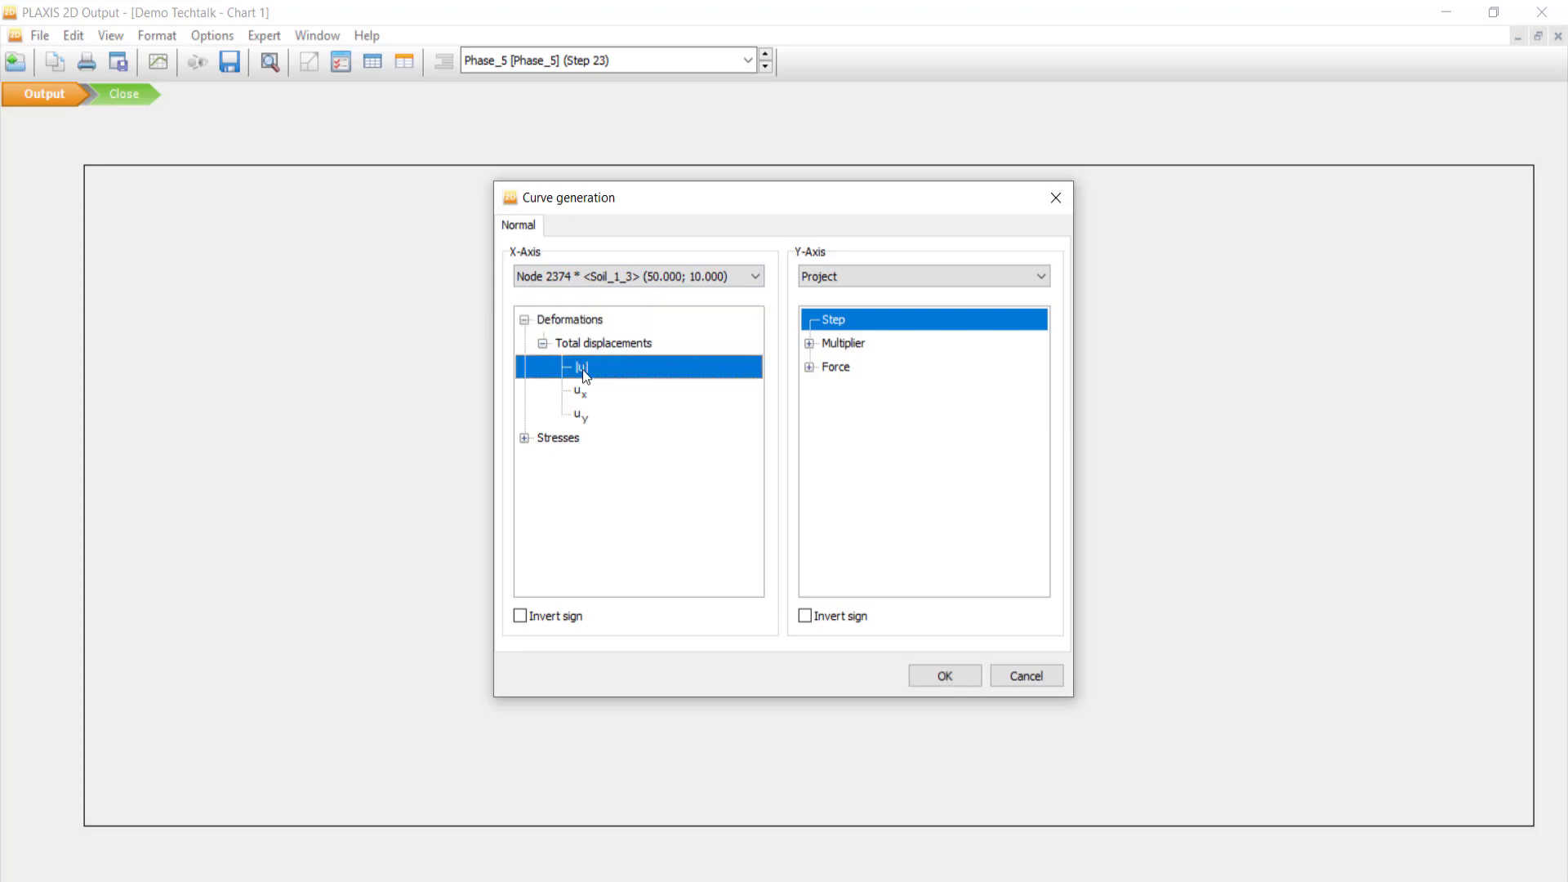
Step: Generate the curve with the project multiplier ΣMstage on the Y-axis, and close the chart, saving it
click(809, 344)
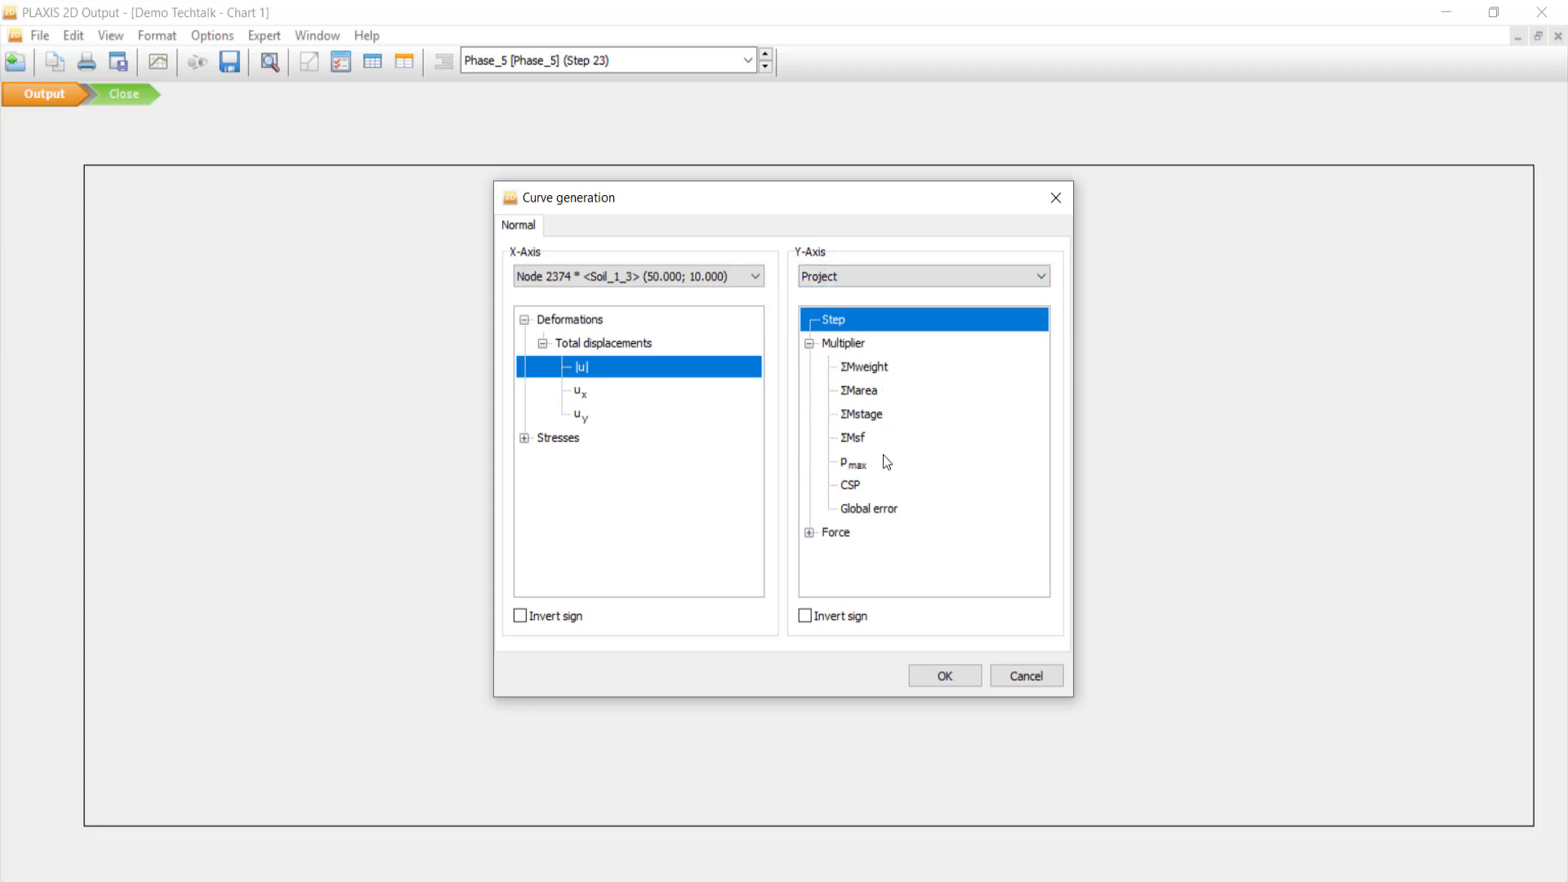
click(872, 414)
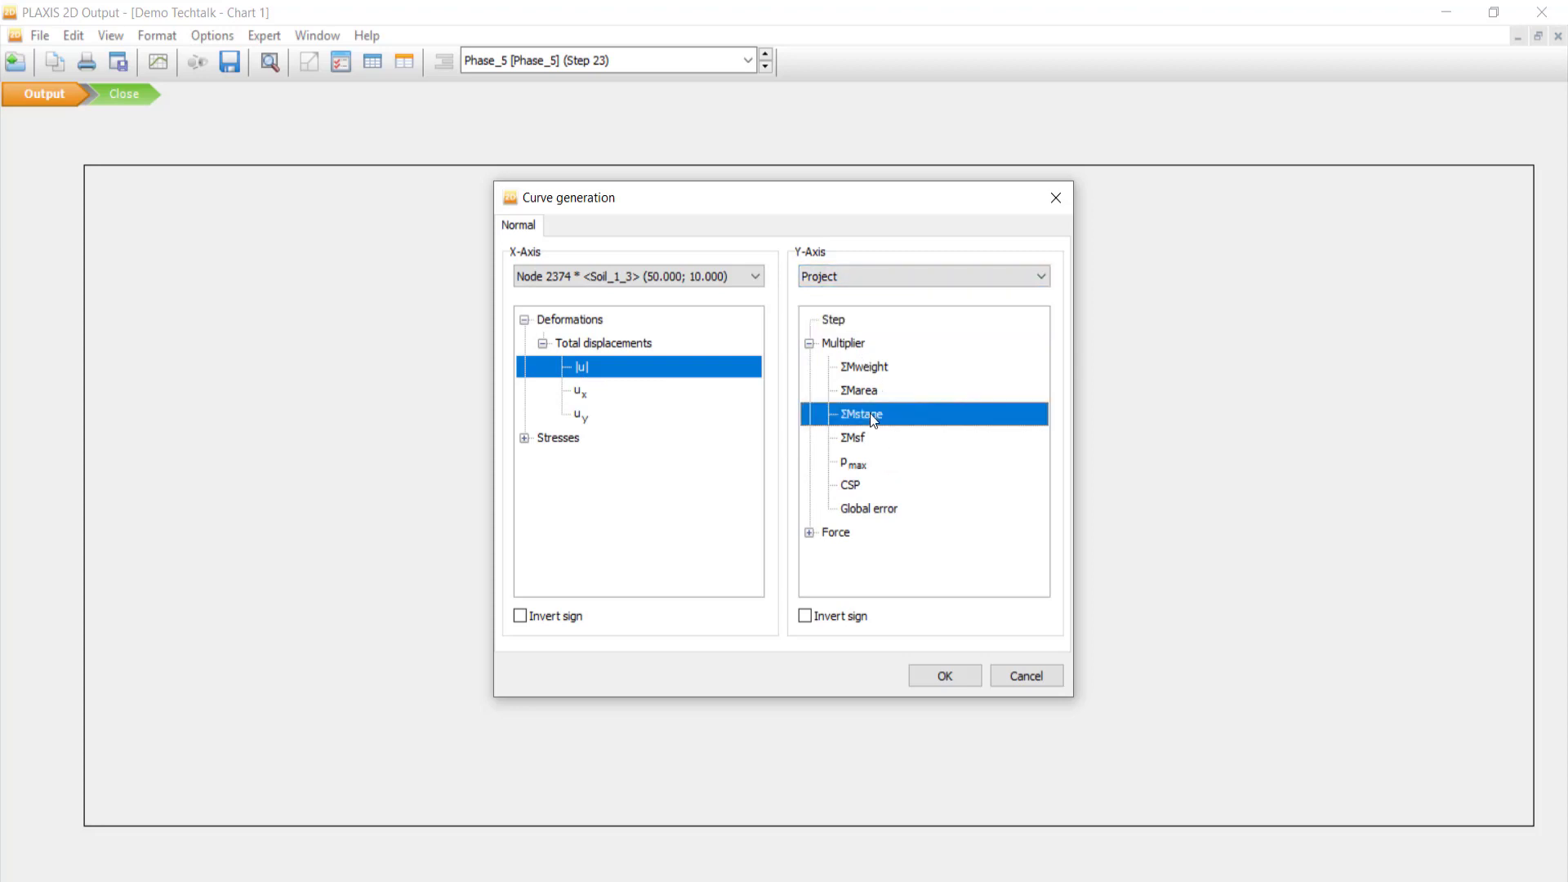
click(963, 679)
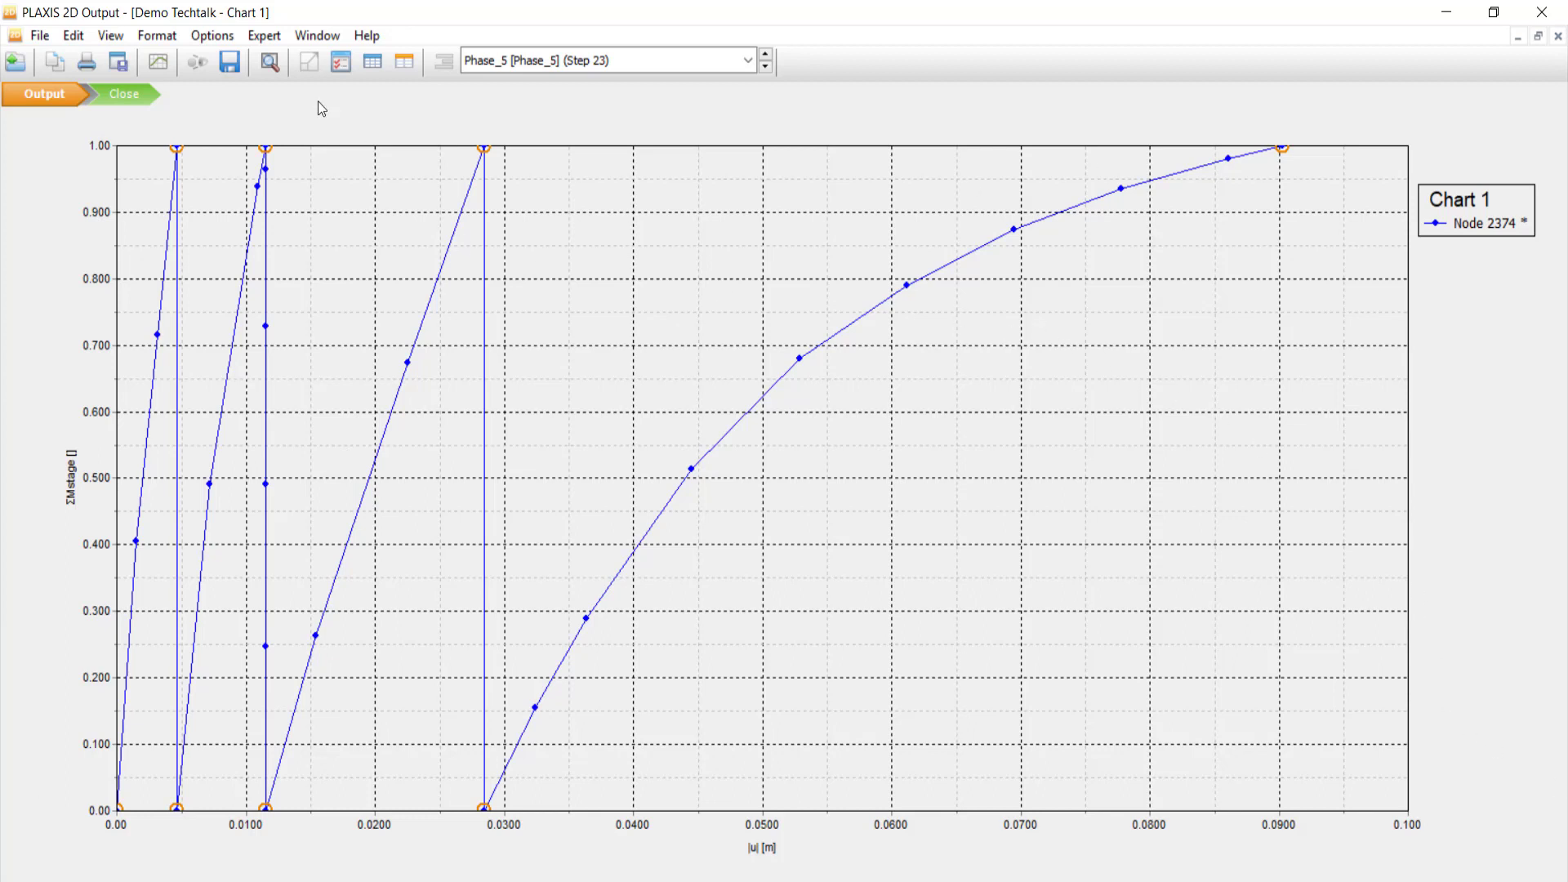
click(139, 97)
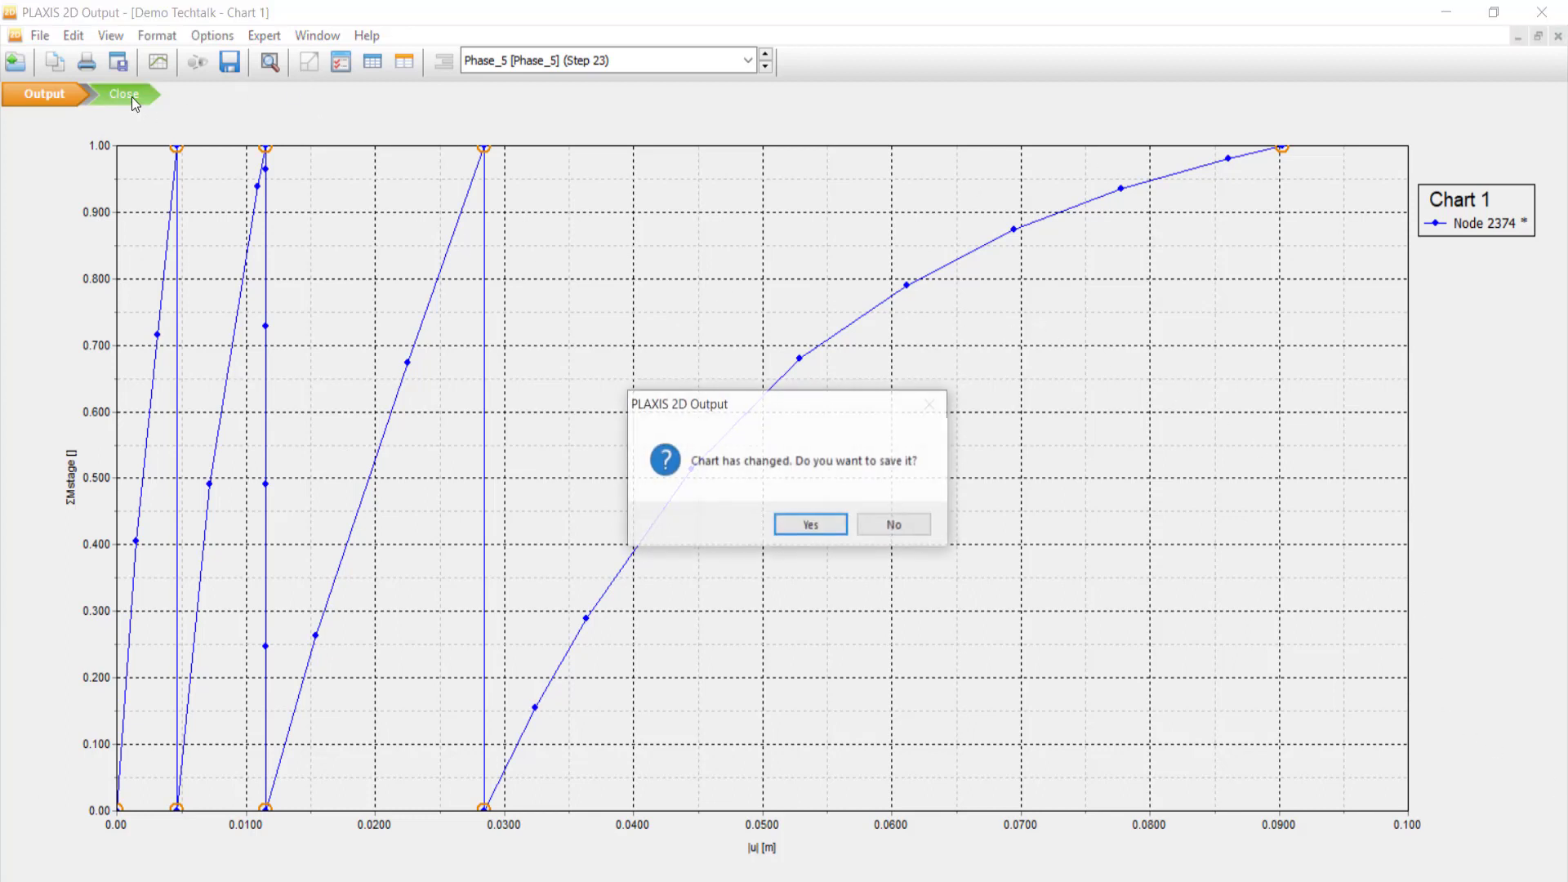
click(799, 527)
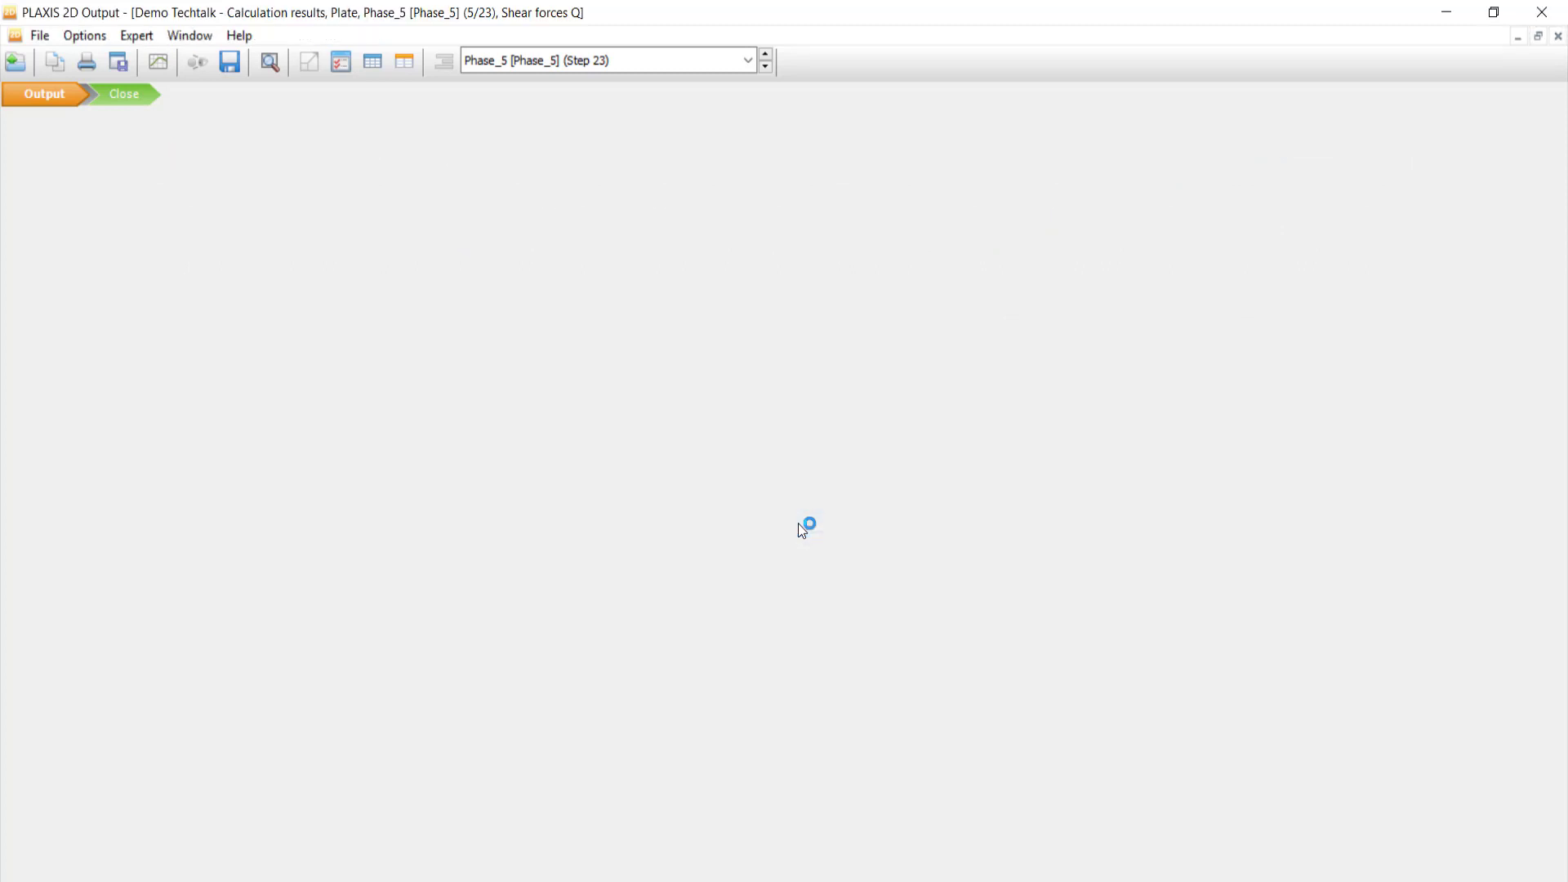